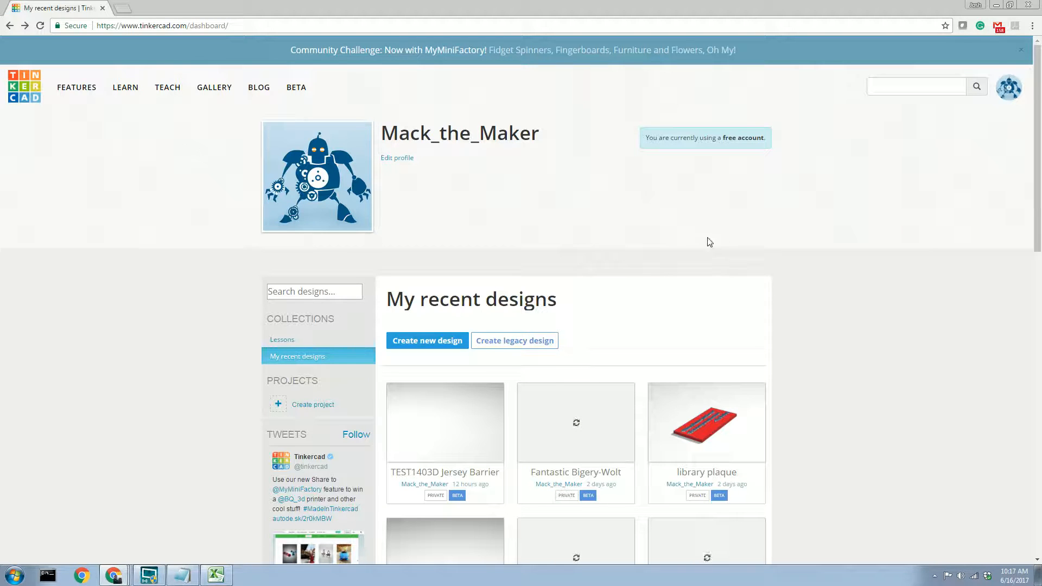
# Step: Look through the thumbnails and names of the saved designs on the dashboard, down to the end of the page
pyautogui.scroll(-4, 549, 191)
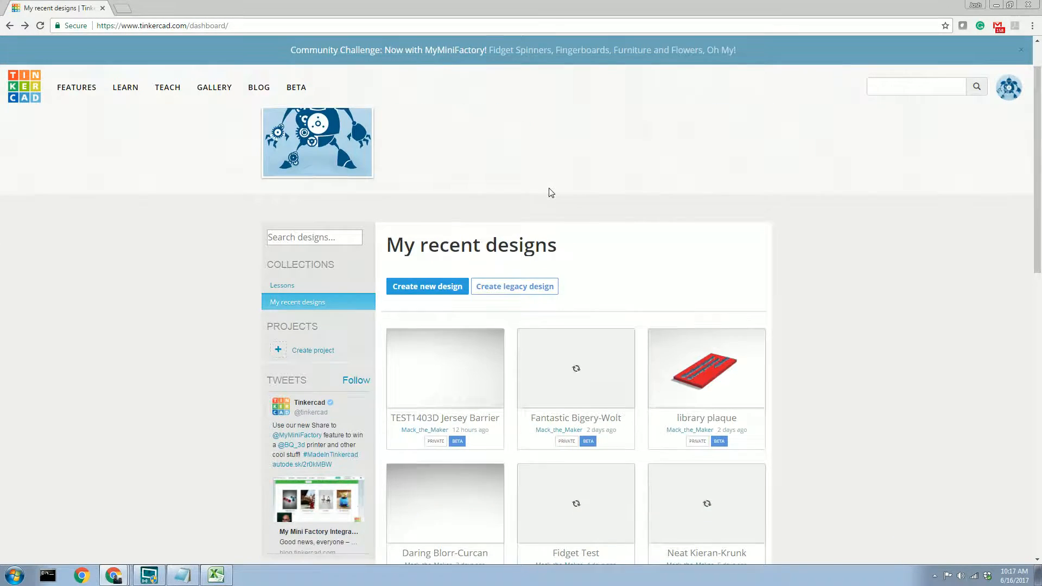
pyautogui.scroll(3, 545, 217)
pyautogui.scroll(-1, 544, 218)
pyautogui.scroll(-4, 544, 216)
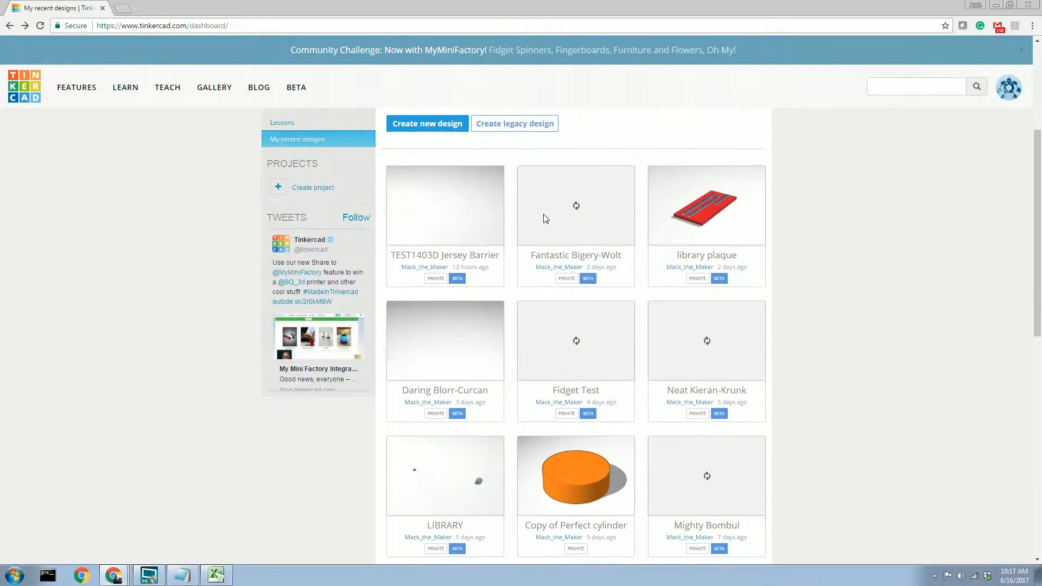
pyautogui.scroll(6, 544, 217)
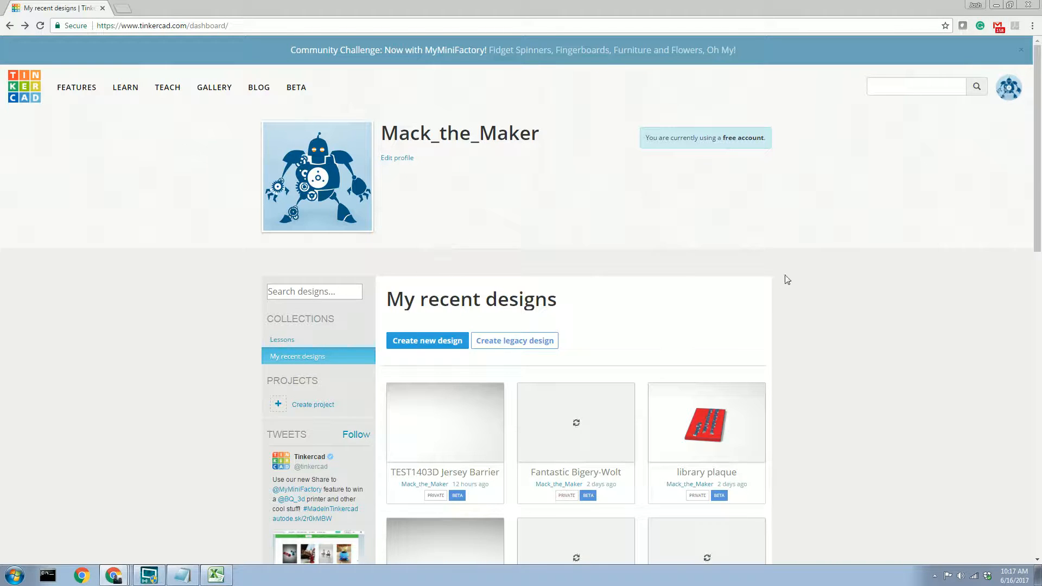
pyautogui.scroll(-2, 676, 214)
pyautogui.scroll(2, 680, 214)
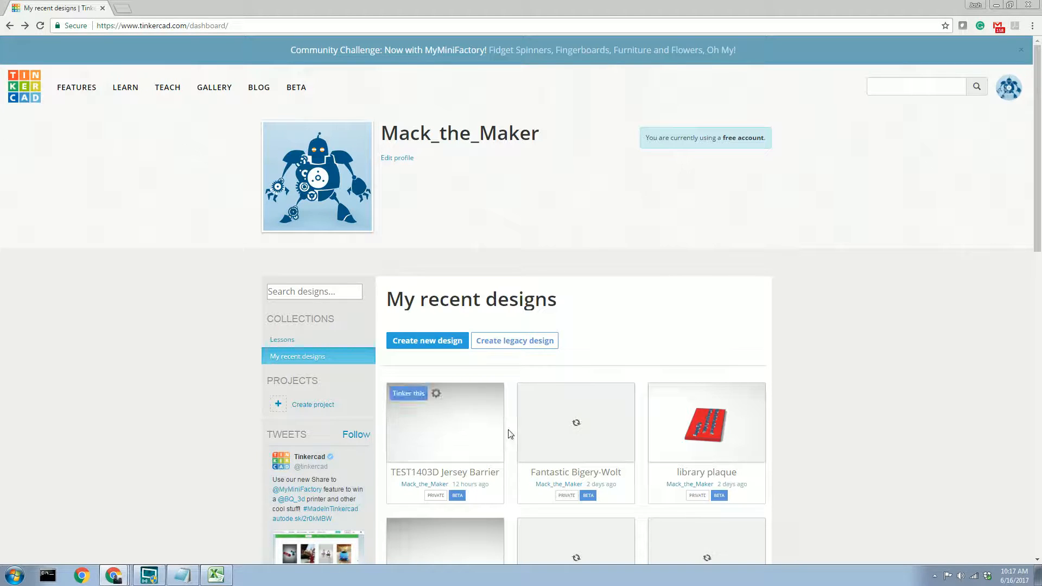
pyautogui.scroll(-3, 976, 441)
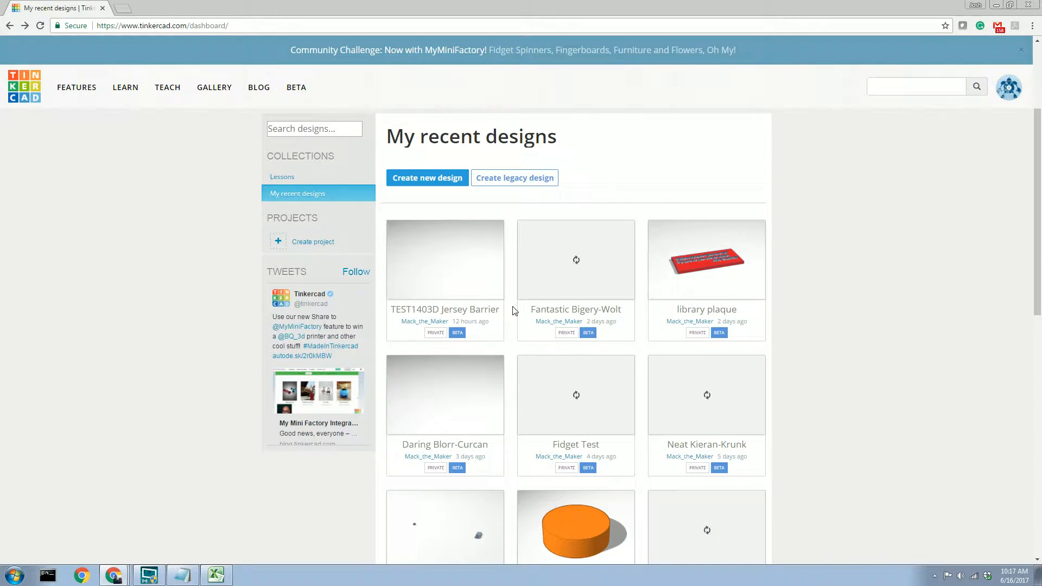
pyautogui.scroll(-7, 502, 314)
pyautogui.scroll(-2, 814, 423)
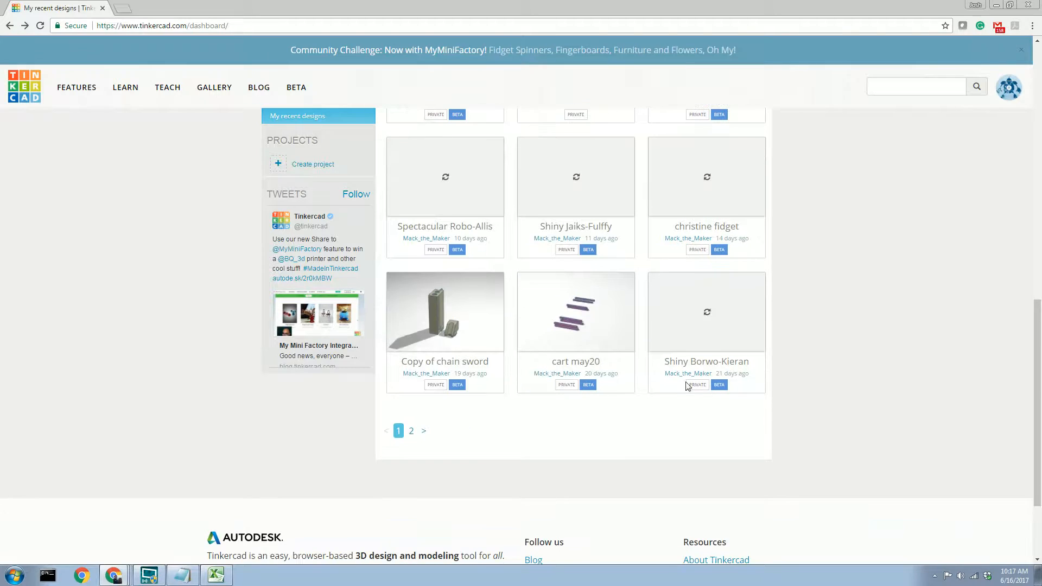
pyautogui.scroll(8, 489, 197)
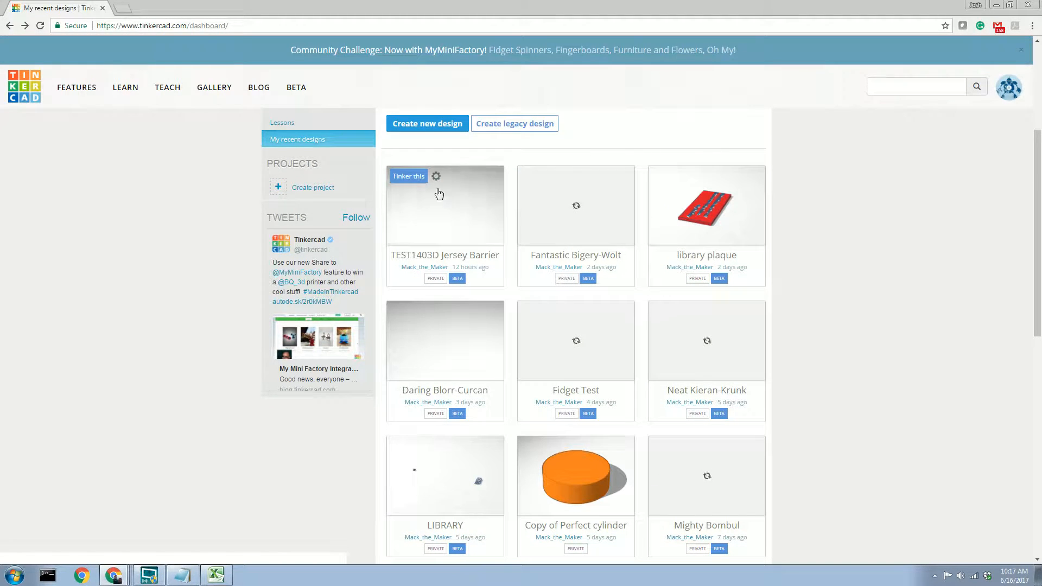
pyautogui.moveTo(525, 311)
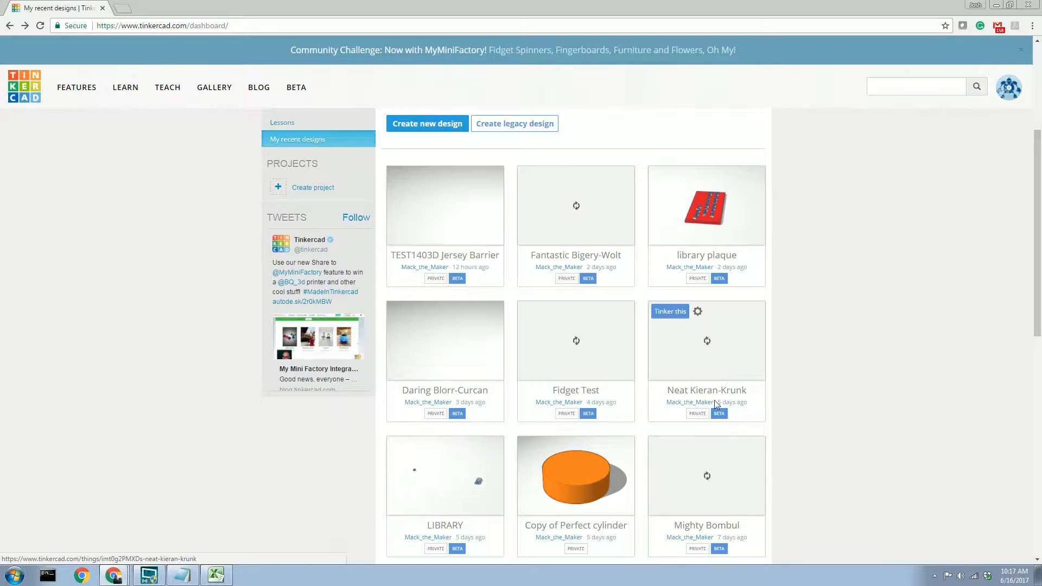
pyautogui.scroll(-10, 721, 388)
pyautogui.moveTo(461, 225)
pyautogui.scroll(1, 461, 233)
pyautogui.scroll(-1, 461, 239)
pyautogui.scroll(4, 460, 241)
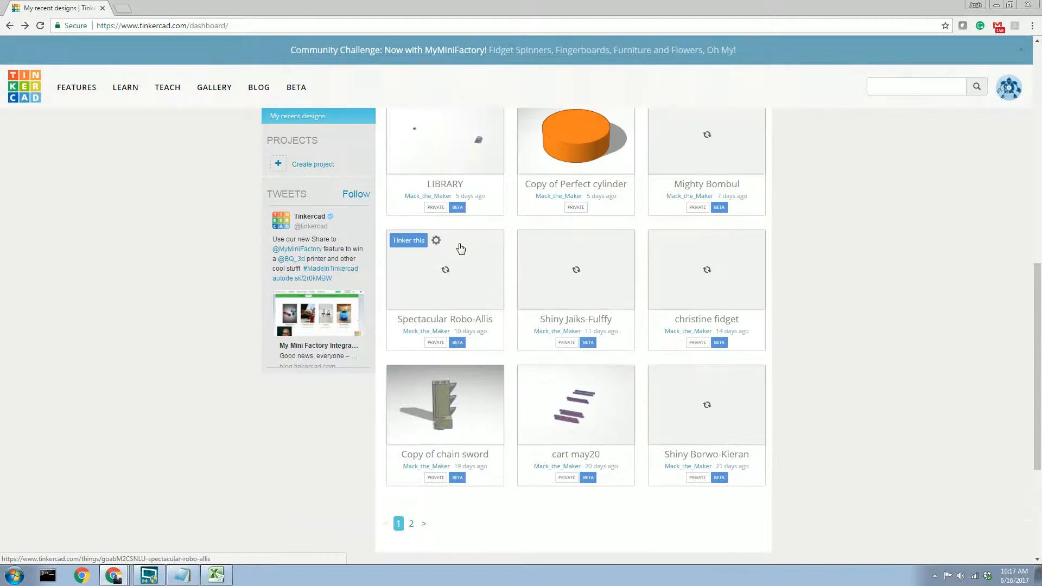
pyautogui.scroll(-3, 459, 247)
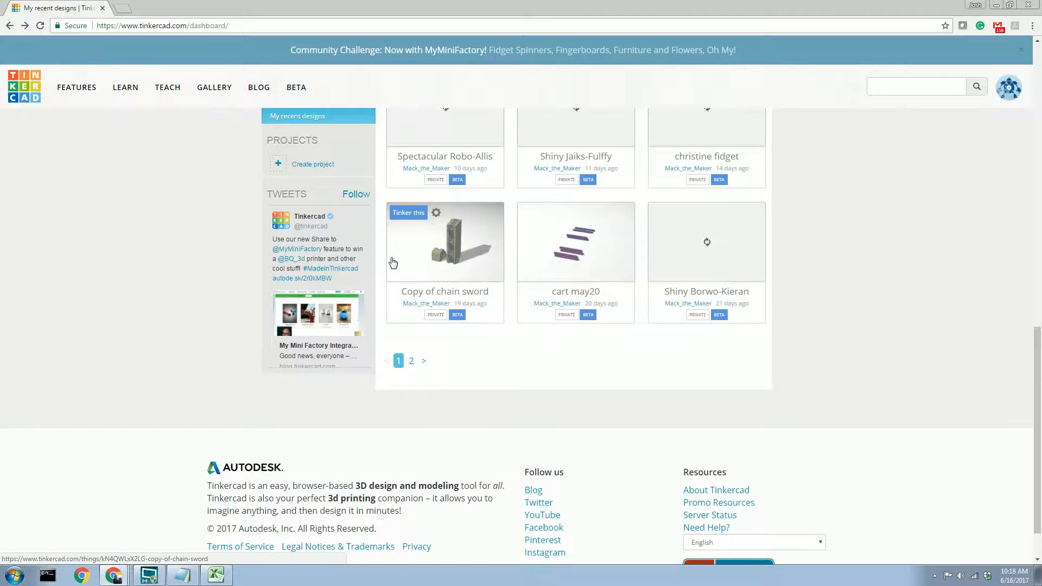
pyautogui.scroll(3, 412, 263)
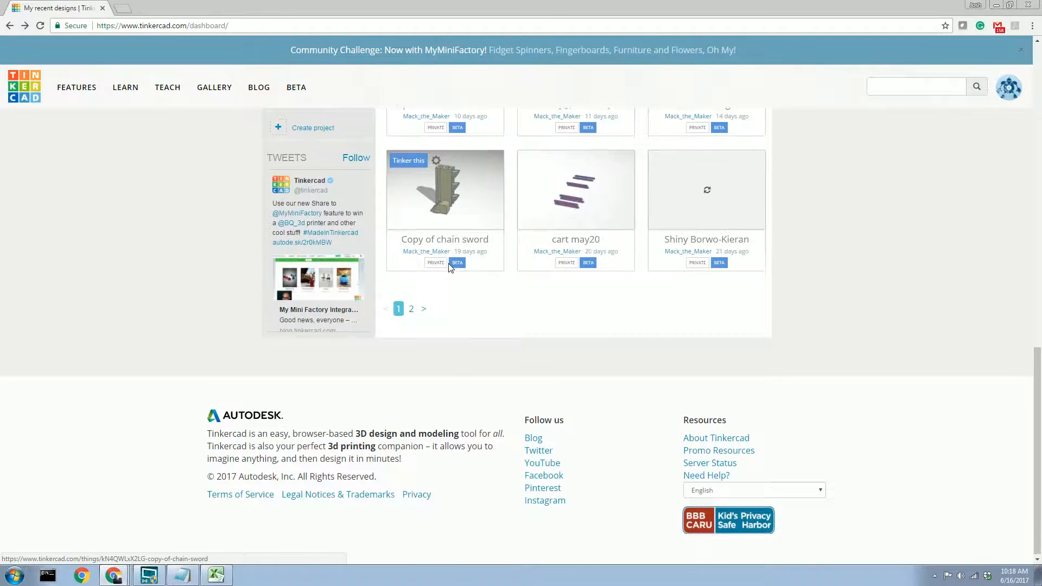
# Step: Create a new design from the recent designs page
pyautogui.scroll(7, 429, 250)
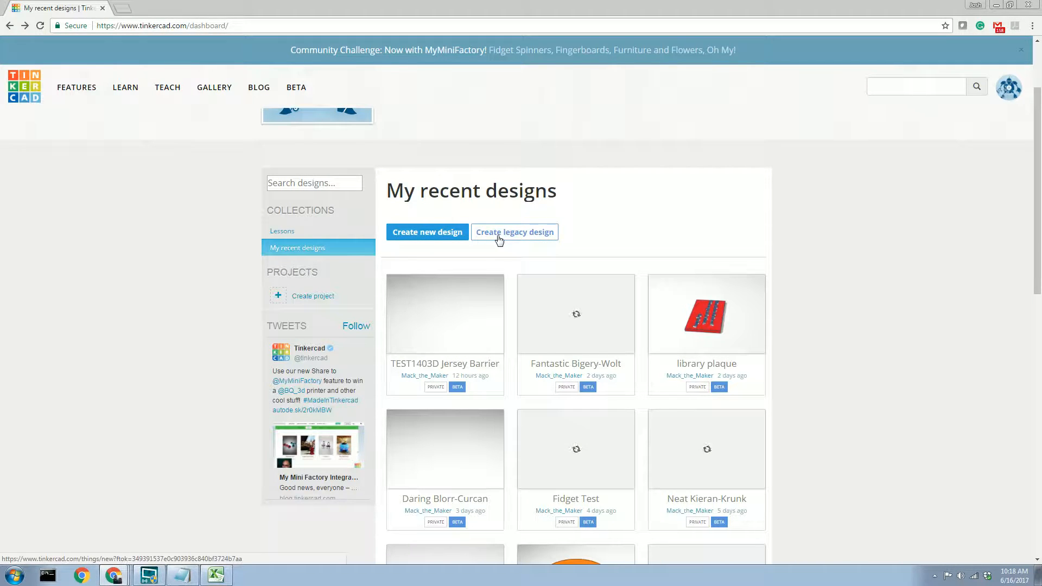
pyautogui.click(416, 233)
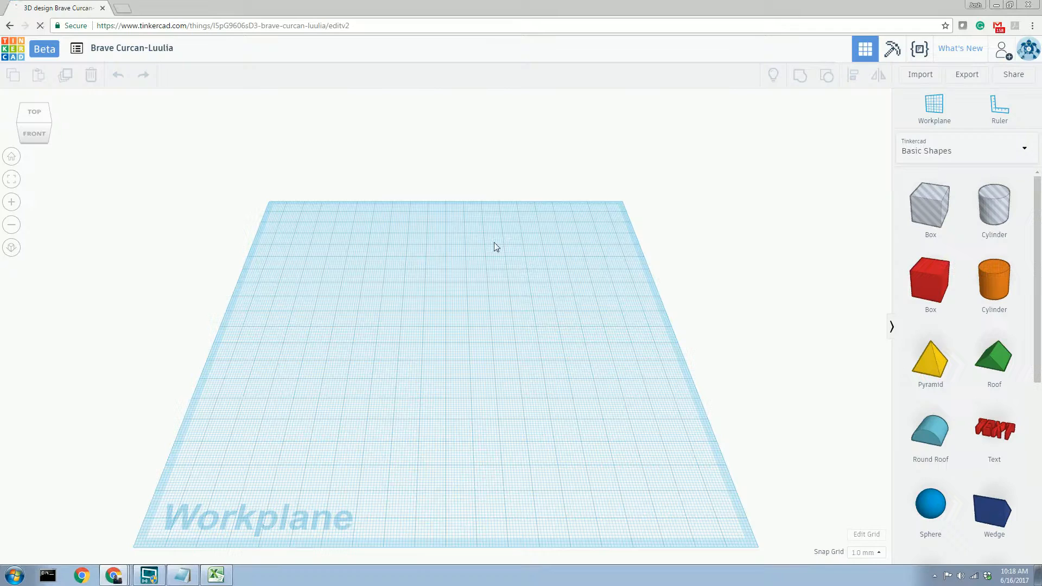
# Step: Examine the empty workplane from steeper and flatter angles and at different zoom levels
pyautogui.moveTo(661, 217); pyautogui.dragTo(635, 261, button='right')
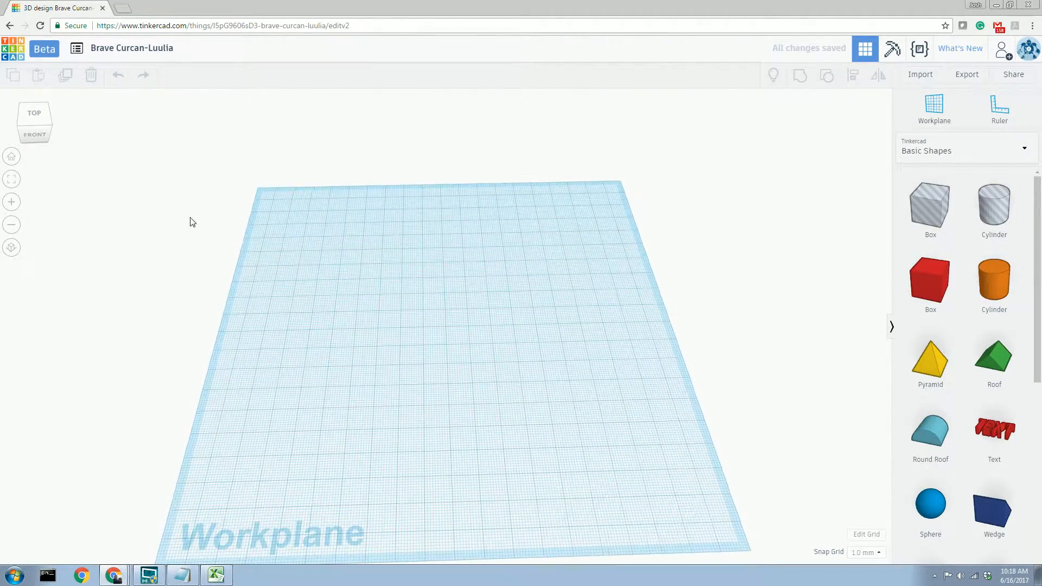
pyautogui.scroll(-3, 557, 379)
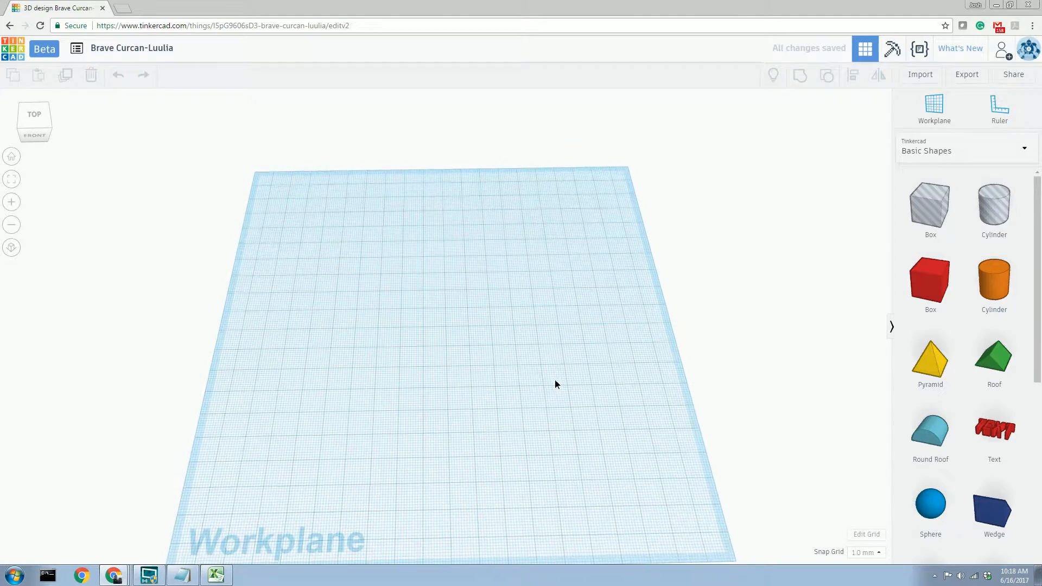
pyautogui.scroll(-2, 553, 379)
pyautogui.moveTo(553, 379); pyautogui.dragTo(477, 361, button='right')
pyautogui.scroll(5, 477, 363)
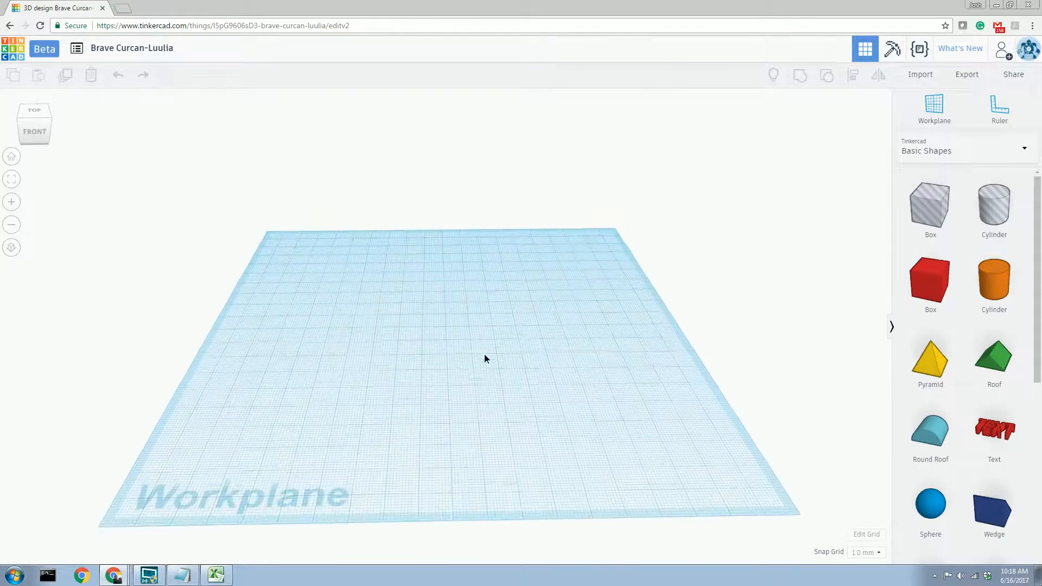
pyautogui.moveTo(487, 370); pyautogui.dragTo(513, 328, button='right')
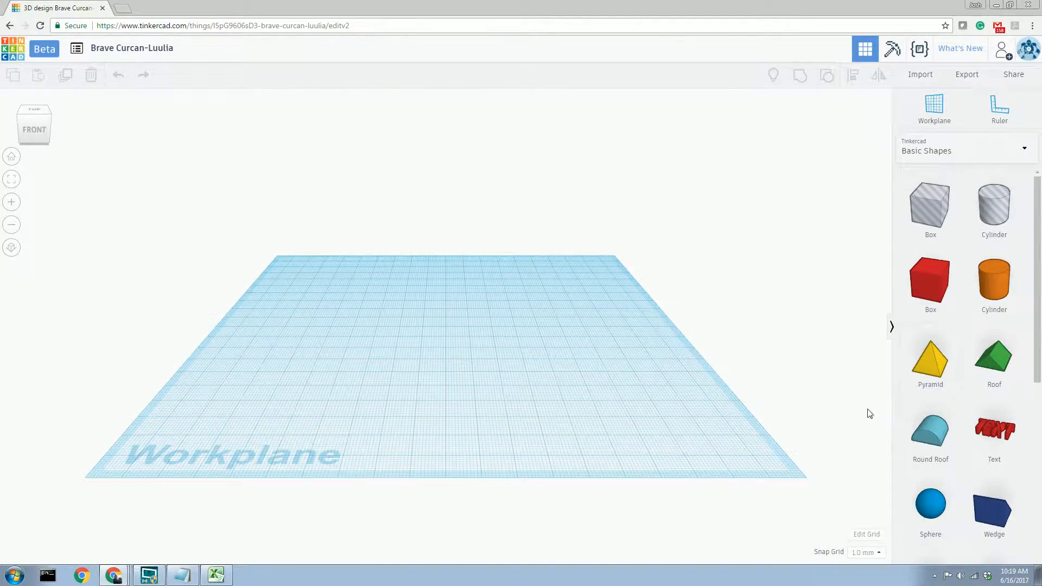
# Step: Review the workplane's grid properties, including the available units, and close them without applying any change
pyautogui.click(865, 536)
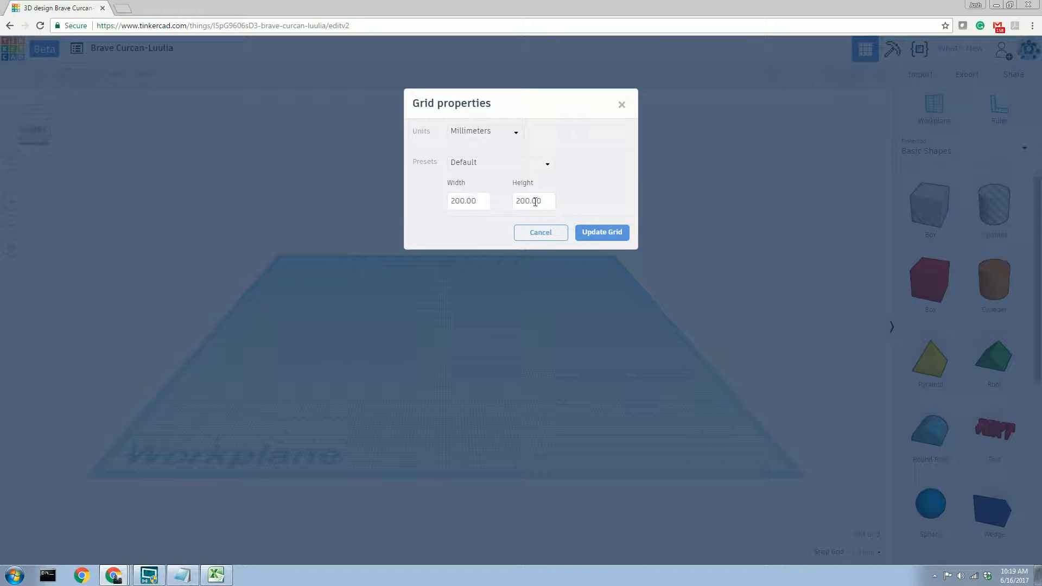
pyautogui.rightClick(542, 190)
pyautogui.click(547, 156)
pyautogui.click(520, 136)
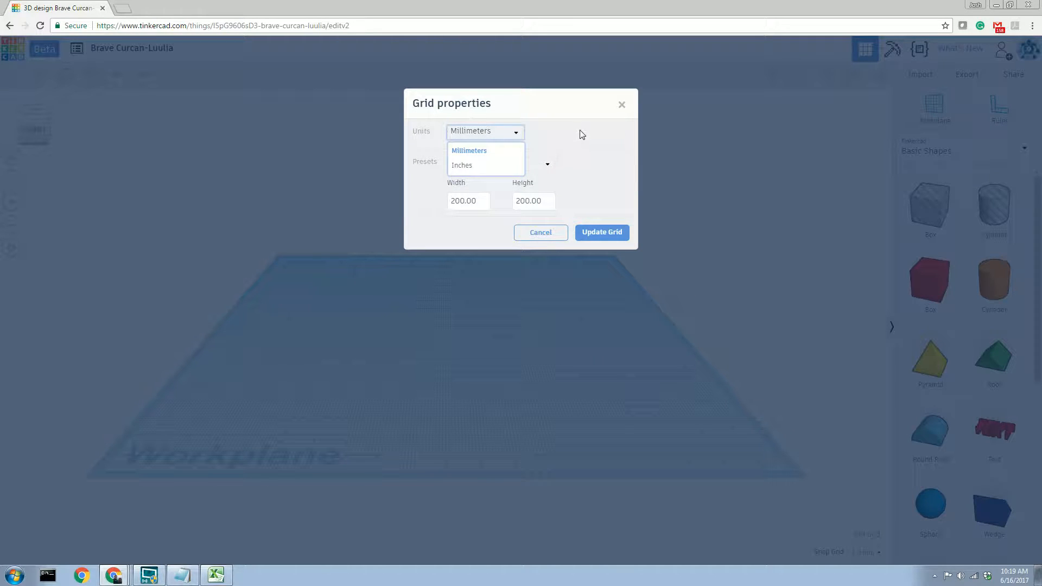
pyautogui.click(567, 146)
pyautogui.rightClick(575, 167)
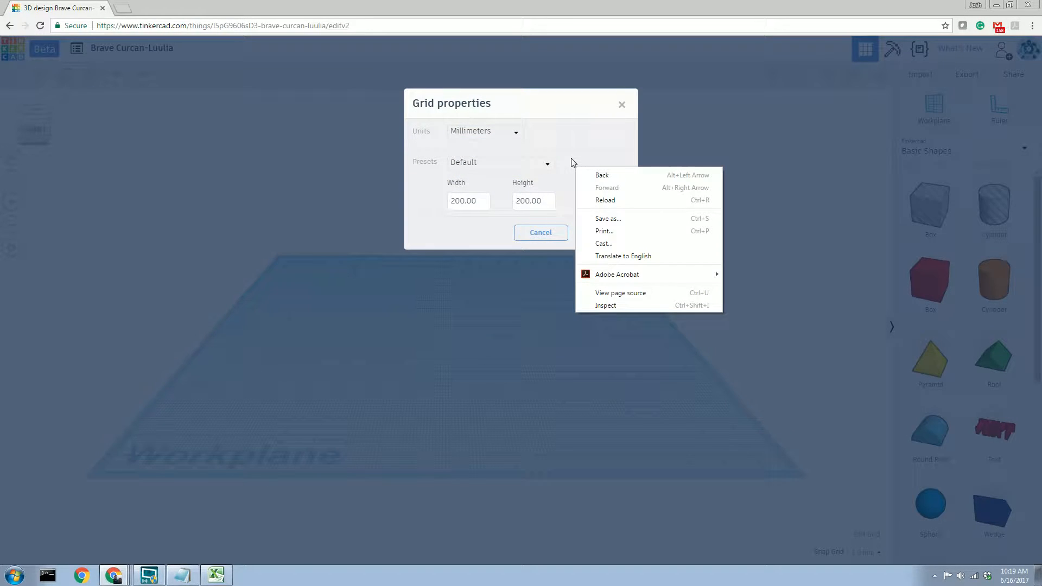
pyautogui.click(574, 149)
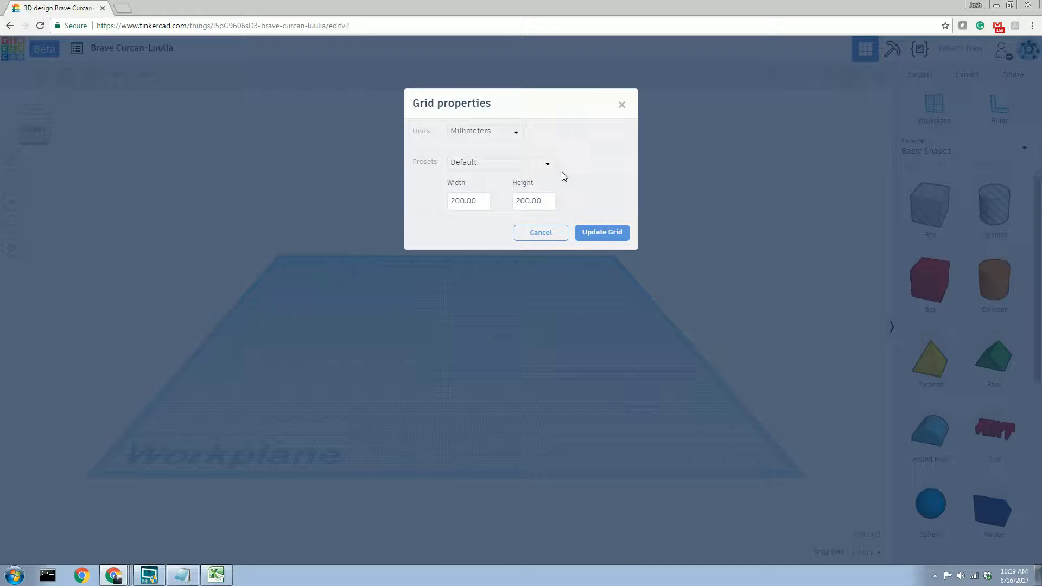
pyautogui.rightClick(563, 160)
pyautogui.click(552, 137)
pyautogui.rightClick(537, 140)
pyautogui.click(499, 192)
pyautogui.click(558, 233)
# Step: View the workplane from a low corner angle, restore the home view, and check it closer up and farther away
pyautogui.moveTo(794, 356); pyautogui.dragTo(532, 339, button='right')
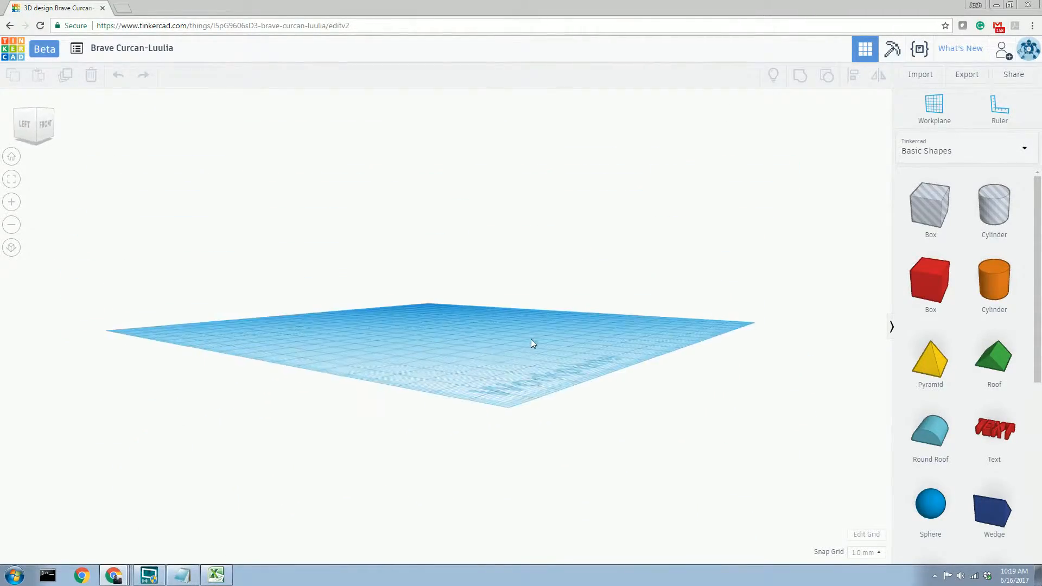
pyautogui.click(11, 158)
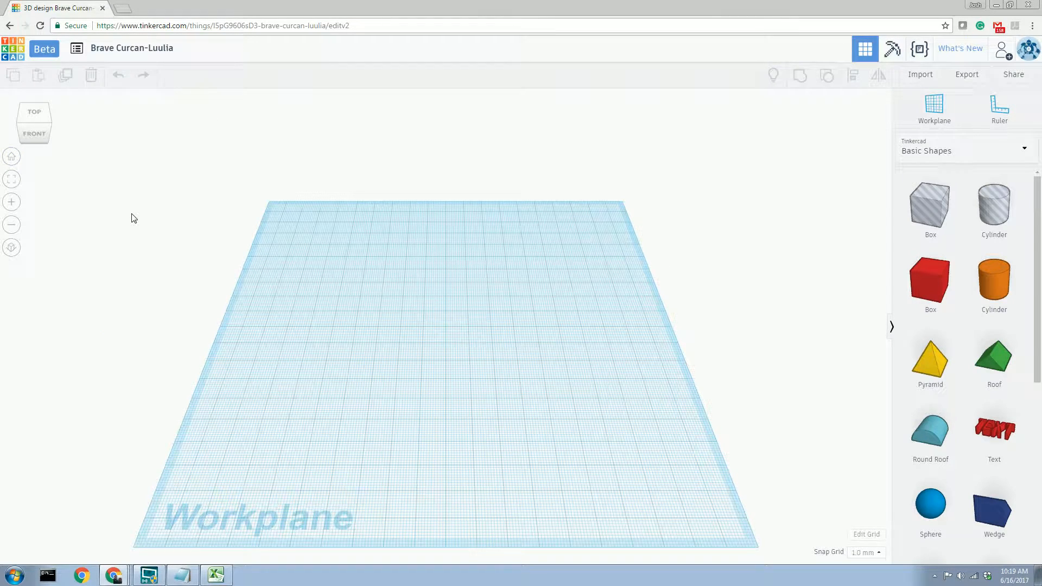
pyautogui.scroll(5, 459, 317)
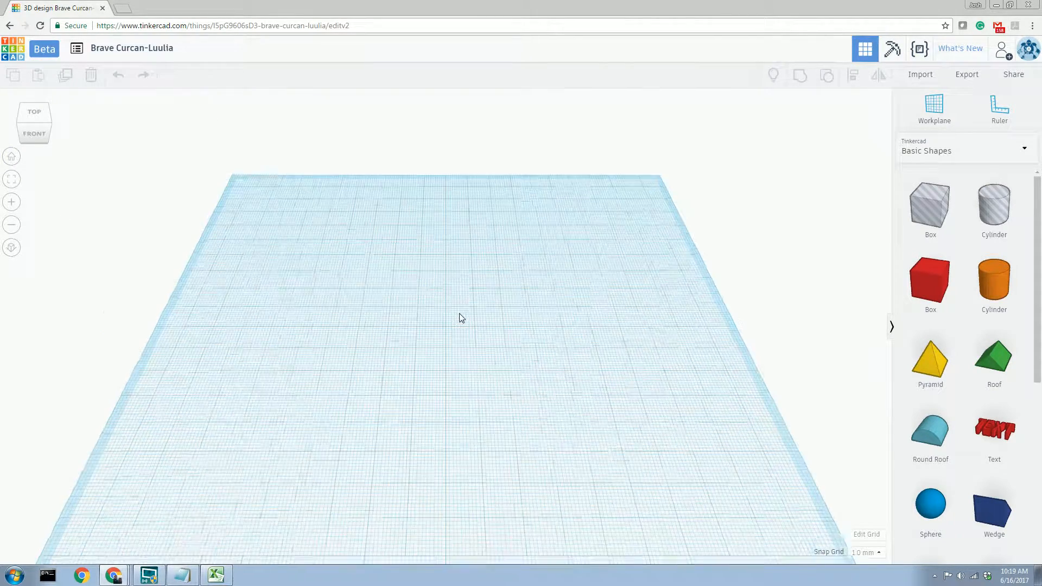
pyautogui.scroll(-8, 459, 317)
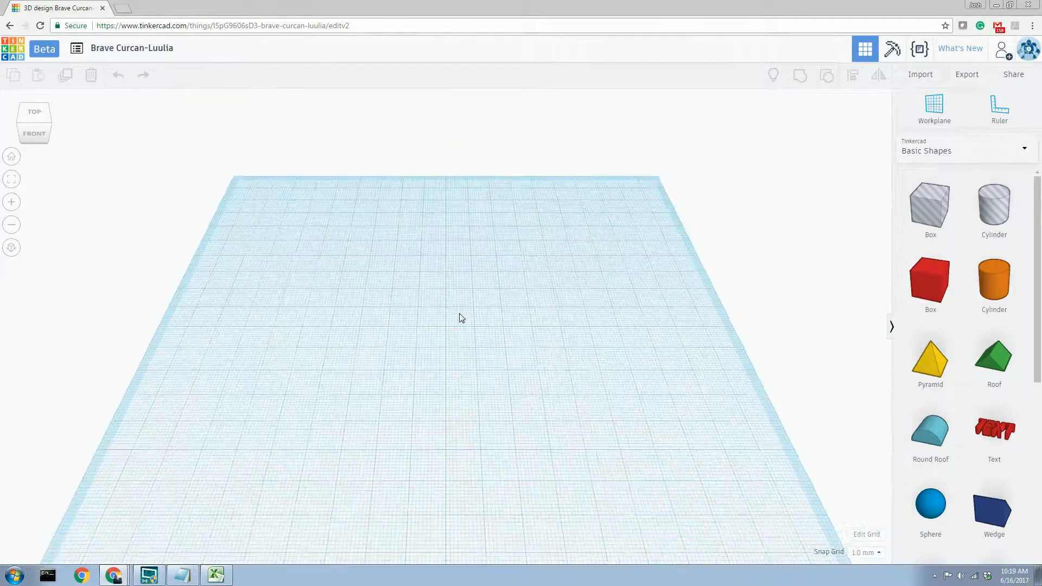
pyautogui.scroll(5, 257, 204)
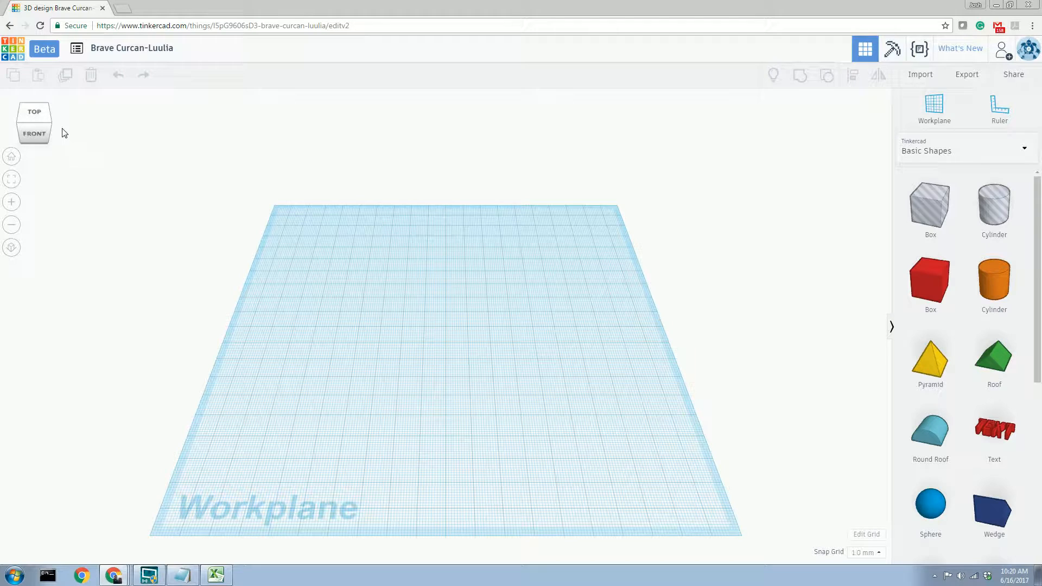
# Step: Inspect the workplane from its sides, including a straight left view in orthographic projection, and return to perspective
pyautogui.moveTo(41, 118)
pyautogui.mouseDown()
pyautogui.moveTo(37, 128)
pyautogui.moveTo(22, 110)
pyautogui.moveTo(24, 126)
pyautogui.mouseUp()
pyautogui.click(25, 127)
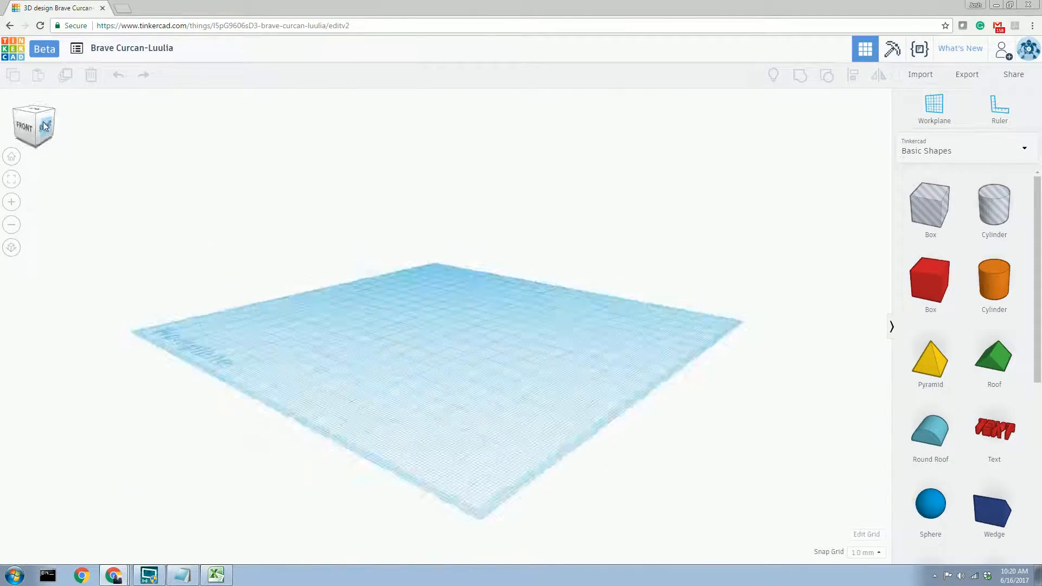
pyautogui.click(11, 247)
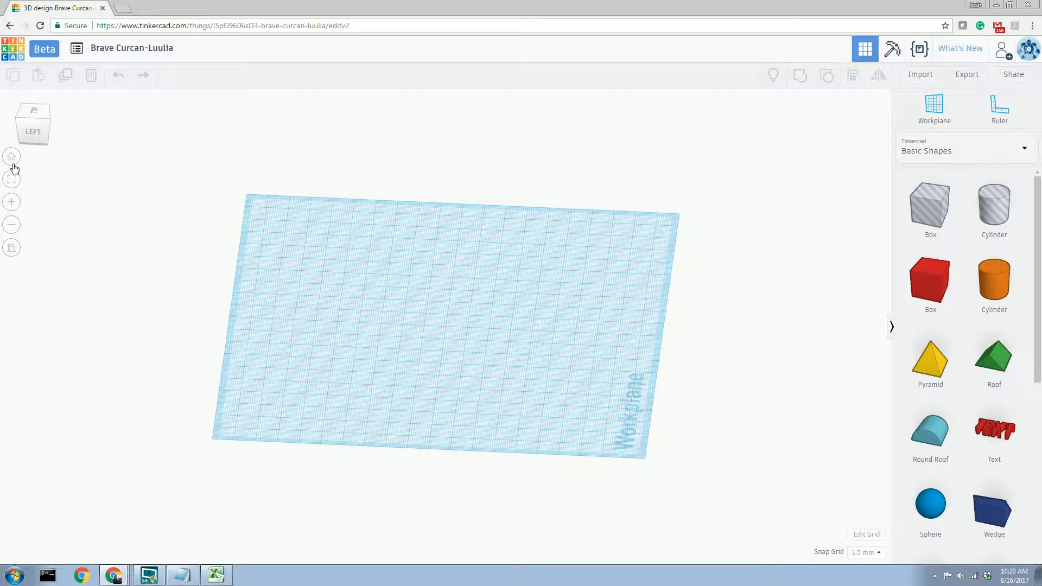
pyautogui.click(40, 140)
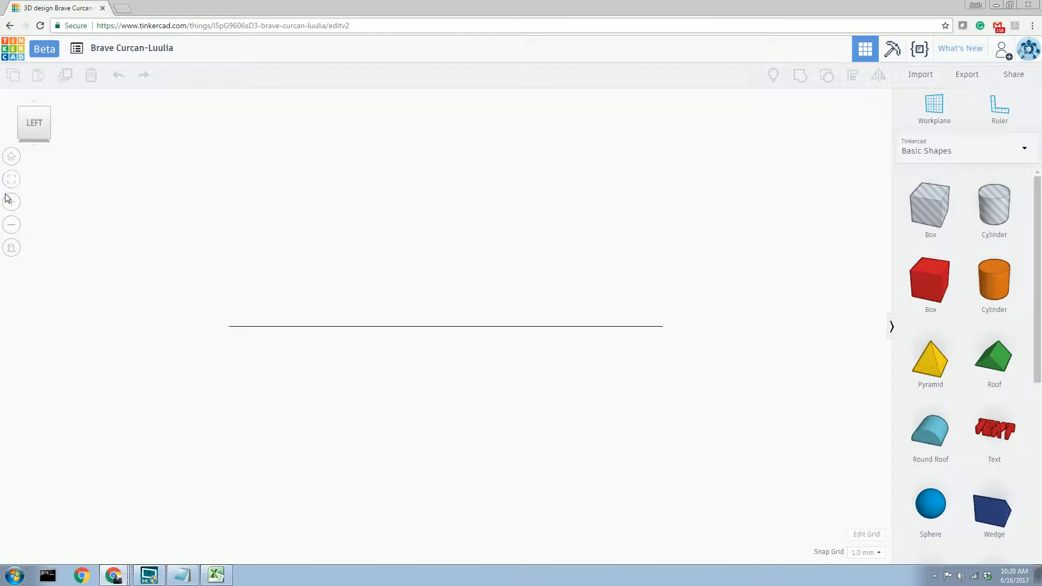
pyautogui.click(12, 248)
# Step: Examine the workplane in perspective from several orbit angles, both close up and from farther away
pyautogui.moveTo(98, 228); pyautogui.dragTo(111, 260, button='right')
pyautogui.moveTo(343, 317); pyautogui.dragTo(212, 364, button='right')
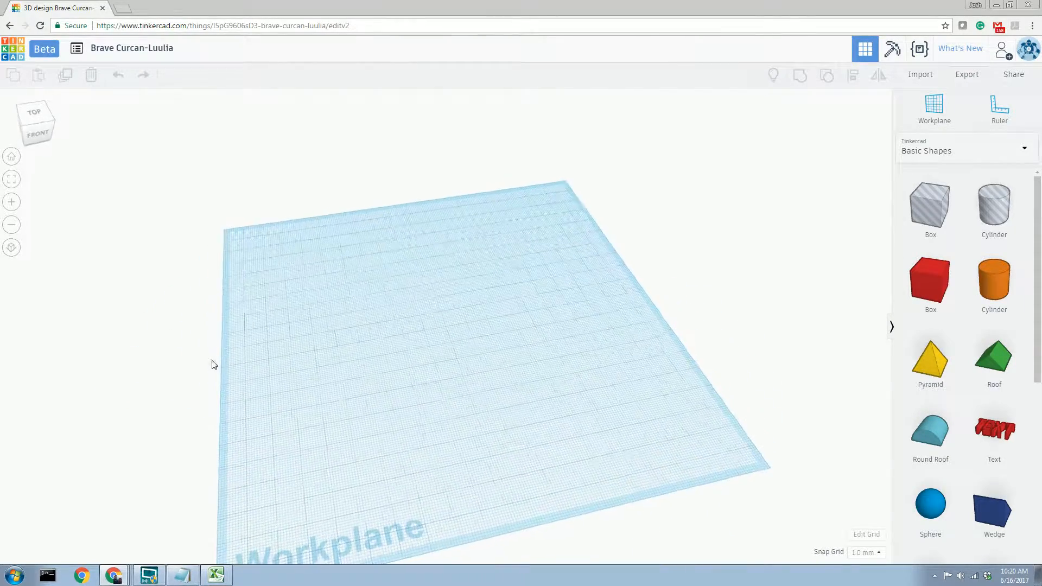
pyautogui.moveTo(347, 317); pyautogui.dragTo(438, 282, button='right')
pyautogui.scroll(2, 439, 280)
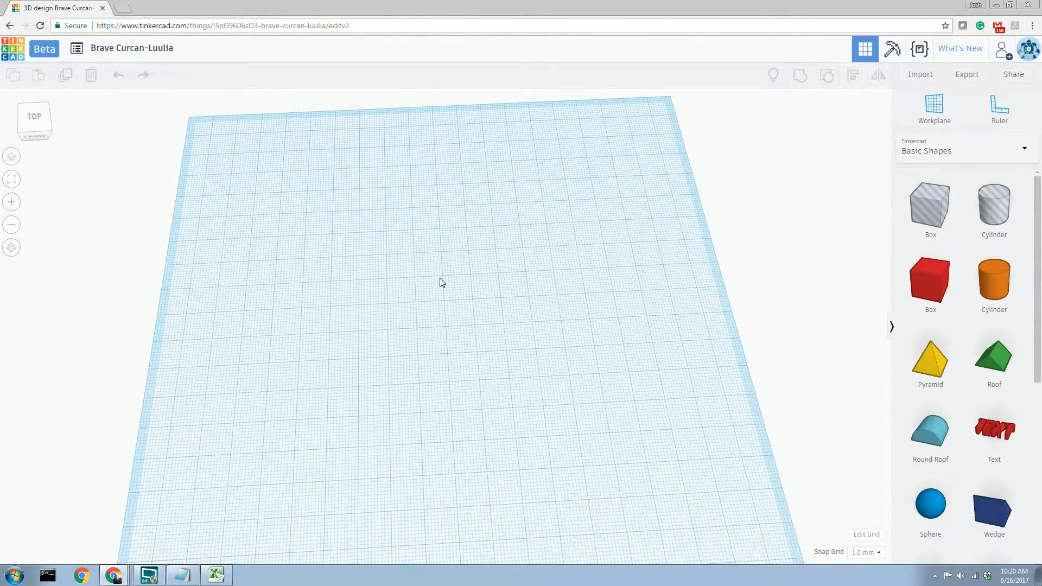
pyautogui.scroll(-1, 440, 281)
pyautogui.scroll(3, 440, 280)
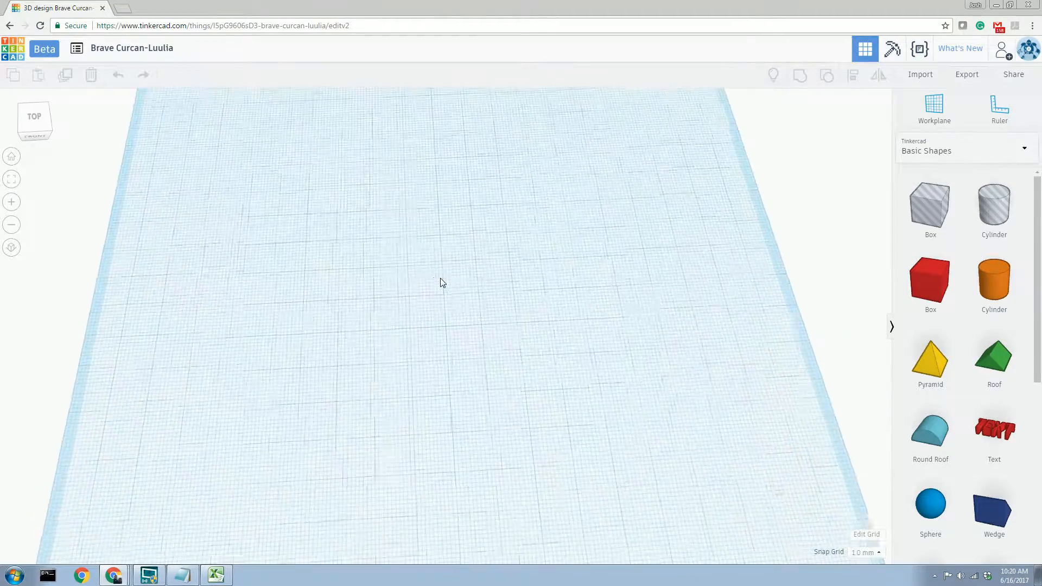
pyautogui.scroll(-5, 441, 278)
pyautogui.moveTo(454, 275)
pyautogui.mouseDown(button='right')
pyautogui.moveTo(448, 233)
pyautogui.moveTo(457, 255)
pyautogui.mouseUp(button='right')
pyautogui.scroll(3, 486, 340)
pyautogui.scroll(-2, 486, 327)
pyautogui.scroll(1, 490, 332)
pyautogui.scroll(-2, 467, 305)
pyautogui.scroll(5, 466, 306)
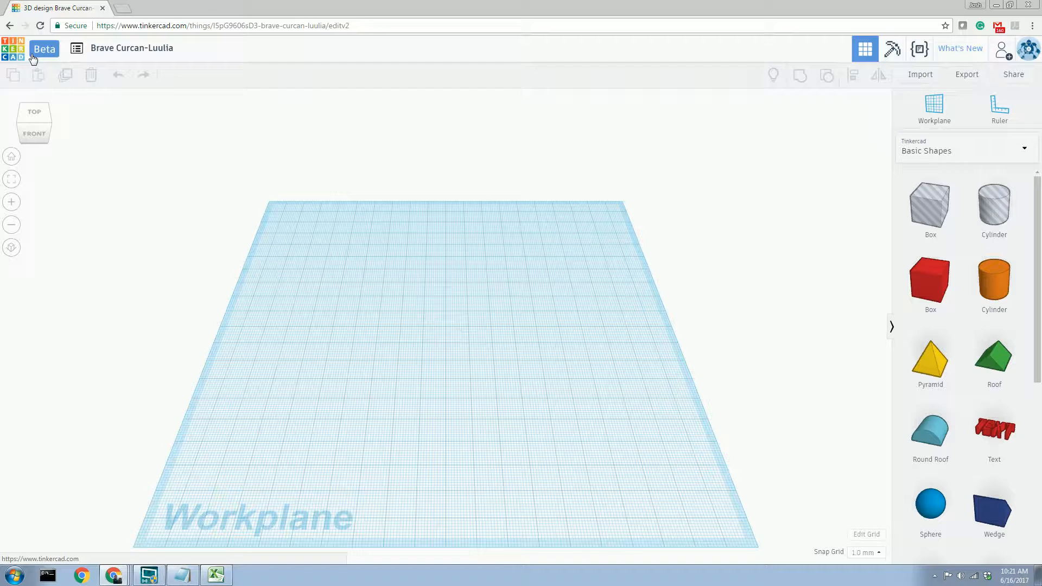
# Step: Browse the My Designs list from the current design through the oldest recent designs, and close the list
pyautogui.click(77, 51)
pyautogui.scroll(-5, 411, 270)
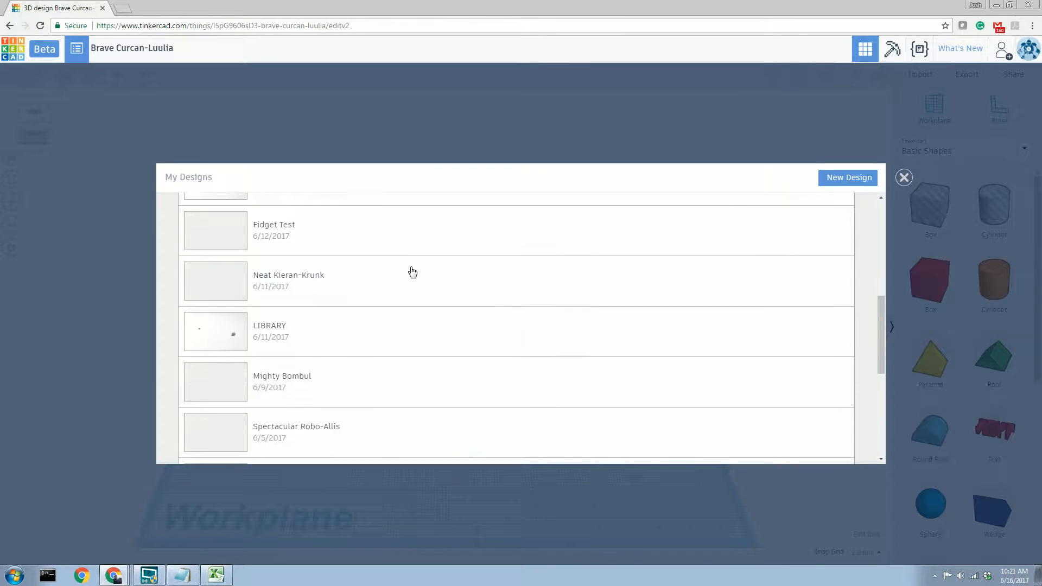
pyautogui.scroll(-3, 413, 272)
pyautogui.scroll(8, 412, 272)
pyautogui.scroll(-5, 412, 274)
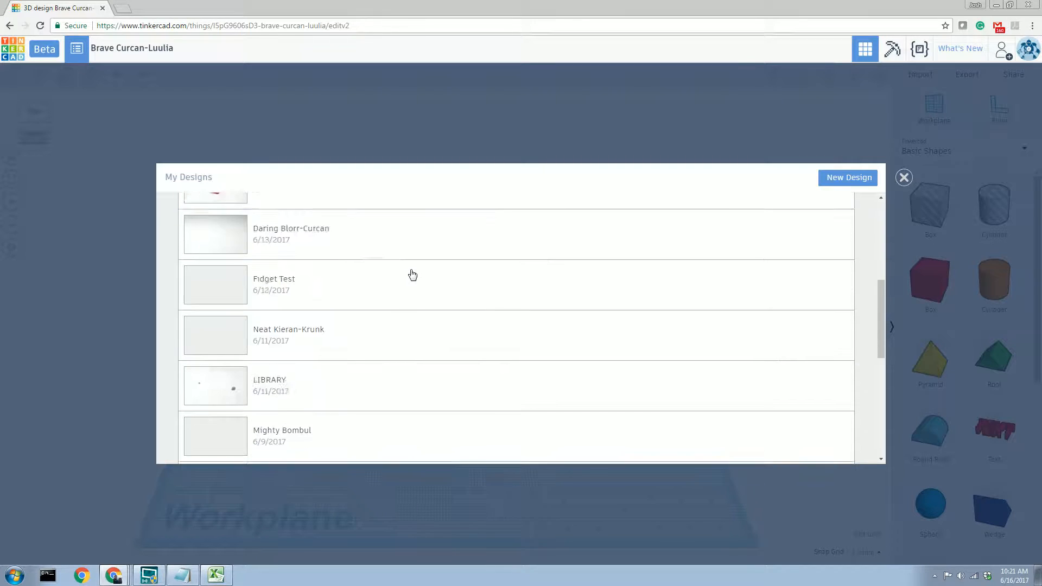
pyautogui.scroll(-3, 412, 274)
pyautogui.scroll(8, 412, 275)
pyautogui.scroll(-4, 413, 277)
pyautogui.scroll(-5, 413, 277)
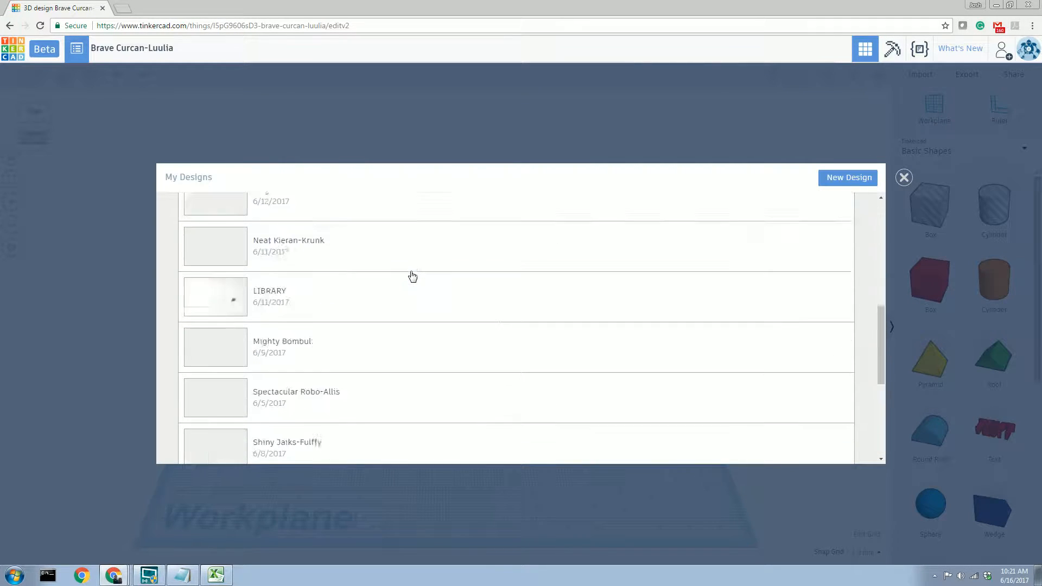
pyautogui.scroll(5, 410, 291)
pyautogui.scroll(-5, 409, 290)
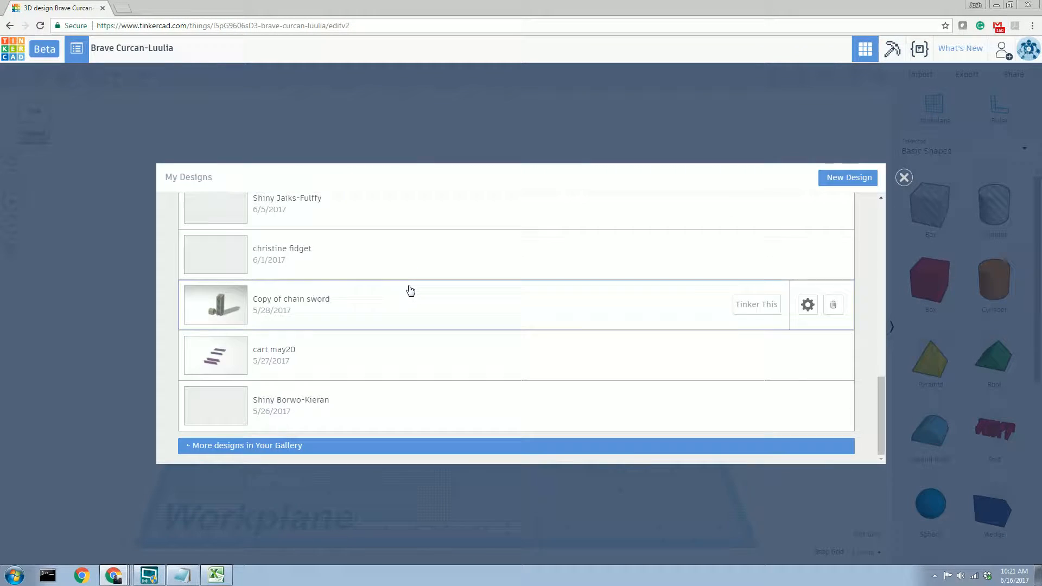
pyautogui.scroll(8, 409, 290)
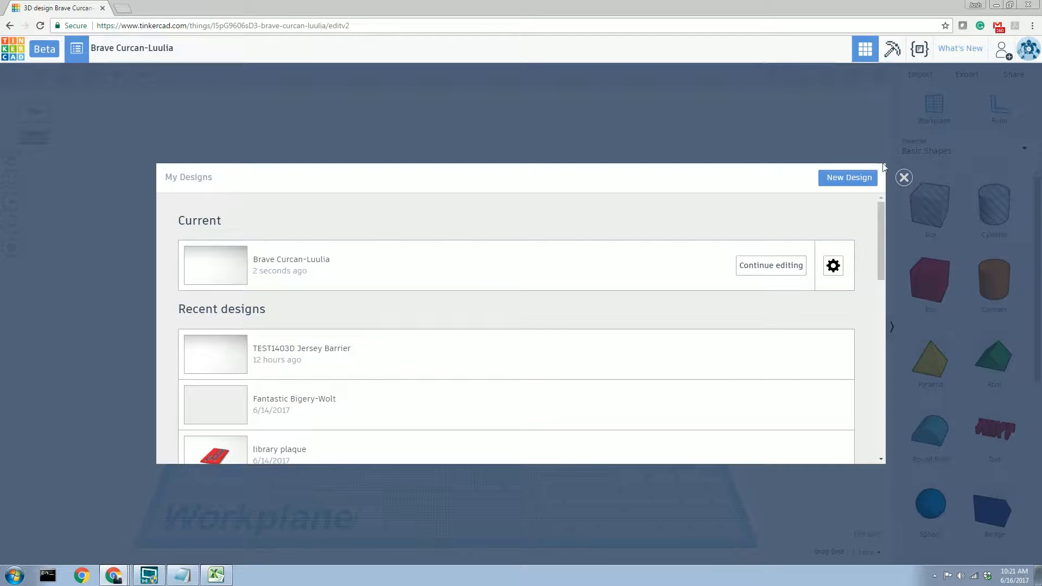
pyautogui.click(903, 178)
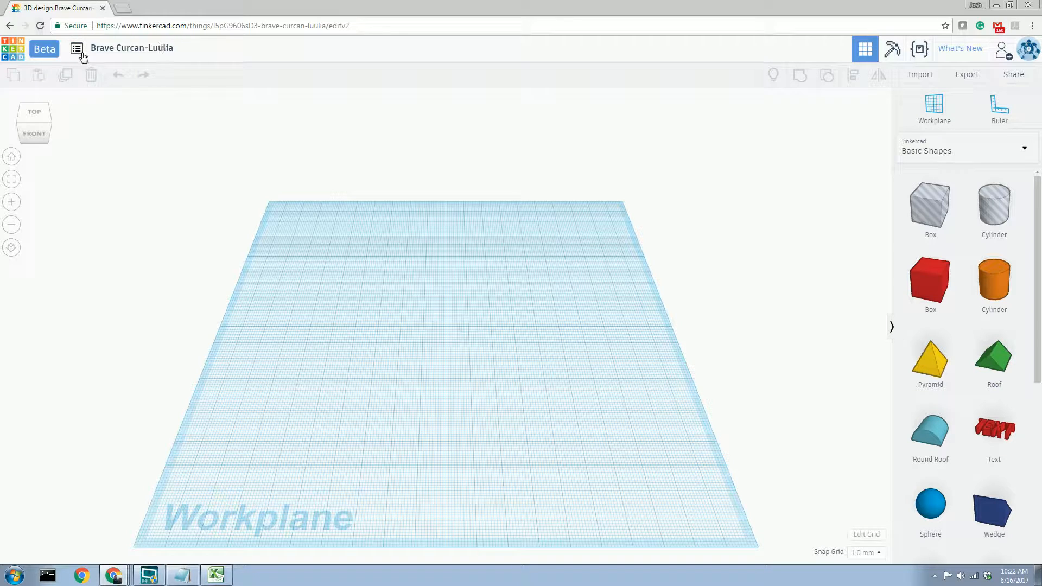
# Step: Rename the design as 28MM BARRIER VIDEO
pyautogui.click(117, 50)
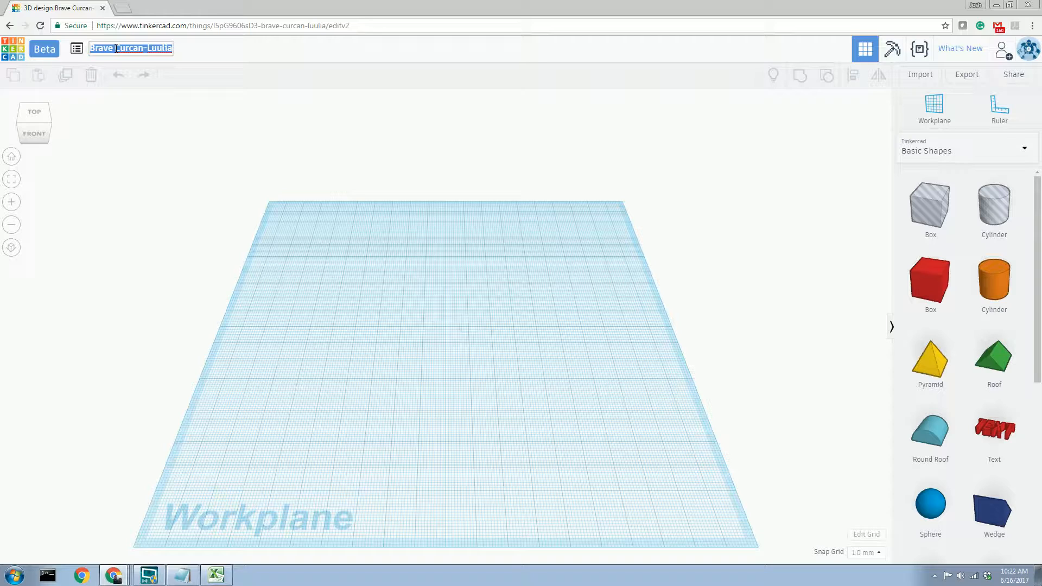
pyautogui.write('28MM BARRIER')
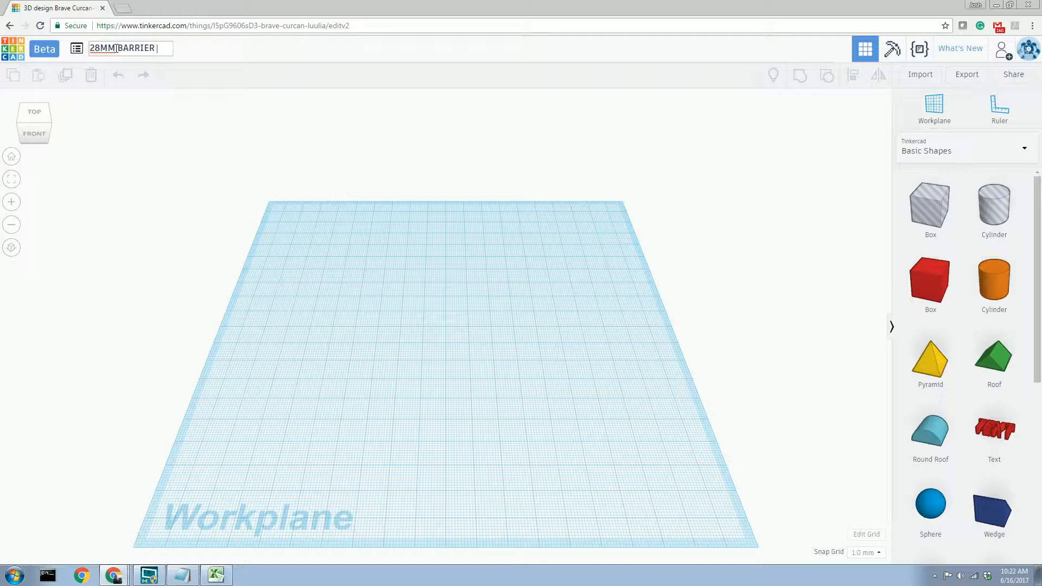
pyautogui.write('IDEO')
pyautogui.moveTo(72, 199); pyautogui.dragTo(63, 190, button='right')
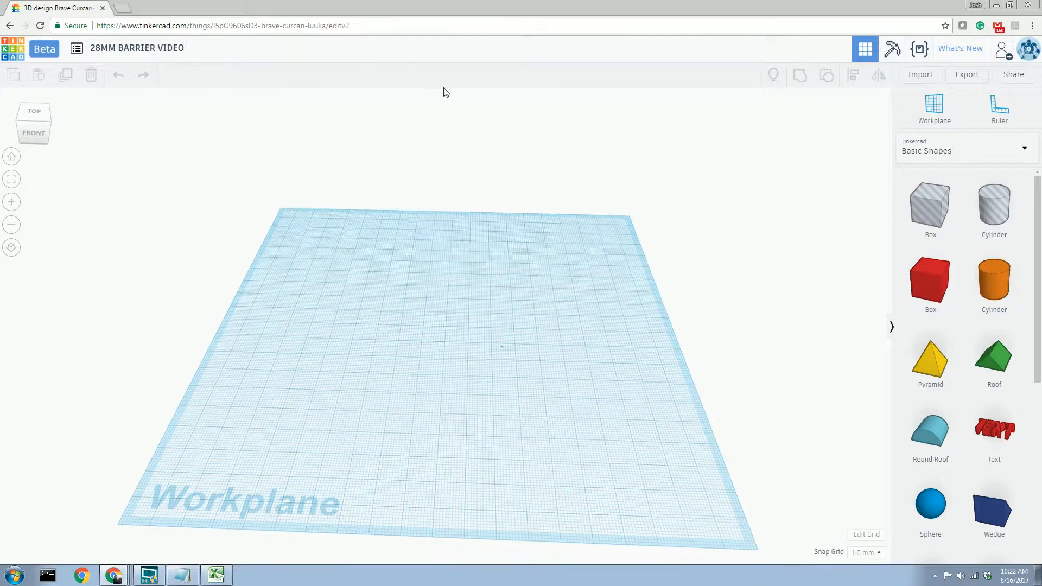
pyautogui.moveTo(632, 299); pyautogui.dragTo(651, 320, button='right')
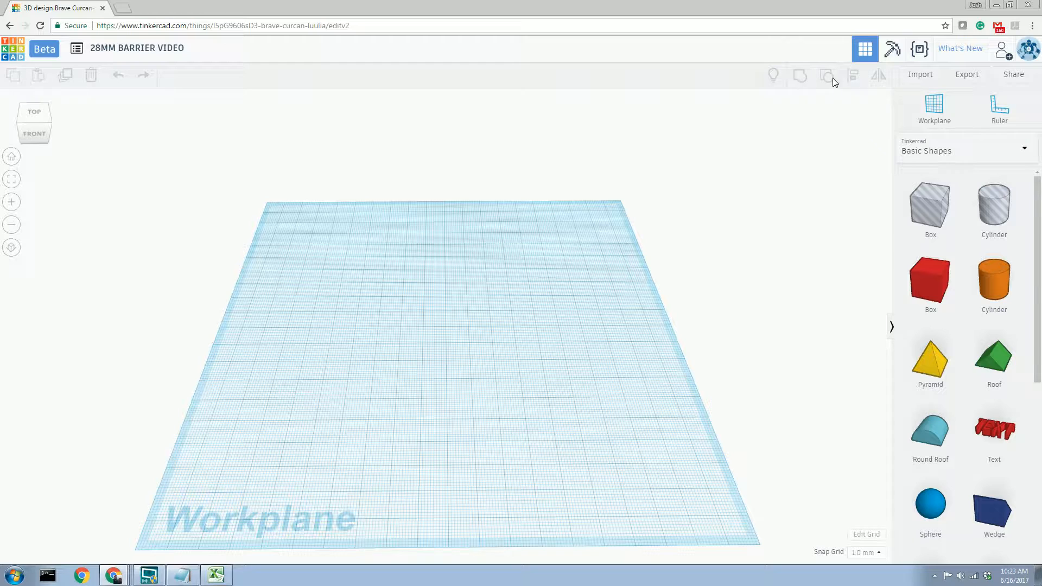
pyautogui.rightClick(796, 88)
pyautogui.click(777, 121)
pyautogui.moveTo(823, 110)
pyautogui.mouseDown(button='right')
pyautogui.moveTo(834, 95)
pyautogui.moveTo(833, 107)
pyautogui.mouseUp(button='right')
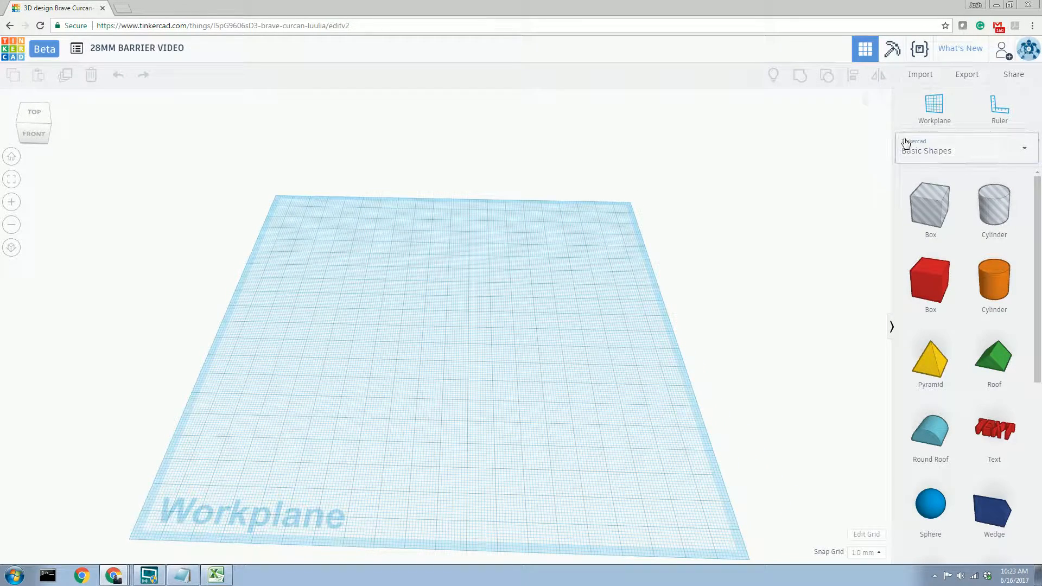
pyautogui.moveTo(870, 110); pyautogui.dragTo(871, 109, button='right')
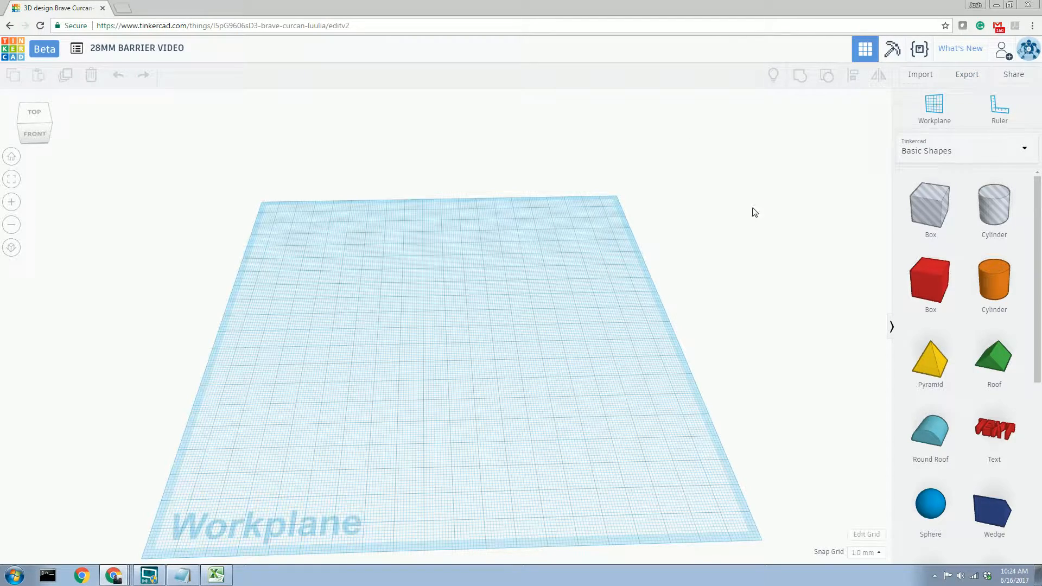
pyautogui.moveTo(796, 201); pyautogui.dragTo(898, 196, button='right')
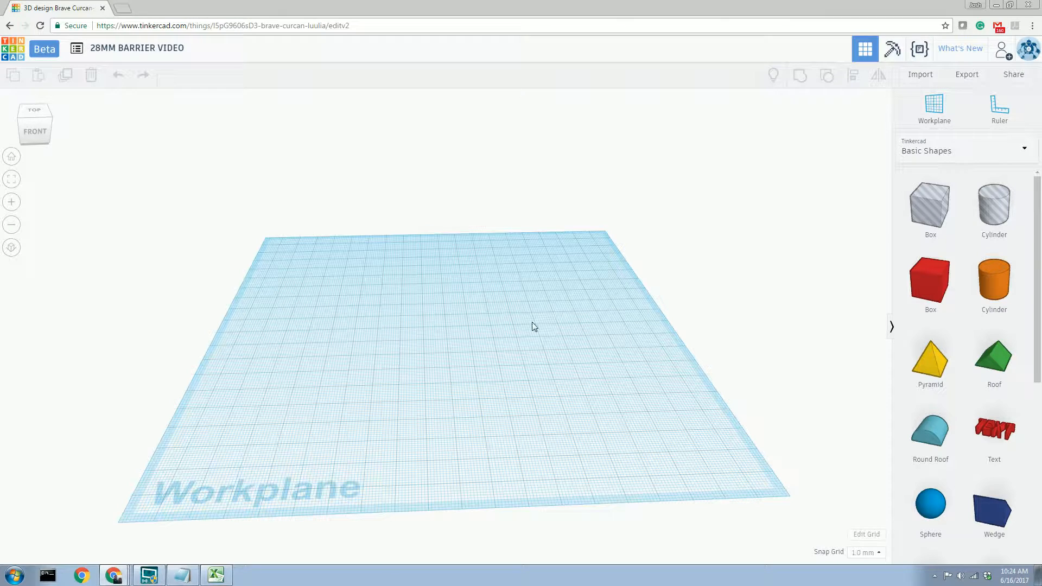
pyautogui.moveTo(546, 270); pyautogui.dragTo(595, 255, button='right')
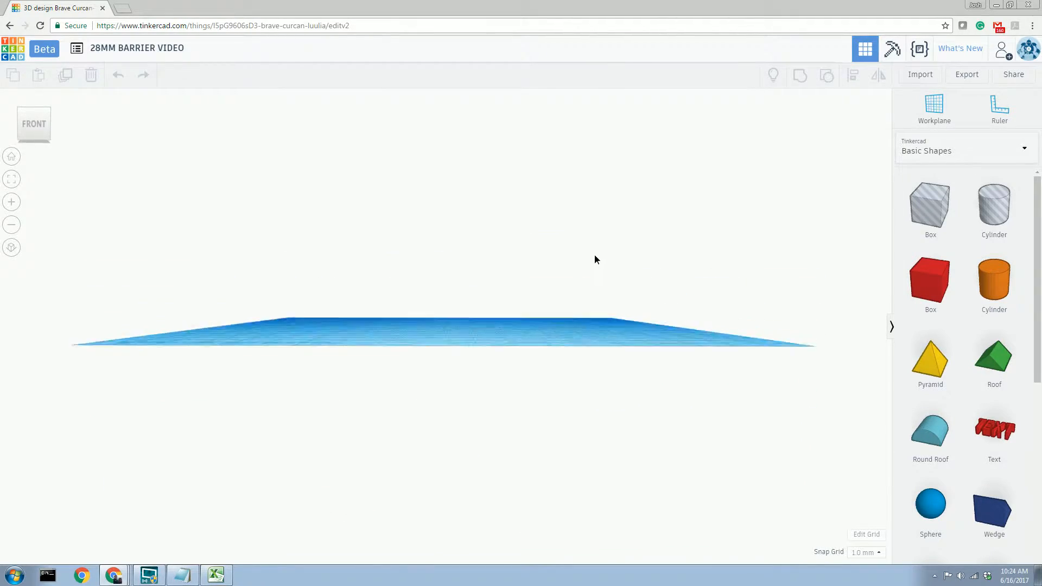
pyautogui.moveTo(460, 250); pyautogui.dragTo(447, 323, button='right')
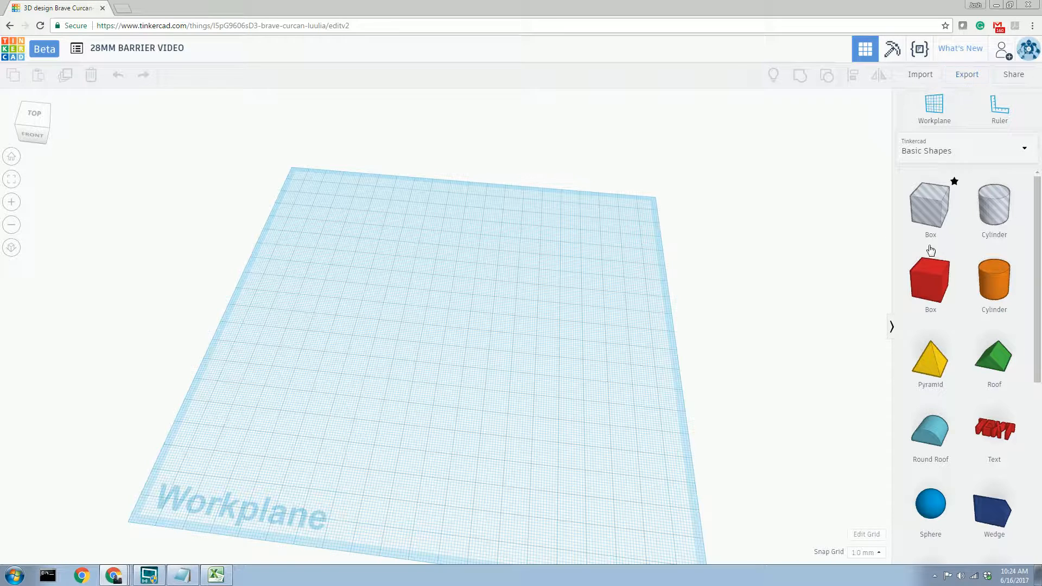
pyautogui.moveTo(779, 146); pyautogui.dragTo(678, 215, button='right')
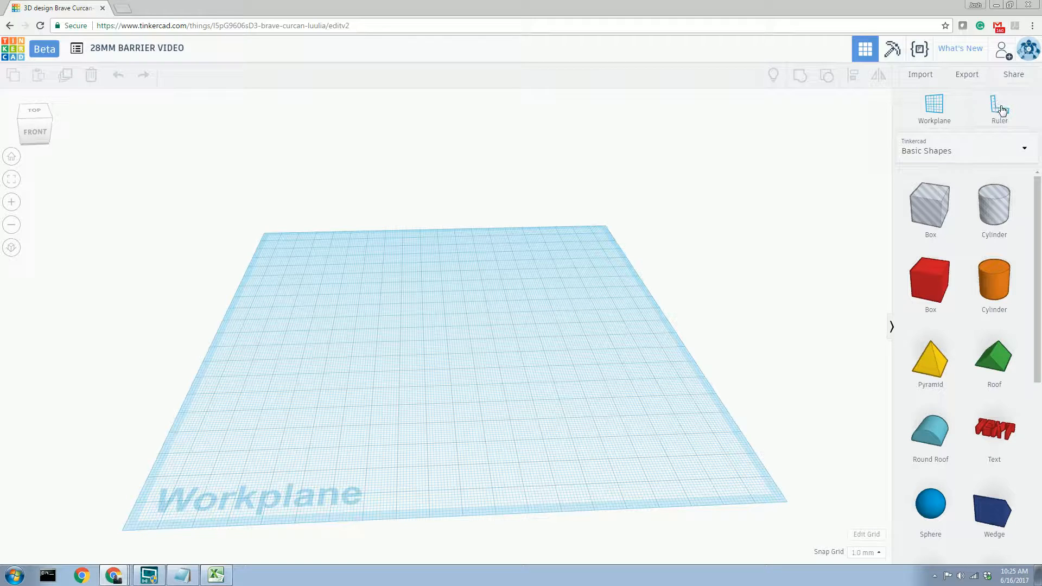
# Step: Place a ruler with its origin at the front-left corner of the workplane
pyautogui.click(1004, 110)
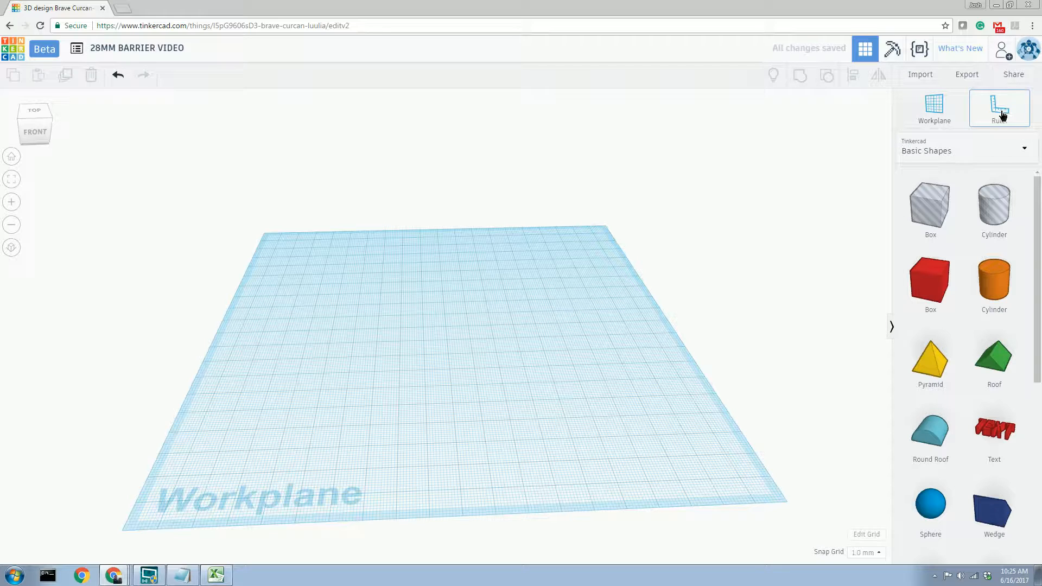
pyautogui.click(1000, 111)
pyautogui.click(136, 522)
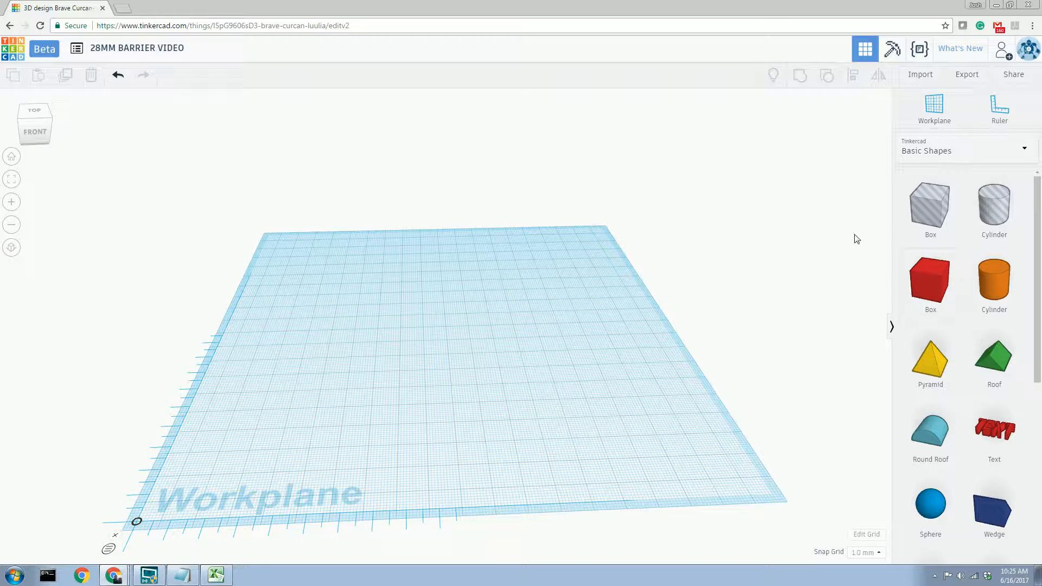
pyautogui.moveTo(681, 167); pyautogui.dragTo(865, 156, button='right')
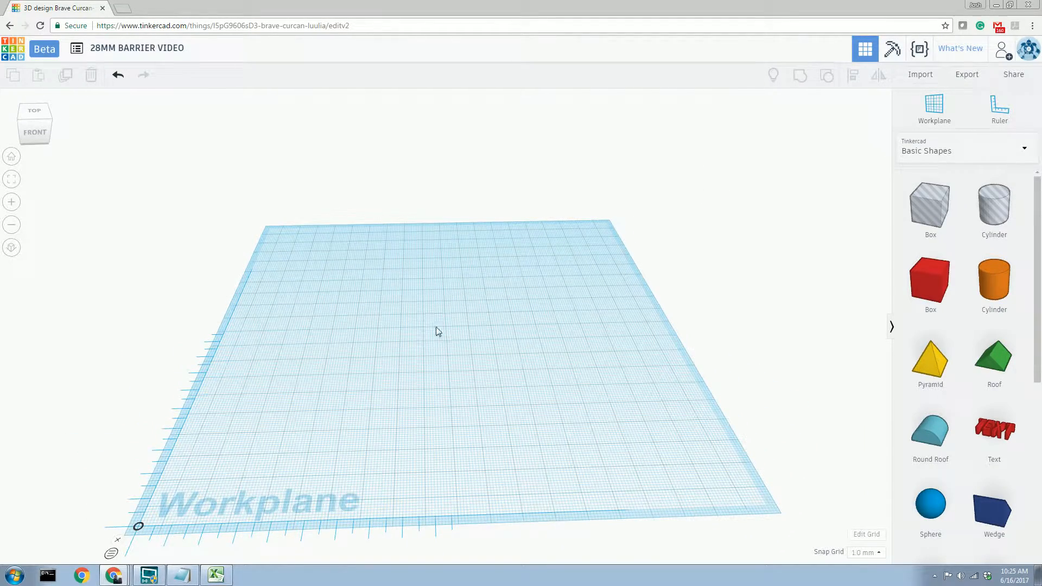
pyautogui.moveTo(115, 541)
# Step: Check which shape collections are available and look through the whole Basic Shapes collection
pyautogui.click(1034, 156)
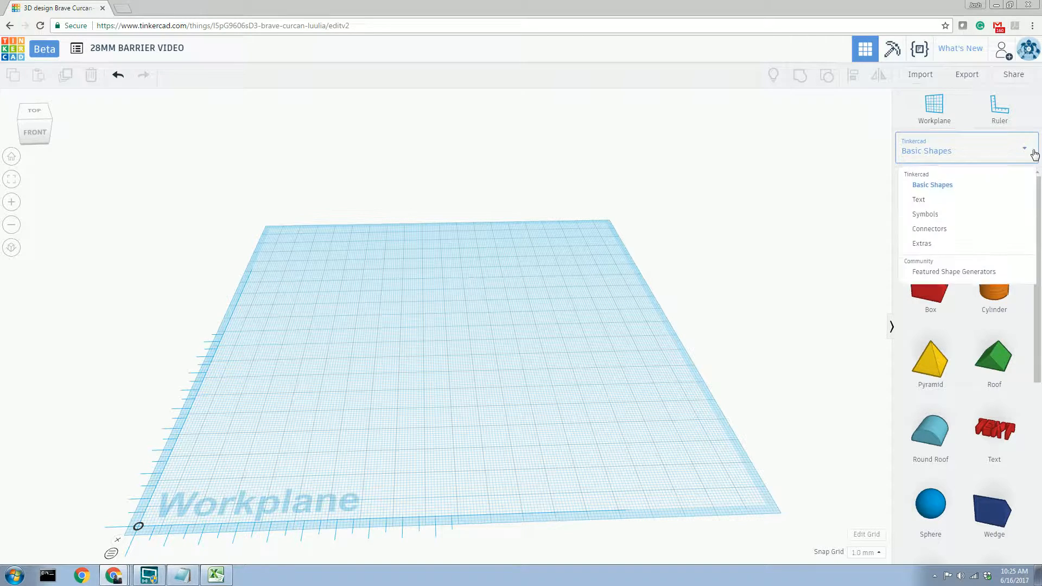
pyautogui.click(979, 155)
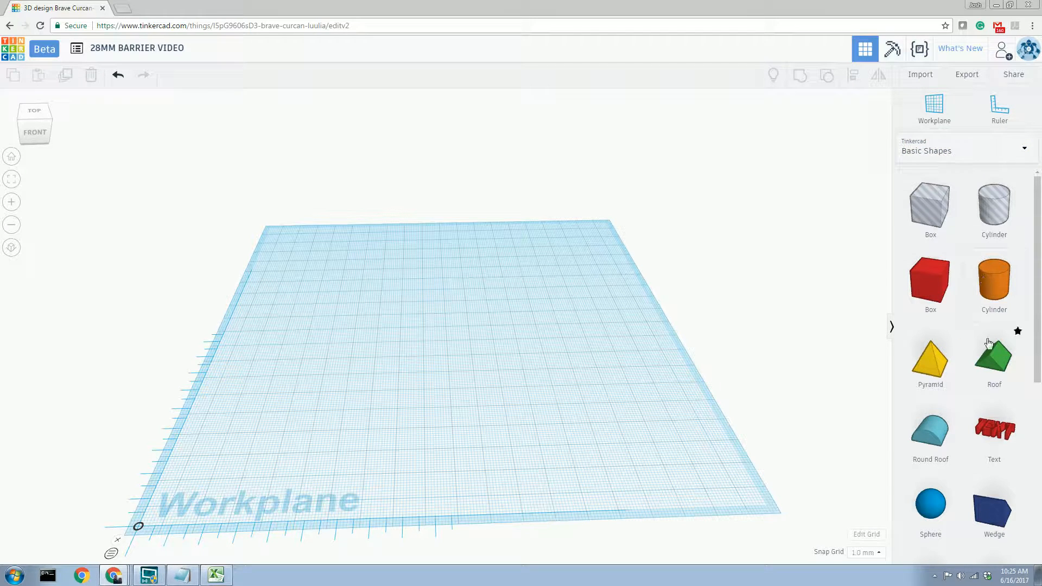
pyautogui.scroll(-5, 977, 320)
pyautogui.scroll(3, 978, 324)
pyautogui.scroll(-5, 977, 323)
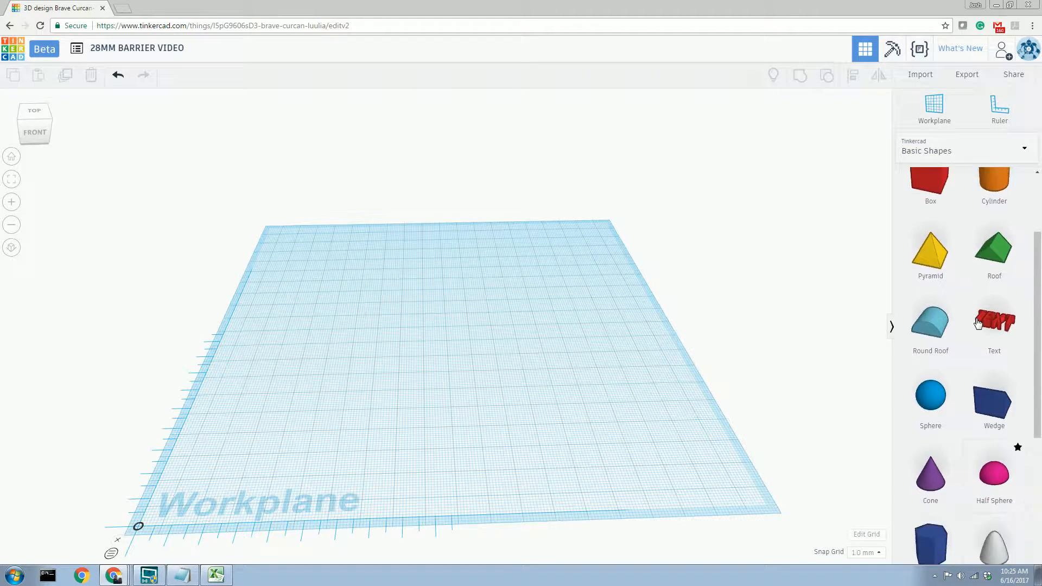
pyautogui.scroll(6, 975, 325)
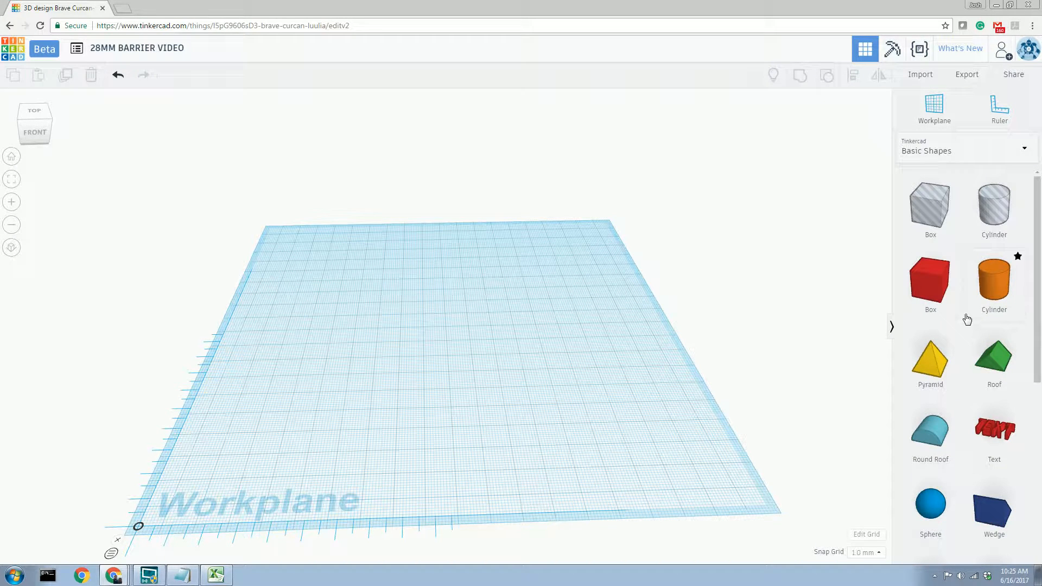
pyautogui.scroll(-1, 954, 387)
pyautogui.scroll(-1, 954, 387)
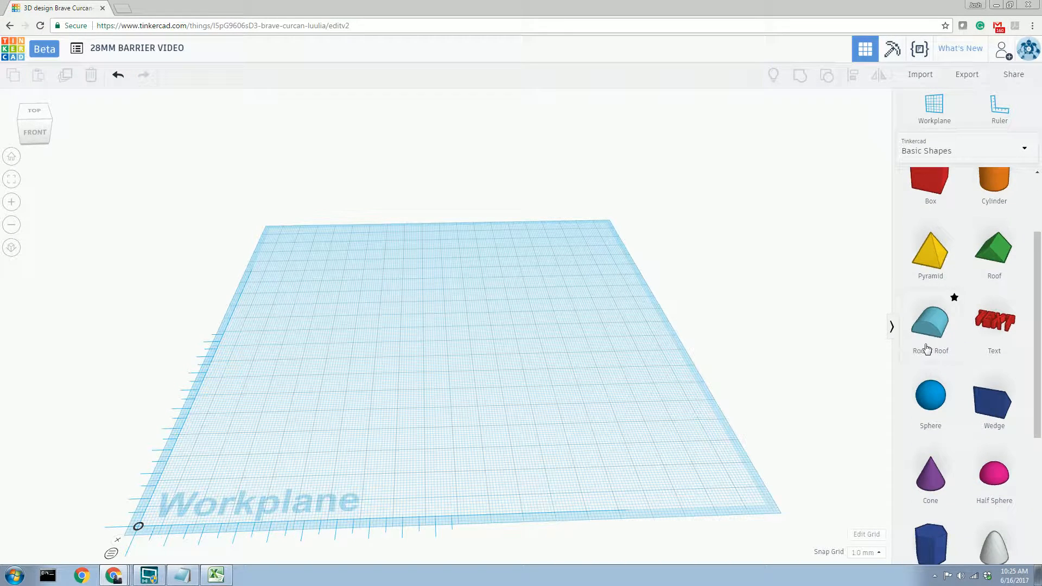
pyautogui.scroll(-2, 959, 400)
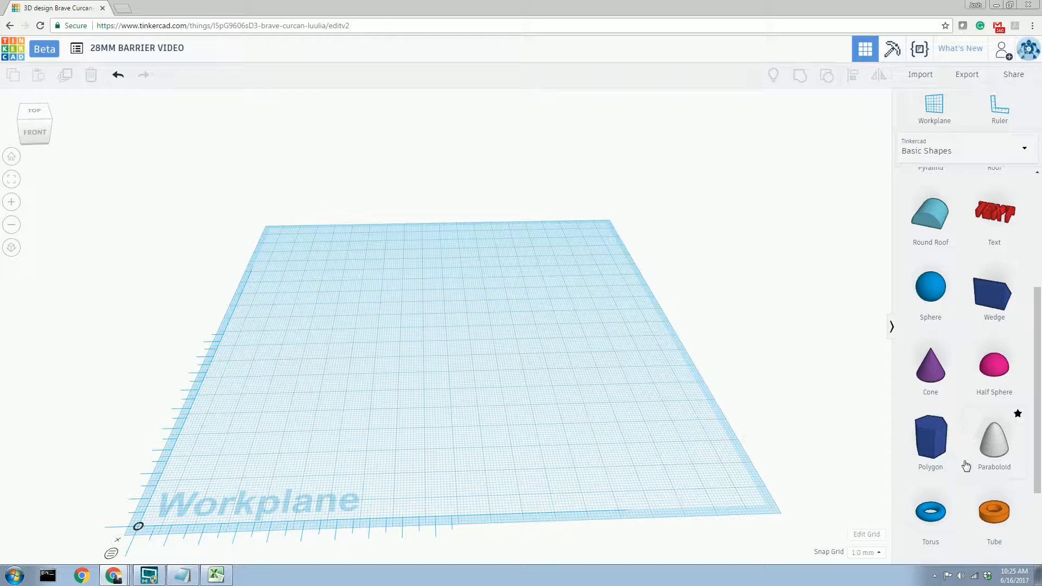
pyautogui.scroll(-2, 966, 466)
pyautogui.scroll(5, 971, 441)
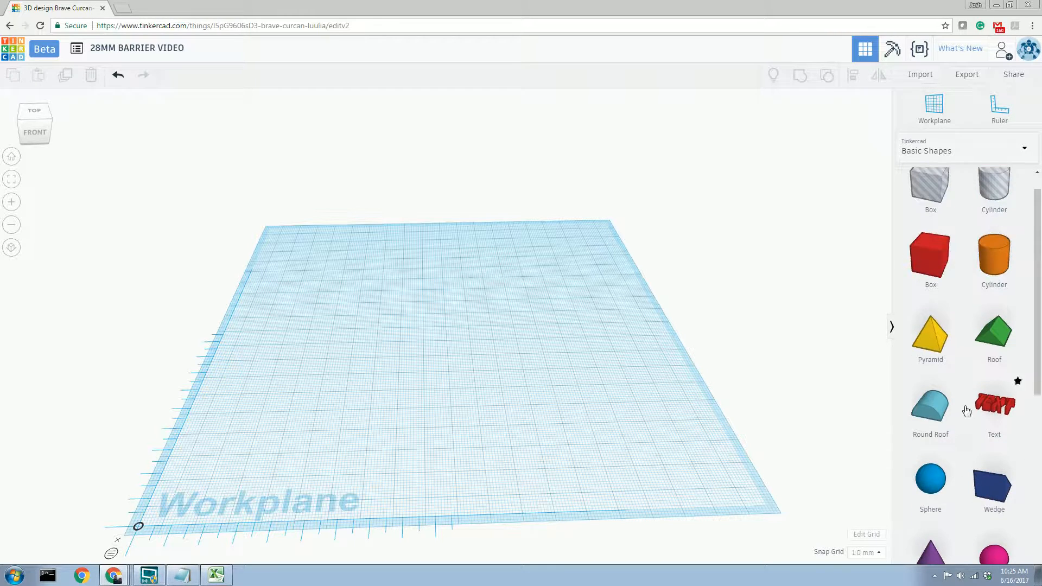
pyautogui.scroll(-1, 947, 325)
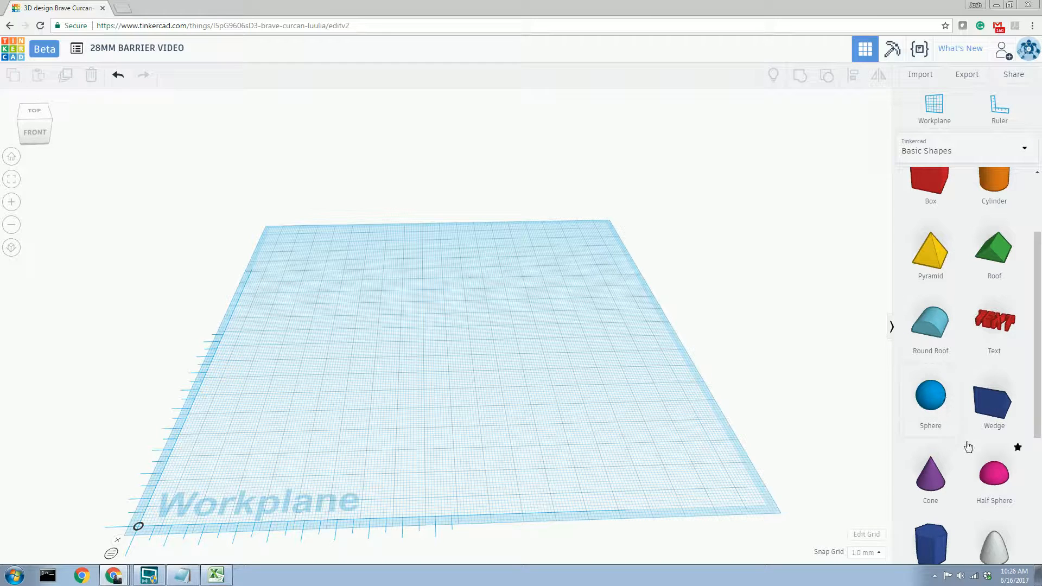
pyautogui.scroll(-1, 969, 441)
pyautogui.scroll(-2, 936, 428)
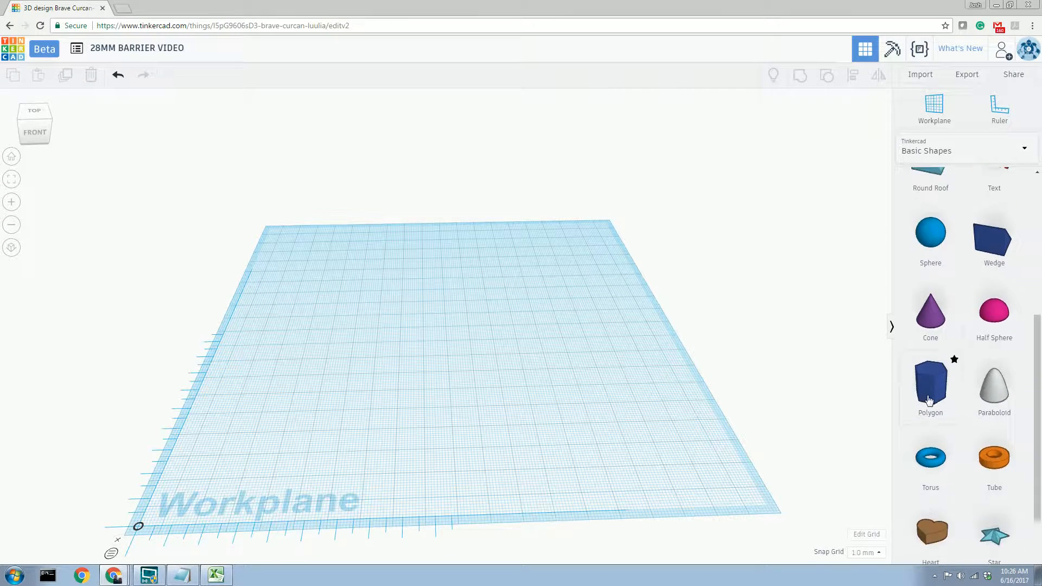
pyautogui.scroll(-1, 936, 335)
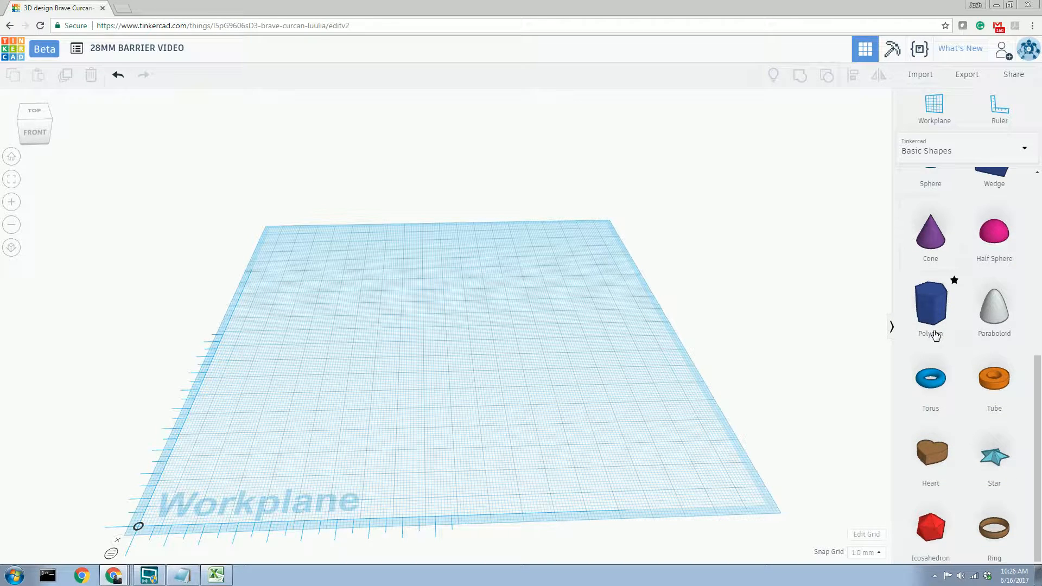
pyautogui.scroll(4, 935, 334)
pyautogui.scroll(-4, 936, 334)
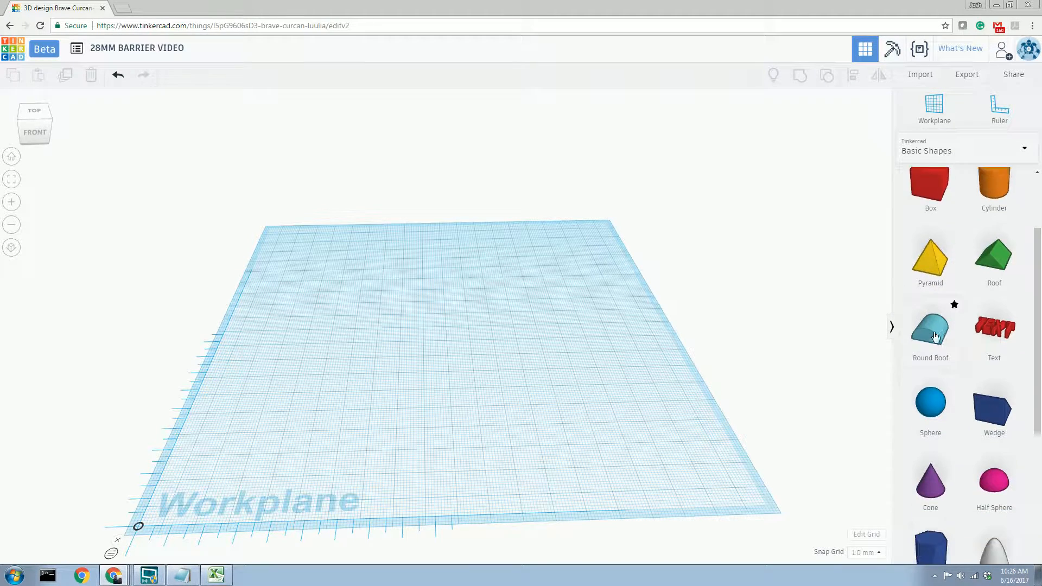
pyautogui.scroll(5, 928, 437)
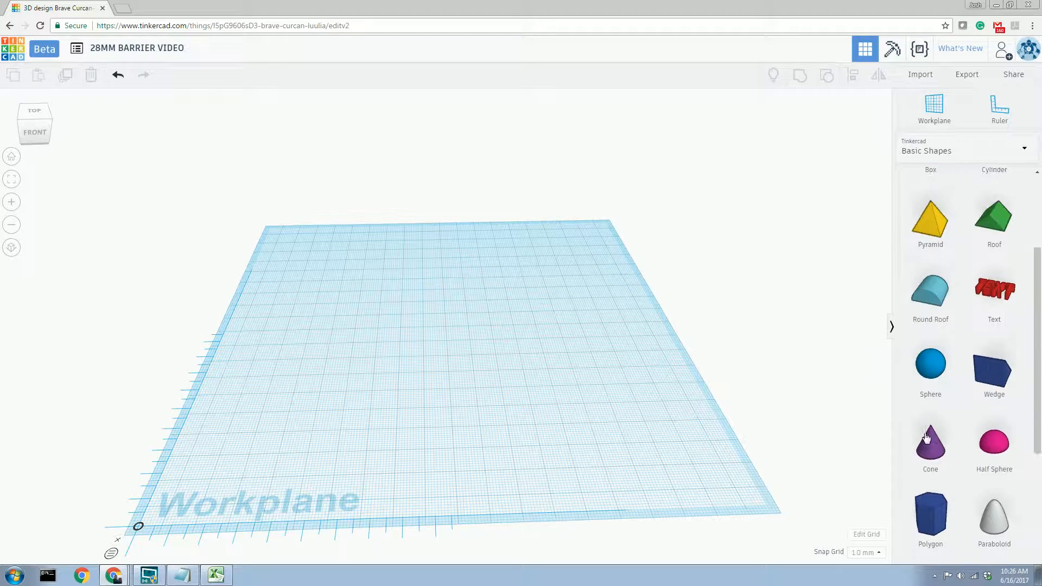
pyautogui.scroll(-4, 933, 408)
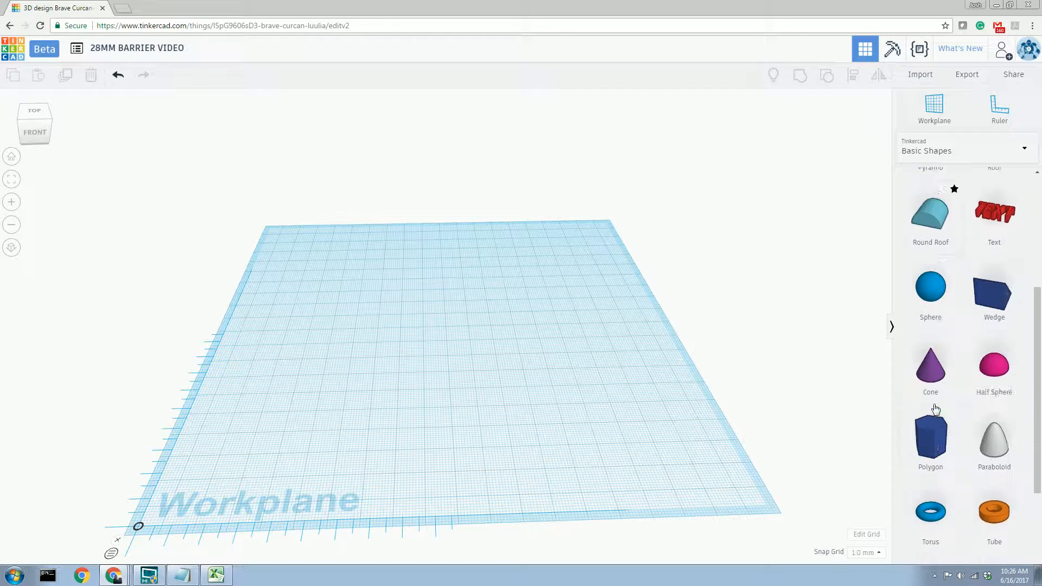
pyautogui.scroll(4, 933, 408)
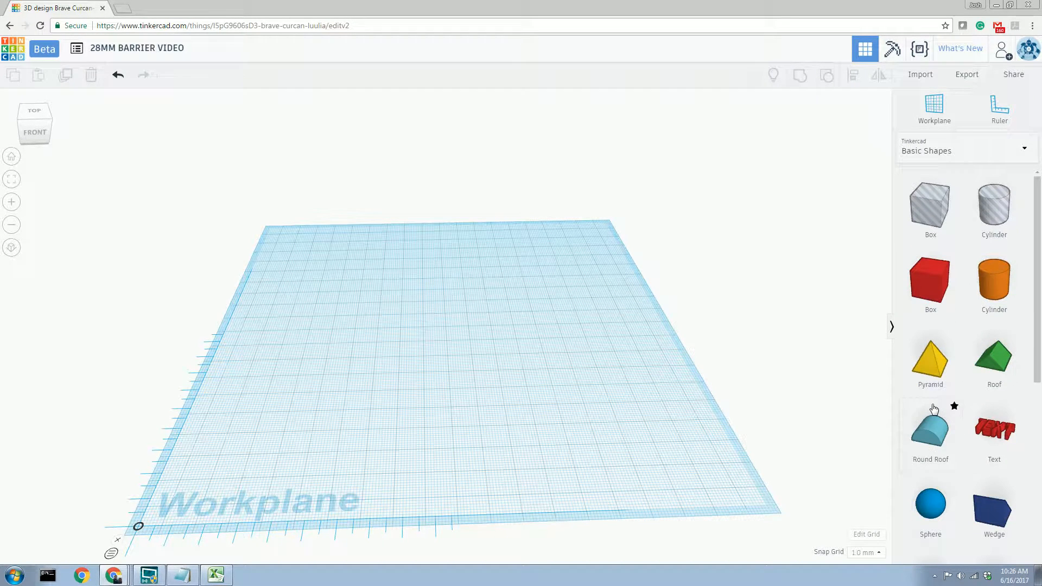
# Step: Switch the shape library from Basic Shapes to the Text collection
pyautogui.click(993, 160)
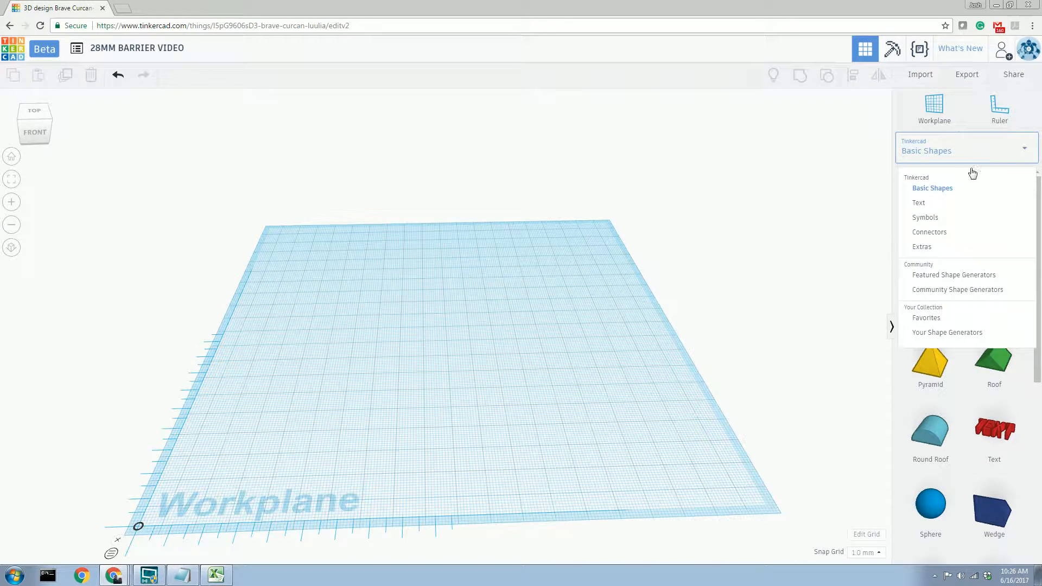
pyautogui.click(936, 205)
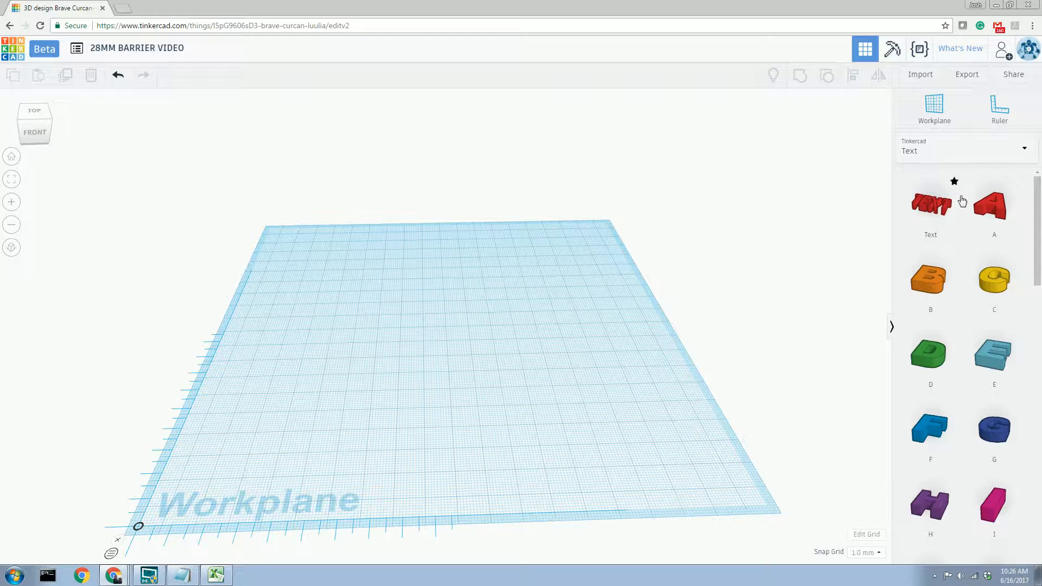
# Step: Place a Text shape in the rear half of the workplane, check its font options, and delete the shape
pyautogui.moveTo(937, 205); pyautogui.dragTo(445, 303)
pyautogui.click(819, 218)
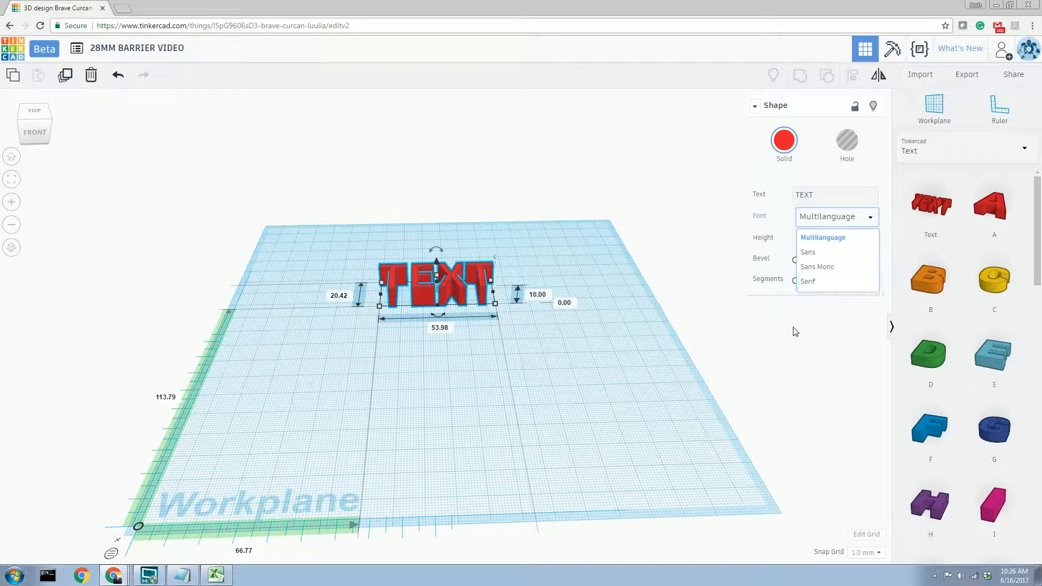
pyautogui.click(654, 305)
pyautogui.click(426, 281)
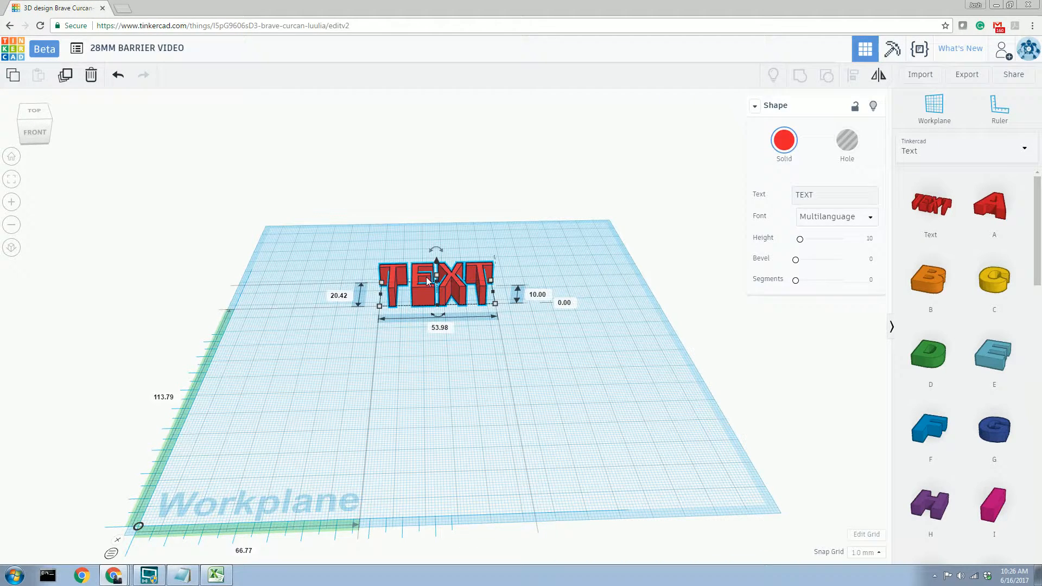
pyautogui.press('Delete')
# Step: Place the letter P from the Text collection near the middle of the workplane and delete it
pyautogui.scroll(-5, 953, 293)
pyautogui.scroll(5, 954, 293)
pyautogui.scroll(-3, 956, 294)
pyautogui.scroll(-5, 955, 293)
pyautogui.moveTo(929, 315); pyautogui.dragTo(457, 373)
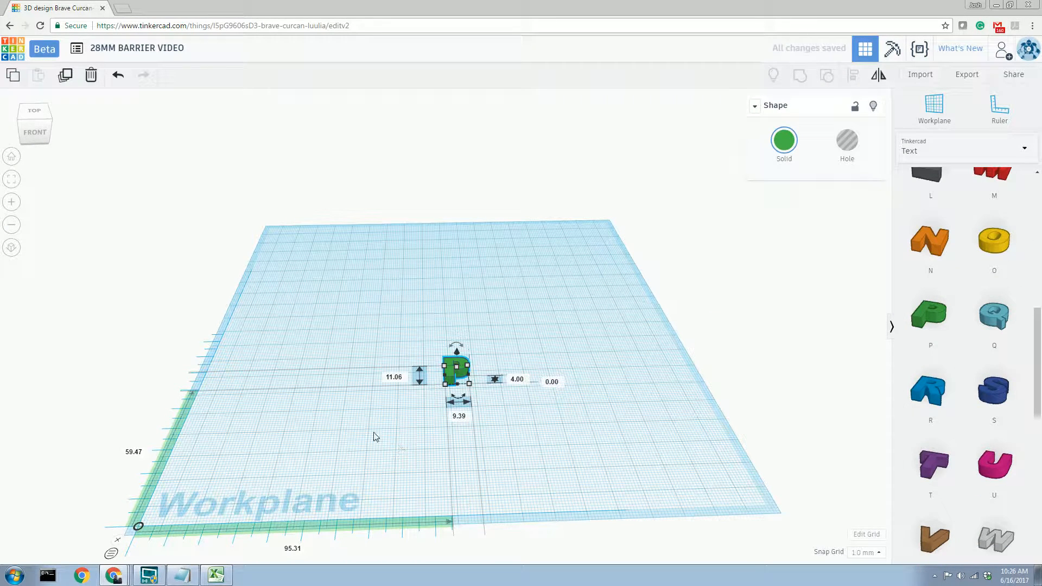
pyautogui.press('Delete')
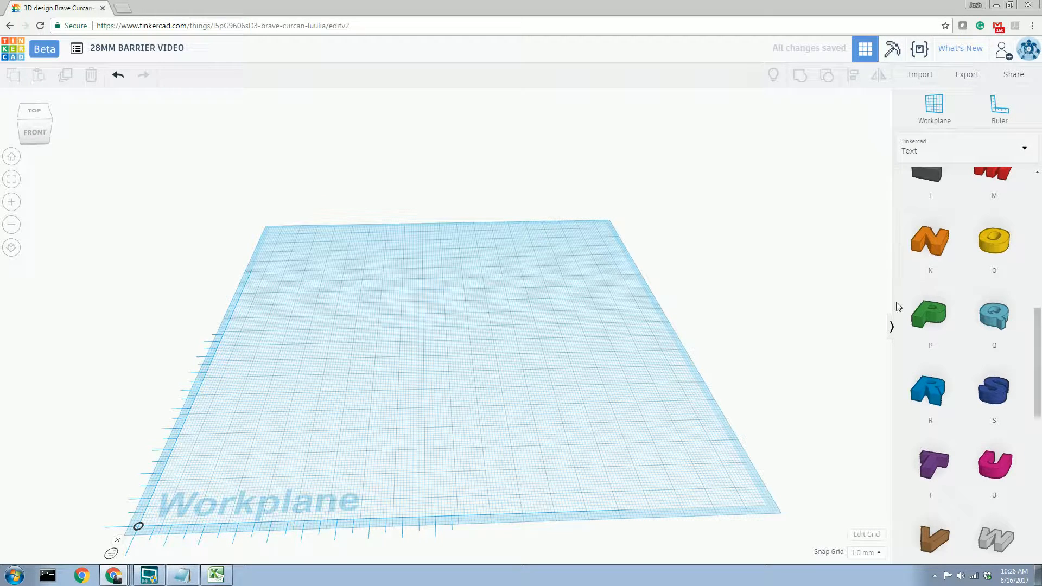
# Step: Look through the individual letter shapes in the Text collection
pyautogui.scroll(5, 896, 307)
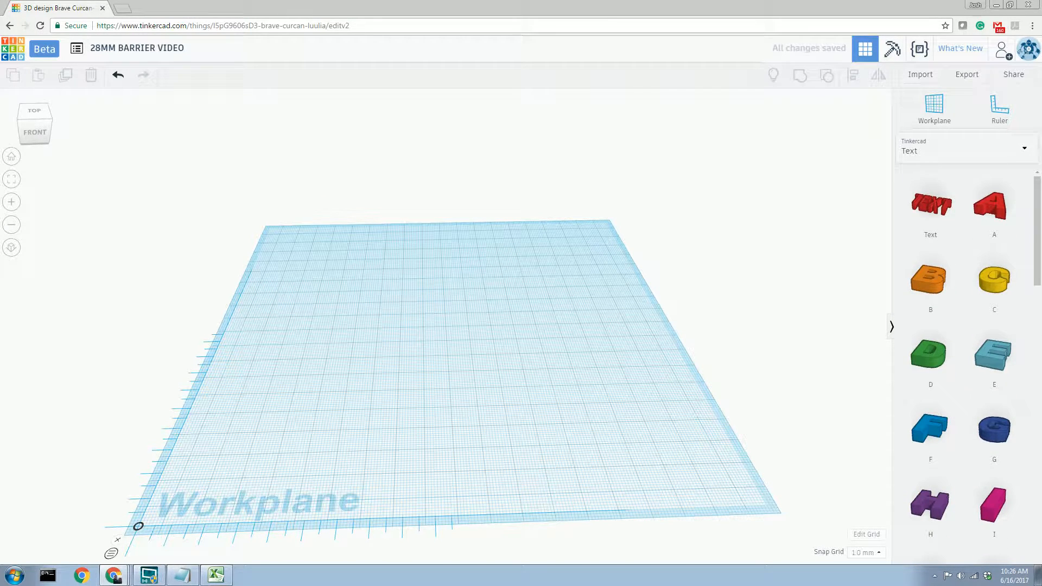
pyautogui.scroll(-4, 944, 237)
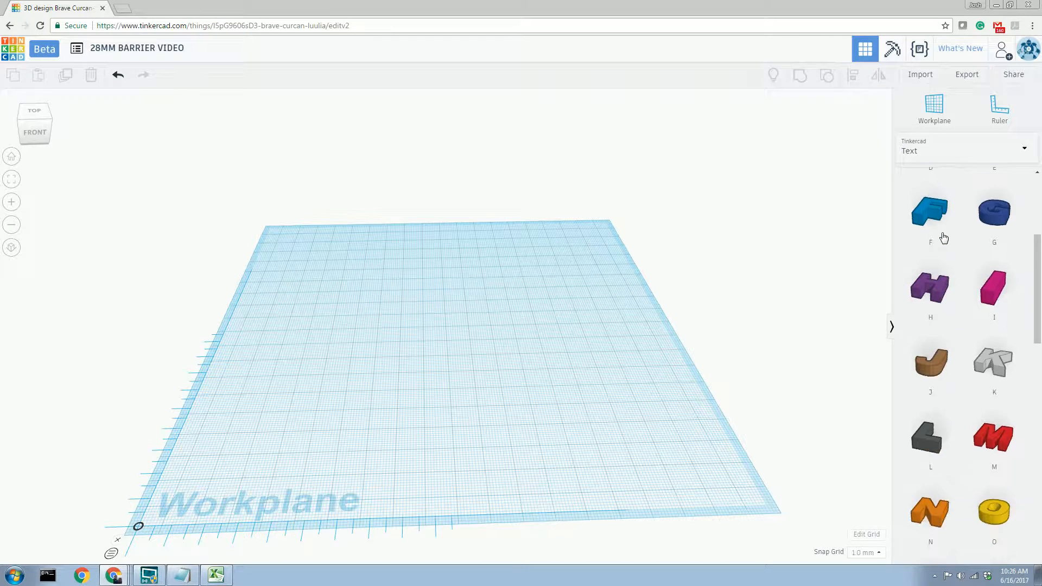
pyautogui.scroll(-3, 941, 242)
pyautogui.scroll(7, 944, 244)
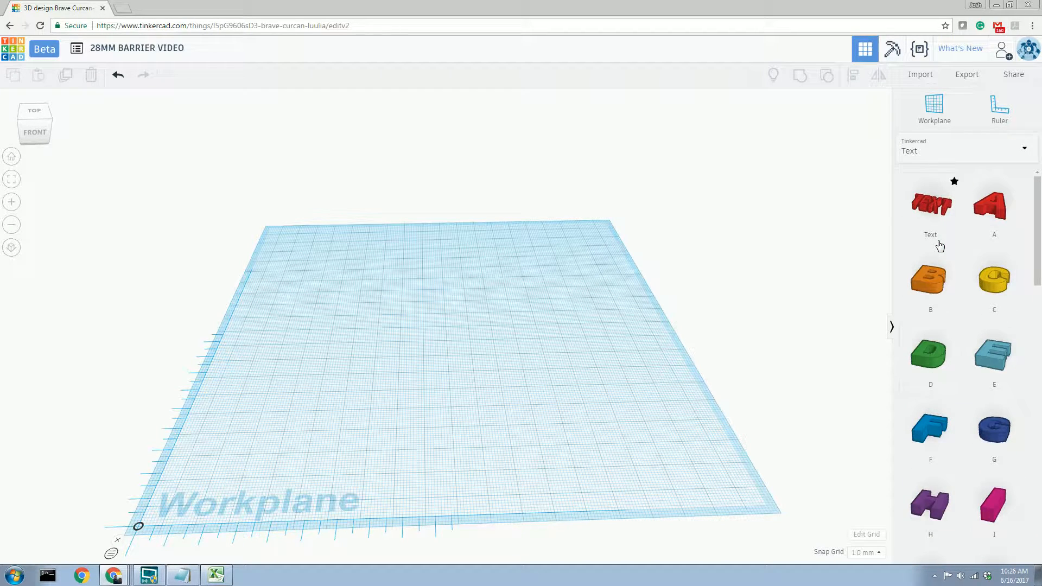
pyautogui.scroll(-6, 940, 245)
pyautogui.scroll(4, 934, 263)
pyautogui.scroll(2, 933, 265)
# Step: Review the shapes in the Symbols collection and return the shape library to Basic Shapes
pyautogui.click(1023, 157)
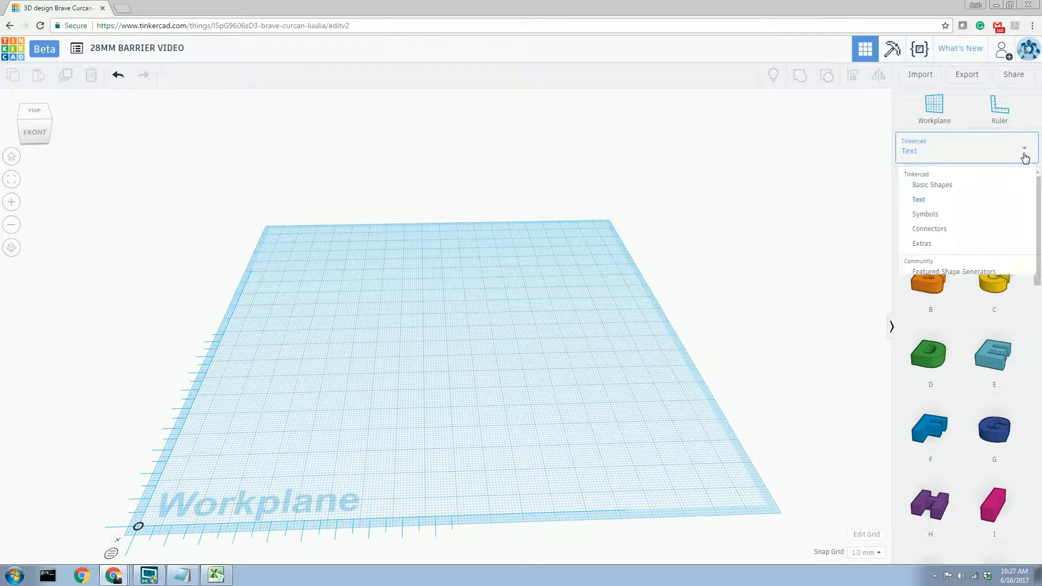
pyautogui.click(942, 218)
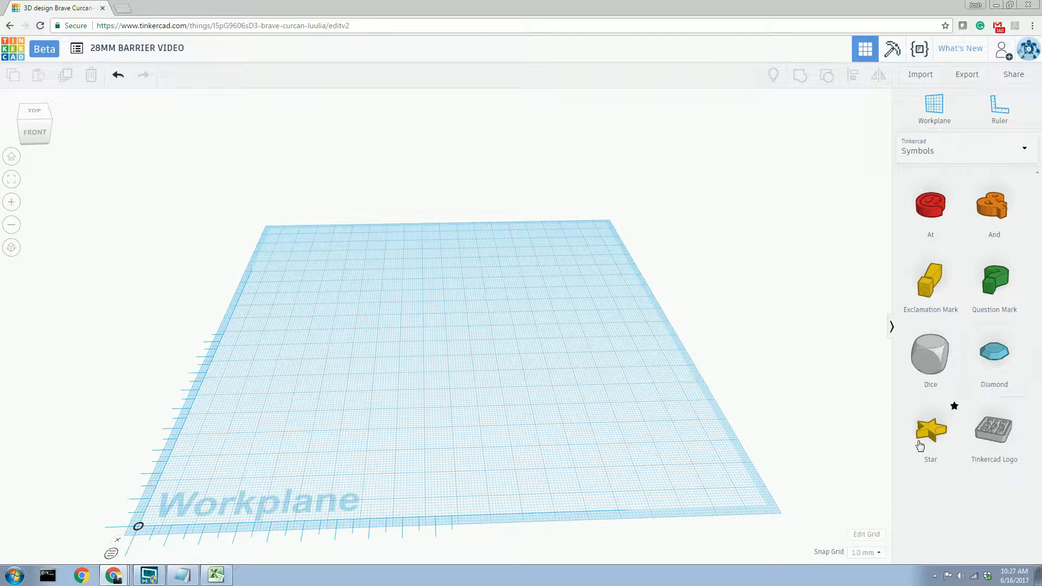
pyautogui.click(953, 155)
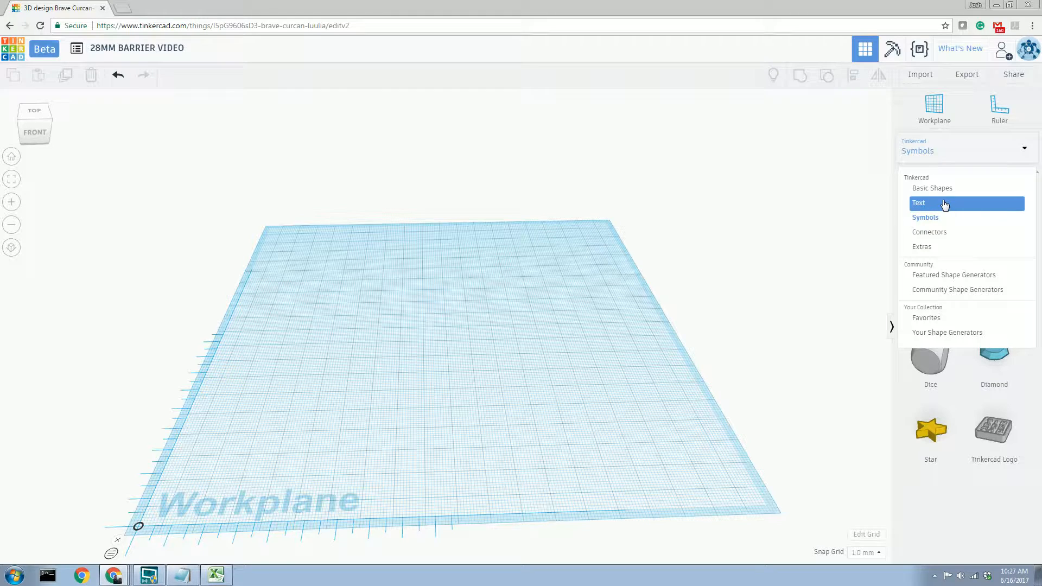
pyautogui.click(832, 202)
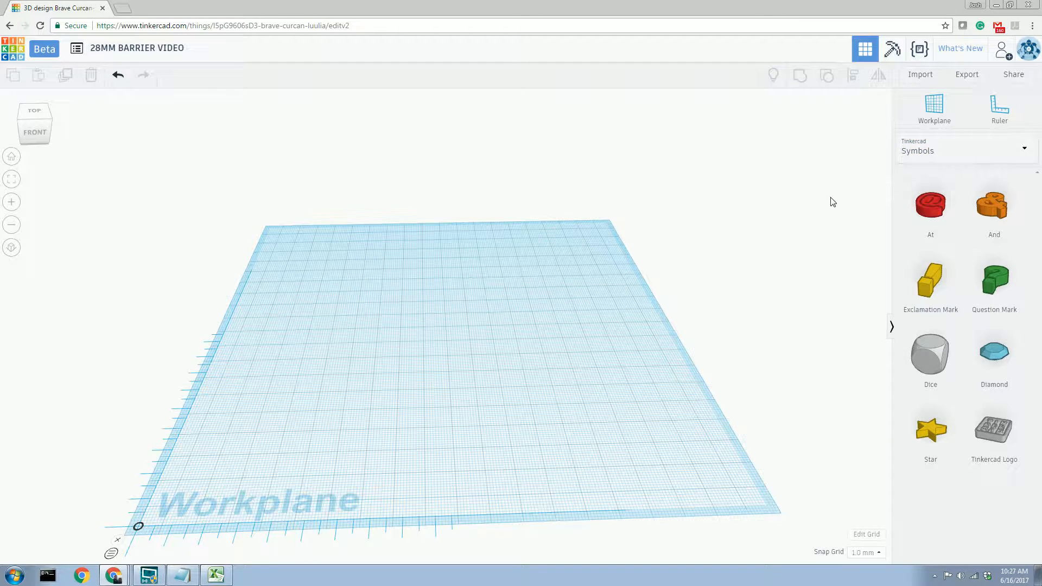
pyautogui.click(944, 151)
pyautogui.click(930, 197)
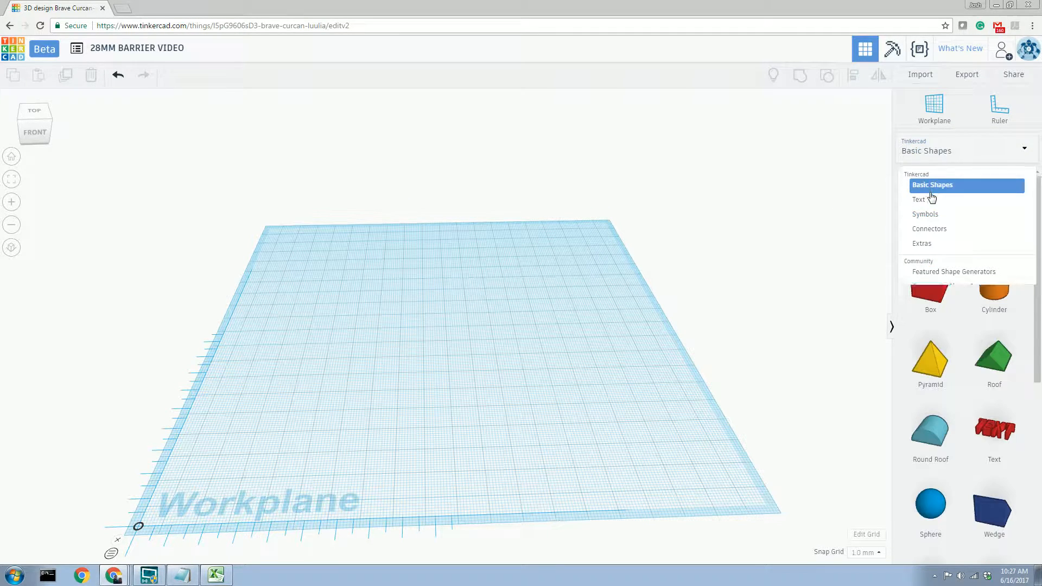
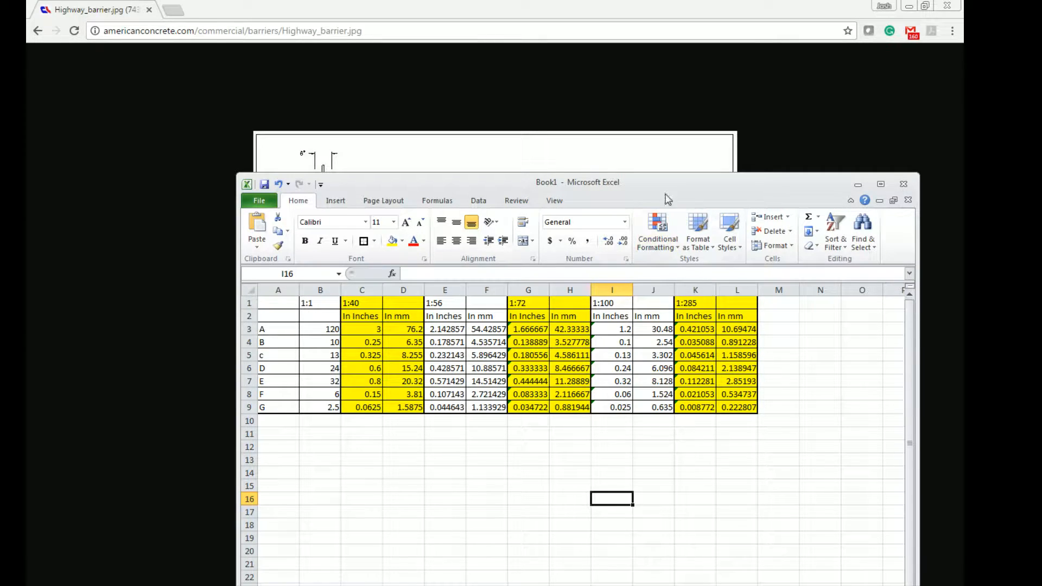
# Step: Review the barrier dimensions at each scale in the Excel workbook Book1 and minimize its window
pyautogui.moveTo(666, 190); pyautogui.dragTo(624, 157)
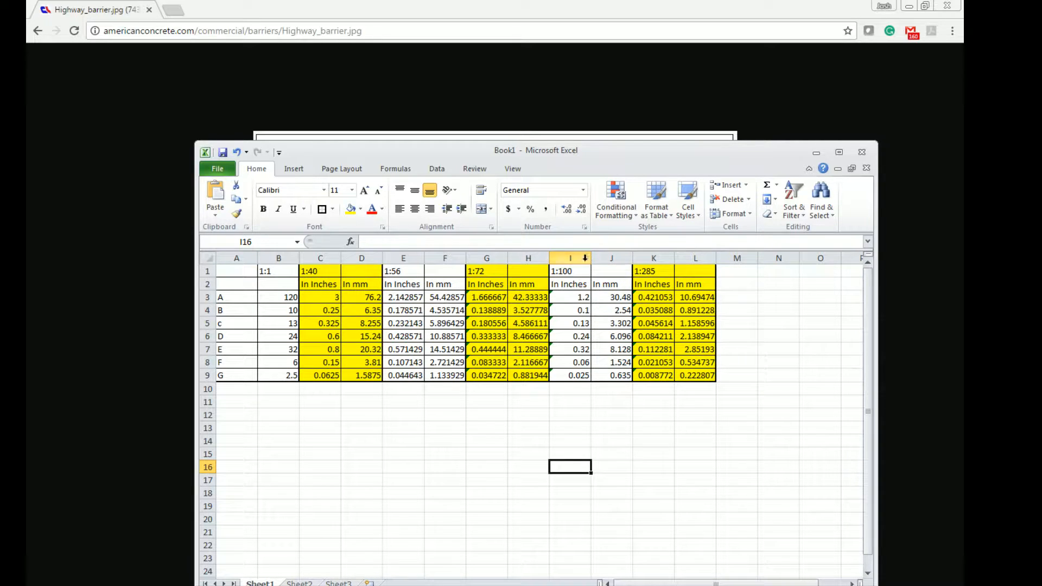
pyautogui.click(816, 153)
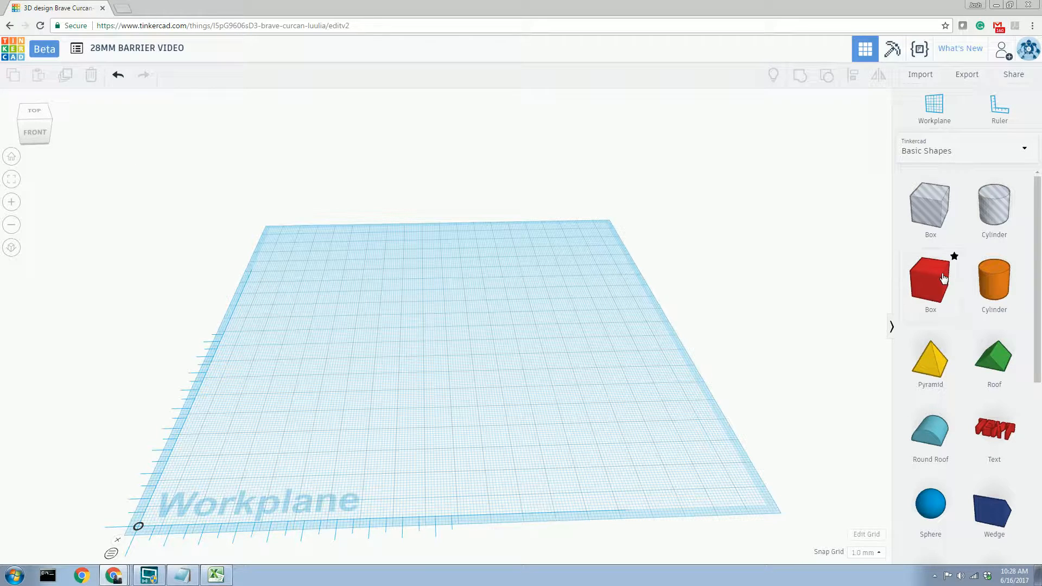
# Step: Place a solid red box from Basic Shapes near the middle of the workplane
pyautogui.moveTo(949, 281); pyautogui.dragTo(436, 350)
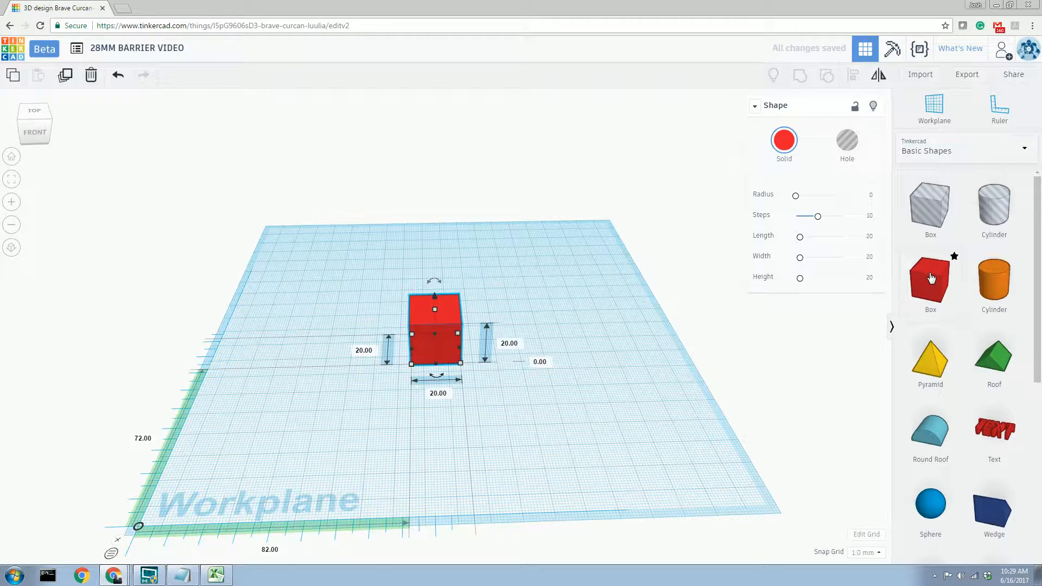
pyautogui.moveTo(441, 298)
pyautogui.mouseDown(button='right')
pyautogui.moveTo(518, 295)
pyautogui.moveTo(472, 361)
pyautogui.moveTo(443, 302)
pyautogui.mouseUp(button='right')
pyautogui.scroll(3, 472, 361)
pyautogui.scroll(3, 441, 302)
# Step: Examine the box's dimensions and resize handles from several viewing angles and distances
pyautogui.moveTo(713, 392); pyautogui.dragTo(731, 353, button='right')
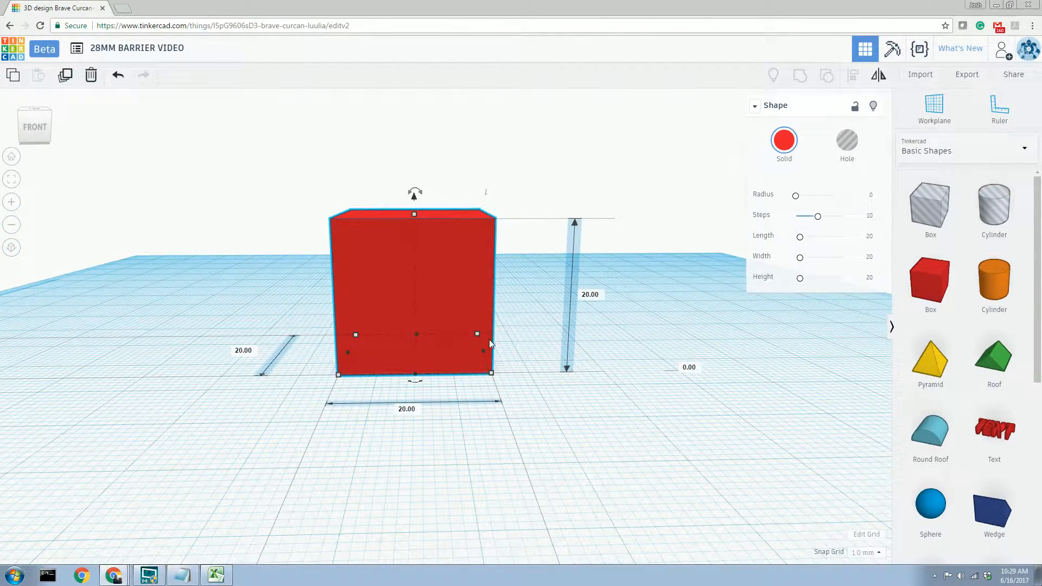
pyautogui.moveTo(366, 434); pyautogui.dragTo(349, 483, button='right')
pyautogui.scroll(-2, 372, 475)
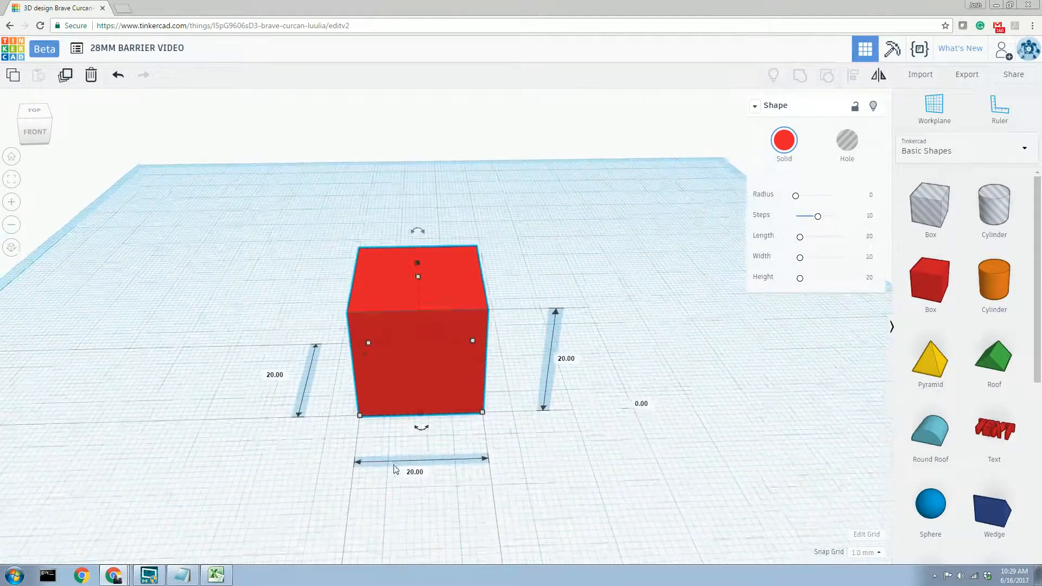
pyautogui.moveTo(360, 359); pyautogui.dragTo(353, 399, button='right')
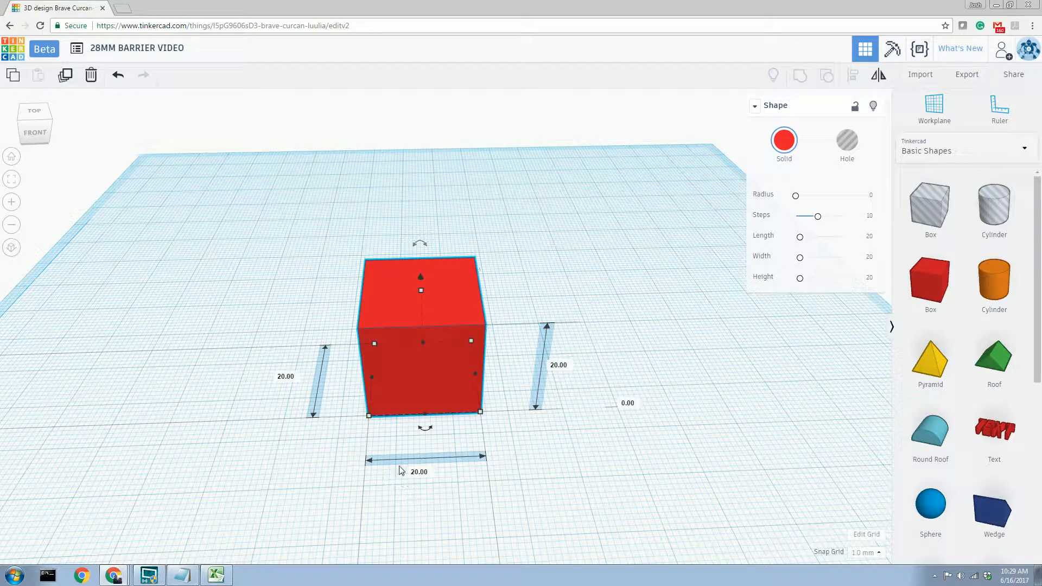
pyautogui.moveTo(659, 464); pyautogui.dragTo(563, 358, button='right')
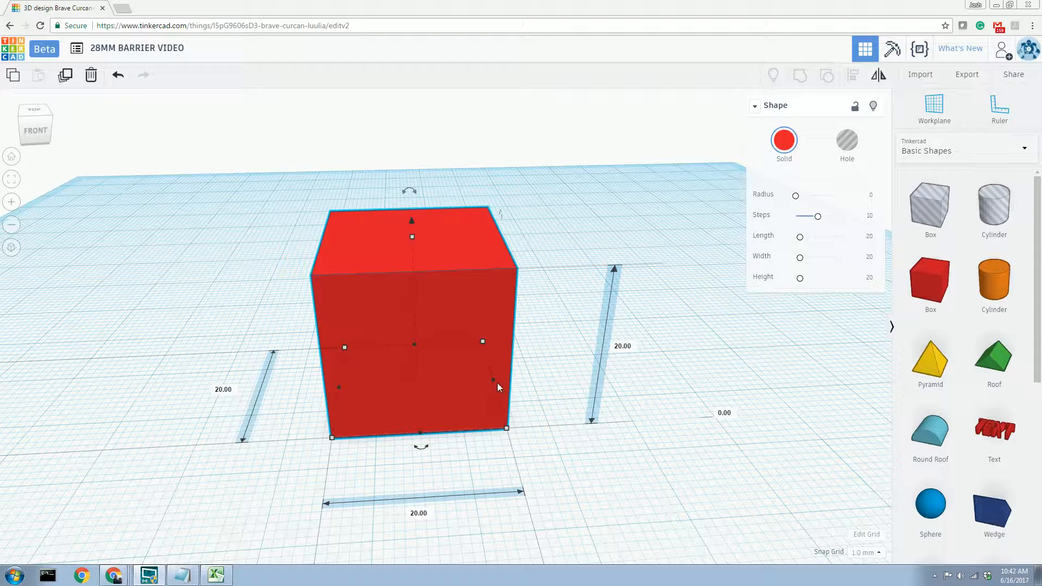
pyautogui.moveTo(378, 348); pyautogui.dragTo(416, 432, button='right')
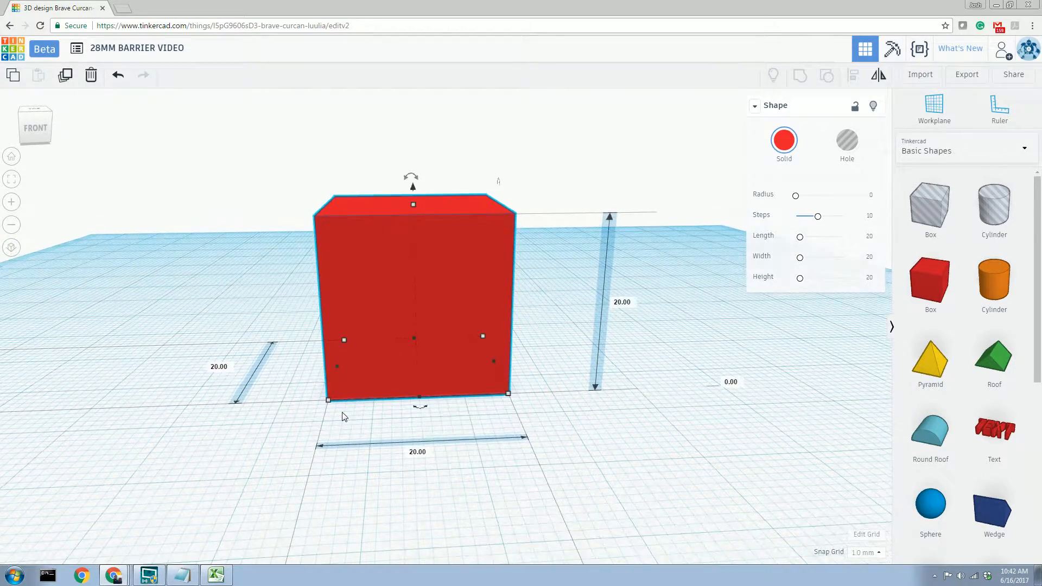
pyautogui.scroll(-4, 343, 416)
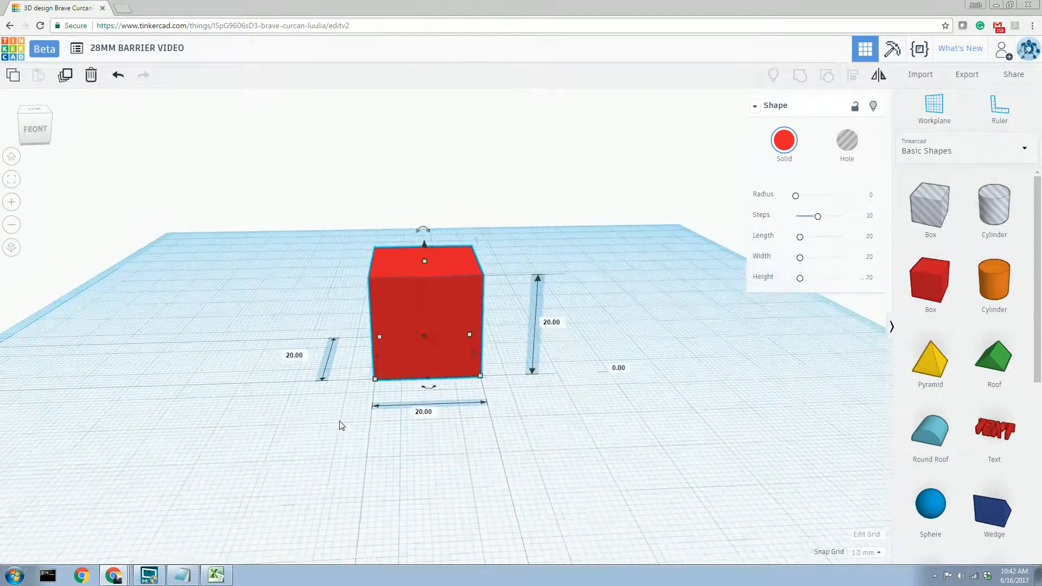
pyautogui.scroll(2, 356, 406)
pyautogui.moveTo(346, 437); pyautogui.dragTo(378, 449, button='right')
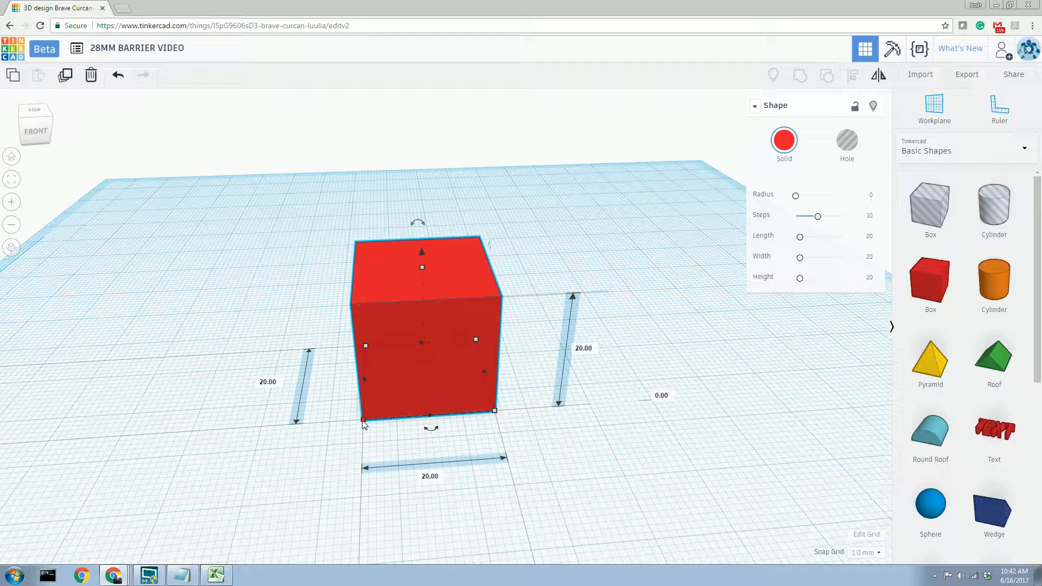
# Step: Stretch the box's footprint toward the front to about 23 mm wide and 32 mm deep
pyautogui.moveTo(364, 419); pyautogui.dragTo(340, 459)
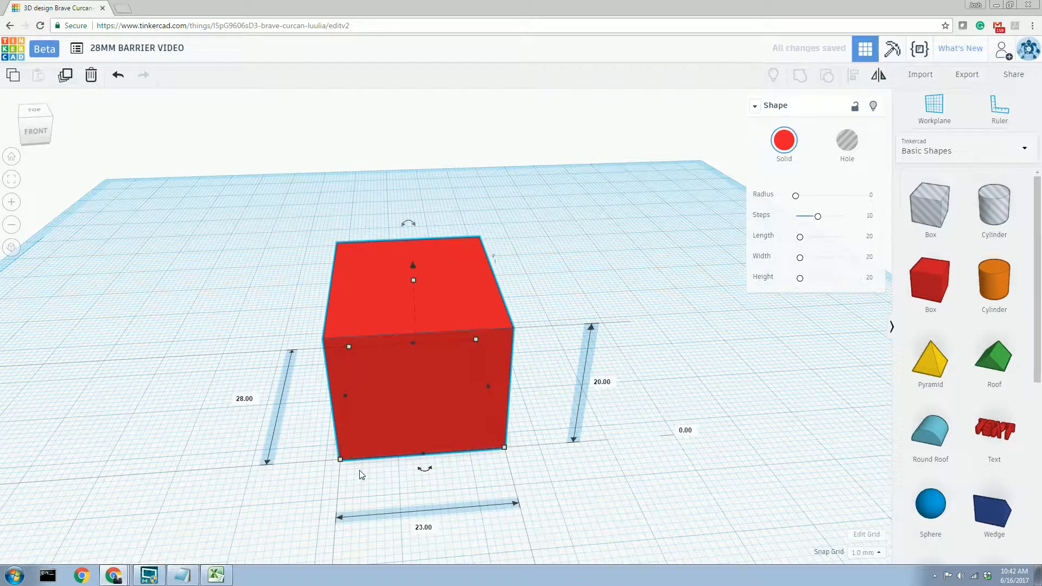
pyautogui.moveTo(570, 478); pyautogui.dragTo(438, 437, button='right')
pyautogui.scroll(-2, 556, 462)
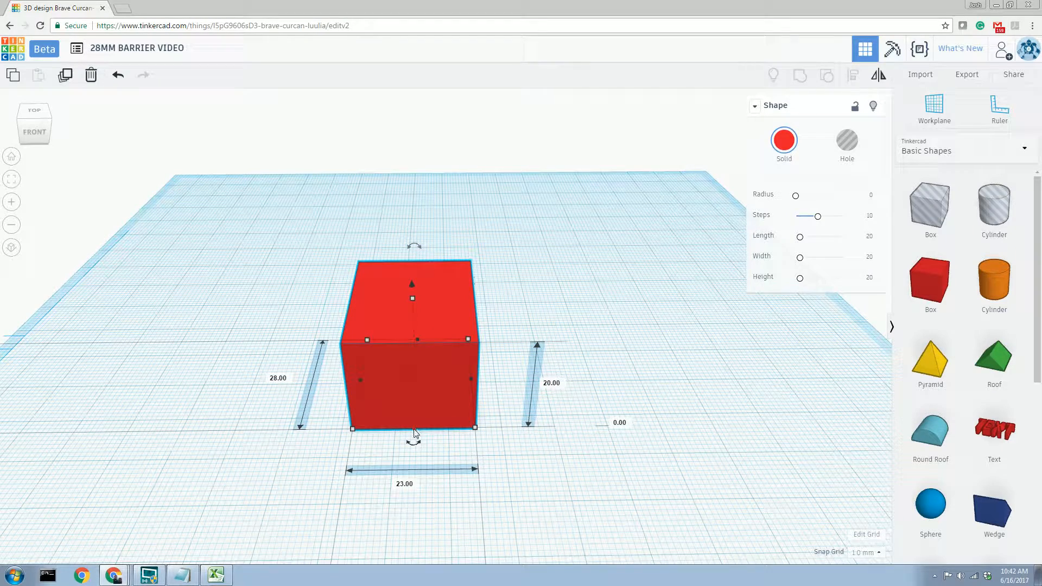
pyautogui.moveTo(416, 432)
pyautogui.mouseDown()
pyautogui.moveTo(395, 539)
pyautogui.moveTo(414, 442)
pyautogui.moveTo(399, 510)
pyautogui.moveTo(413, 432)
pyautogui.moveTo(400, 483)
pyautogui.moveTo(402, 415)
pyautogui.moveTo(392, 477)
pyautogui.moveTo(413, 399)
pyautogui.moveTo(408, 477)
pyautogui.moveTo(422, 442)
pyautogui.mouseUp()
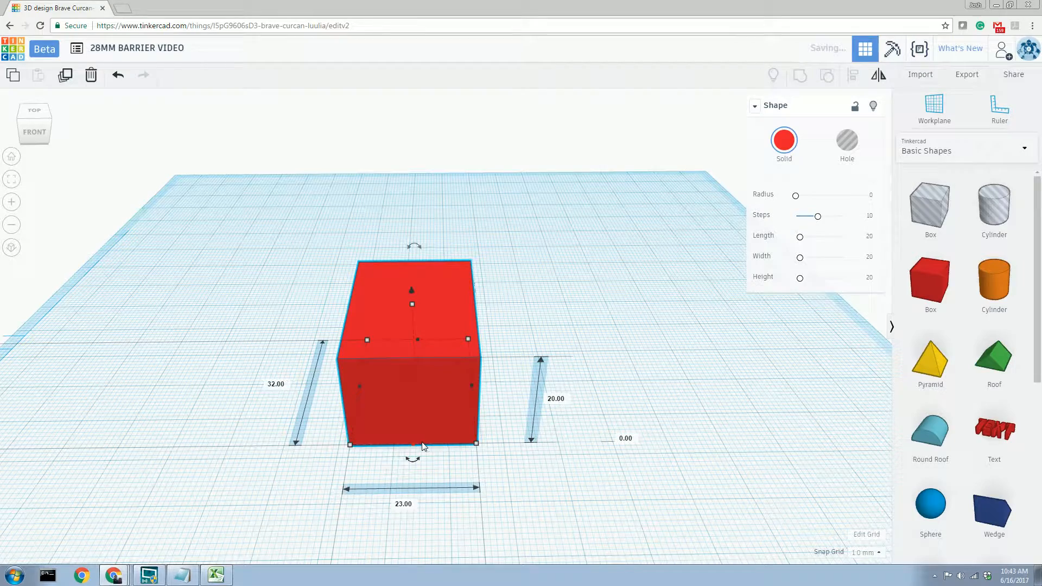
# Step: Reduce the box's height to about 16 mm by its top face
pyautogui.moveTo(421, 442); pyautogui.dragTo(581, 356, button='right')
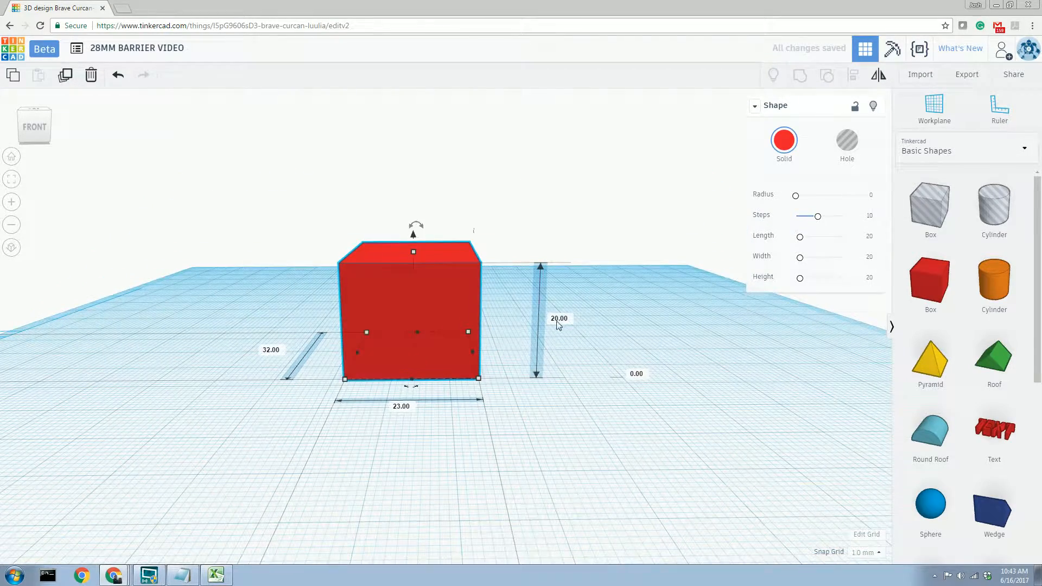
pyautogui.scroll(4, 419, 249)
pyautogui.scroll(-3, 417, 250)
pyautogui.moveTo(405, 229); pyautogui.dragTo(411, 313, button='right')
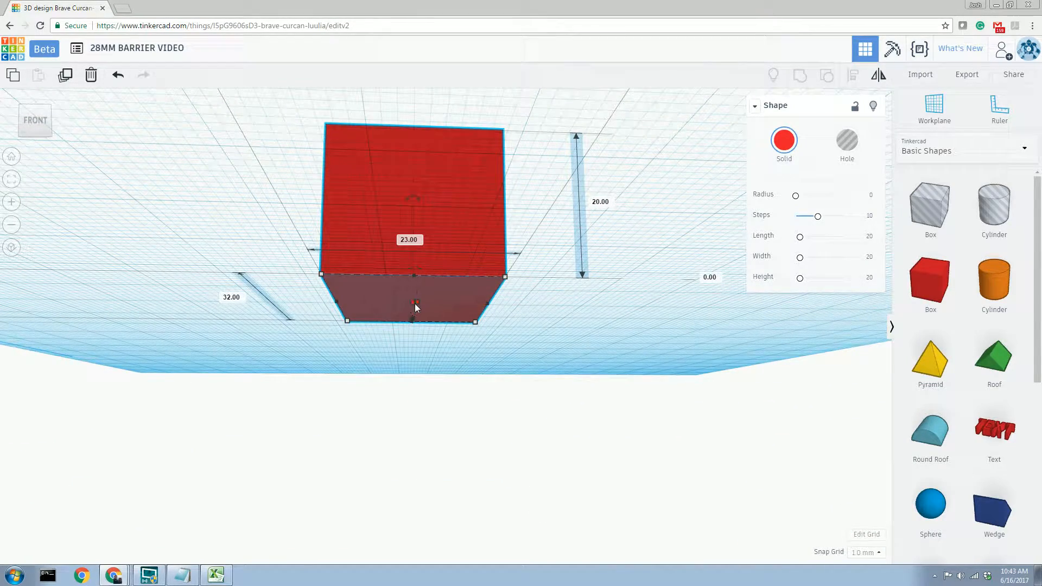
pyautogui.moveTo(425, 302); pyautogui.dragTo(410, 242, button='right')
pyautogui.moveTo(406, 232); pyautogui.dragTo(428, 263)
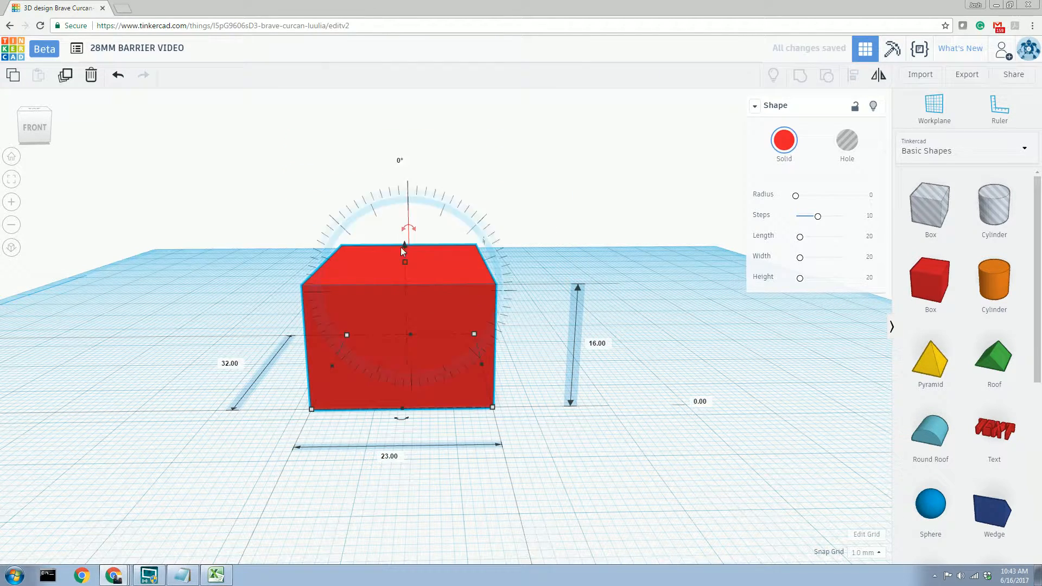
# Step: Raise the box to about 14 mm above the workplane
pyautogui.moveTo(451, 250); pyautogui.dragTo(441, 261, button='right')
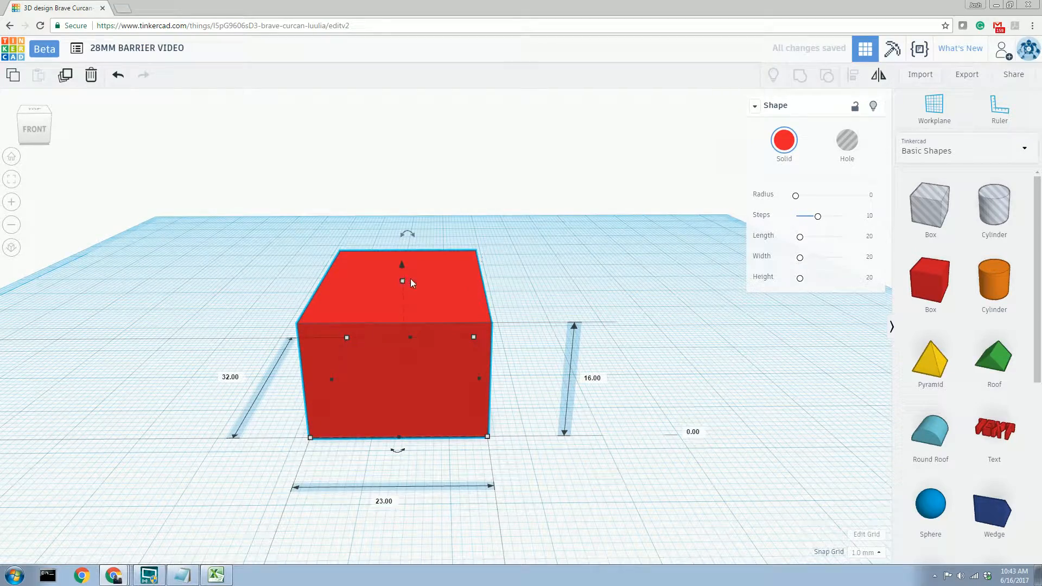
pyautogui.moveTo(409, 281)
pyautogui.mouseDown(button='right')
pyautogui.moveTo(414, 250)
pyautogui.moveTo(385, 278)
pyautogui.moveTo(401, 261)
pyautogui.moveTo(416, 285)
pyautogui.moveTo(437, 284)
pyautogui.moveTo(420, 271)
pyautogui.mouseUp(button='right')
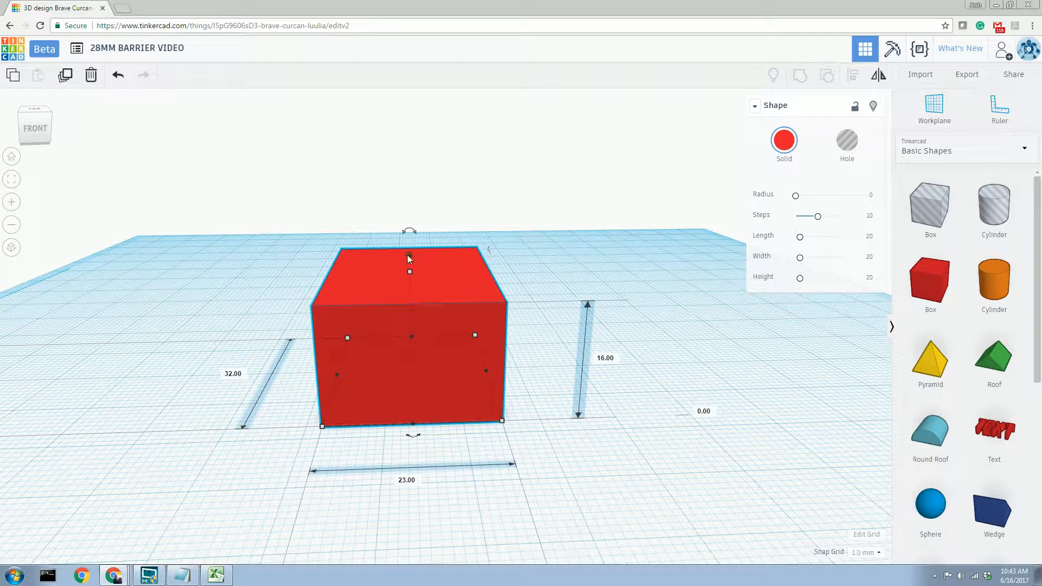
pyautogui.moveTo(409, 258); pyautogui.dragTo(445, 158)
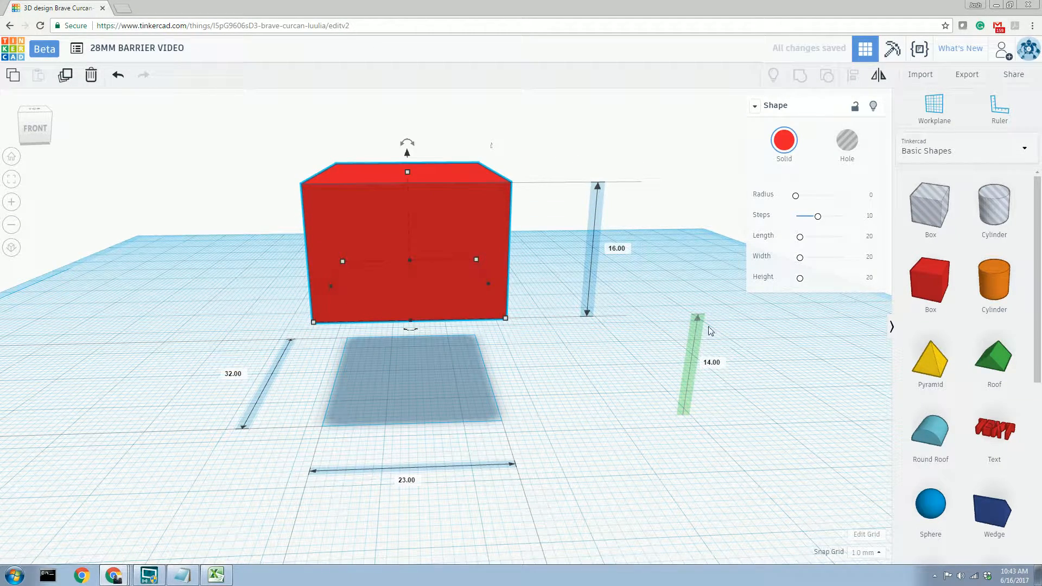
# Step: Move the box down through the workplane to an elevation of about -33 mm
pyautogui.moveTo(717, 404); pyautogui.dragTo(700, 386, button='right')
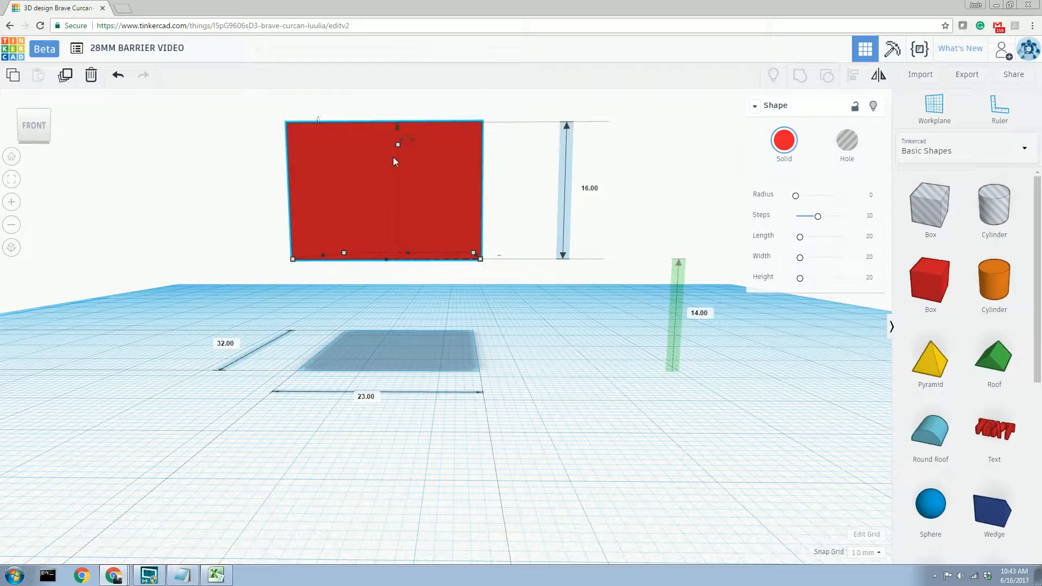
pyautogui.moveTo(394, 157); pyautogui.dragTo(393, 164, button='right')
pyautogui.moveTo(398, 141); pyautogui.dragTo(468, 426)
pyautogui.moveTo(469, 425); pyautogui.dragTo(465, 384, button='right')
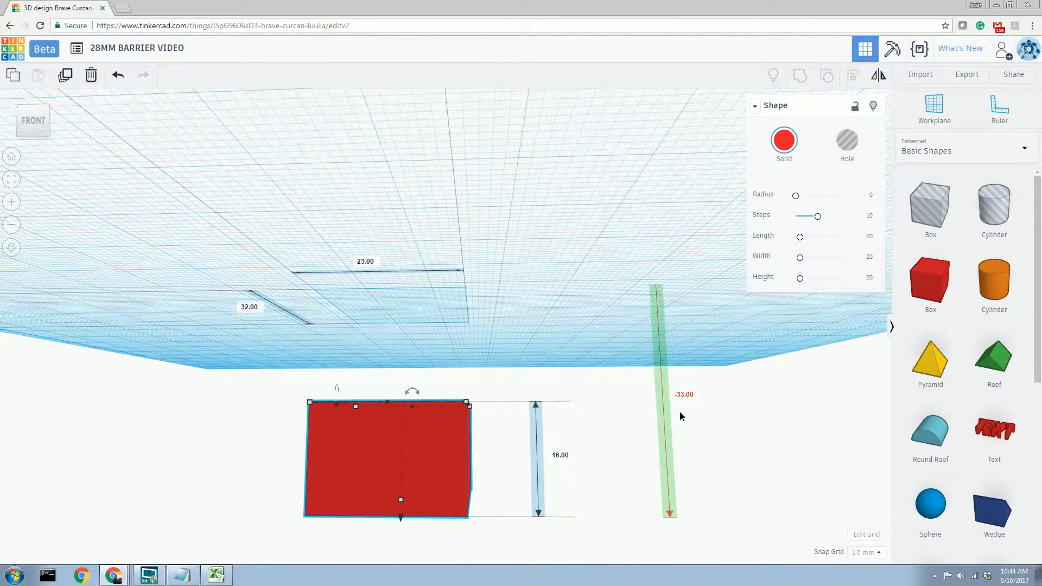
pyautogui.moveTo(679, 414); pyautogui.dragTo(552, 427, button='right')
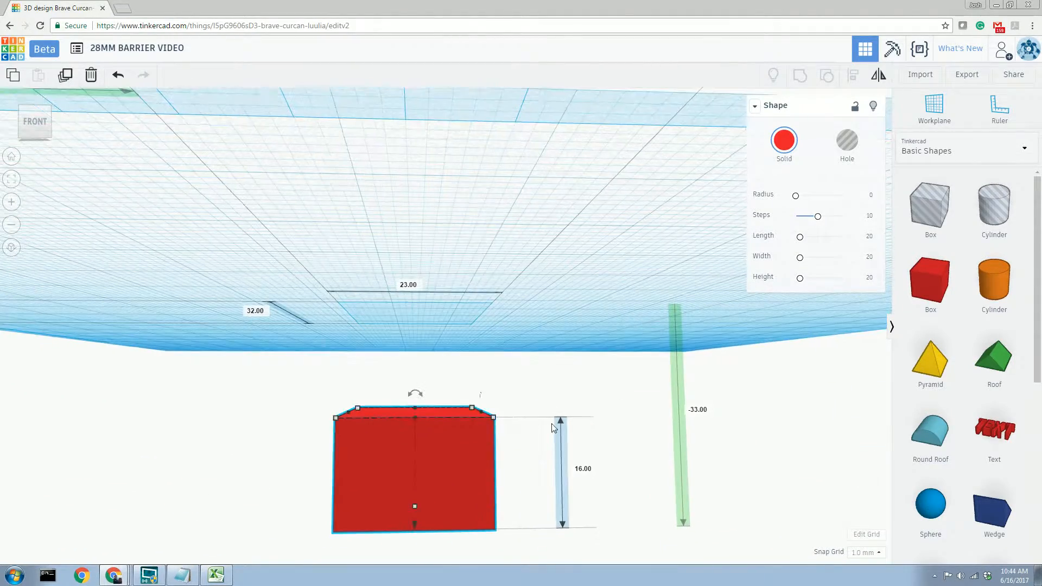
# Step: Set the box's elevation to 0 so it rests on the workplane
pyautogui.click(694, 409)
pyautogui.press('Return')
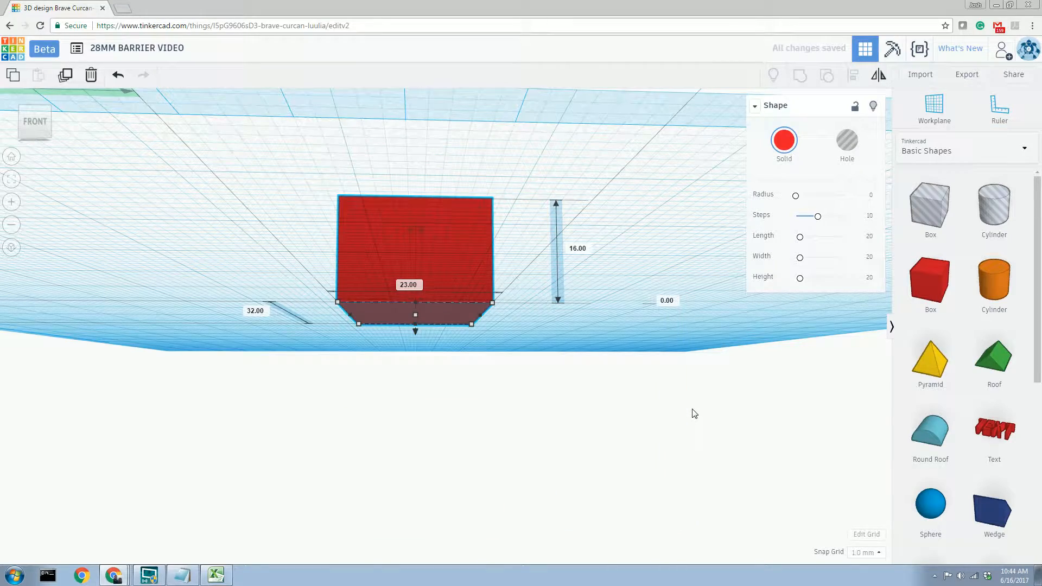
pyautogui.moveTo(694, 413); pyautogui.dragTo(495, 295, button='right')
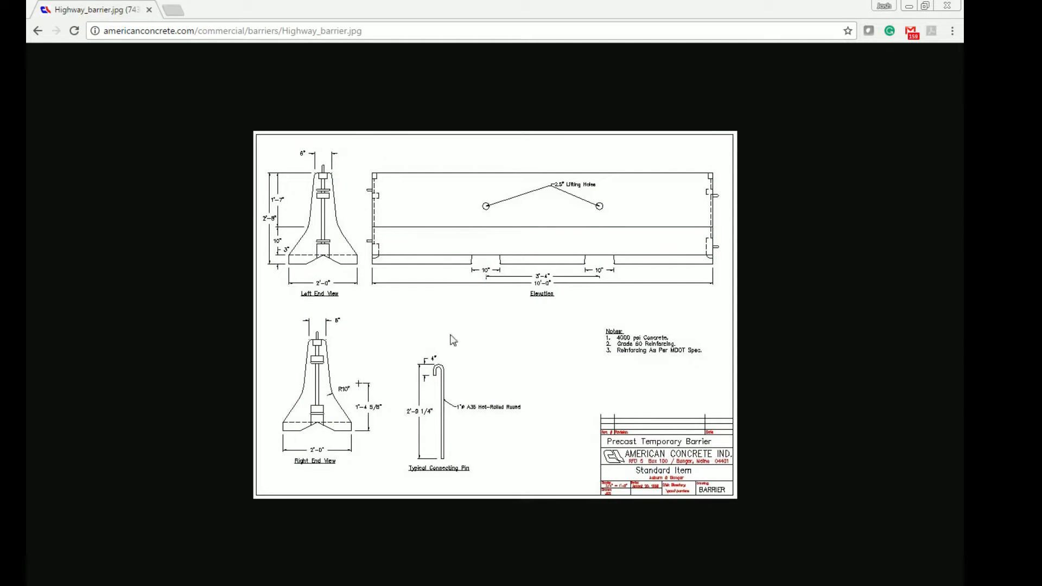
# Step: Check the highway barrier drawing and the 1:40 millimetre column in the Excel scale table, and set the box's length to 76.2 mm
pyautogui.rightClick(527, 306)
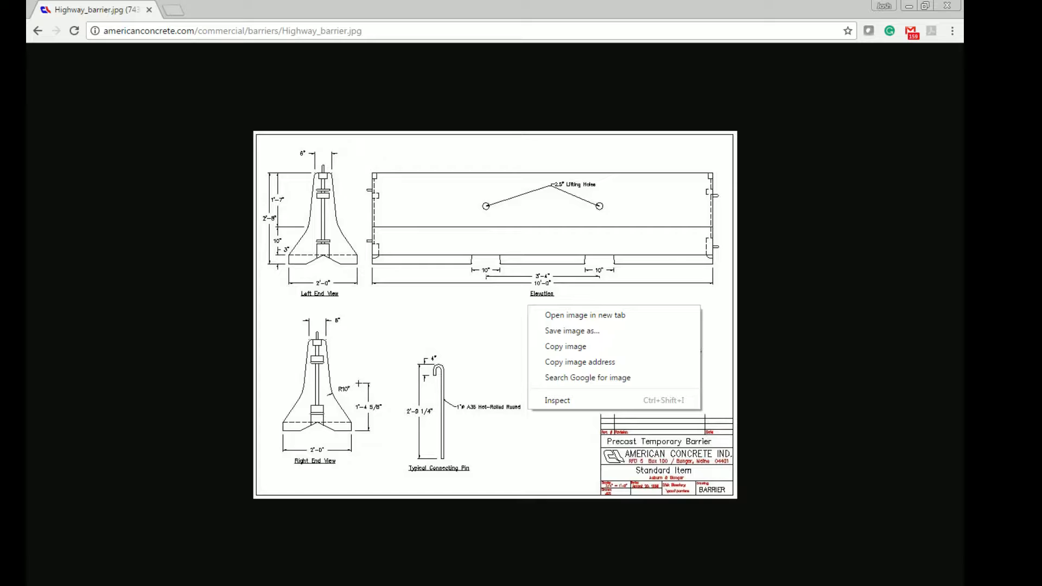
pyautogui.hotkey('alt', 'Tab')
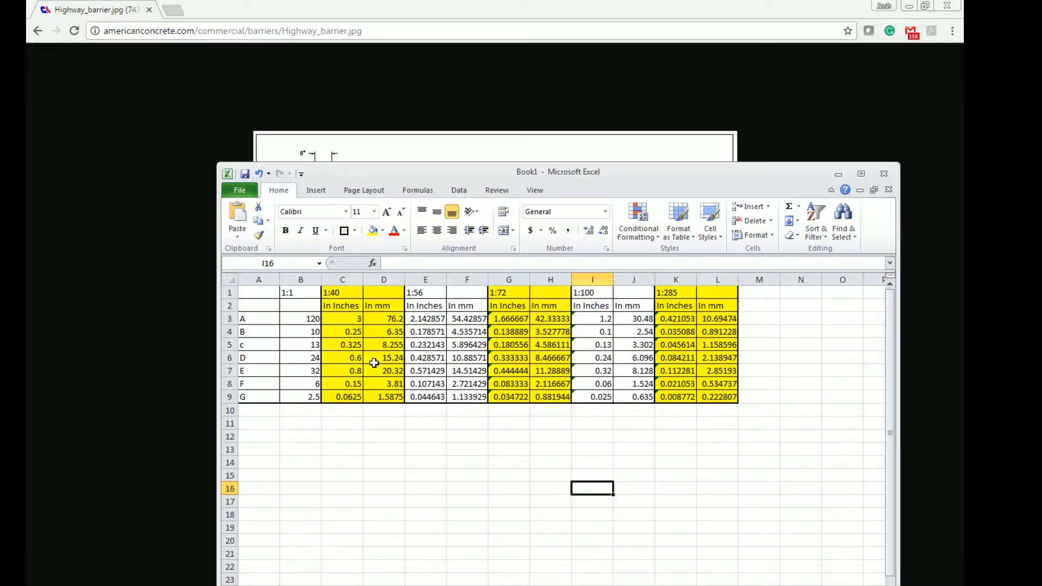
pyautogui.moveTo(383, 173); pyautogui.dragTo(364, 112)
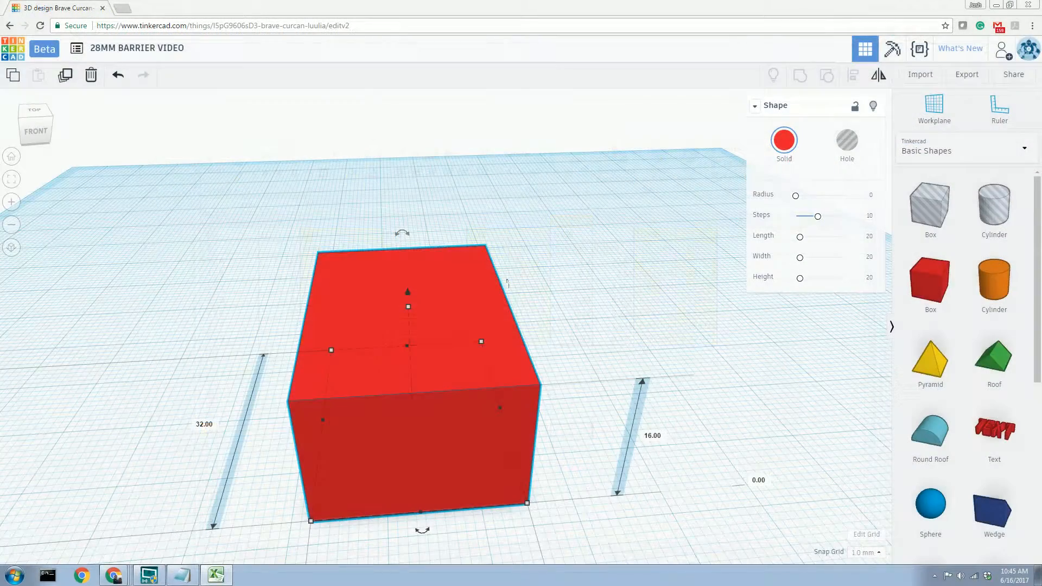
pyautogui.moveTo(471, 193); pyautogui.dragTo(455, 166, button='right')
pyautogui.scroll(-2, 451, 171)
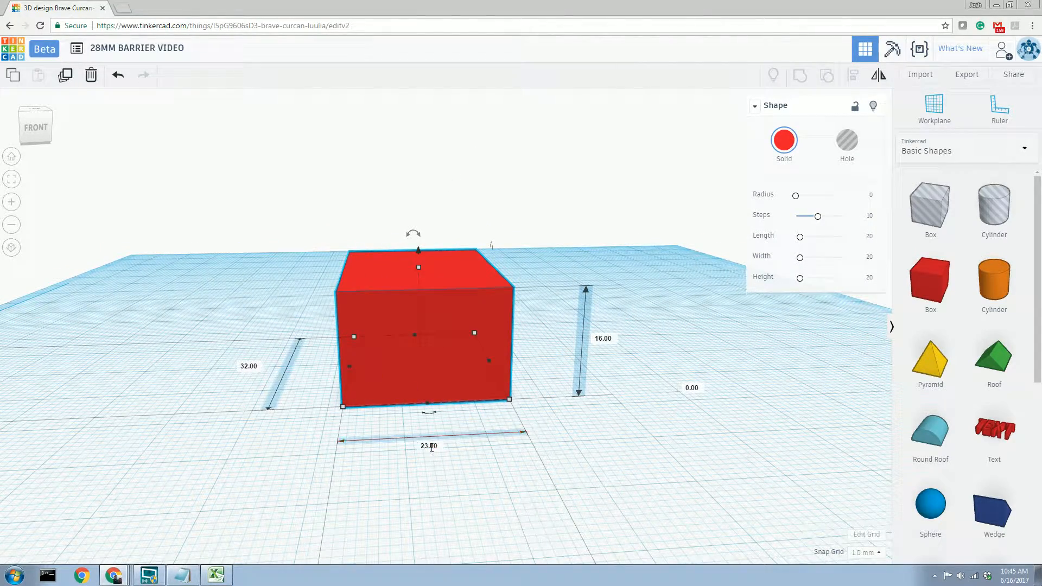
pyautogui.moveTo(433, 443); pyautogui.dragTo(373, 474, button='right')
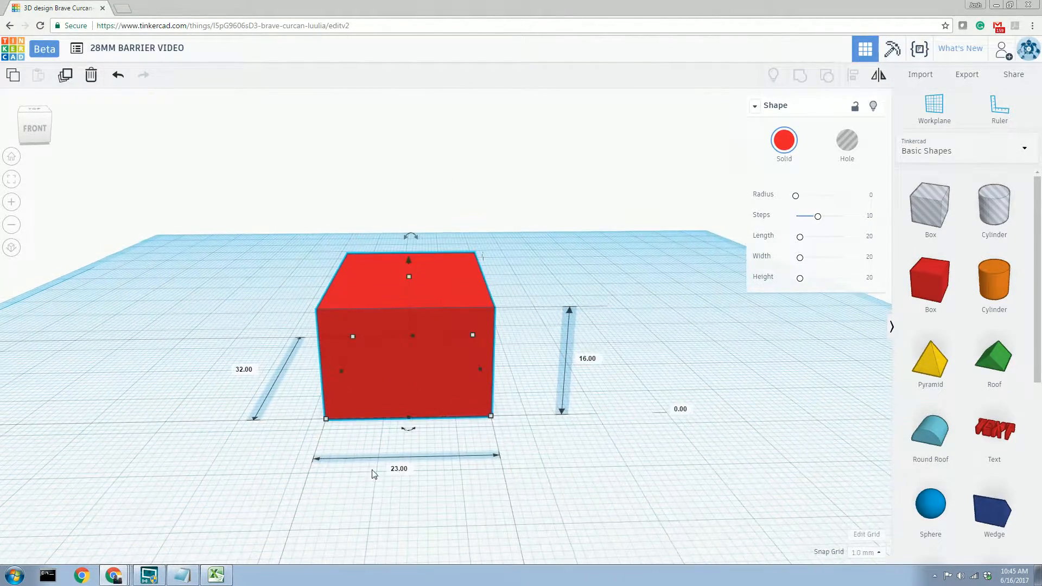
pyautogui.click(403, 470)
pyautogui.write('76.2')
# Step: Set the box's depth to 15.25 mm
pyautogui.click(250, 363)
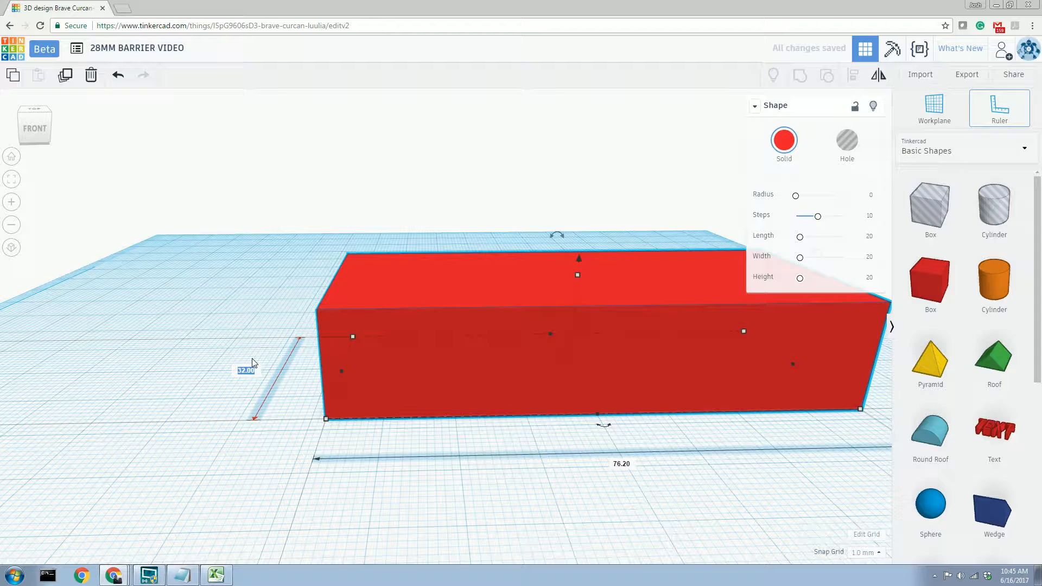
pyautogui.write('15.2')
pyautogui.press('Return')
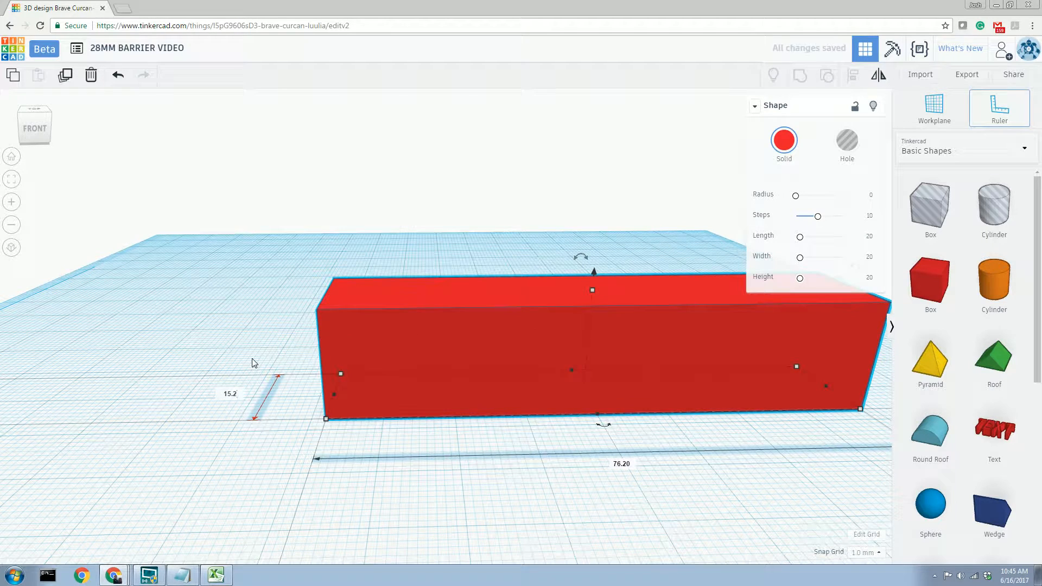
pyautogui.write('5')
pyautogui.press('Return')
# Step: Switch to the highway barrier drawing and examine the base dimensions in the left end view
pyautogui.moveTo(321, 333)
pyautogui.mouseDown(button='right')
pyautogui.moveTo(332, 347)
pyautogui.moveTo(282, 348)
pyautogui.mouseUp(button='right')
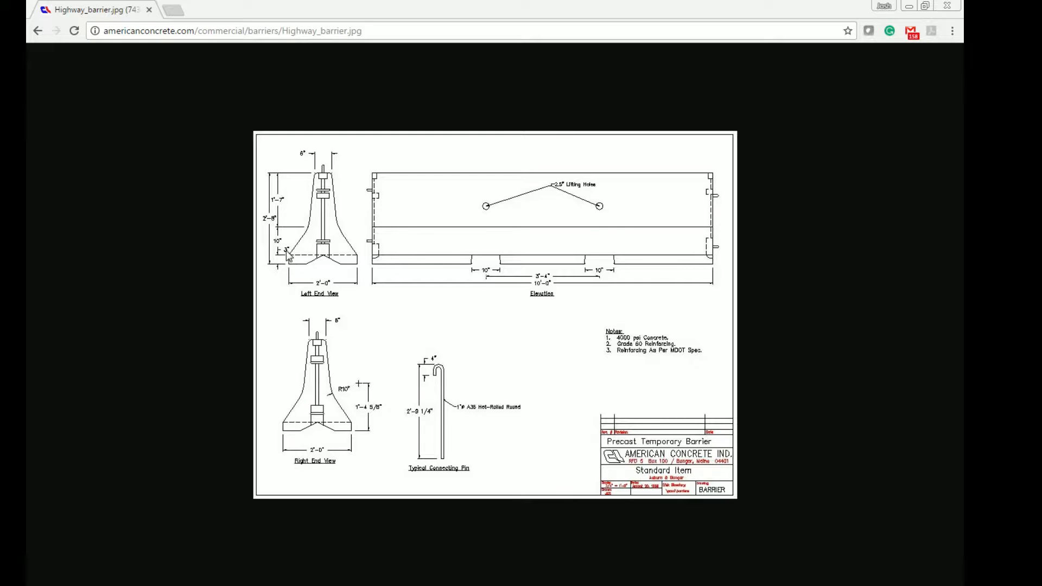
pyautogui.rightClick(293, 283)
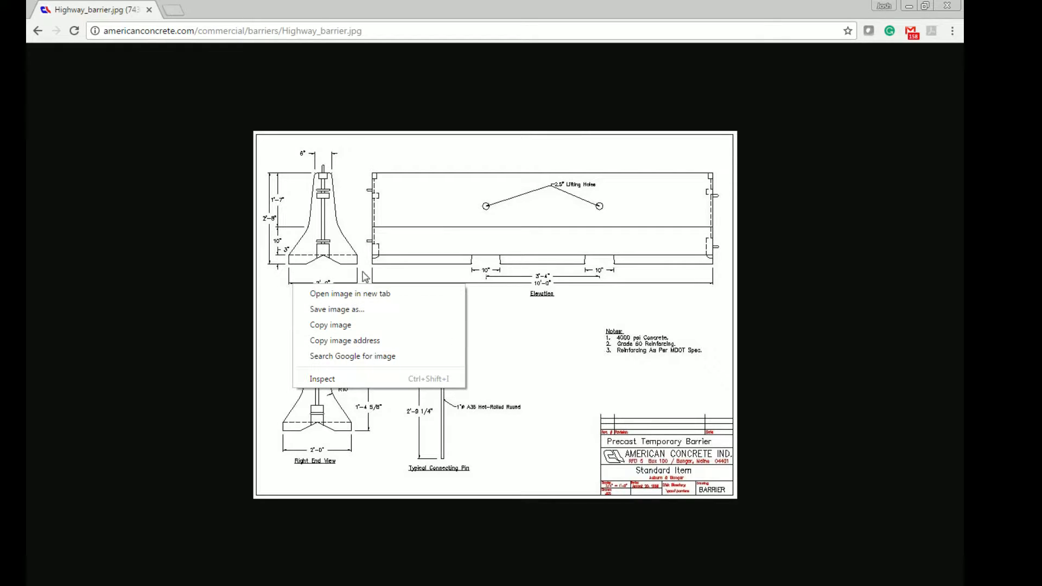
pyautogui.hotkey('alt', 'Tab')
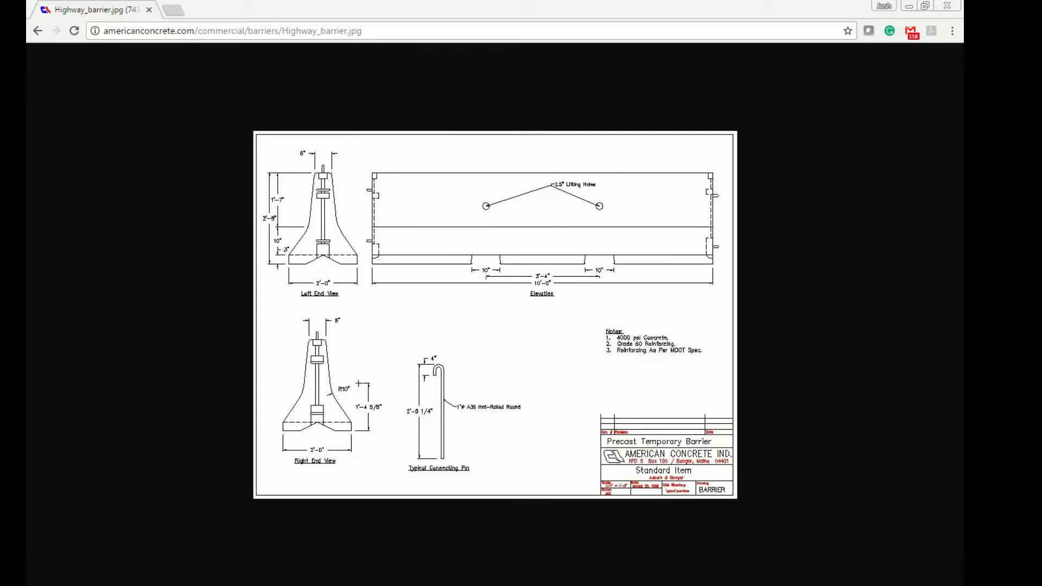
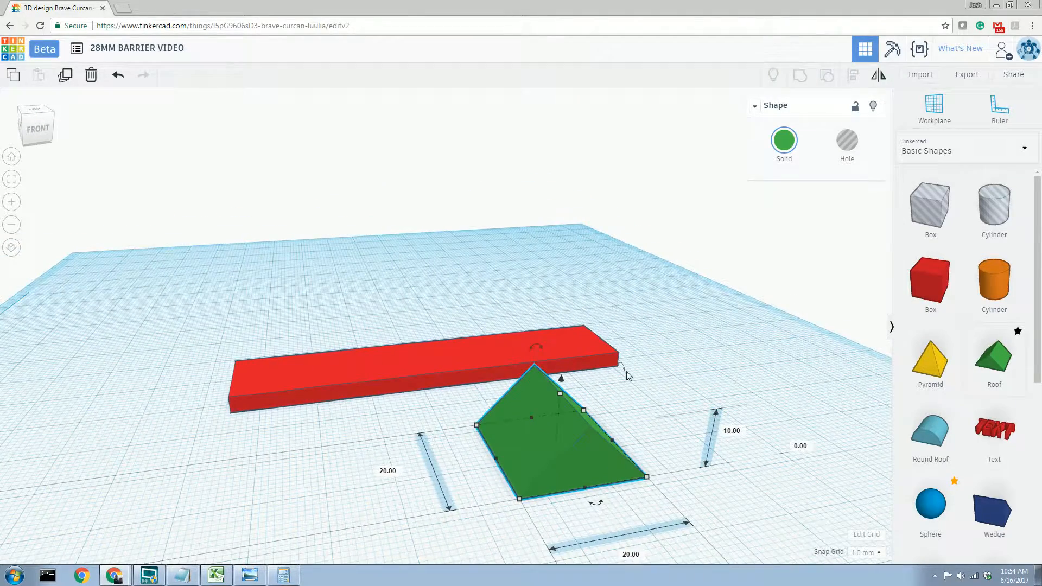
# Step: Rotate the green roof flat on the workplane so its ridge runs parallel to the red box's length
pyautogui.moveTo(643, 383); pyautogui.dragTo(613, 437, button='right')
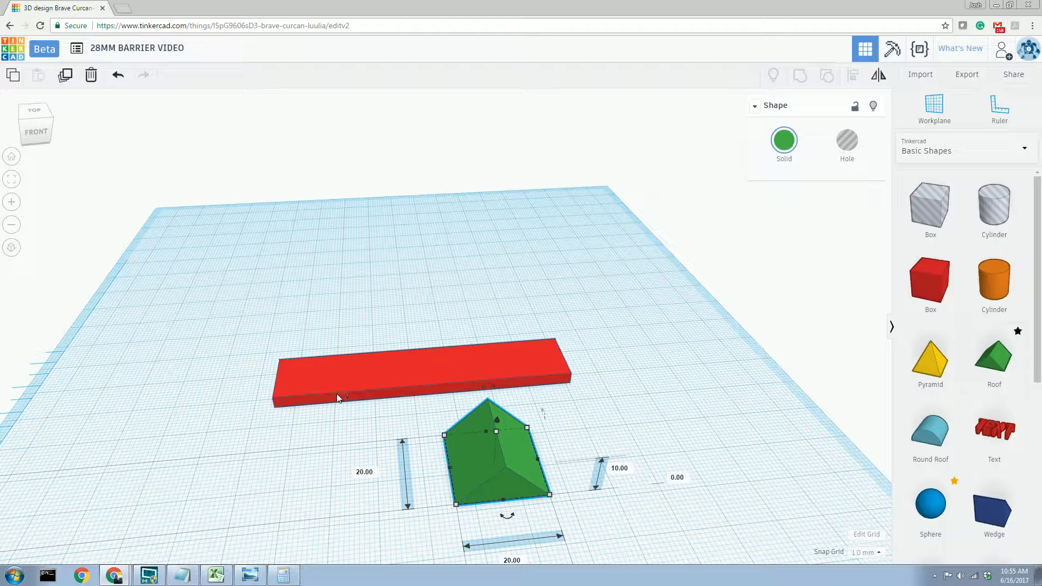
pyautogui.moveTo(502, 522)
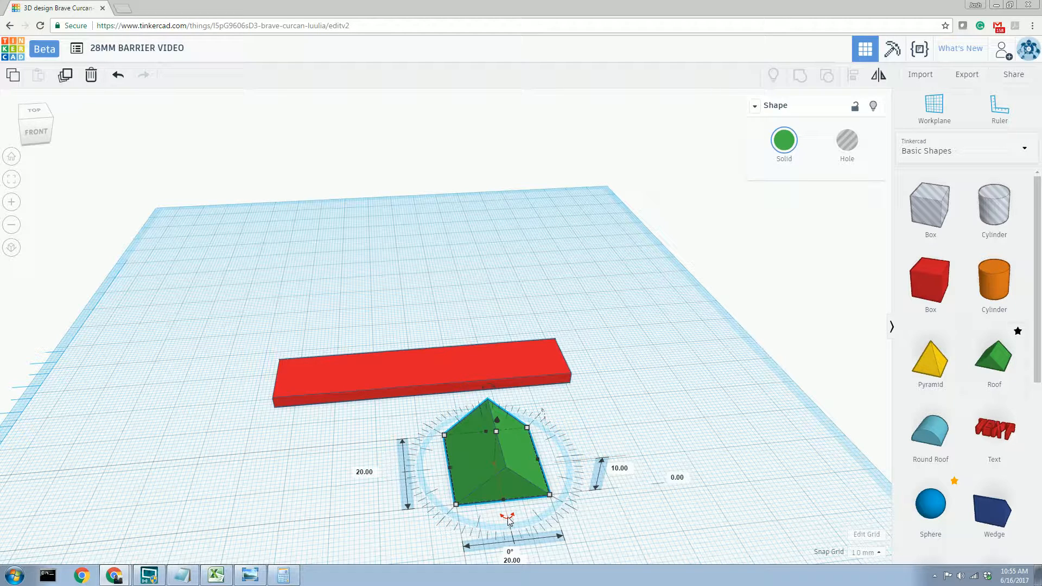
pyautogui.moveTo(508, 519); pyautogui.dragTo(473, 505)
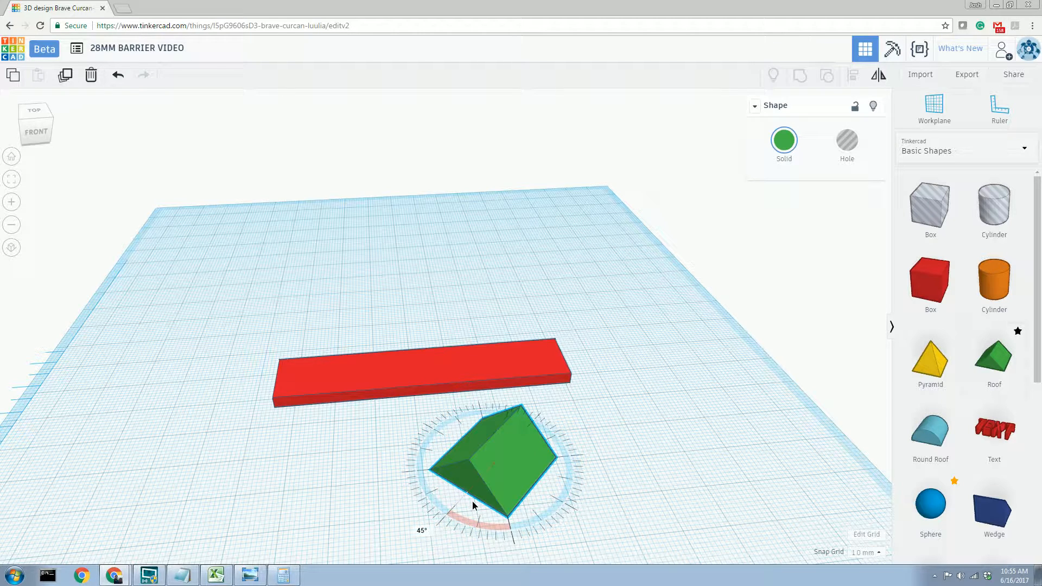
pyautogui.moveTo(476, 495); pyautogui.dragTo(448, 483)
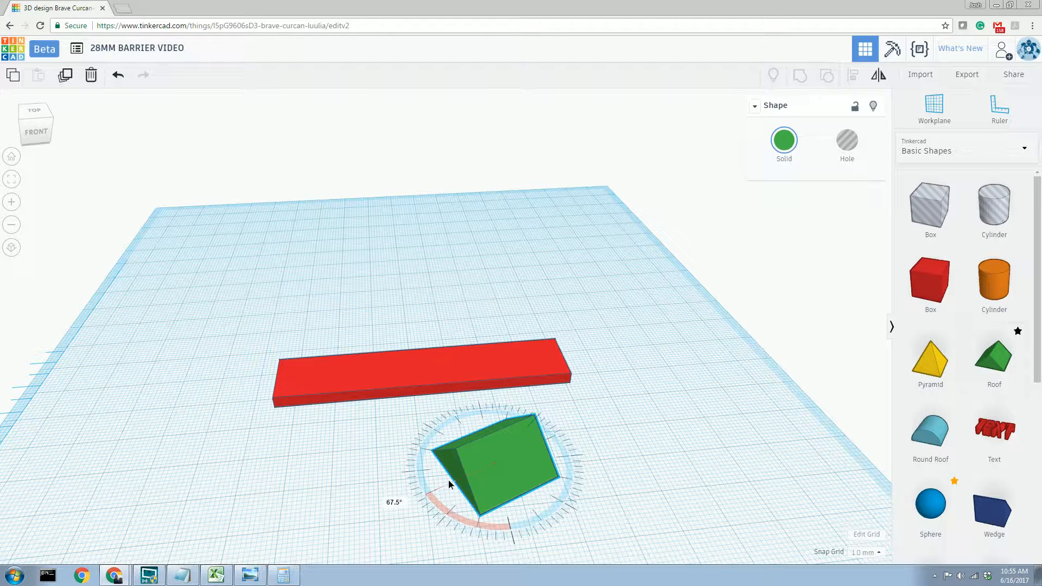
pyautogui.moveTo(448, 480); pyautogui.dragTo(415, 479)
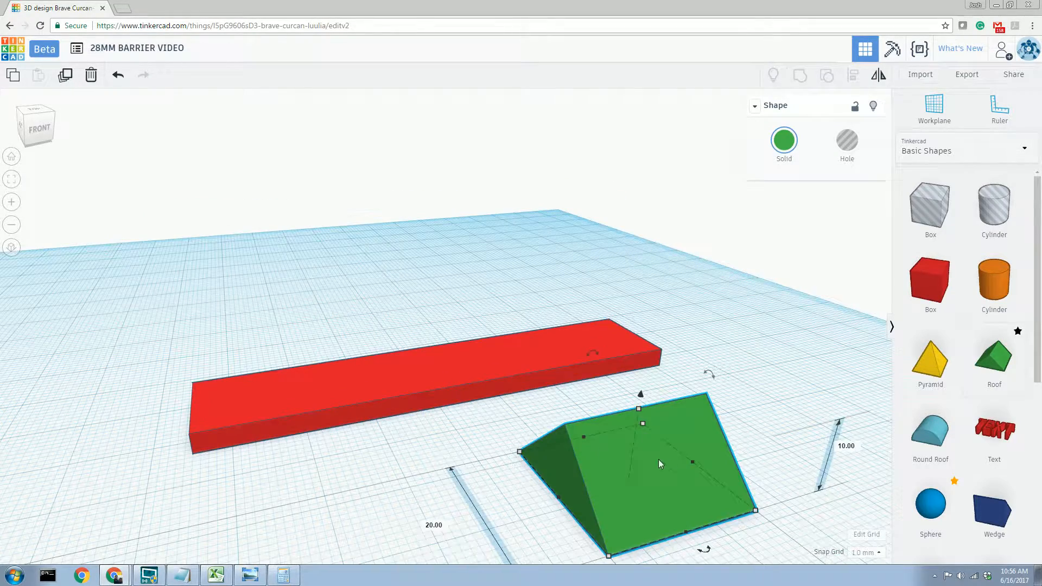
# Step: Move the green roof onto the left end of the red box
pyautogui.moveTo(673, 489)
pyautogui.mouseDown(button='right')
pyautogui.moveTo(765, 477)
pyautogui.moveTo(812, 456)
pyautogui.moveTo(678, 437)
pyautogui.moveTo(564, 462)
pyautogui.moveTo(695, 503)
pyautogui.moveTo(679, 506)
pyautogui.mouseUp(button='right')
pyautogui.moveTo(678, 506); pyautogui.dragTo(276, 441)
pyautogui.moveTo(375, 465)
pyautogui.mouseDown(button='right')
pyautogui.moveTo(204, 299)
pyautogui.moveTo(261, 386)
pyautogui.moveTo(282, 396)
pyautogui.moveTo(333, 347)
pyautogui.moveTo(293, 360)
pyautogui.moveTo(379, 474)
pyautogui.moveTo(365, 465)
pyautogui.mouseUp(button='right')
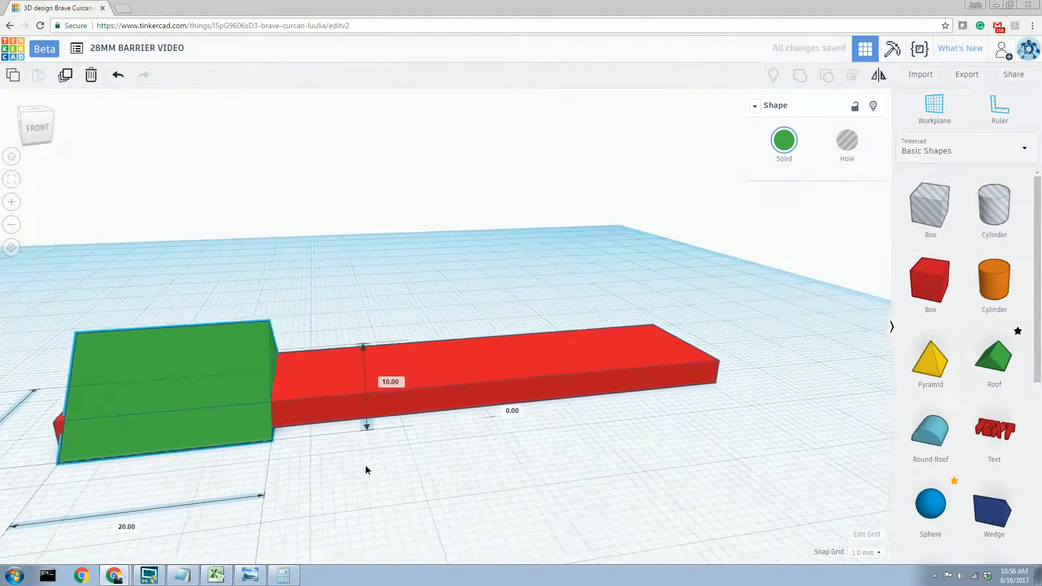
# Step: Set the roof's length along its ridge to 76.2 mm
pyautogui.scroll(-3, 365, 464)
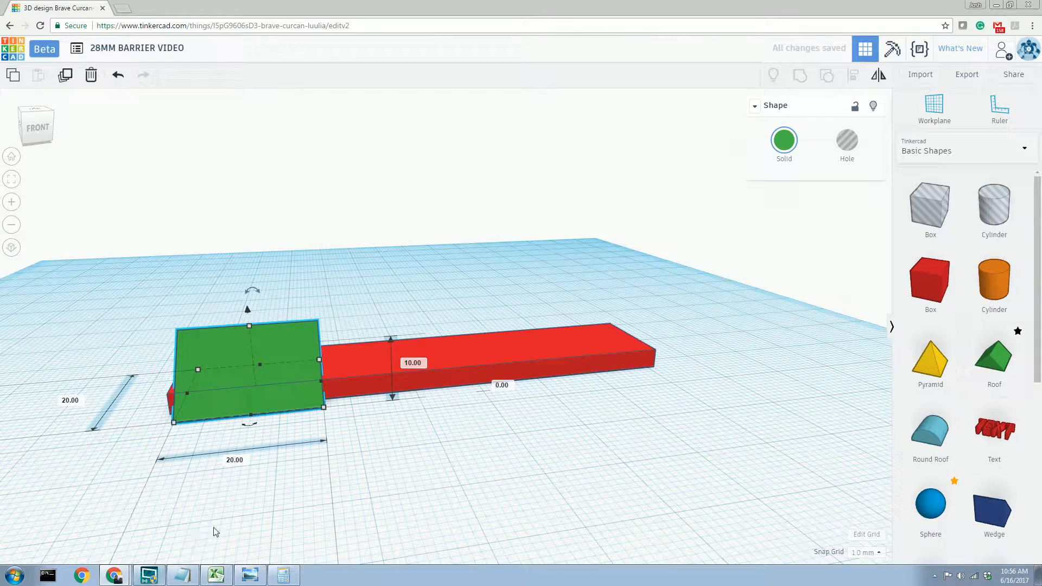
pyautogui.click(234, 460)
pyautogui.write('76')
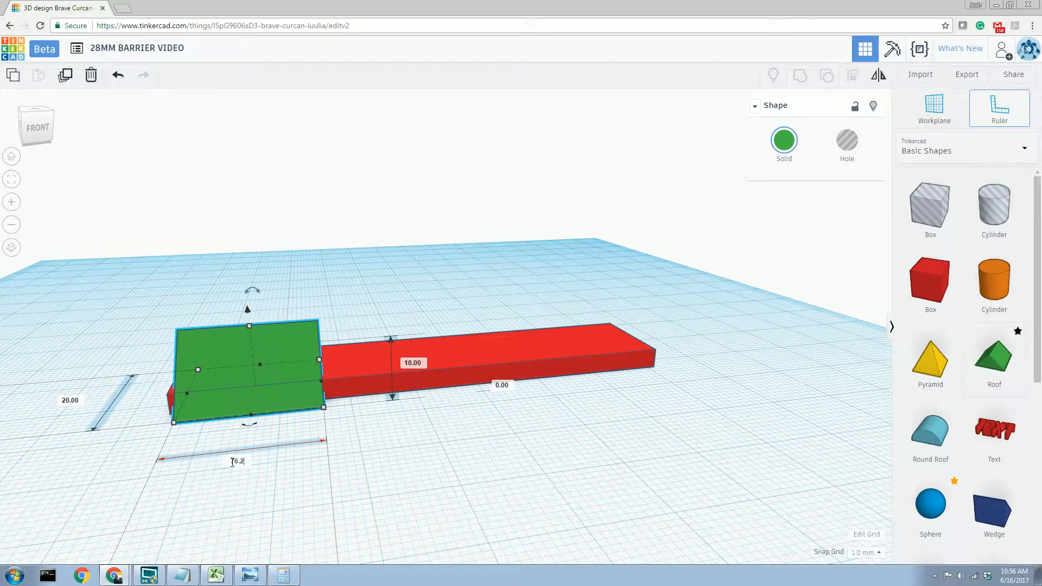
pyautogui.write('.2')
pyautogui.press('Return')
# Step: Raise the roof to 3 mm above the workplane so it sits on top of the red box
pyautogui.moveTo(241, 464); pyautogui.dragTo(525, 405, button='right')
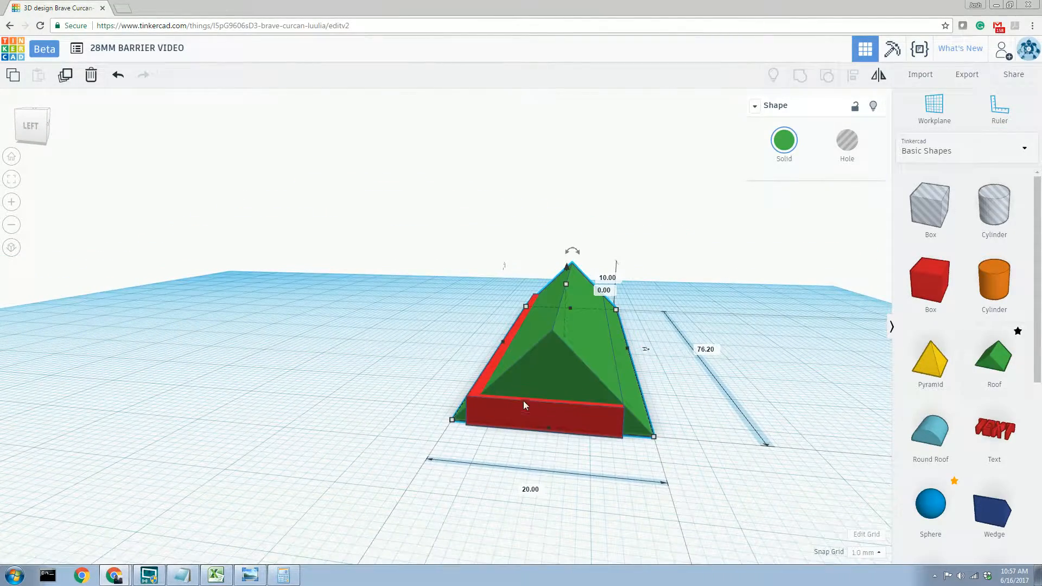
pyautogui.moveTo(551, 328); pyautogui.dragTo(440, 415, button='right')
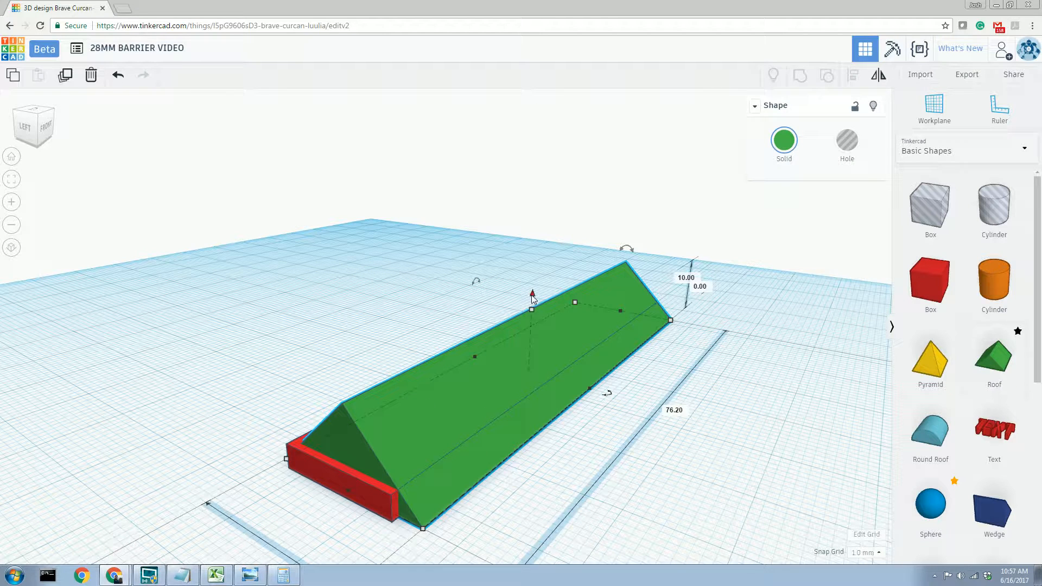
pyautogui.moveTo(533, 296); pyautogui.dragTo(540, 280)
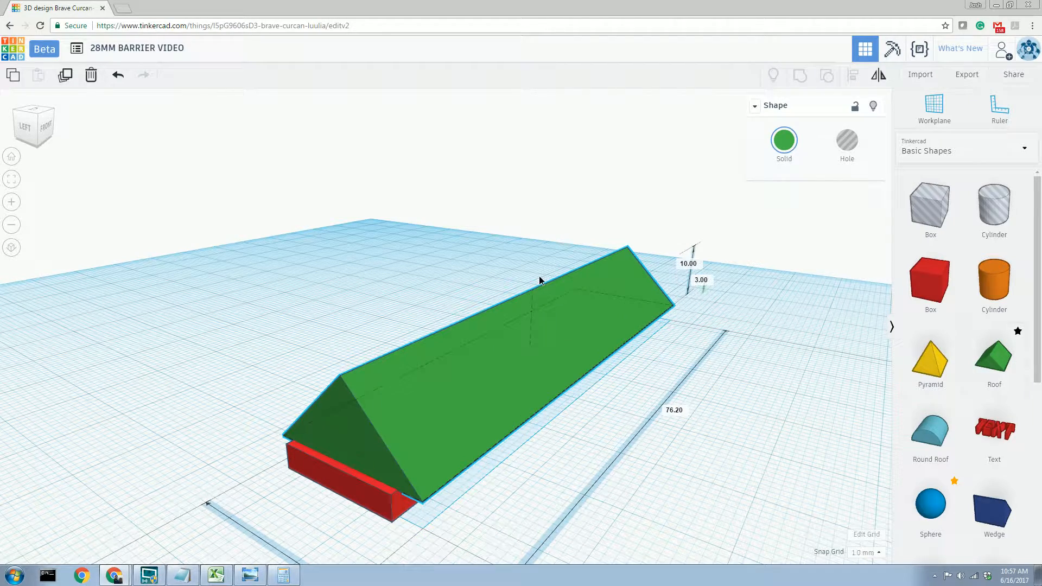
# Step: Check the red box's width and set the green roof's width to 15.25 mm to match it
pyautogui.hotkey('ctrl', 'a')
pyautogui.moveTo(526, 477); pyautogui.dragTo(297, 444, button='right')
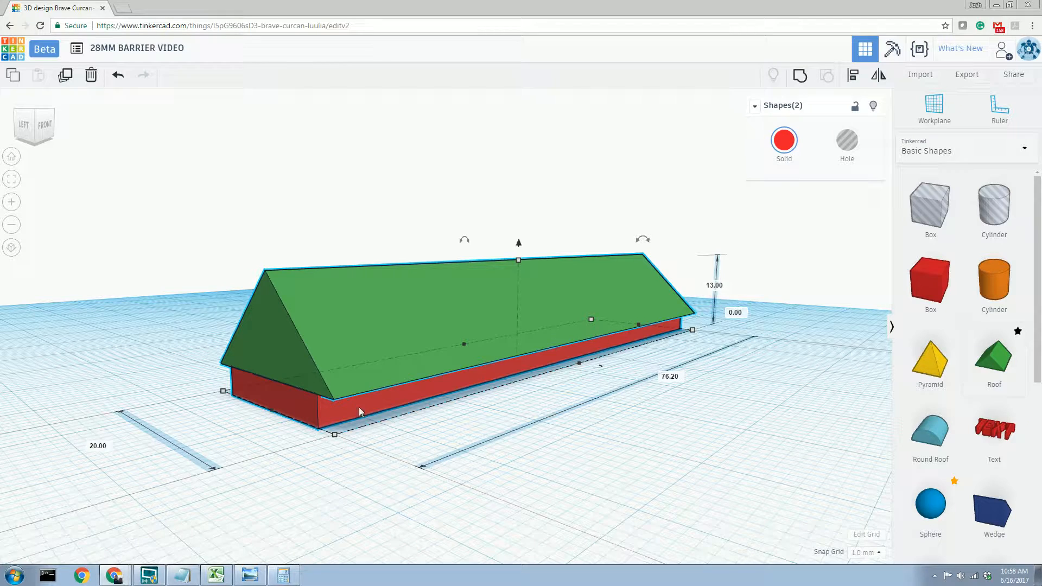
pyautogui.click(605, 477)
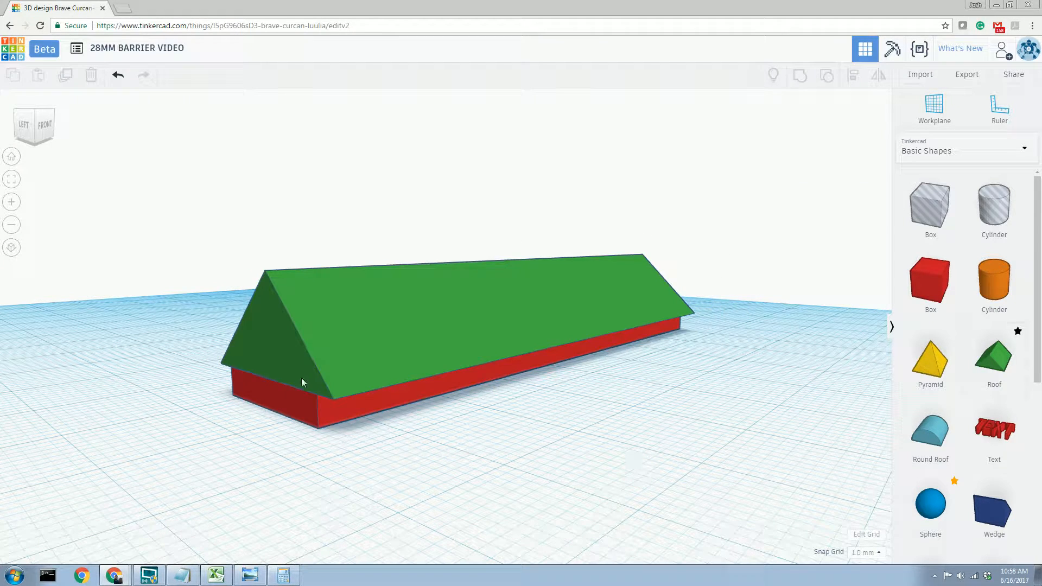
pyautogui.click(307, 403)
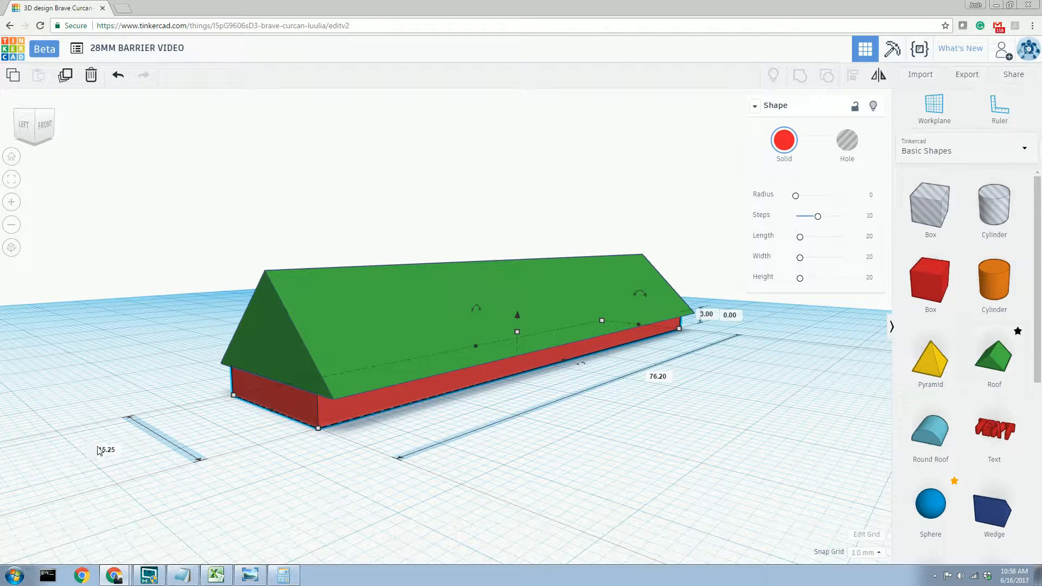
pyautogui.click(285, 344)
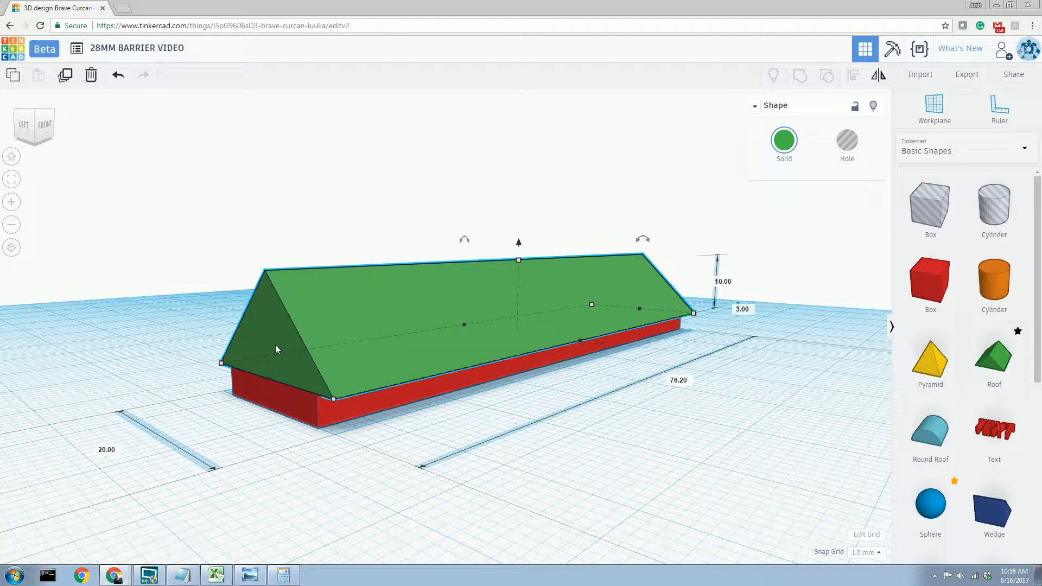
pyautogui.click(107, 449)
pyautogui.write('15.25')
pyautogui.press('Return')
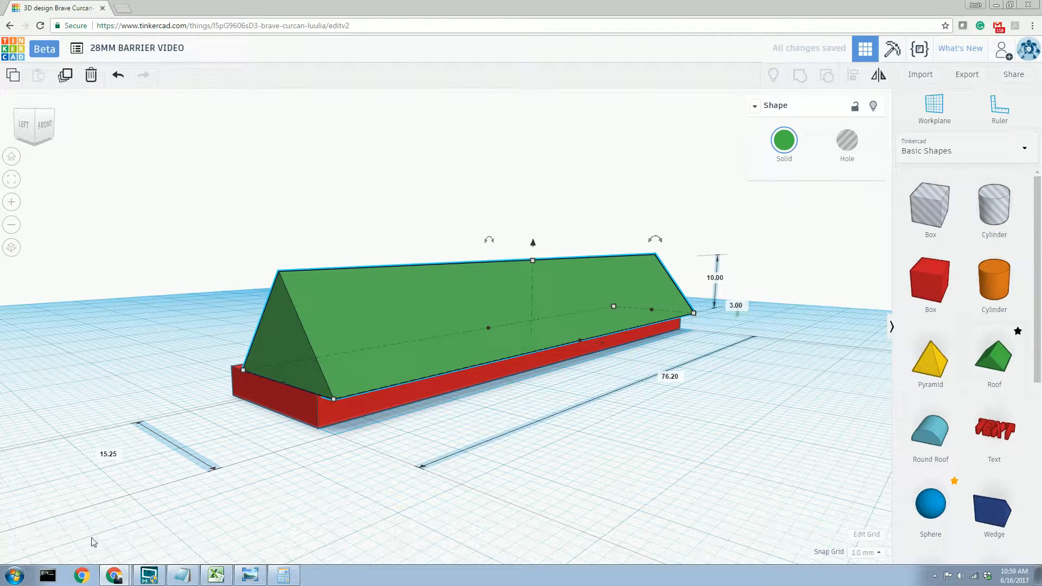
# Step: Align the green roof with the red box so it is centred across the box's width
pyautogui.moveTo(320, 503); pyautogui.dragTo(459, 298, button='right')
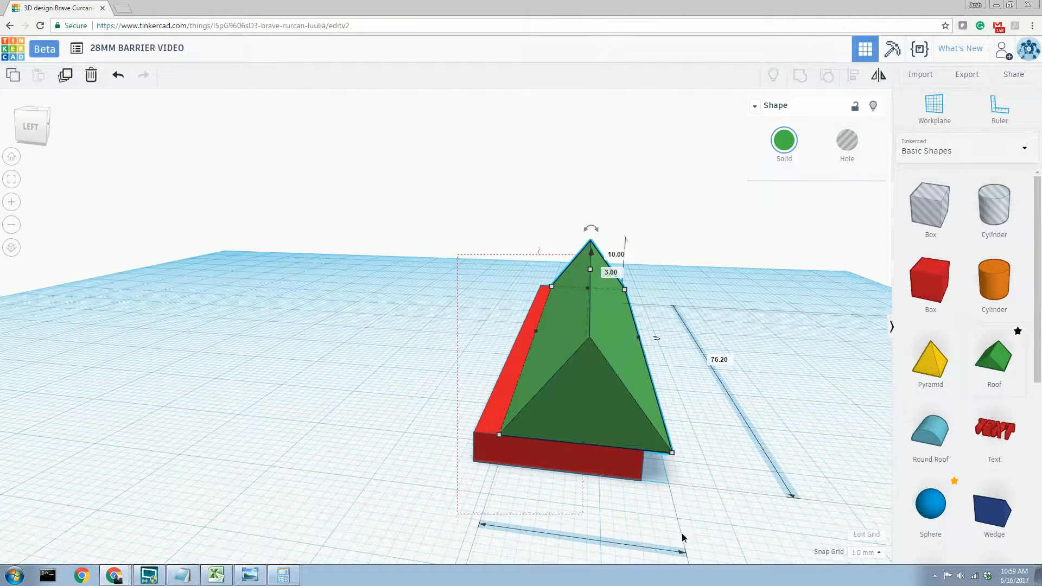
pyautogui.moveTo(473, 293); pyautogui.dragTo(415, 375)
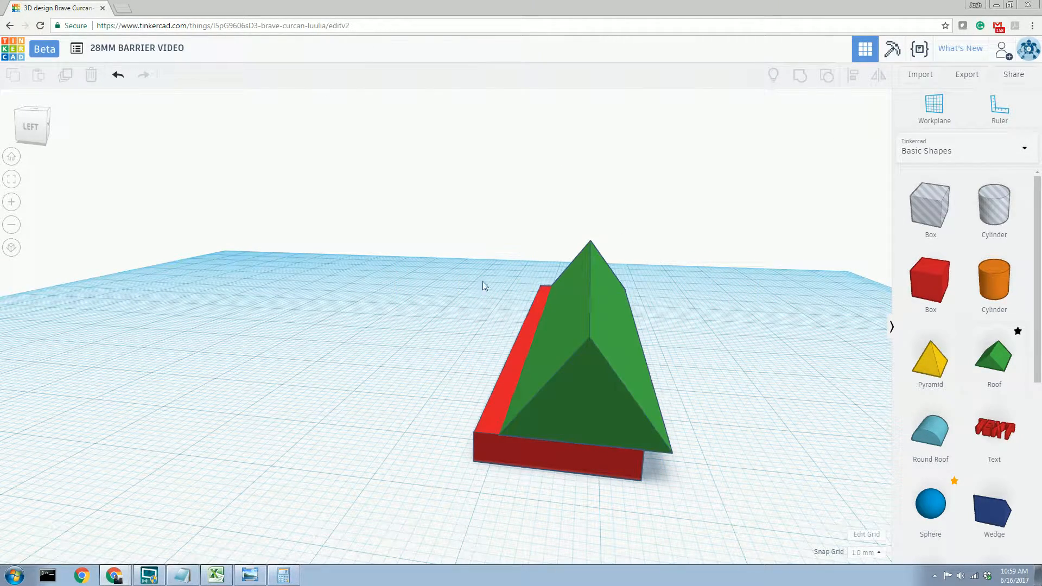
pyautogui.moveTo(493, 505); pyautogui.dragTo(491, 489, button='right')
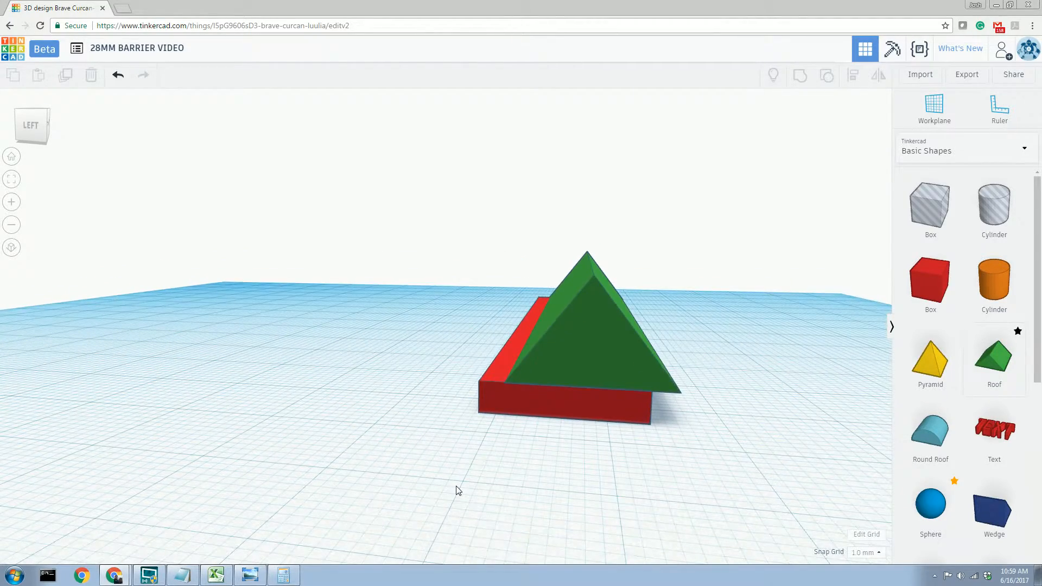
pyautogui.scroll(3, 456, 486)
pyautogui.moveTo(505, 439); pyautogui.dragTo(484, 445, button='right')
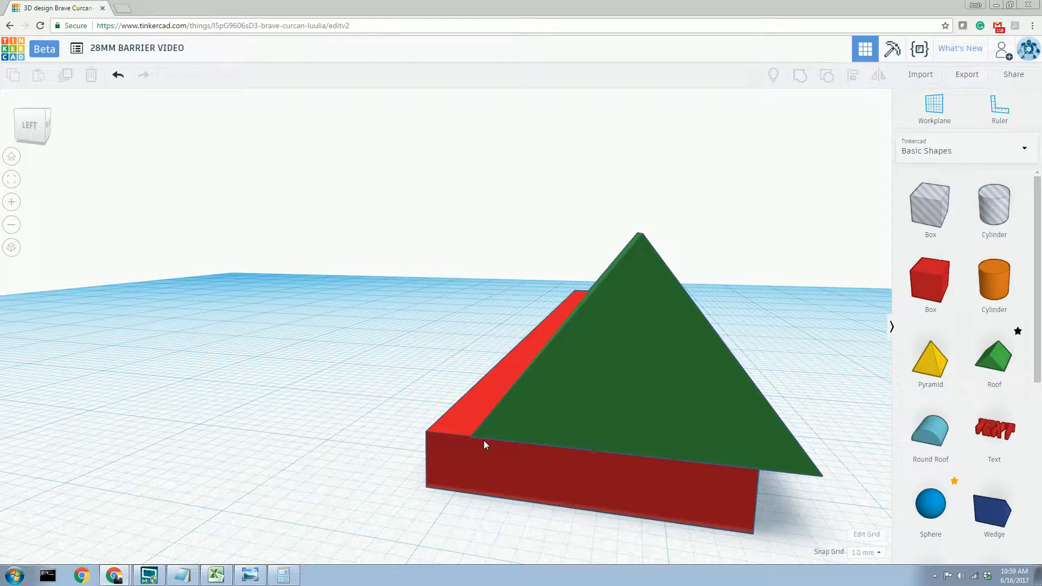
pyautogui.click(473, 460)
pyautogui.keyDown('shift'); pyautogui.click(565, 418); pyautogui.keyUp('shift')
pyautogui.moveTo(565, 417); pyautogui.dragTo(447, 395)
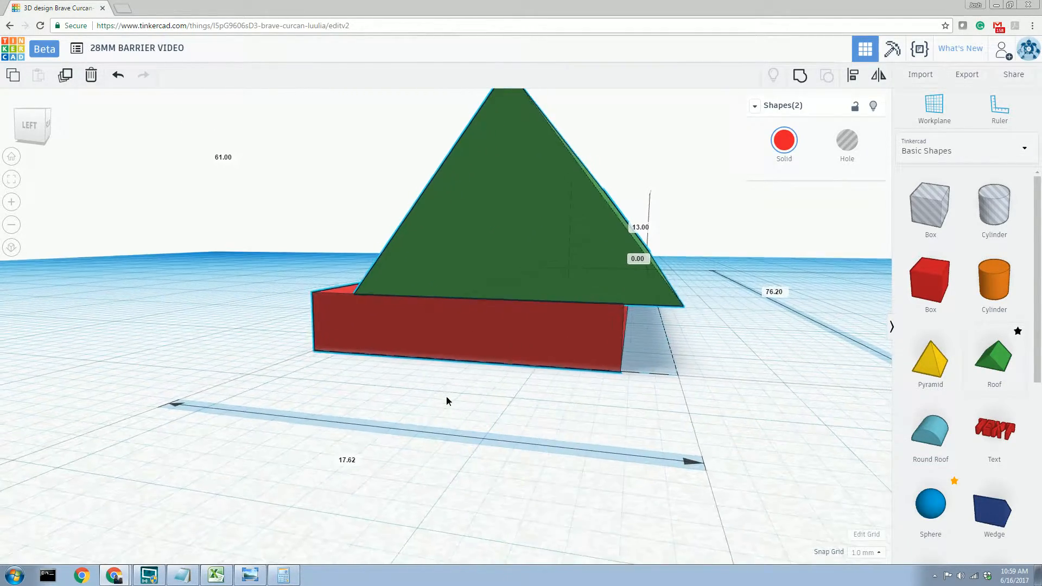
pyautogui.moveTo(614, 401); pyautogui.dragTo(618, 432, button='right')
pyautogui.moveTo(158, 360); pyautogui.dragTo(442, 529)
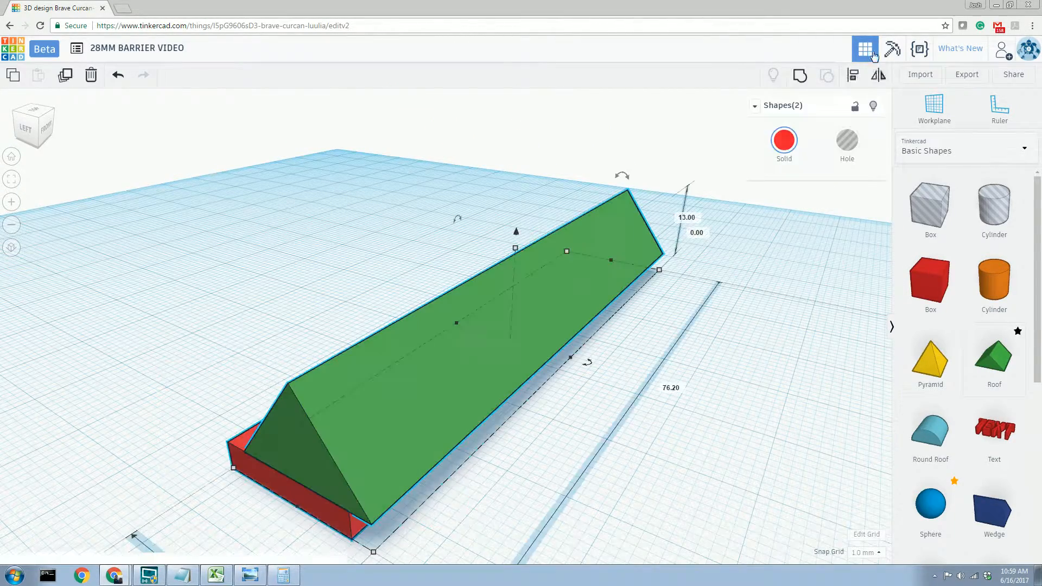
pyautogui.click(850, 80)
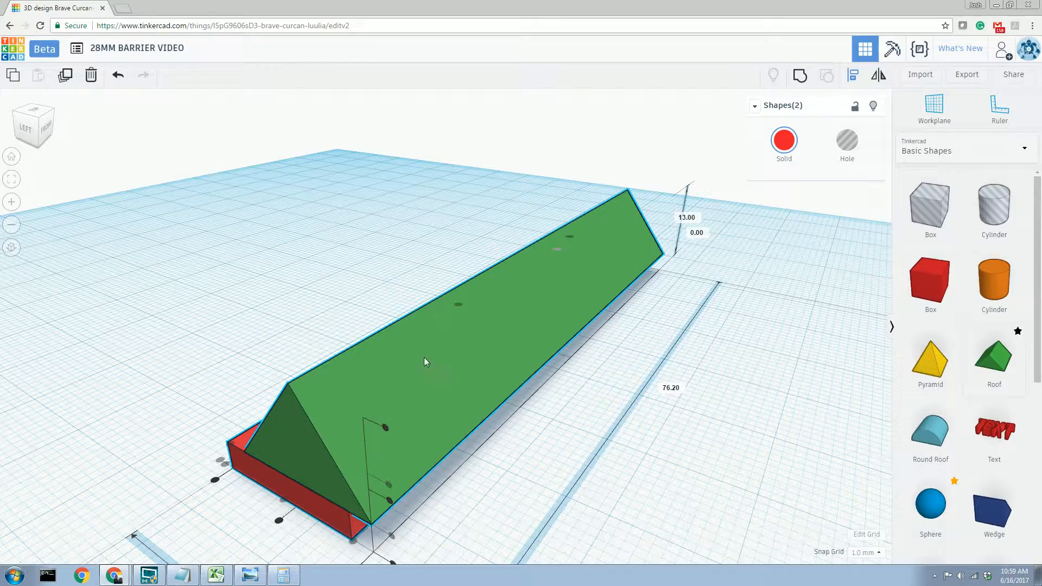
pyautogui.click(278, 519)
pyautogui.moveTo(586, 398); pyautogui.dragTo(638, 325, button='right')
pyautogui.moveTo(724, 300)
pyautogui.mouseDown(button='right')
pyautogui.moveTo(697, 339)
pyautogui.moveTo(714, 383)
pyautogui.moveTo(716, 355)
pyautogui.mouseUp(button='right')
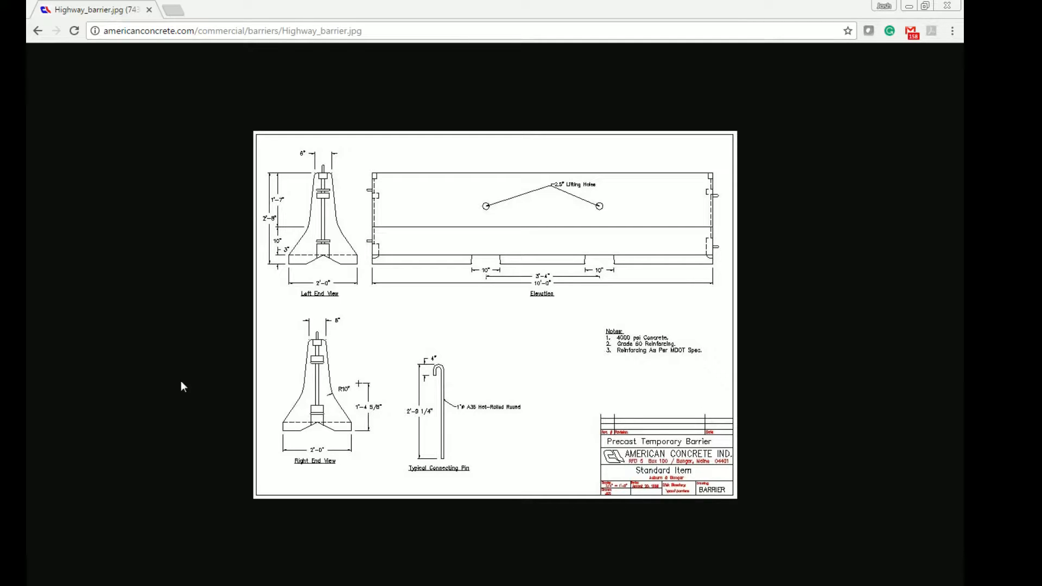
# Step: Consult the 1:40 dimensions in the Excel sheet and the barrier's top width in the highway barrier drawing, and return to Tinkercad
pyautogui.hotkey('alt', 'Tab')
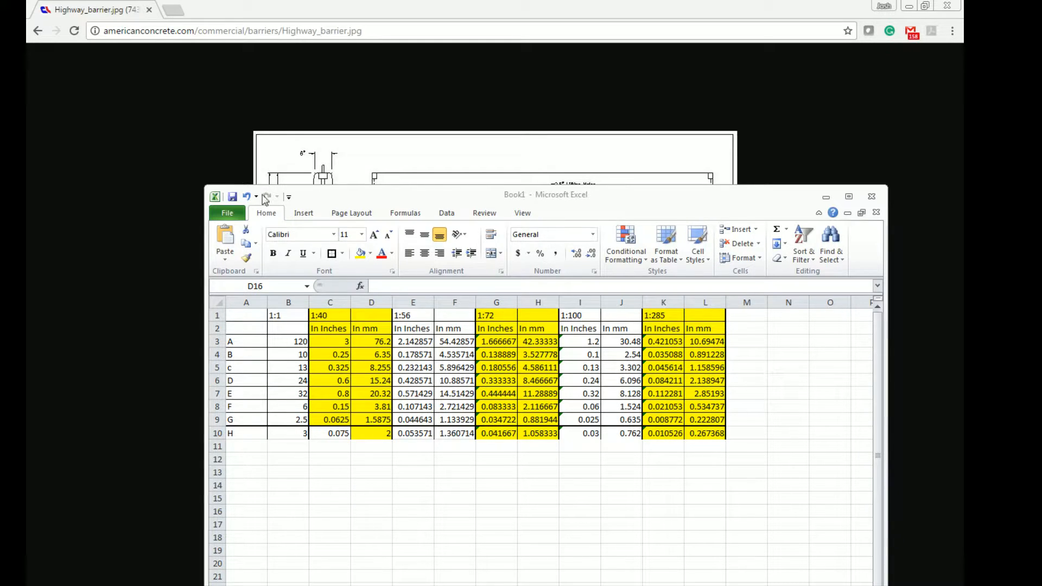
pyautogui.click(358, 174)
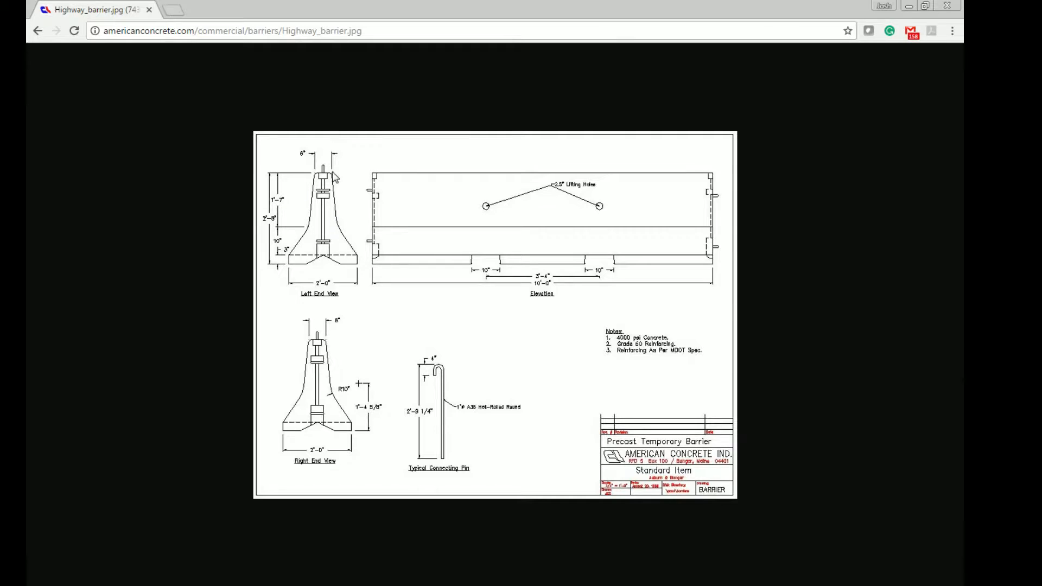
pyautogui.hotkey('alt', 'Tab')
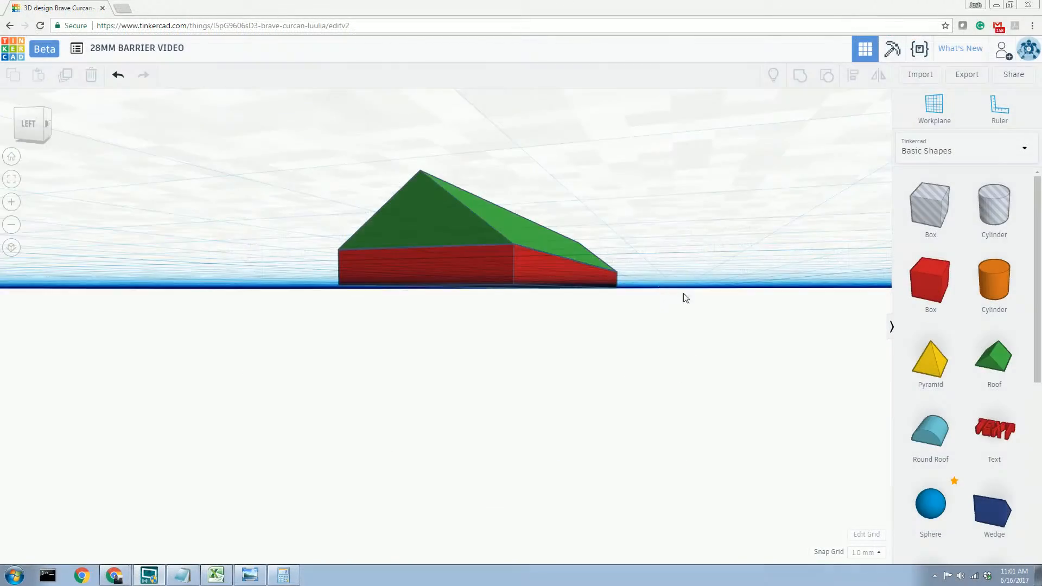
# Step: Add a new red box in front of the barrier base and set its height to 9 mm
pyautogui.moveTo(686, 298); pyautogui.dragTo(617, 280, button='right')
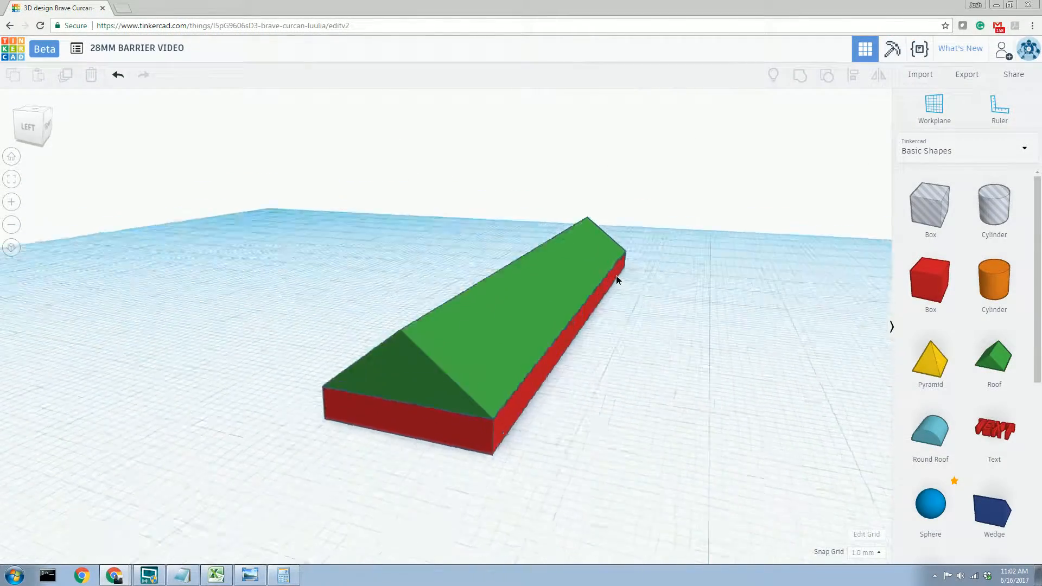
pyautogui.moveTo(912, 301); pyautogui.dragTo(727, 400)
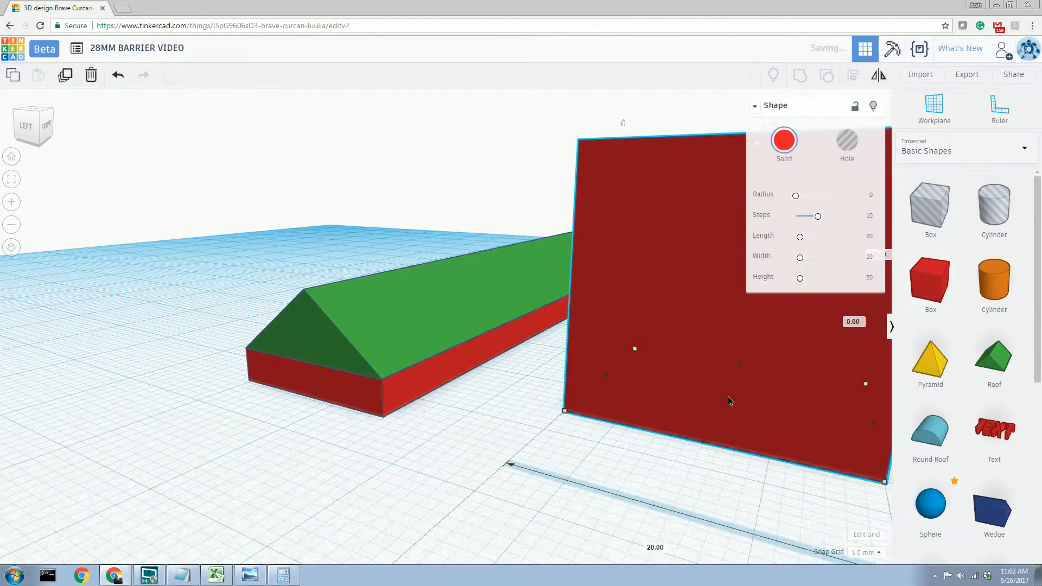
pyautogui.press('f')
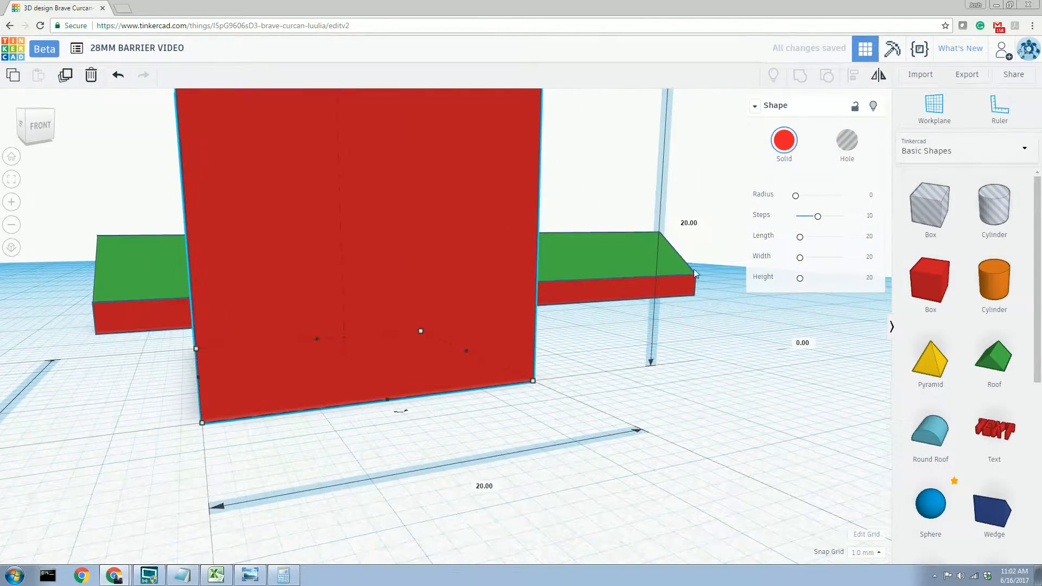
pyautogui.moveTo(683, 244); pyautogui.dragTo(741, 344, button='right')
pyautogui.click(578, 343)
pyautogui.write('9')
pyautogui.press('Return')
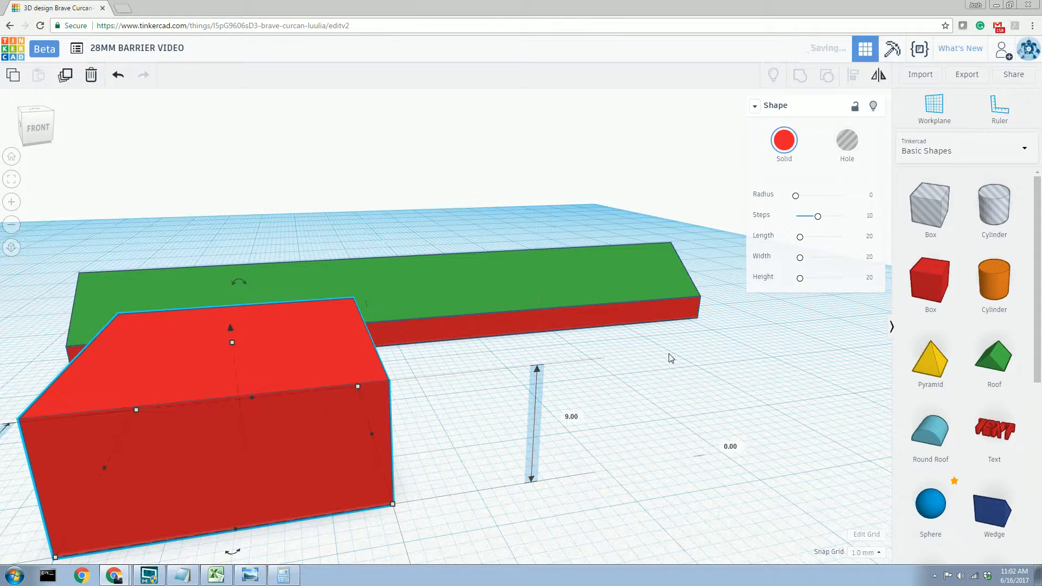
# Step: Set the new box's length to 76.2 mm and its width to 4 mm
pyautogui.moveTo(627, 434); pyautogui.dragTo(884, 303, button='right')
pyautogui.moveTo(637, 406); pyautogui.dragTo(581, 413, button='right')
pyautogui.moveTo(461, 413); pyautogui.dragTo(511, 347, button='middle')
pyautogui.click(324, 500)
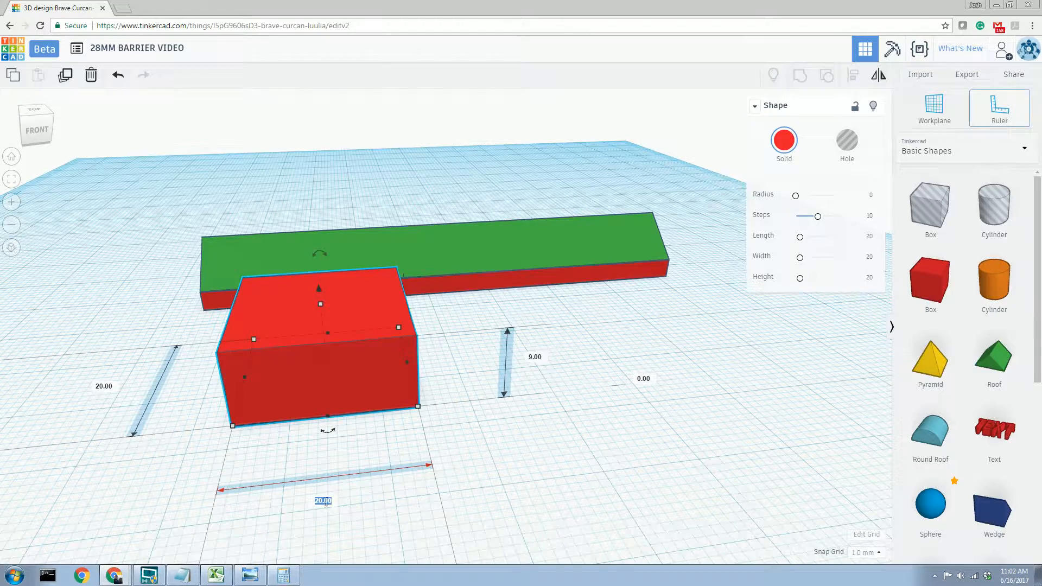
pyautogui.press('Return')
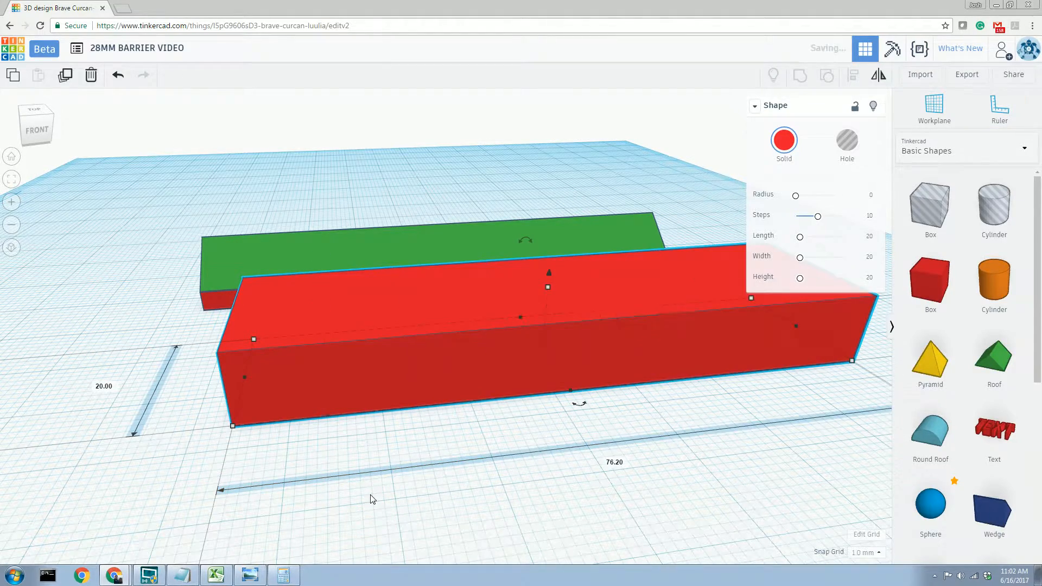
pyautogui.moveTo(288, 190); pyautogui.dragTo(393, 261, button='right')
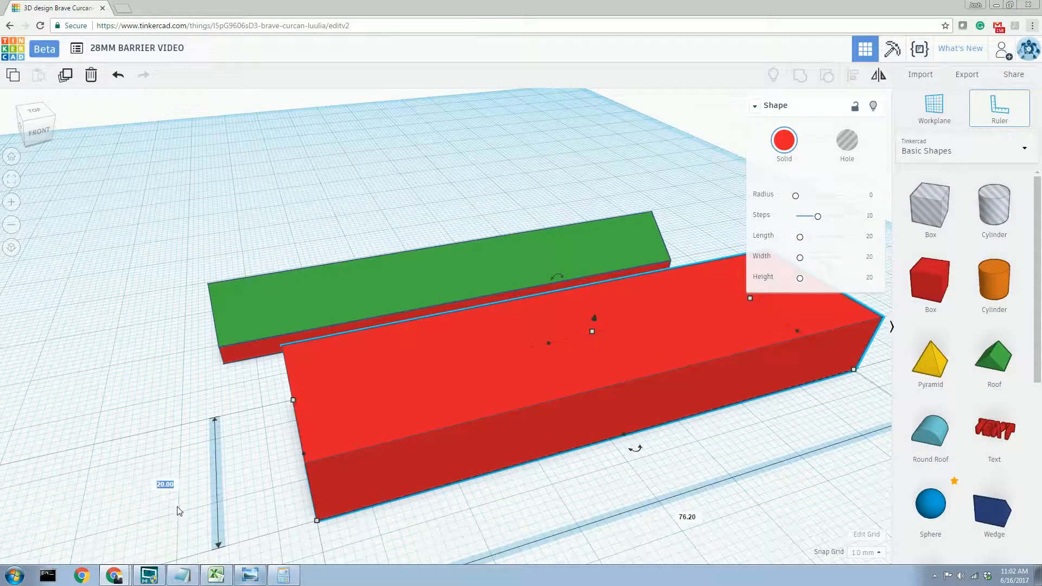
pyautogui.click(166, 485)
pyautogui.write('4')
pyautogui.press('Return')
# Step: Move the narrow box over the roof's ridge and raise it to 7 mm above the workplane
pyautogui.moveTo(249, 480); pyautogui.dragTo(309, 491, button='right')
pyautogui.moveTo(433, 393); pyautogui.dragTo(418, 251)
pyautogui.moveTo(318, 437); pyautogui.dragTo(521, 297, button='right')
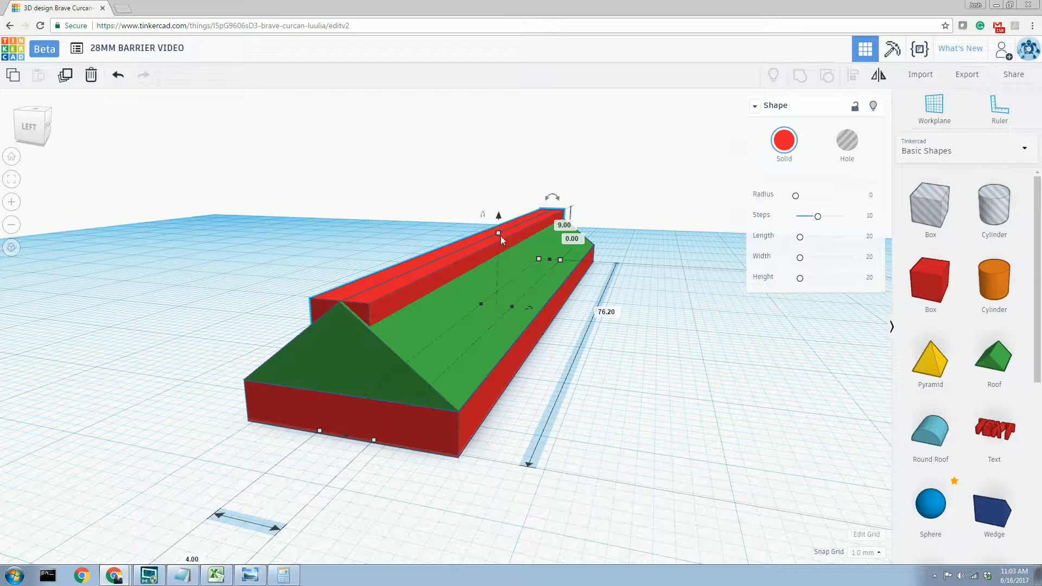
pyautogui.moveTo(500, 219); pyautogui.dragTo(513, 155)
pyautogui.moveTo(652, 379); pyautogui.dragTo(480, 404, button='right')
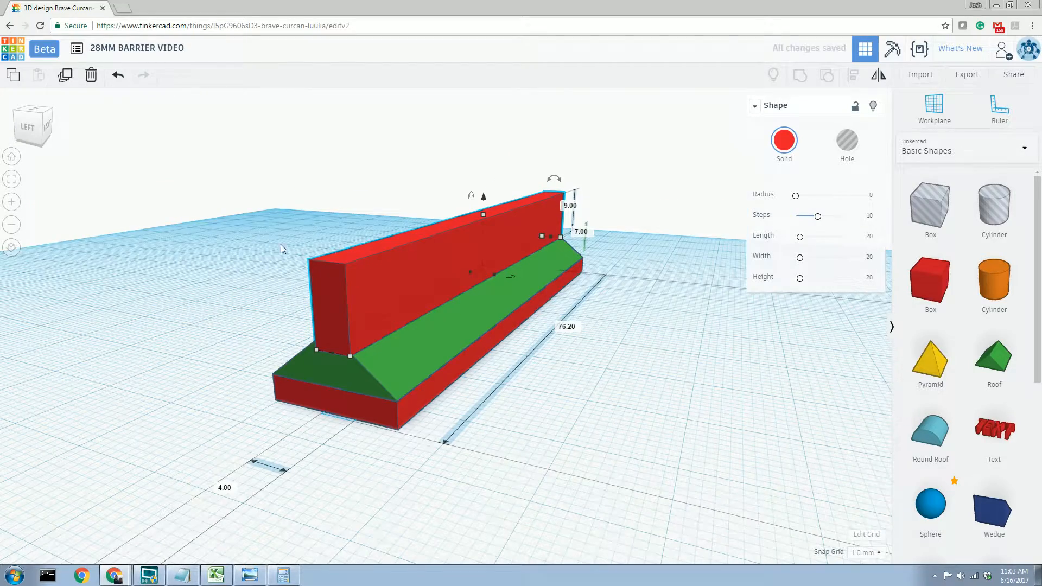
# Step: Align the upright box, roof and base box so they are centred across the width and their ends line up
pyautogui.moveTo(276, 190); pyautogui.dragTo(542, 486)
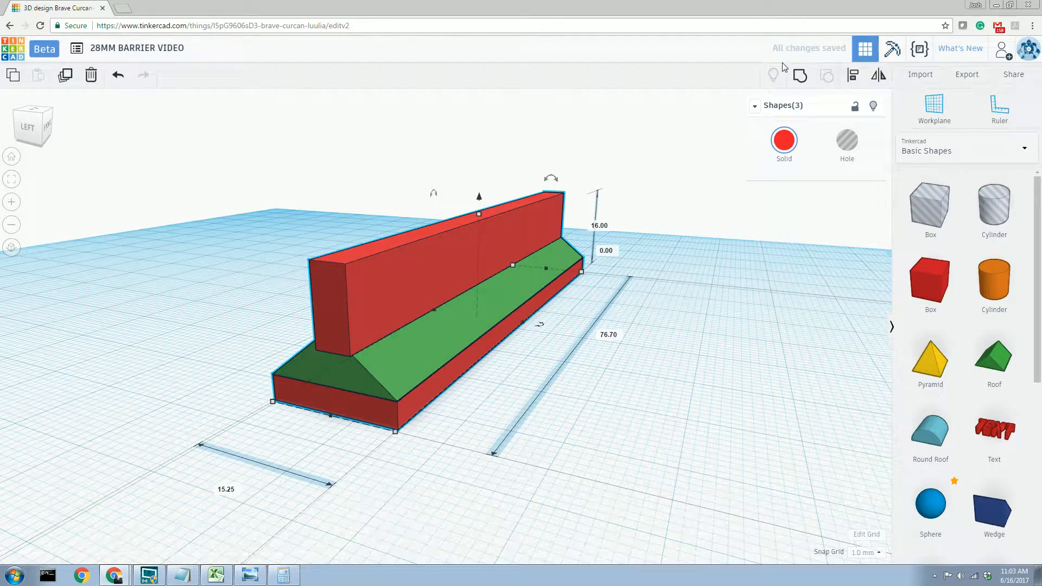
pyautogui.click(851, 75)
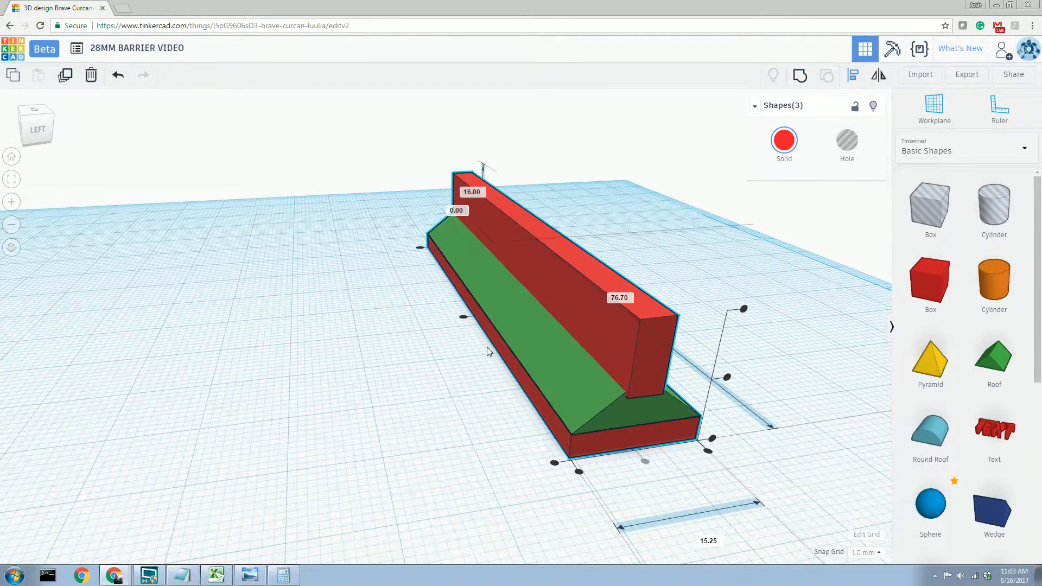
pyautogui.click(641, 460)
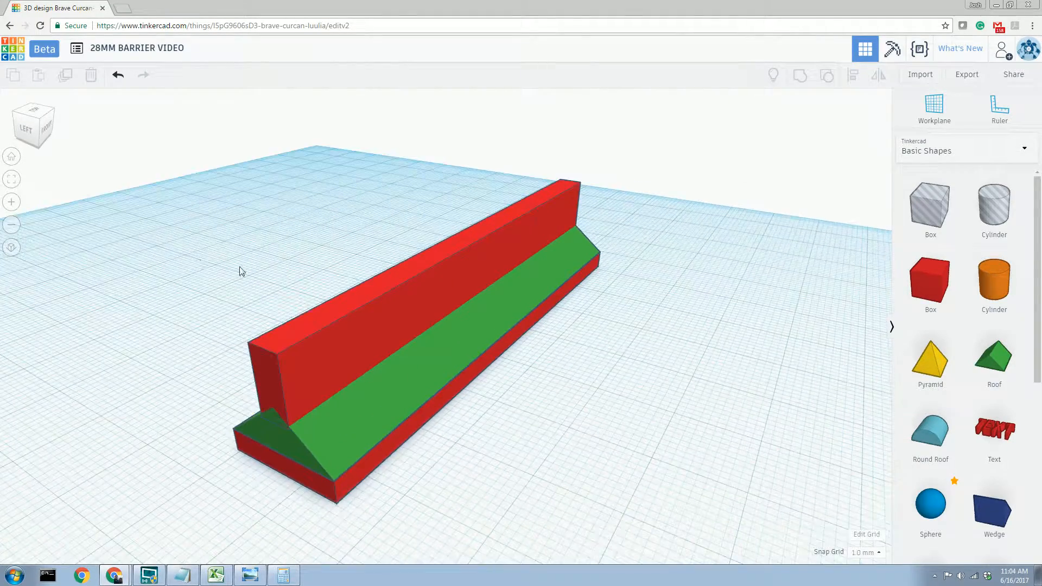
pyautogui.scroll(-2, 279, 273)
pyautogui.scroll(3, 279, 274)
pyautogui.moveTo(284, 286); pyautogui.dragTo(310, 235, button='middle')
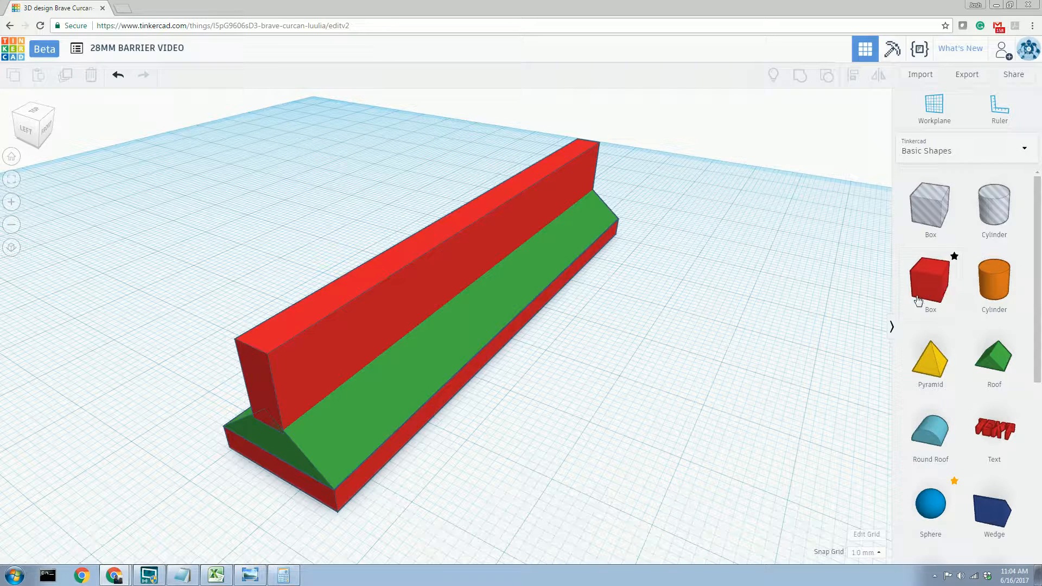
pyautogui.scroll(-3, 936, 470)
pyautogui.scroll(3, 937, 469)
pyautogui.moveTo(589, 412); pyautogui.dragTo(559, 327, button='right')
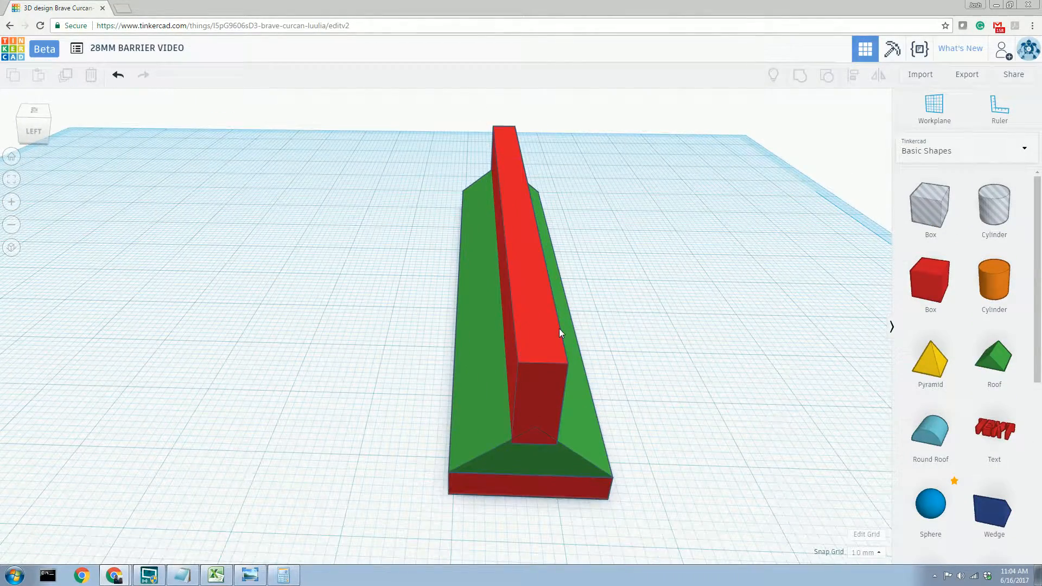
# Step: Recolour the upright top box light grey
pyautogui.click(551, 335)
pyautogui.moveTo(609, 376)
pyautogui.mouseDown(button='right')
pyautogui.moveTo(597, 365)
pyautogui.moveTo(595, 386)
pyautogui.mouseUp(button='right')
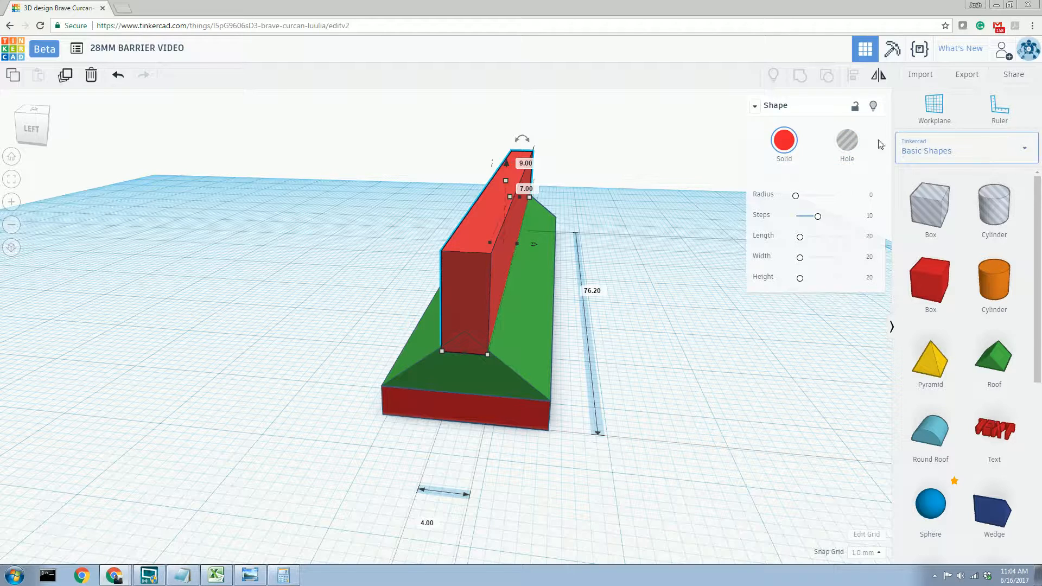
pyautogui.click(788, 143)
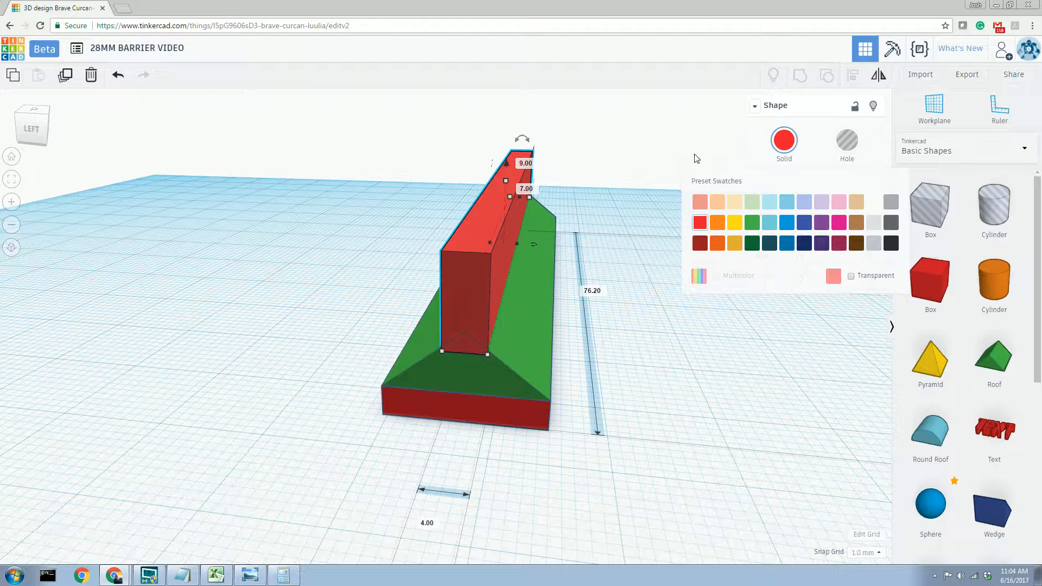
pyautogui.scroll(5, 649, 214)
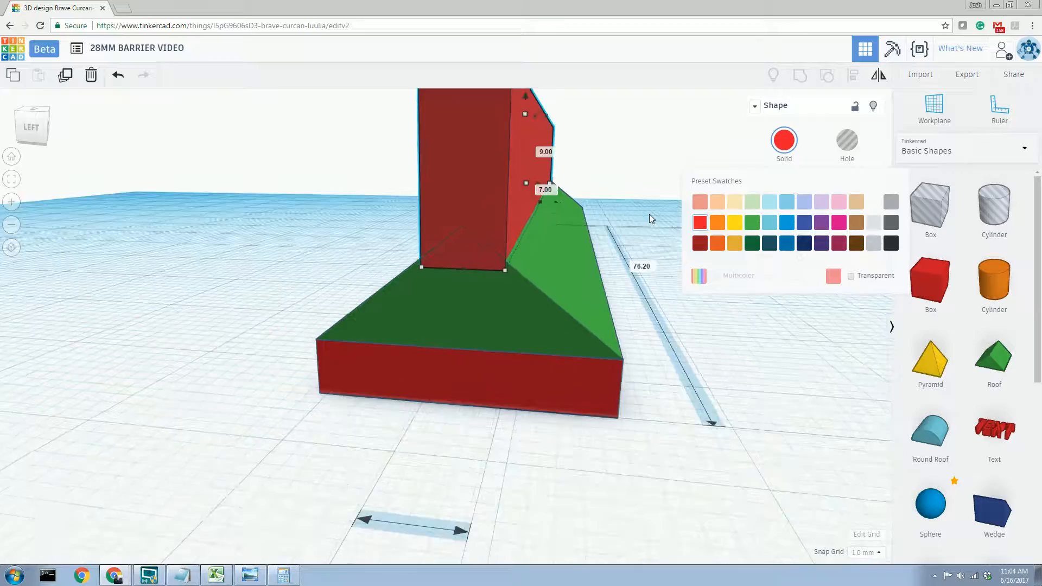
pyautogui.scroll(3, 649, 235)
pyautogui.scroll(-3, 649, 234)
pyautogui.moveTo(623, 236); pyautogui.dragTo(525, 264, button='right')
pyautogui.scroll(-2, 525, 264)
pyautogui.click(873, 223)
# Step: Recolour all three barrier shapes together in the same light grey
pyautogui.moveTo(491, 309); pyautogui.dragTo(483, 282, button='right')
pyautogui.click(432, 333)
pyautogui.click(434, 388)
pyautogui.scroll(-2, 387, 306)
pyautogui.moveTo(386, 216); pyautogui.dragTo(608, 411)
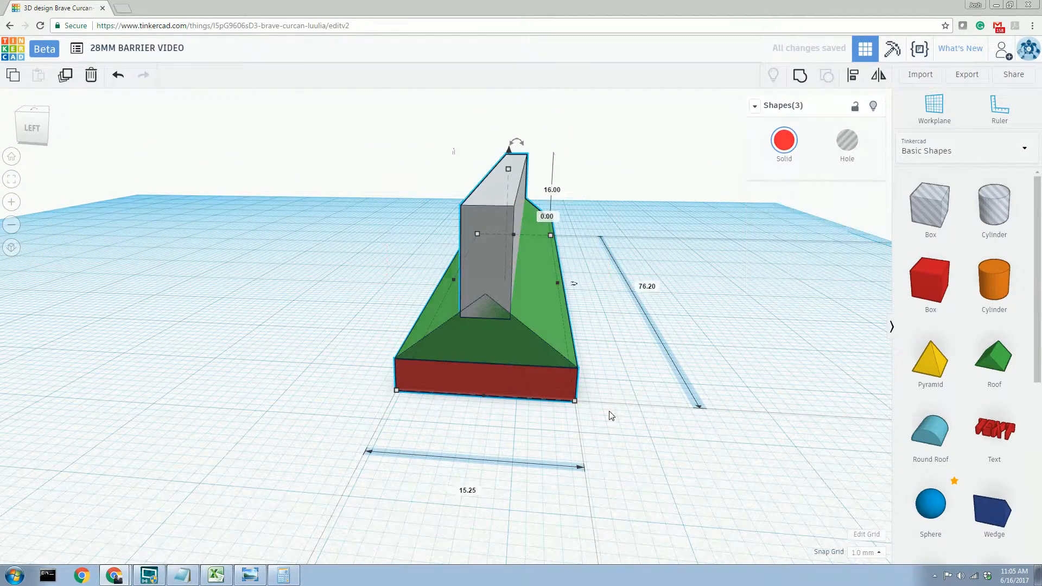
pyautogui.click(784, 141)
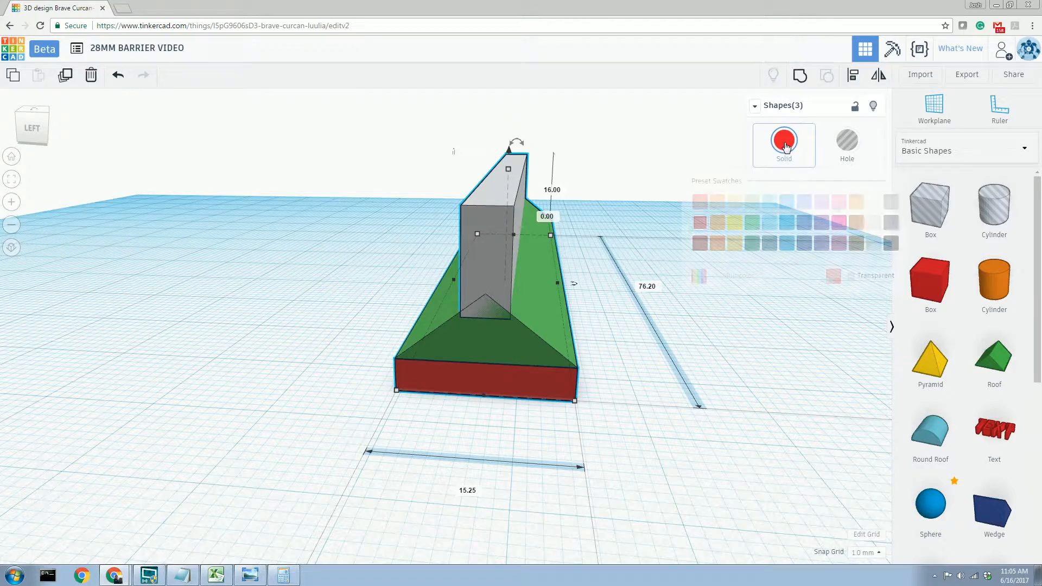
pyautogui.click(873, 223)
# Step: Deselect the barrier and examine its end profile where the upright box meets the sloped roof
pyautogui.moveTo(699, 325); pyautogui.dragTo(587, 389, button='right')
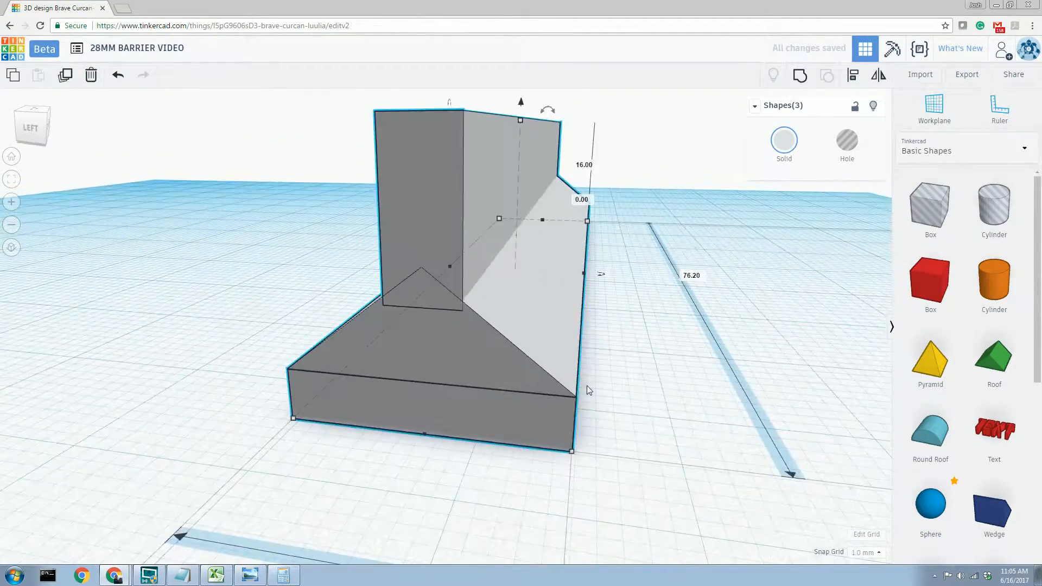
pyautogui.click(587, 388)
pyautogui.moveTo(504, 233); pyautogui.dragTo(556, 240, button='right')
pyautogui.moveTo(530, 159); pyautogui.dragTo(694, 255, button='right')
pyautogui.moveTo(808, 233); pyautogui.dragTo(775, 242, button='right')
pyautogui.scroll(-1, 774, 241)
pyautogui.scroll(-2, 774, 241)
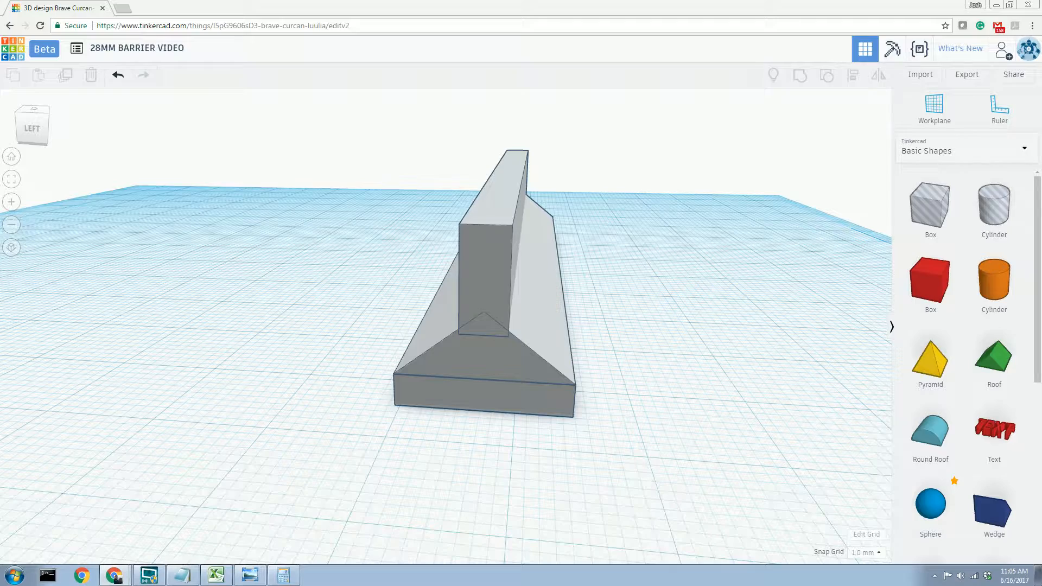
pyautogui.moveTo(641, 324)
pyautogui.mouseDown(button='right')
pyautogui.moveTo(570, 263)
pyautogui.moveTo(584, 307)
pyautogui.moveTo(542, 330)
pyautogui.moveTo(582, 339)
pyautogui.moveTo(651, 326)
pyautogui.moveTo(668, 309)
pyautogui.moveTo(618, 318)
pyautogui.moveTo(616, 328)
pyautogui.moveTo(656, 333)
pyautogui.mouseUp(button='right')
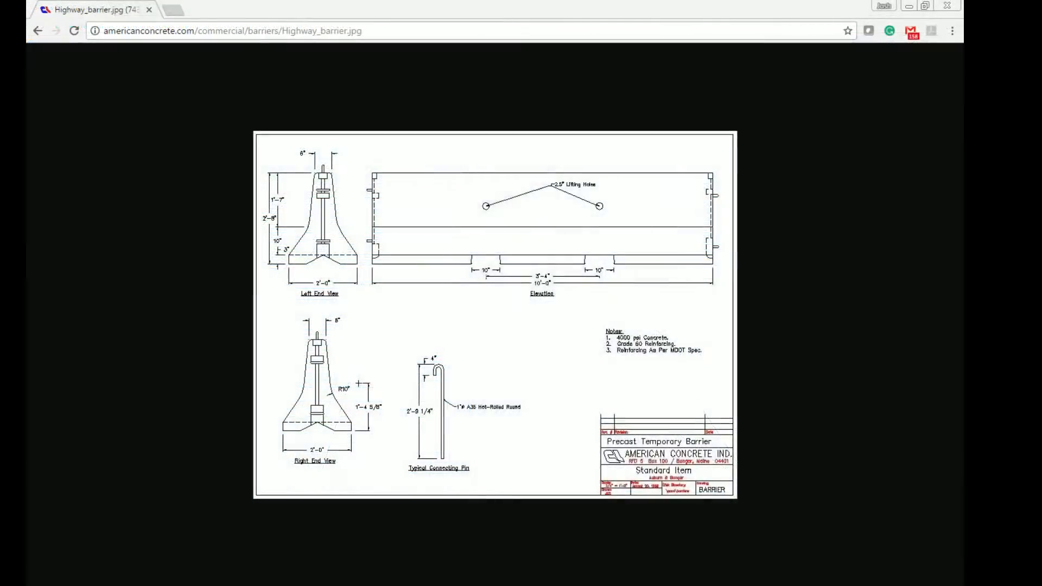
# Step: Switch to the highway barrier drawing and check the lower part of its elevation view
pyautogui.rightClick(490, 249)
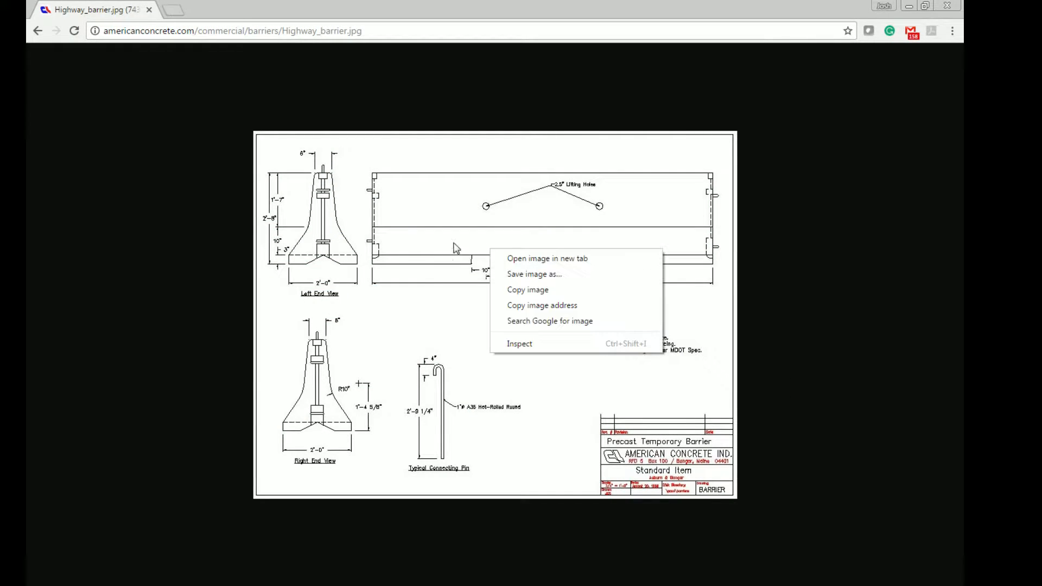
pyautogui.rightClick(412, 247)
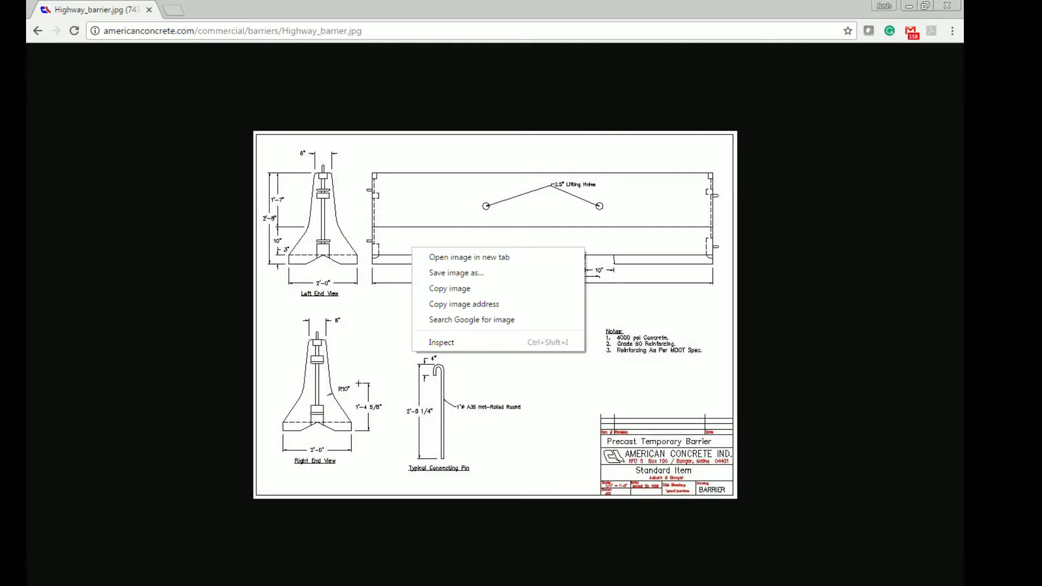
# Step: Check the barrier's 1:40 dimensions in the Excel sheet and return to the Tinkercad design
pyautogui.hotkey('alt', 'Tab')
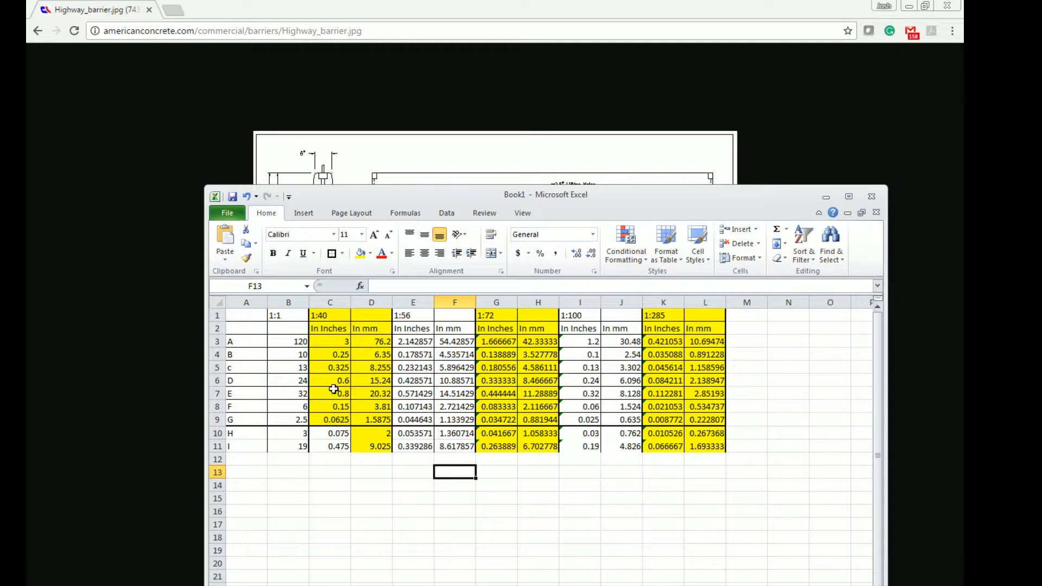
pyautogui.hotkey('alt', 'Tab')
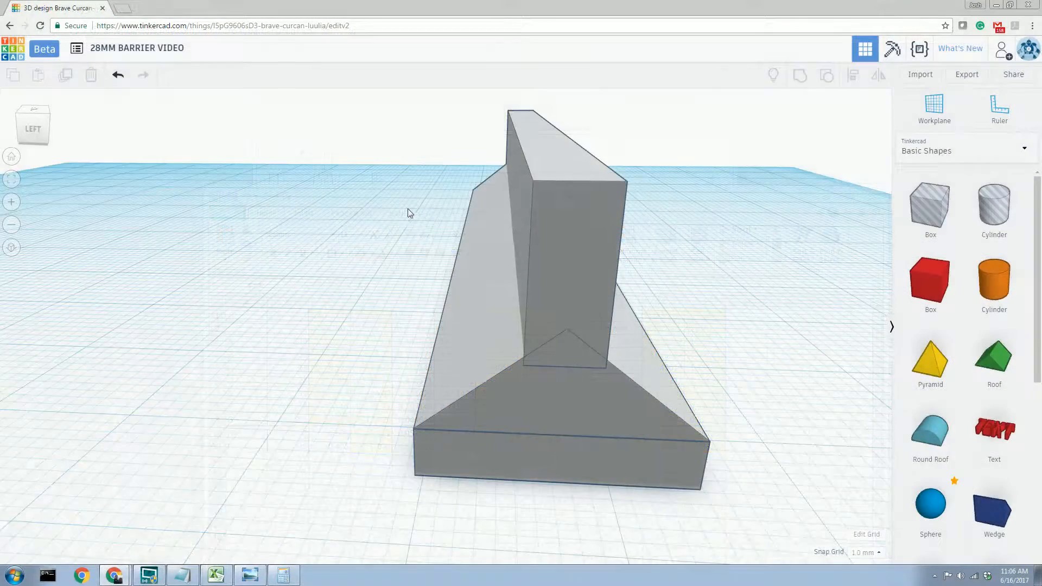
# Step: Select all three barrier shapes, nudge them slightly across the workplane and examine the end profile
pyautogui.moveTo(408, 209); pyautogui.dragTo(397, 170, button='right')
pyautogui.moveTo(397, 147); pyautogui.dragTo(701, 431)
pyautogui.moveTo(701, 431); pyautogui.dragTo(267, 389, button='right')
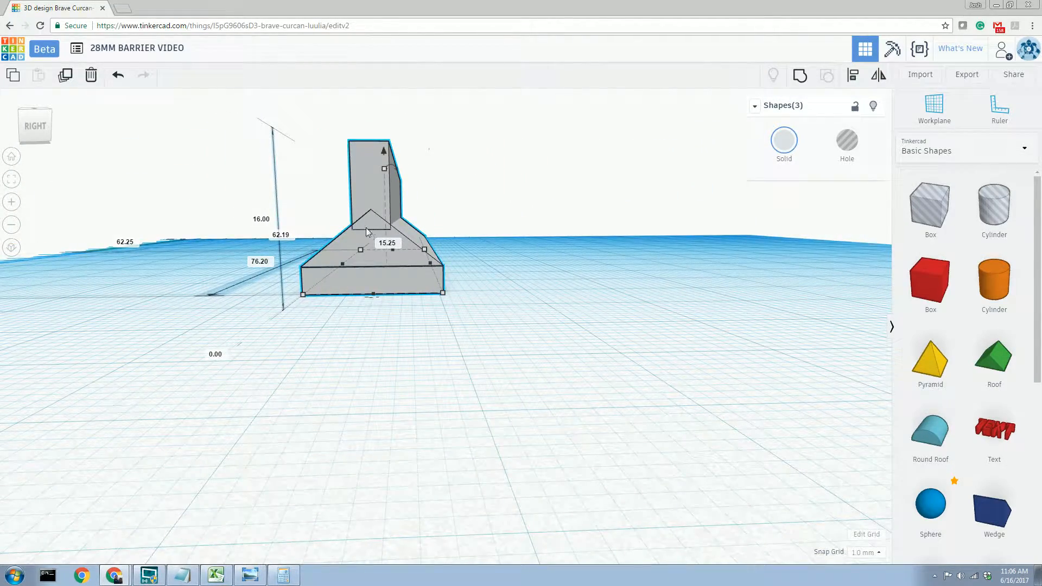
pyautogui.moveTo(381, 236); pyautogui.dragTo(385, 244, button='right')
pyautogui.scroll(3, 383, 244)
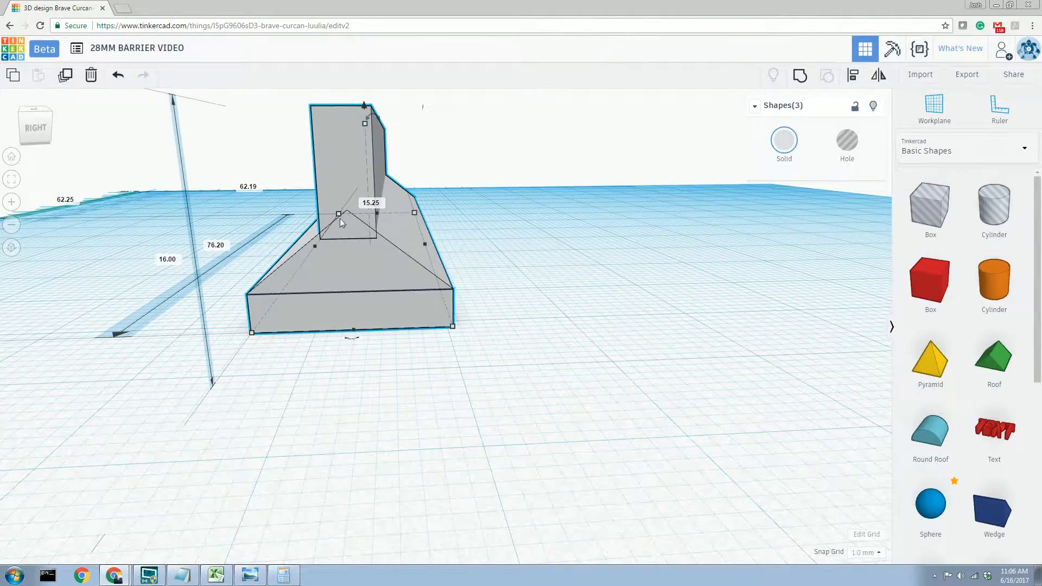
pyautogui.moveTo(322, 232); pyautogui.dragTo(336, 236)
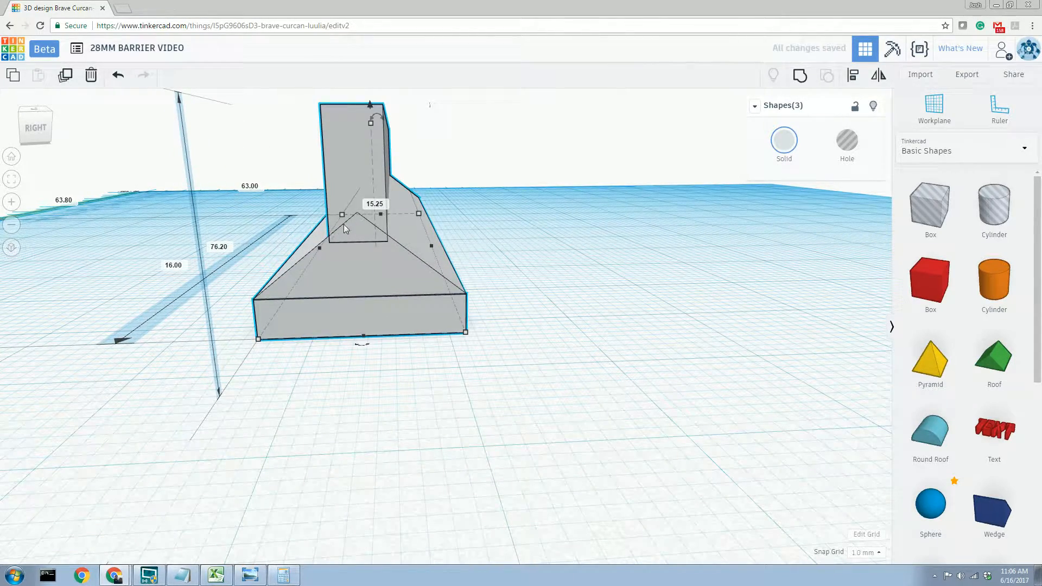
pyautogui.moveTo(368, 220); pyautogui.dragTo(505, 252, button='right')
pyautogui.moveTo(545, 161); pyautogui.dragTo(429, 200, button='right')
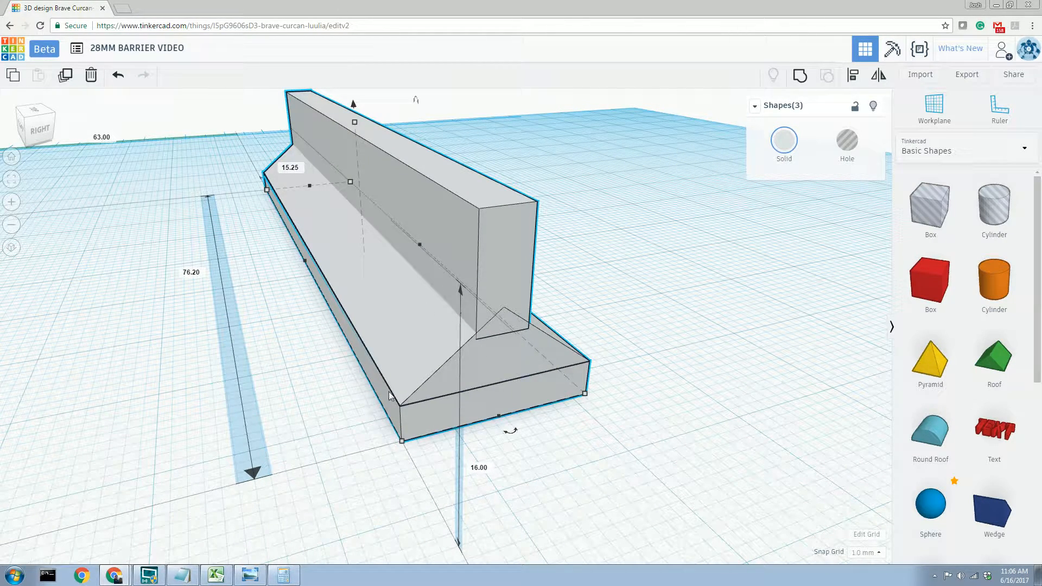
pyautogui.moveTo(780, 332); pyautogui.dragTo(616, 283, button='right')
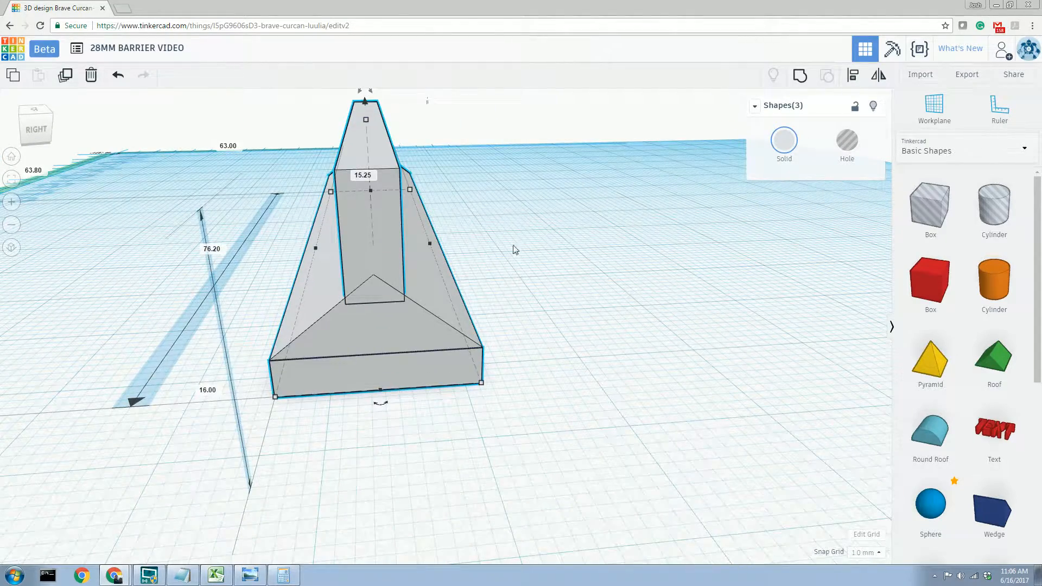
# Step: Set the height of the upright wall on top of the barrier to 13 mm
pyautogui.click(567, 239)
pyautogui.moveTo(295, 246); pyautogui.dragTo(577, 260, button='right')
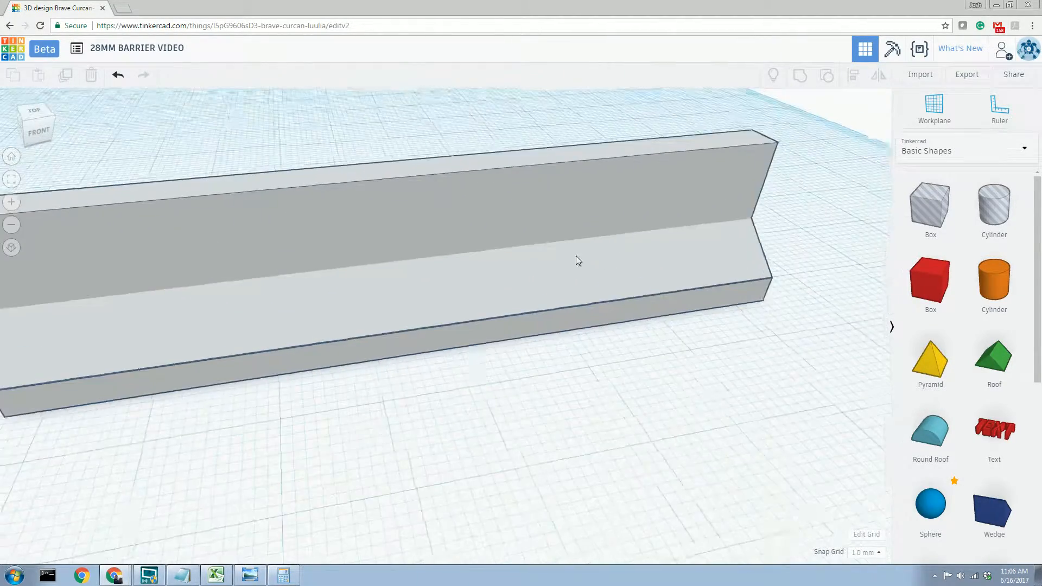
pyautogui.click(435, 203)
pyautogui.moveTo(435, 203); pyautogui.dragTo(632, 194, button='right')
pyautogui.click(716, 182)
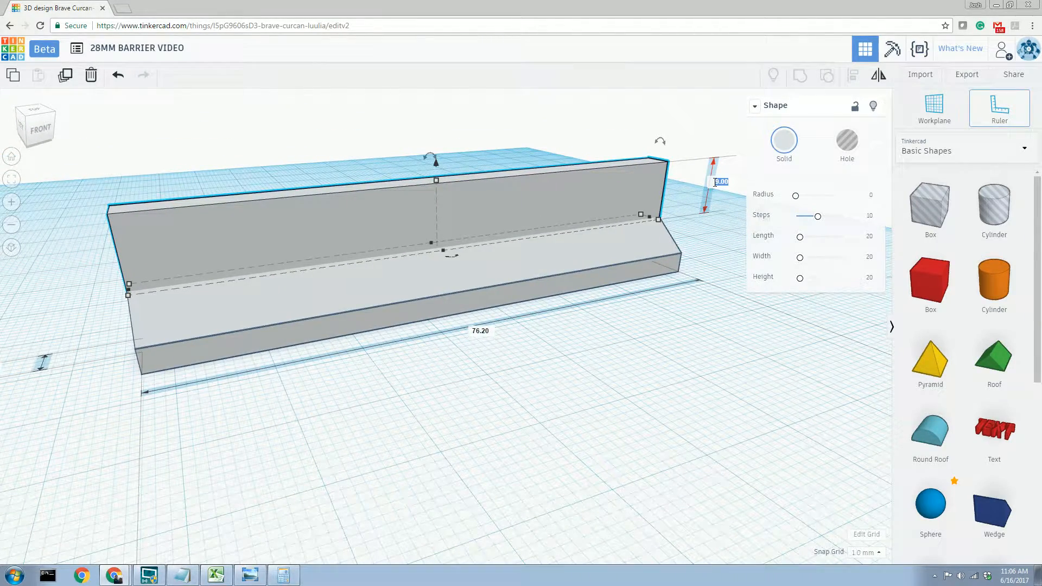
pyautogui.write('13')
pyautogui.press('Return')
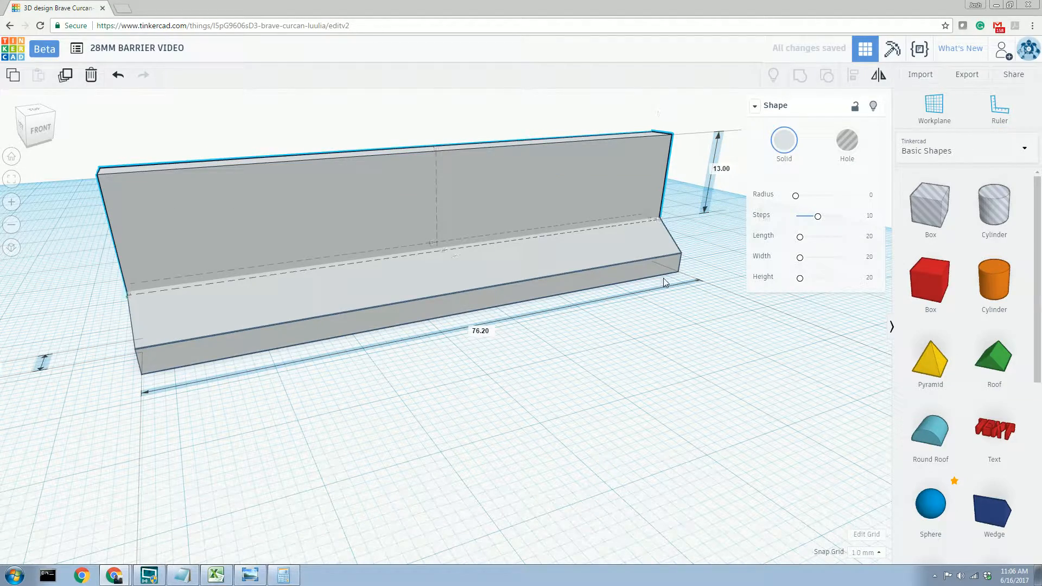
# Step: Deselect the wall, minimize the Excel sheet and check the bottom slots in the highway barrier drawing's elevation view
pyautogui.click(609, 351)
pyautogui.moveTo(610, 351); pyautogui.dragTo(551, 366, button='right')
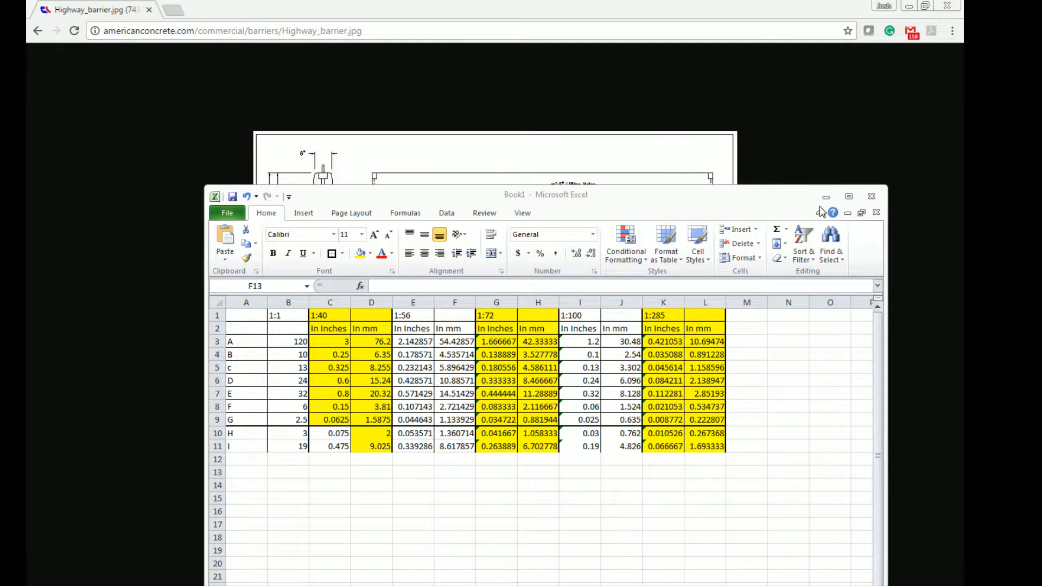
pyautogui.click(826, 197)
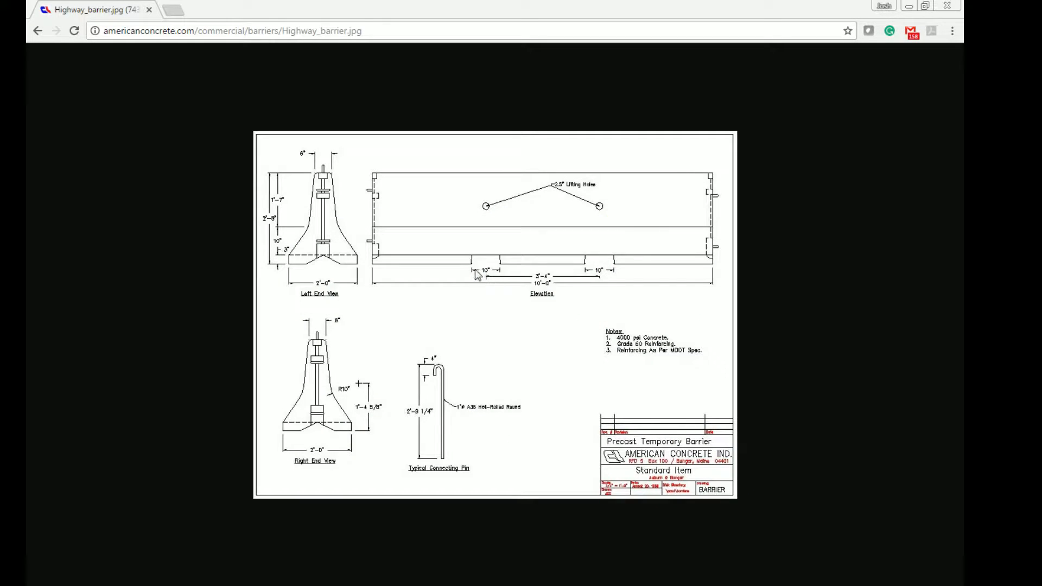
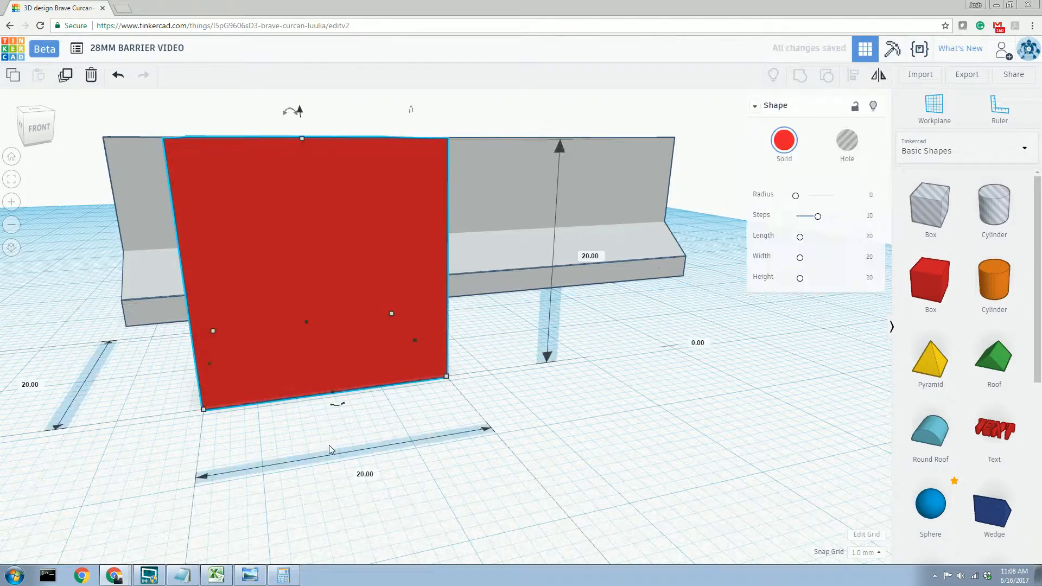
# Step: Resize the red box in front of the barrier to 6 mm along the barrier's length and 3 mm high
pyautogui.scroll(-5, 347, 461)
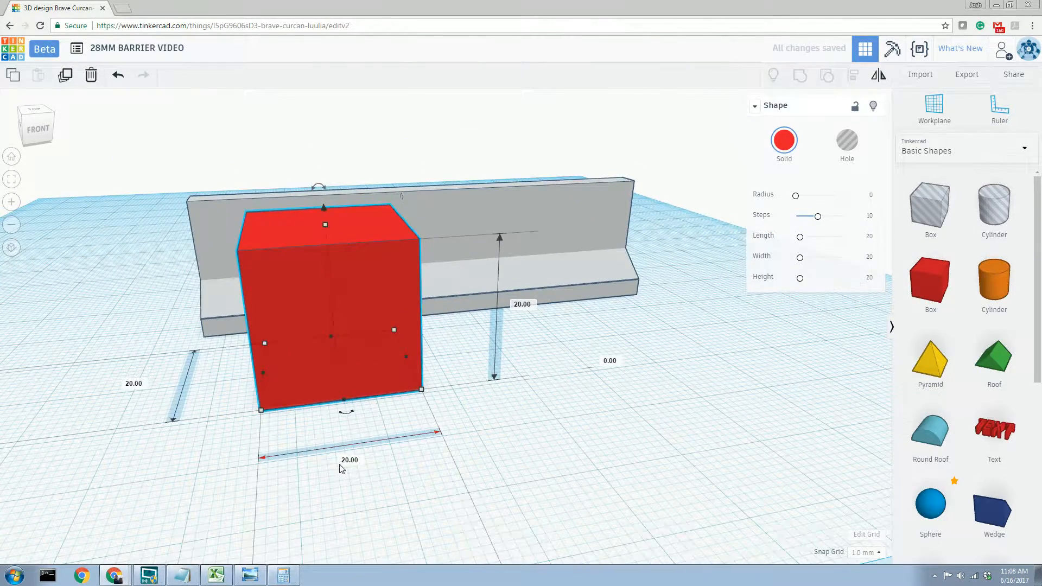
pyautogui.click(350, 461)
pyautogui.write('6')
pyautogui.press('Return')
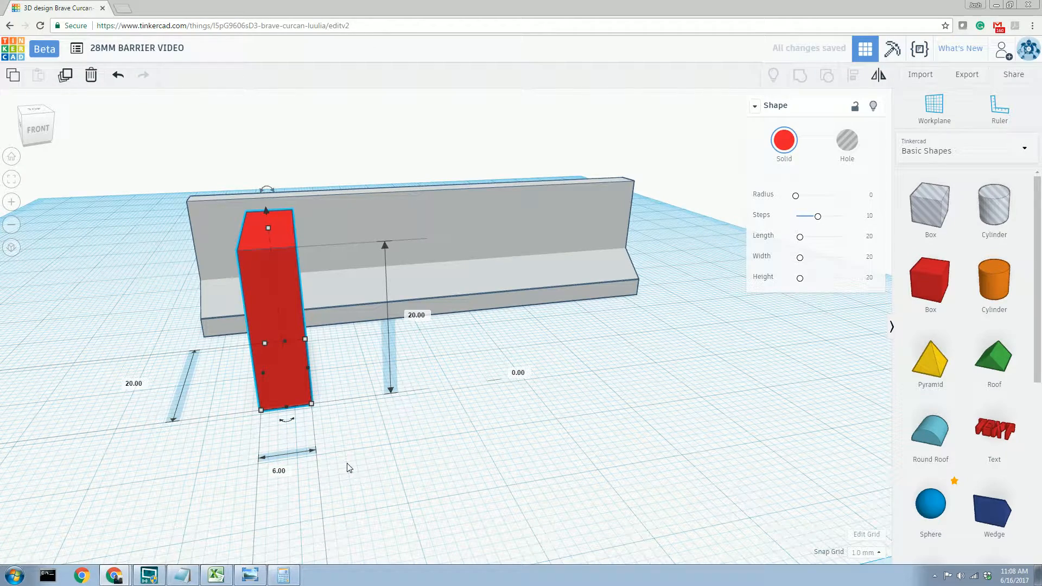
pyautogui.click(427, 282)
pyautogui.write('3')
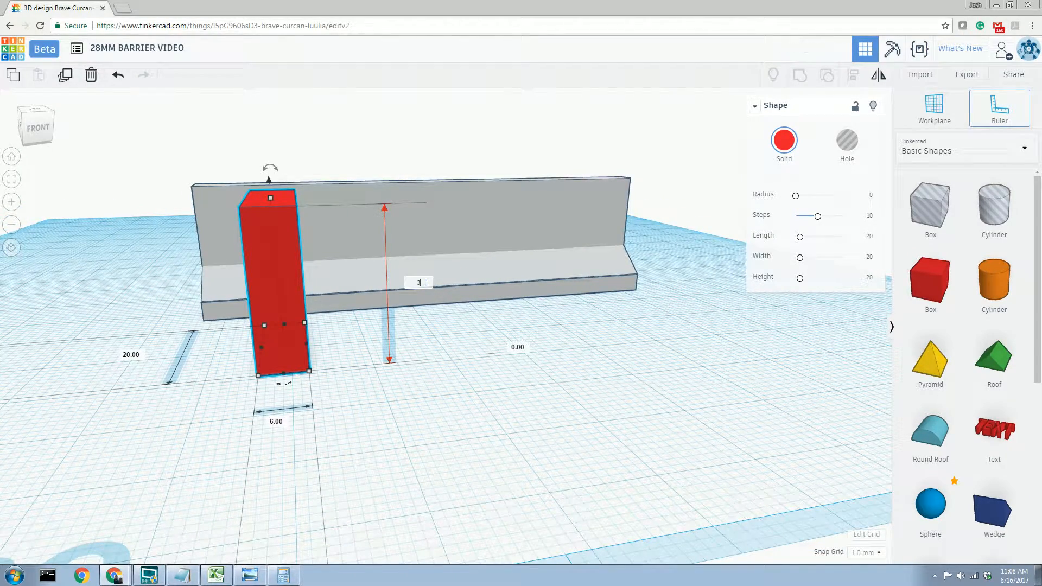
pyautogui.press('Return')
# Step: Move the small red box along the front of the barrier and turn it into a hole
pyautogui.moveTo(304, 339); pyautogui.dragTo(299, 363, button='right')
pyautogui.moveTo(288, 359); pyautogui.dragTo(372, 367)
pyautogui.moveTo(371, 367); pyautogui.dragTo(405, 392, button='right')
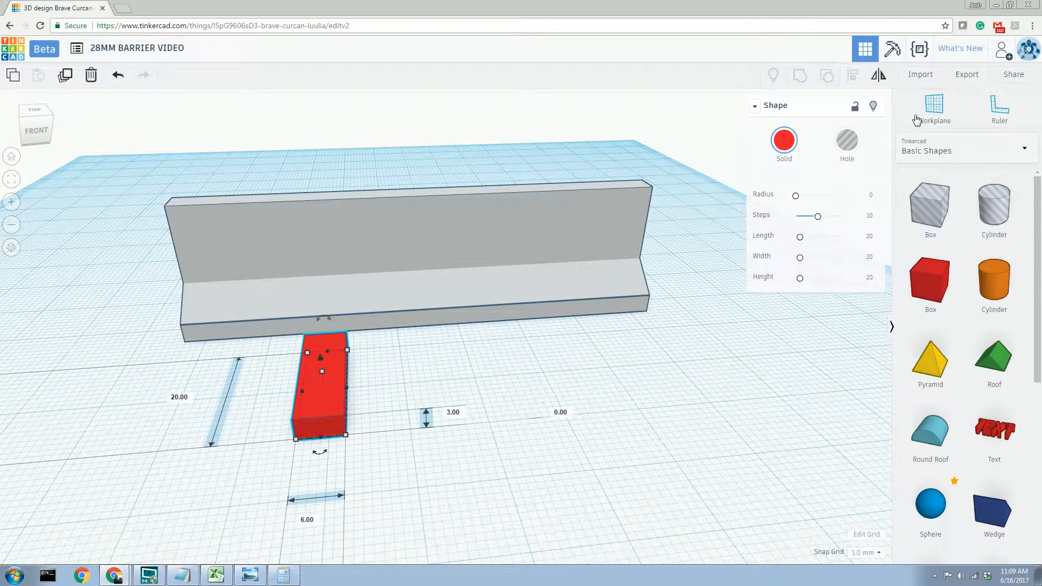
pyautogui.click(847, 140)
pyautogui.moveTo(438, 454); pyautogui.dragTo(464, 450, button='right')
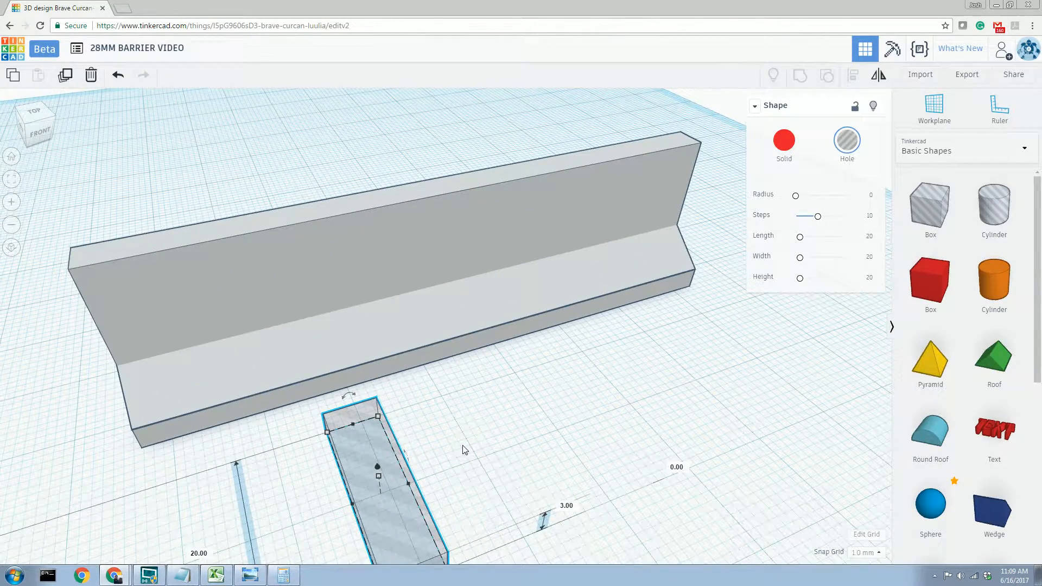
pyautogui.moveTo(434, 392); pyautogui.dragTo(493, 391, button='right')
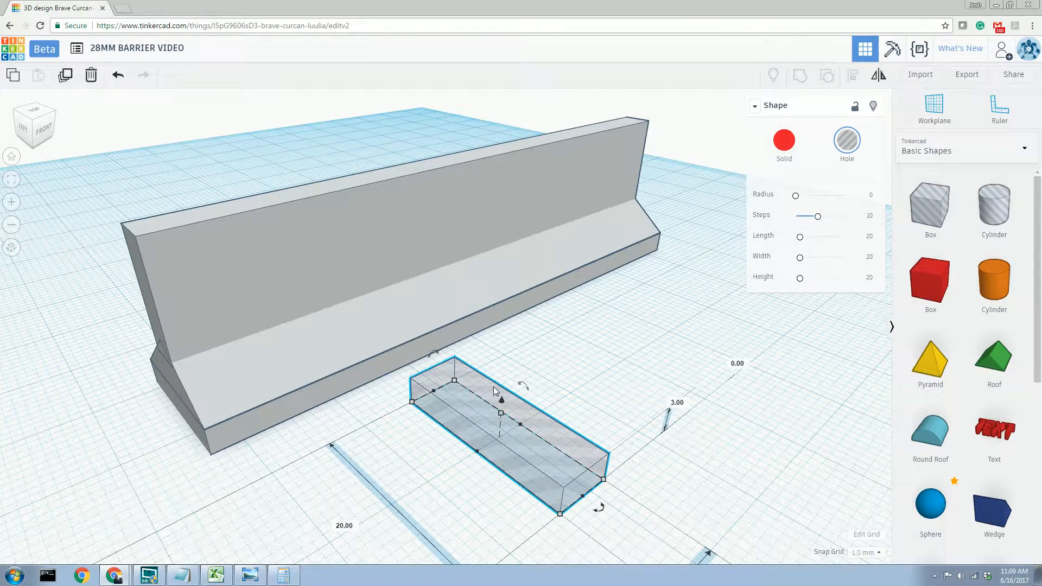
# Step: Position the hole box into the front face of the barrier's base, about a third of the way along its length
pyautogui.moveTo(502, 372); pyautogui.dragTo(412, 434, button='right')
pyautogui.moveTo(406, 458); pyautogui.dragTo(369, 457)
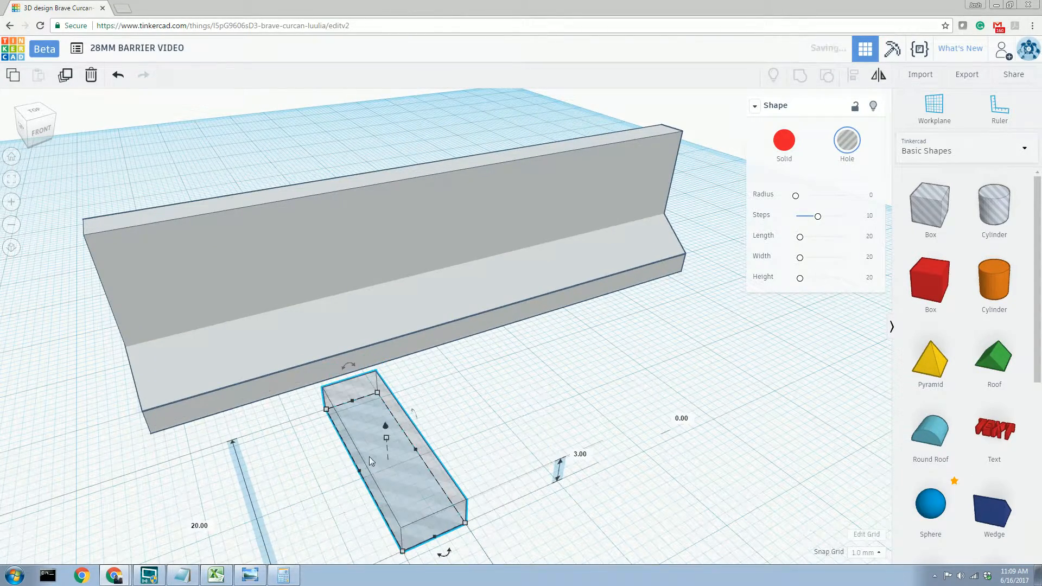
pyautogui.moveTo(425, 496); pyautogui.dragTo(405, 480, button='right')
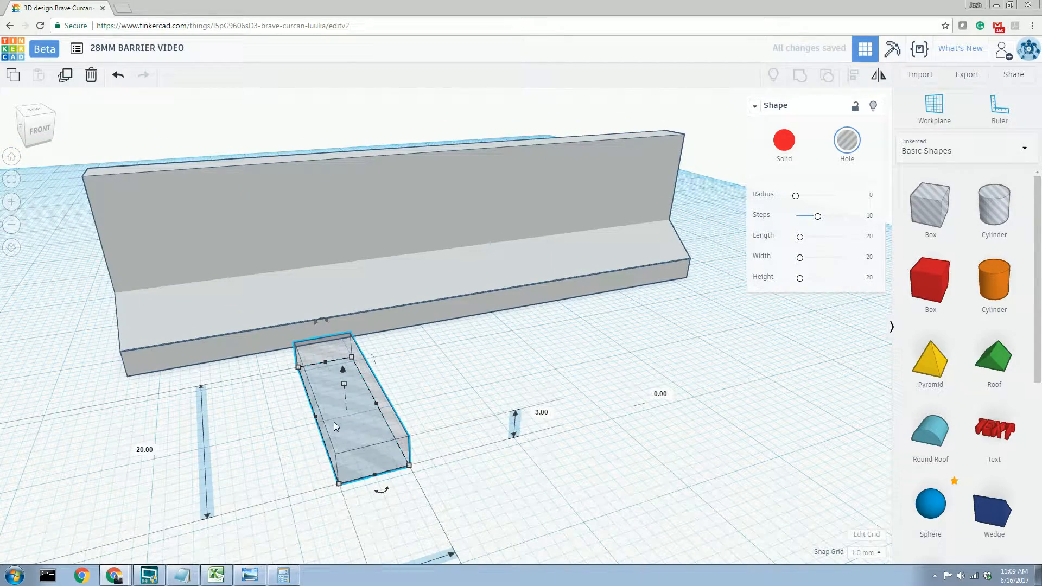
pyautogui.moveTo(334, 421); pyautogui.dragTo(387, 456)
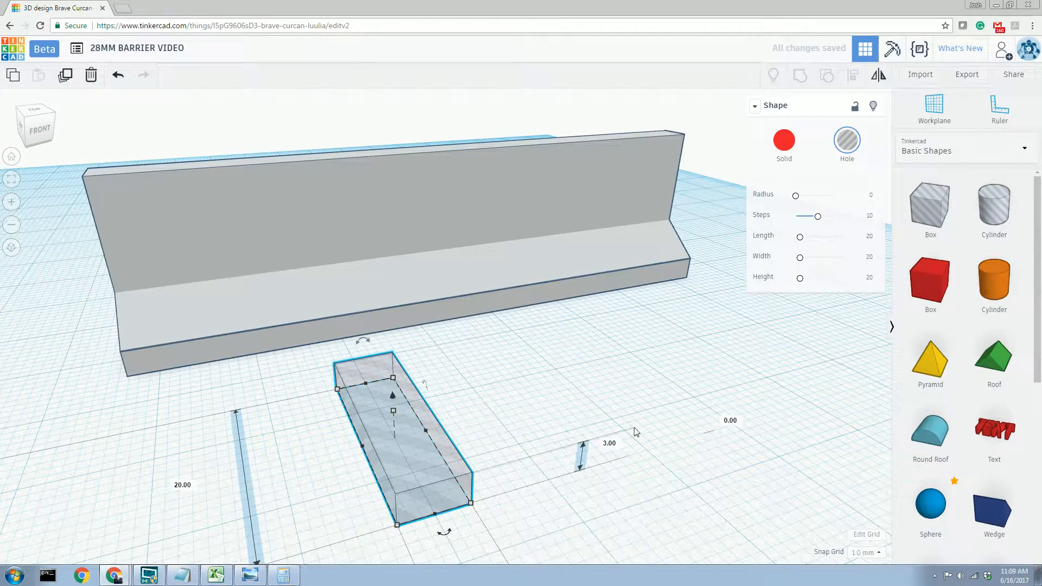
pyautogui.moveTo(422, 431); pyautogui.dragTo(326, 305)
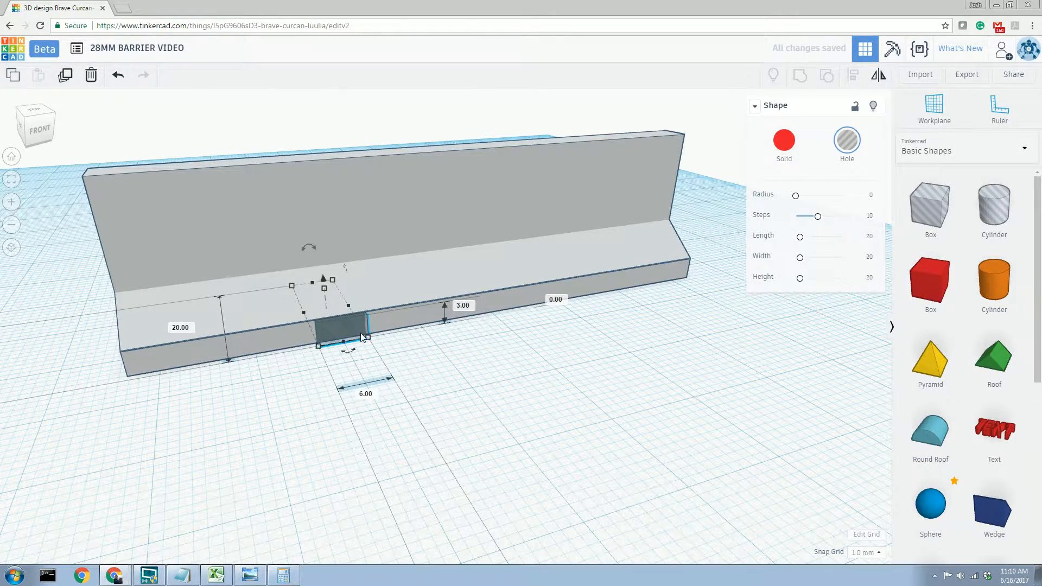
pyautogui.scroll(5, 362, 336)
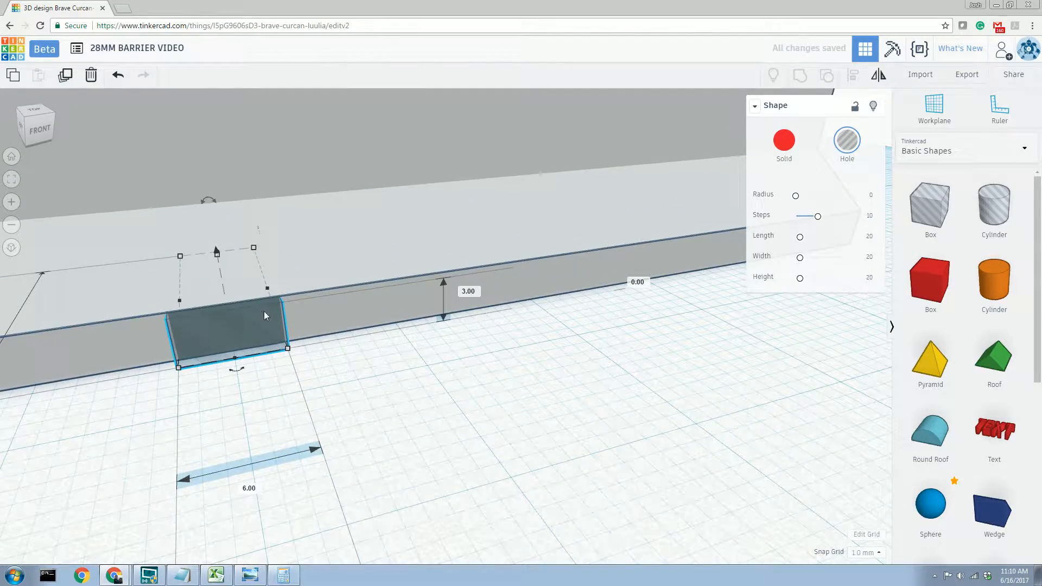
pyautogui.moveTo(211, 361); pyautogui.dragTo(346, 395, button='right')
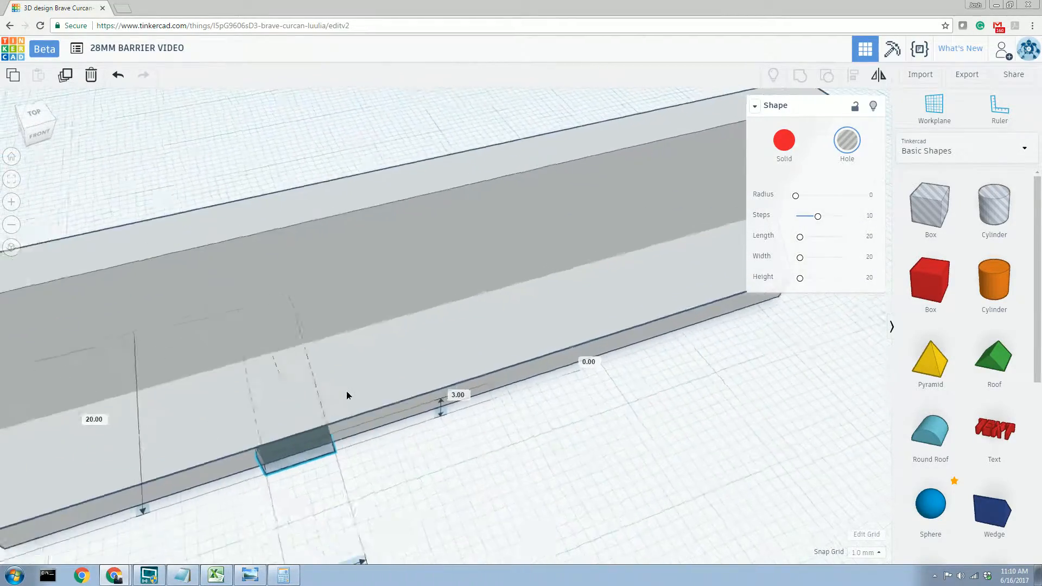
# Step: Try cutting the slot by grouping the base box with the hole box, and undo the grouping
pyautogui.scroll(-4, 353, 407)
pyautogui.moveTo(148, 172); pyautogui.dragTo(223, 239)
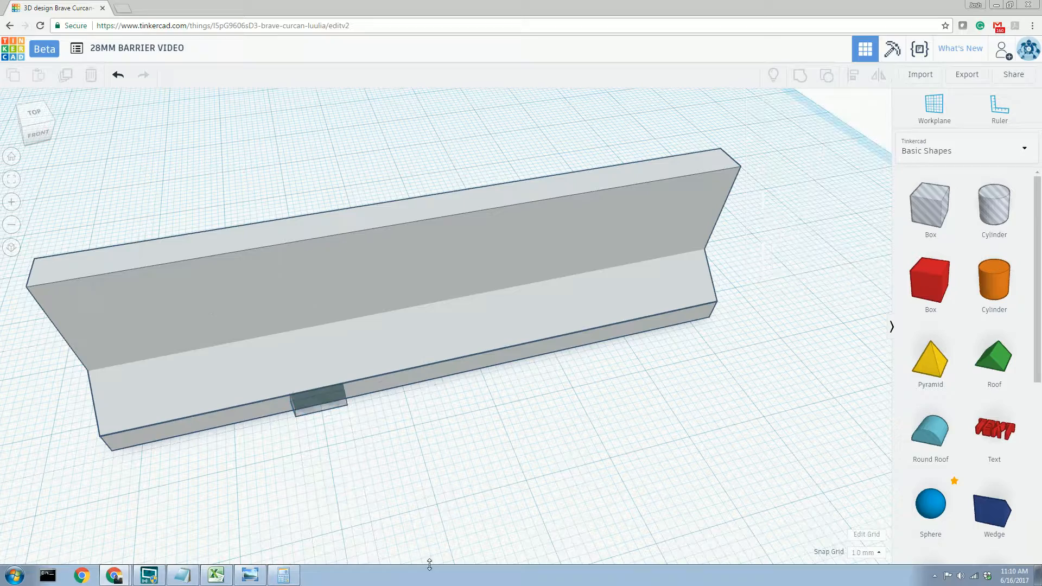
pyautogui.click(365, 396)
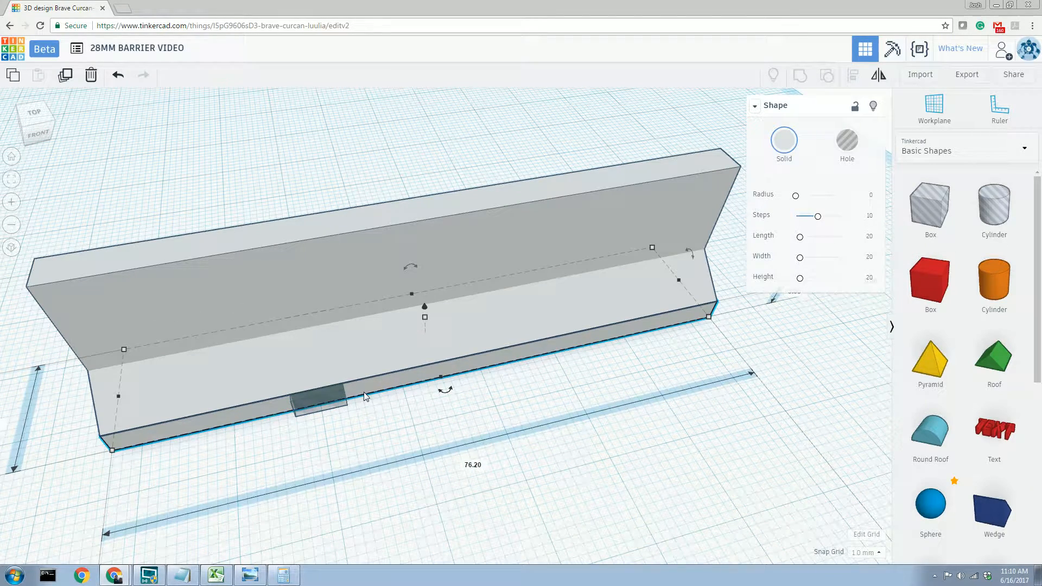
pyautogui.keyDown('shift'); pyautogui.click(324, 396); pyautogui.keyUp('shift')
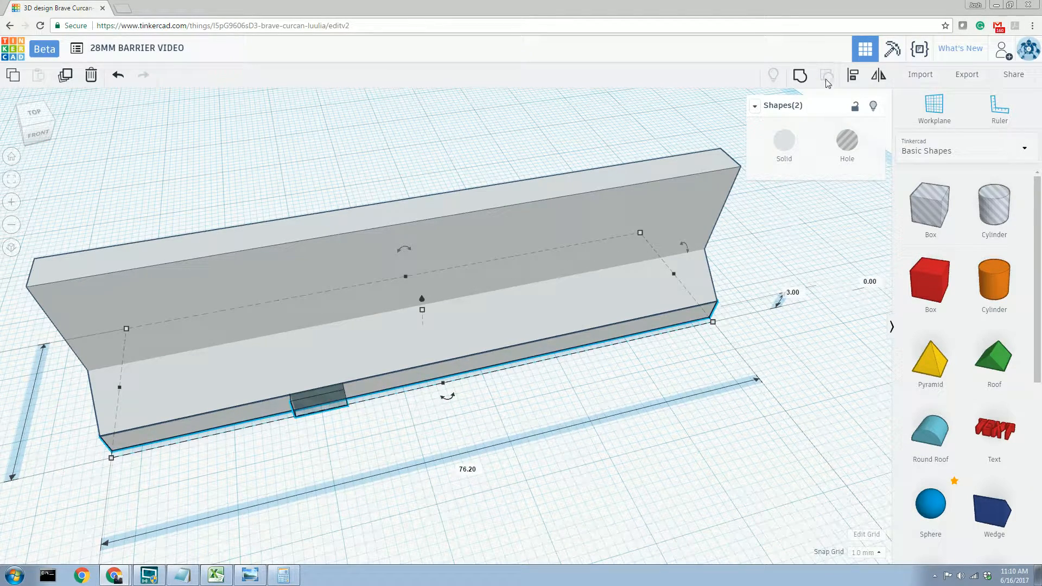
pyautogui.click(800, 75)
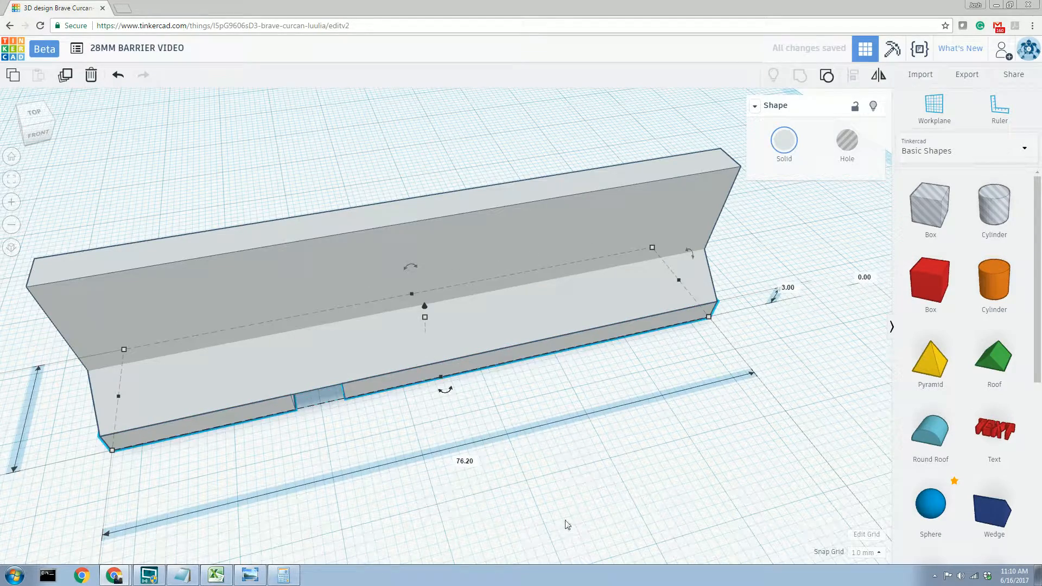
pyautogui.moveTo(505, 492); pyautogui.dragTo(491, 432, button='right')
pyautogui.click(117, 74)
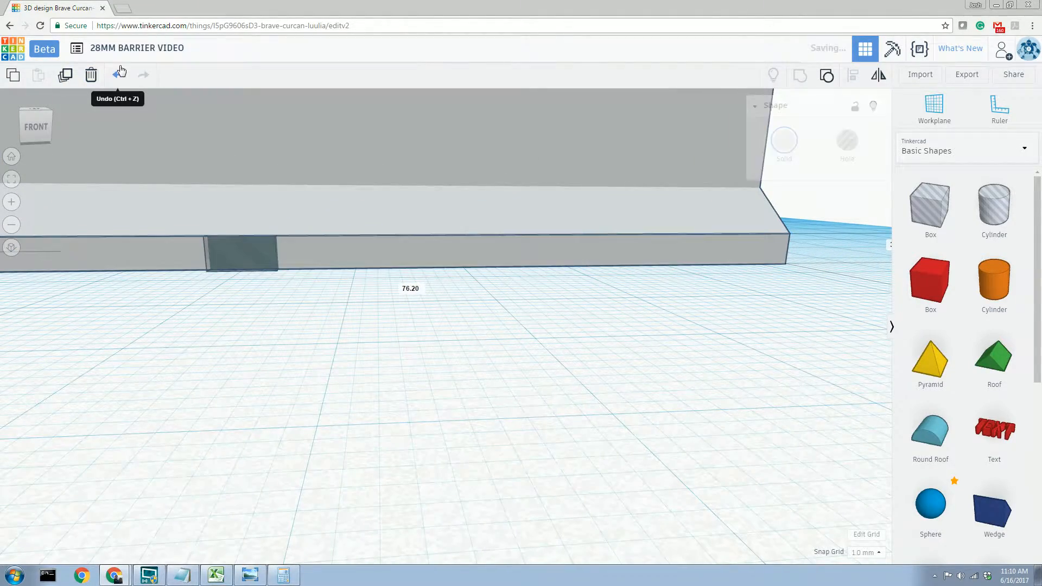
# Step: Switch to the Excel sheet to check the scaled dimensions, and minimize it to reach the barrier drawing
pyautogui.moveTo(188, 270); pyautogui.dragTo(202, 301, button='right')
pyautogui.scroll(-1, 203, 303)
pyautogui.scroll(1, 202, 326)
pyautogui.scroll(-1, 200, 397)
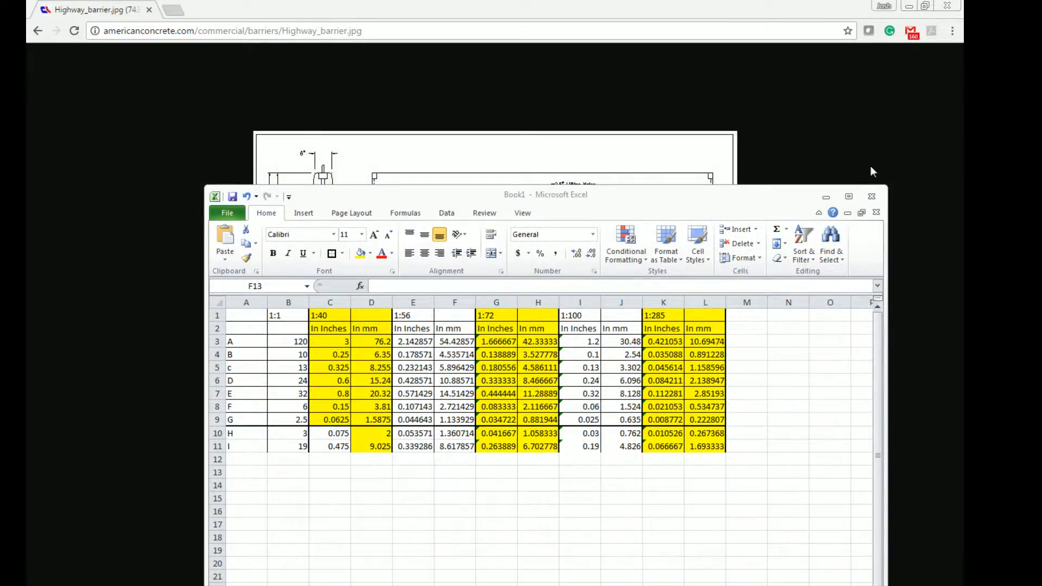
pyautogui.click(825, 197)
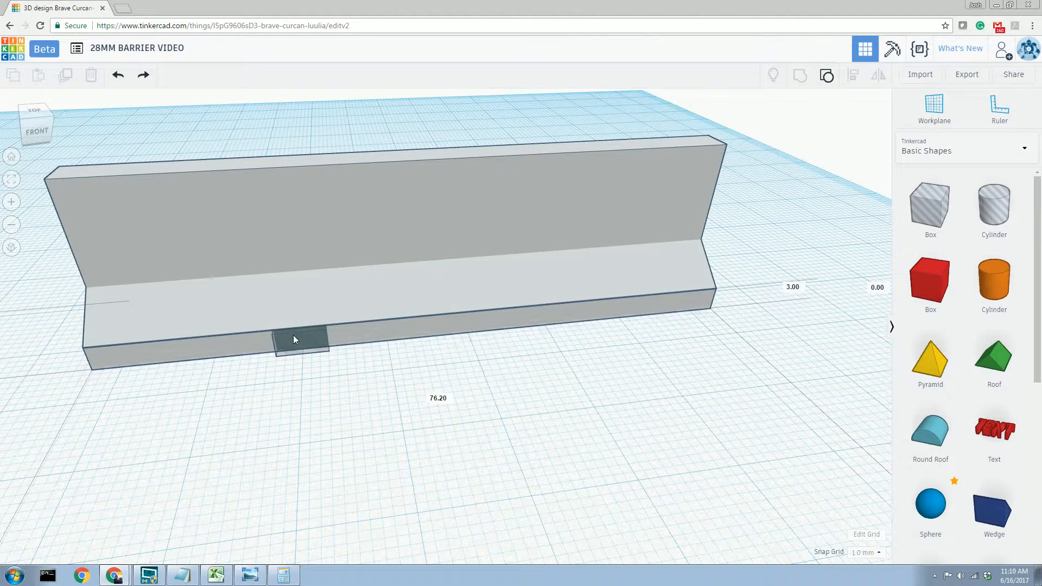
# Step: Duplicate the hole box in the base's front face and move the copy along the base to a second slot position
pyautogui.click(293, 340)
pyautogui.scroll(4, 293, 339)
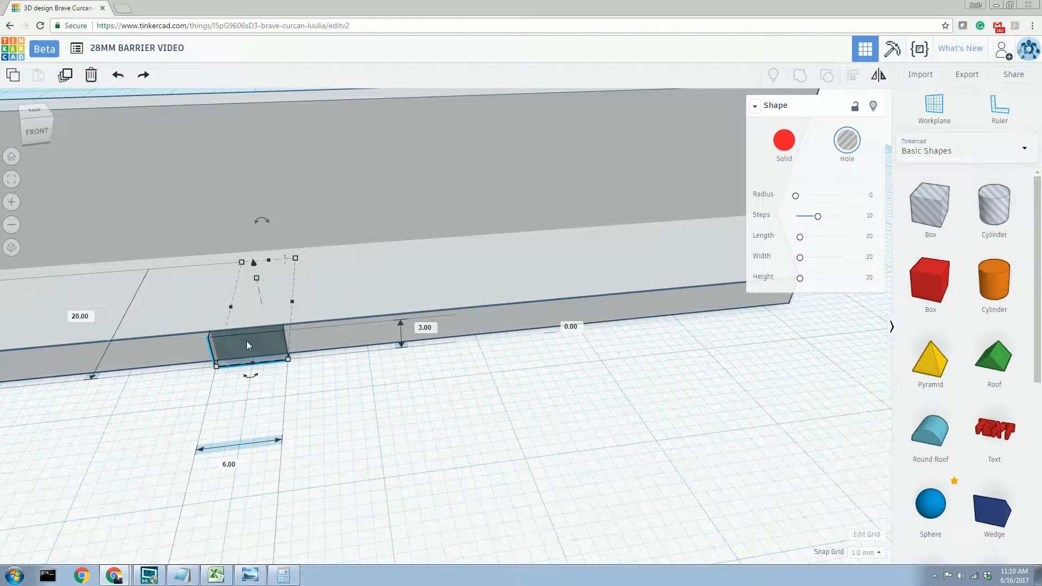
pyautogui.click(246, 341)
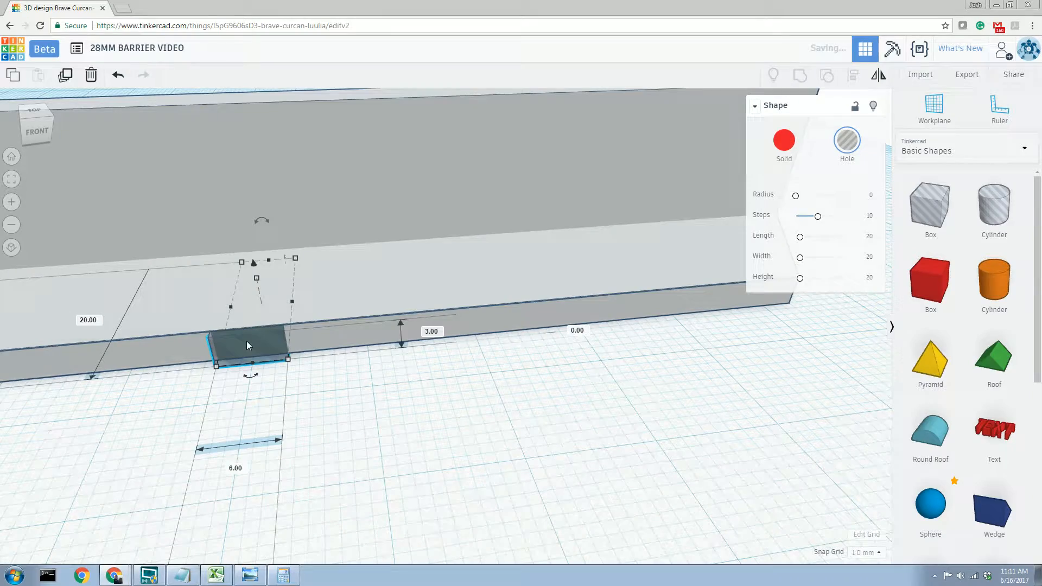
pyautogui.moveTo(330, 379); pyautogui.dragTo(275, 379, button='right')
pyautogui.scroll(2, 251, 360)
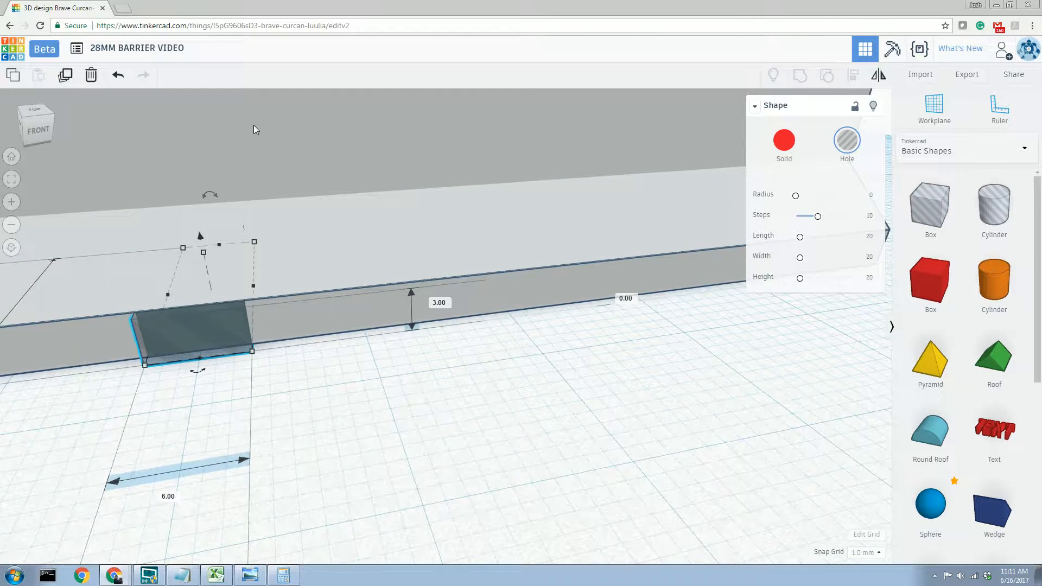
pyautogui.moveTo(256, 326); pyautogui.dragTo(238, 353, button='right')
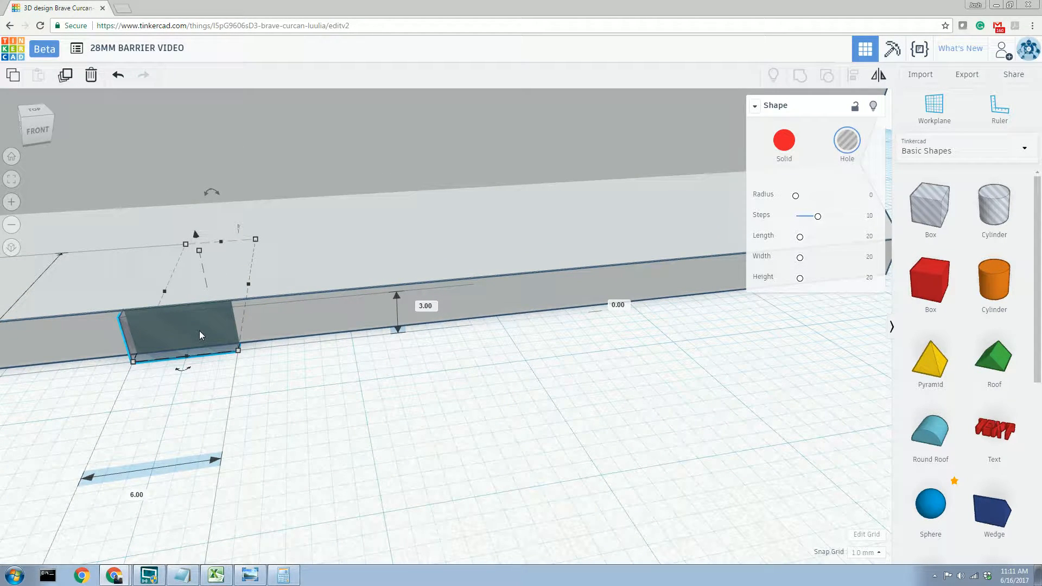
pyautogui.press('Right')
pyautogui.press('Right')
pyautogui.press('Right')
pyautogui.press('Right')
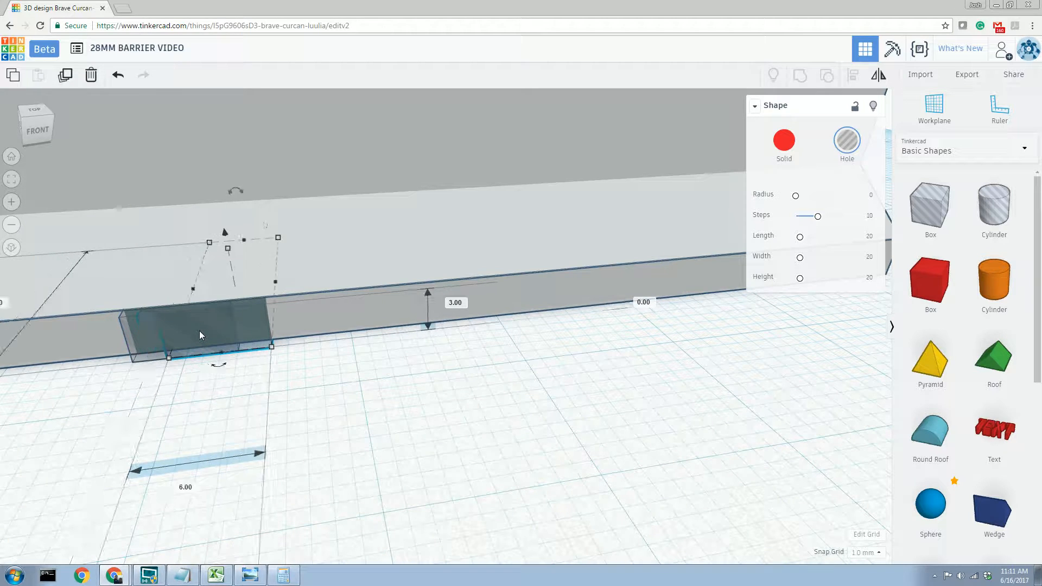
pyautogui.press('Right')
pyautogui.press('Right')
pyautogui.press('Right')
pyautogui.press('Right')
pyautogui.press('Right')
pyautogui.press('Right')
pyautogui.press('Right')
pyautogui.press('Right')
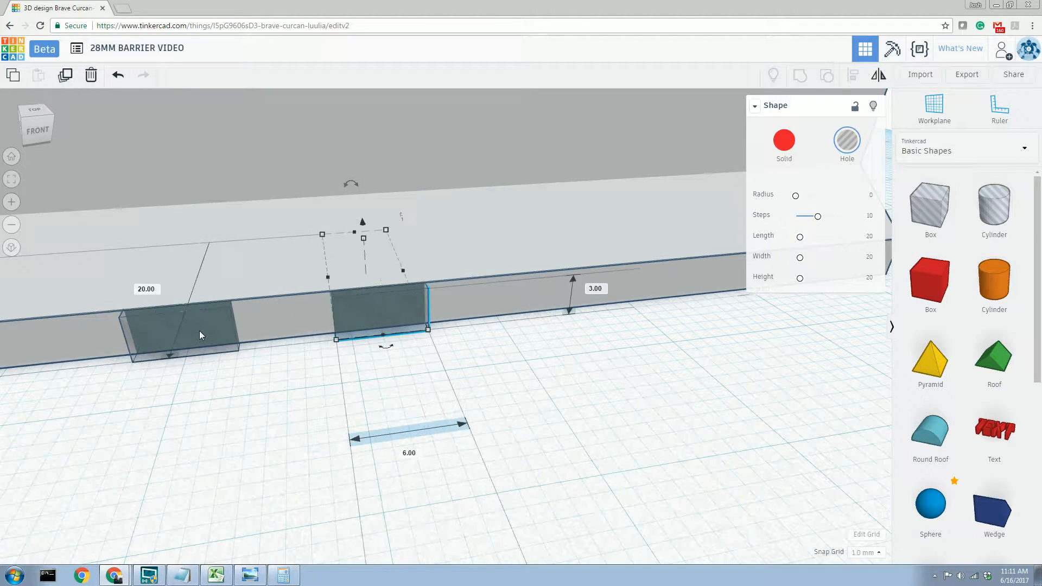
pyautogui.press('Right')
pyautogui.press('Right')
pyautogui.press('Right')
pyautogui.press('Right')
pyautogui.press('Right')
pyautogui.press('Right')
pyautogui.press('Right')
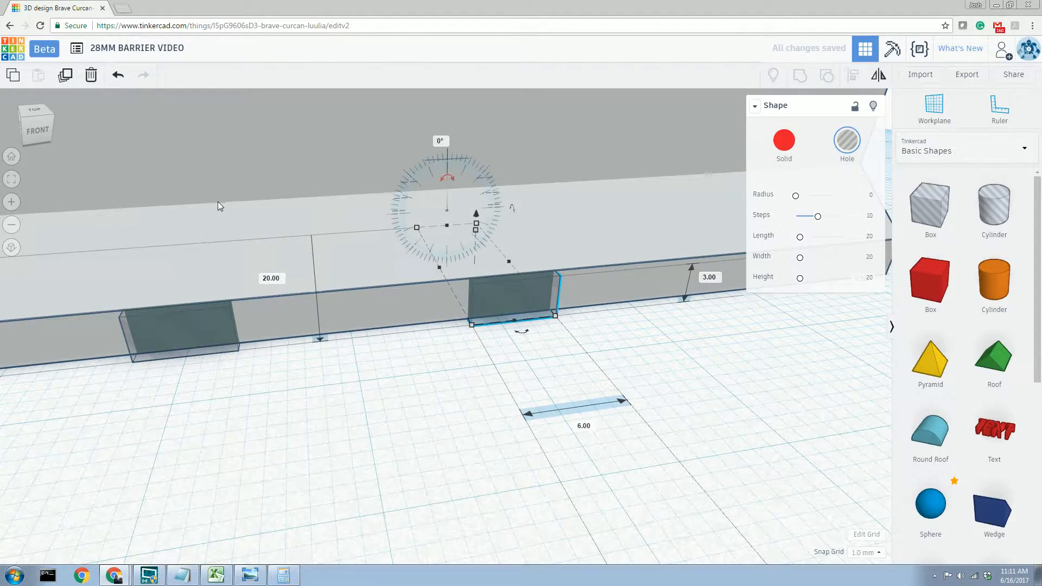
# Step: Fine-tune the copied hole box's position along the base to adjust its spacing from the first hole box
pyautogui.scroll(-4, 219, 204)
pyautogui.moveTo(208, 232); pyautogui.dragTo(238, 272, button='right')
pyautogui.moveTo(360, 422); pyautogui.dragTo(357, 372, button='right')
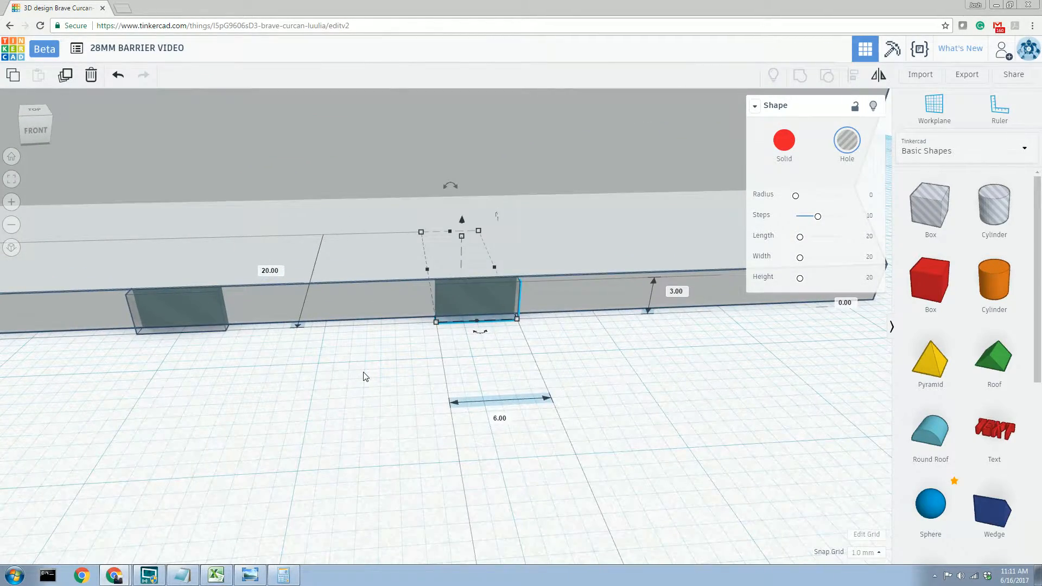
pyautogui.press('Left')
pyautogui.press('Left')
pyautogui.press('Left')
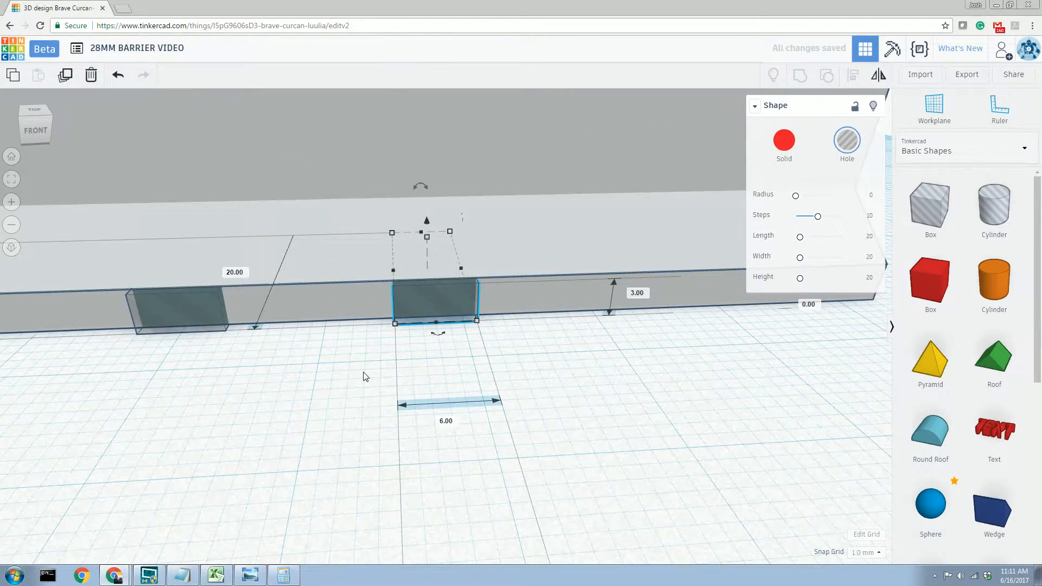
pyautogui.press('Right')
pyautogui.press('Right')
pyautogui.press('Right')
pyautogui.press('Right')
pyautogui.press('Right')
pyautogui.press('Left')
pyautogui.press('Left')
pyautogui.press('Left')
pyautogui.press('Left')
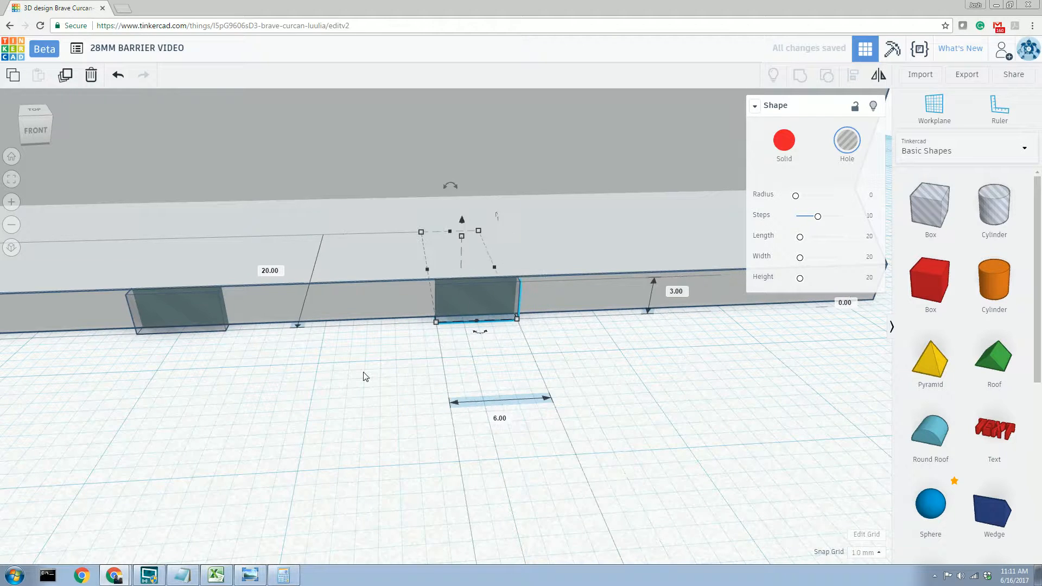
pyautogui.press('Right')
pyautogui.press('Right')
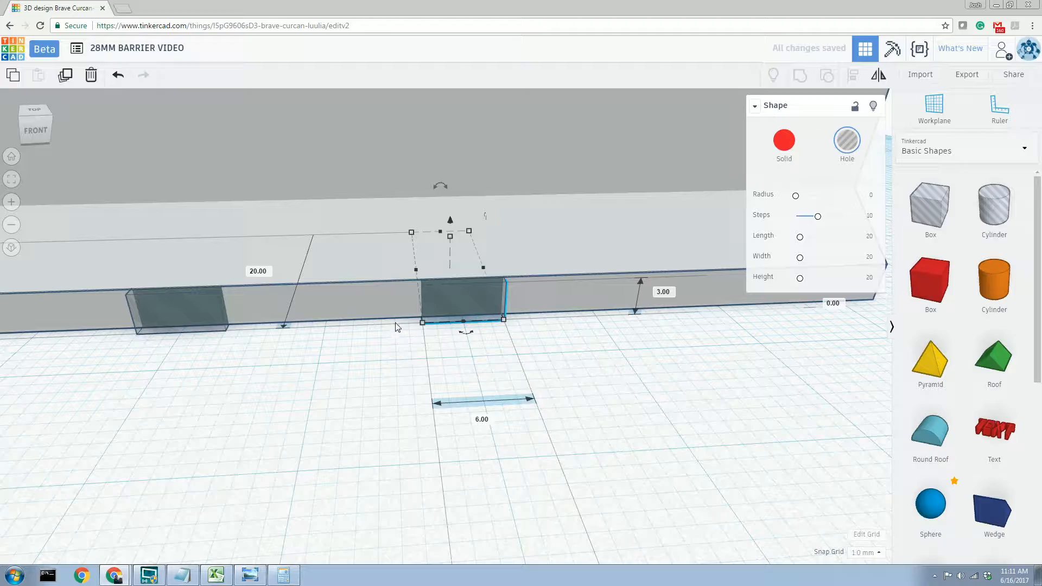
# Step: Move the copied hole box 3 mm farther from the first one along the barrier's base
pyautogui.scroll(-6, 420, 356)
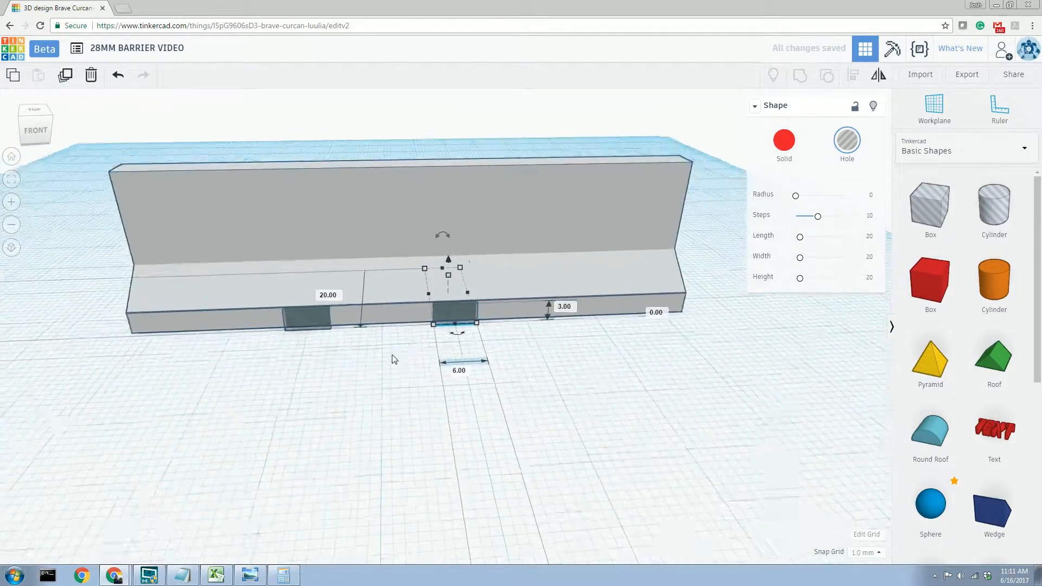
pyautogui.scroll(-2, 337, 374)
pyautogui.scroll(2, 336, 385)
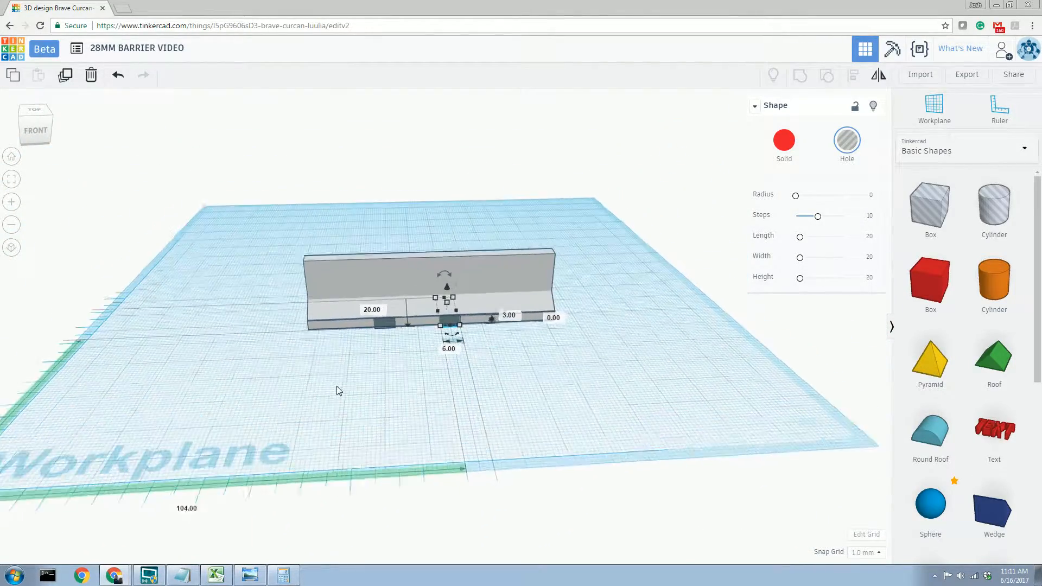
pyautogui.moveTo(355, 411); pyautogui.dragTo(426, 383, button='middle')
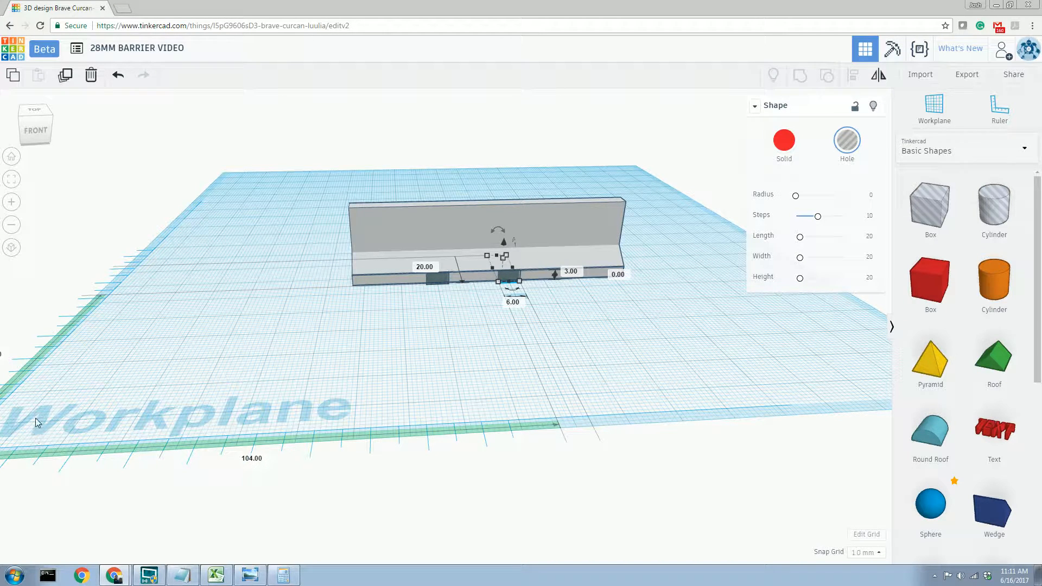
pyautogui.press('Right')
pyautogui.press('Right')
pyautogui.press('Right')
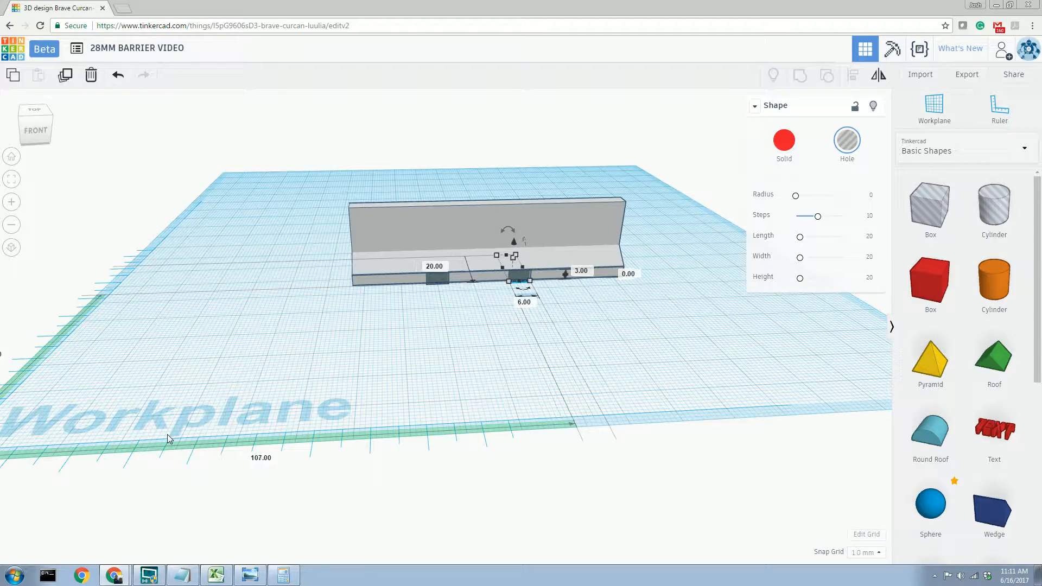
# Step: Set the snap grid to 0.1 mm and shift the copied hole box slightly farther along the base
pyautogui.scroll(5, 326, 451)
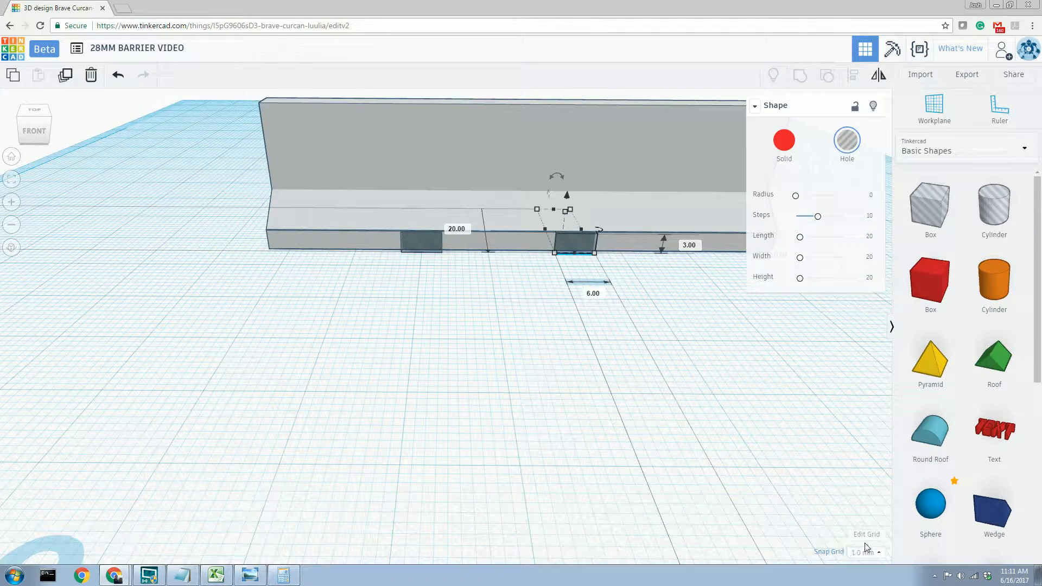
pyautogui.click(881, 551)
pyautogui.click(885, 468)
pyautogui.scroll(5, 540, 321)
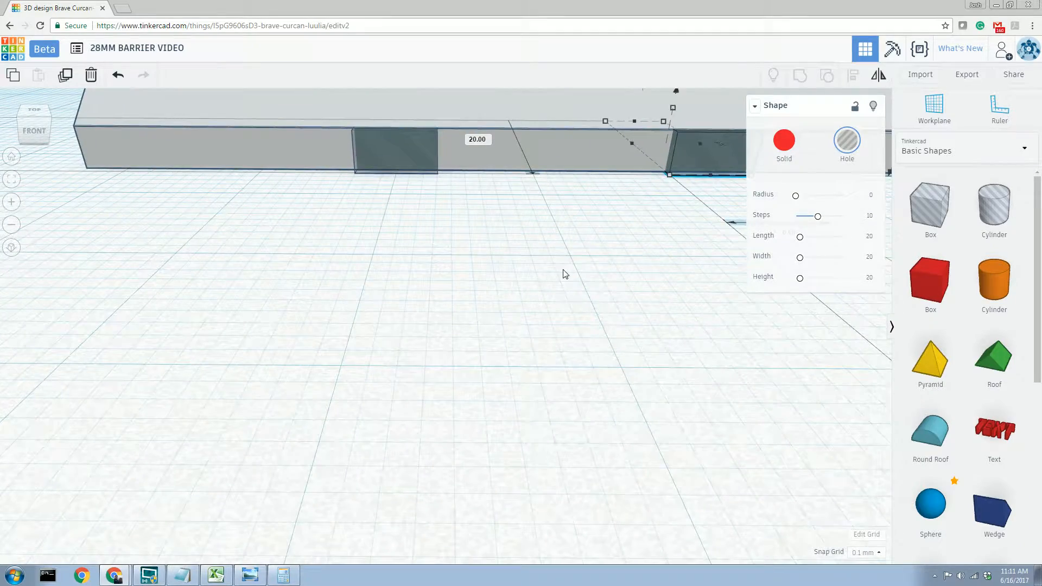
pyautogui.moveTo(597, 208); pyautogui.dragTo(499, 299, button='middle')
pyautogui.scroll(-3, 499, 299)
pyautogui.moveTo(496, 308); pyautogui.dragTo(516, 344, button='right')
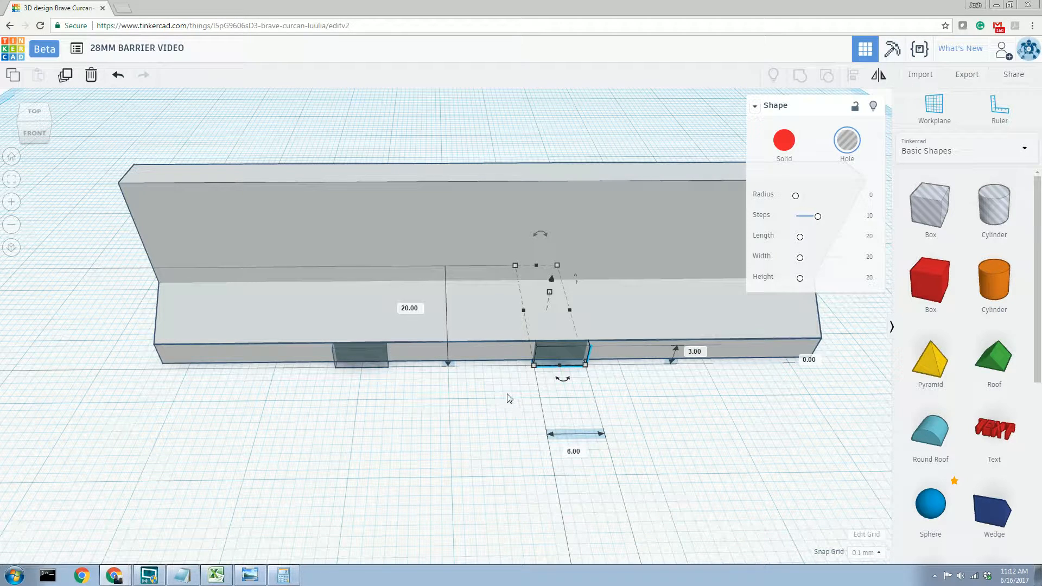
pyautogui.moveTo(554, 354); pyautogui.dragTo(577, 353)
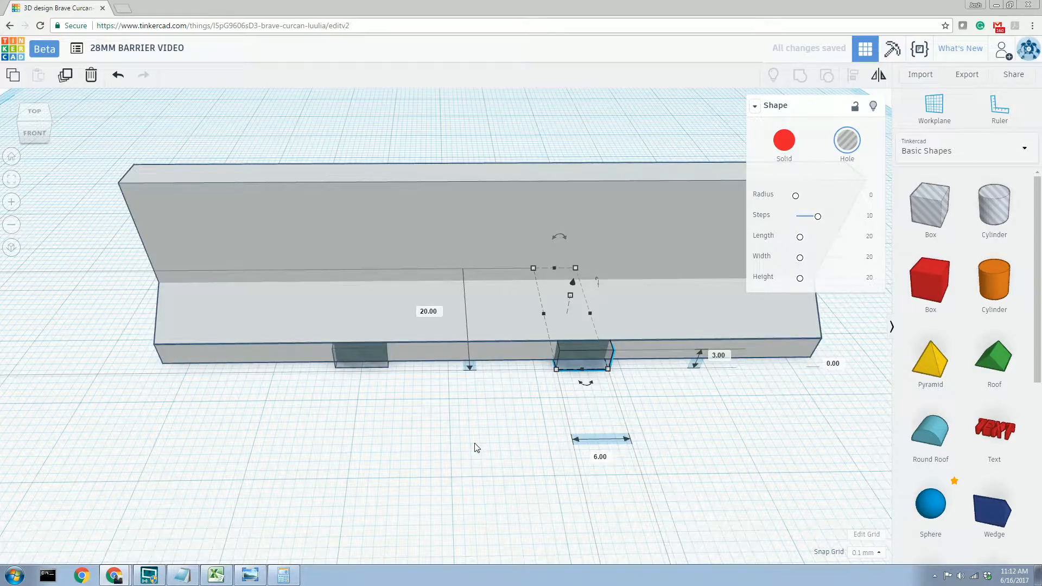
pyautogui.scroll(-2, 475, 444)
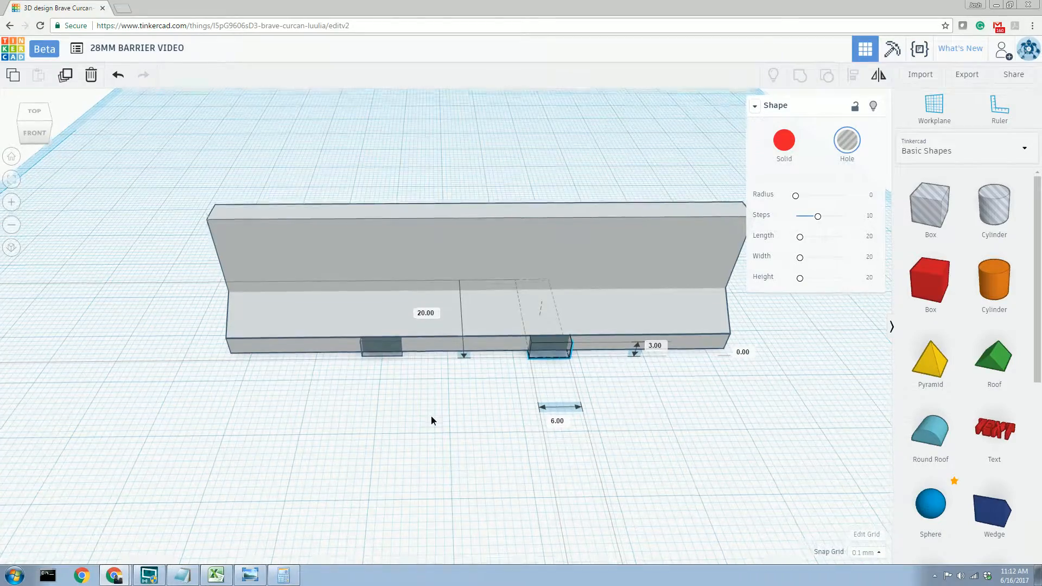
pyautogui.moveTo(423, 397); pyautogui.dragTo(302, 365, button='right')
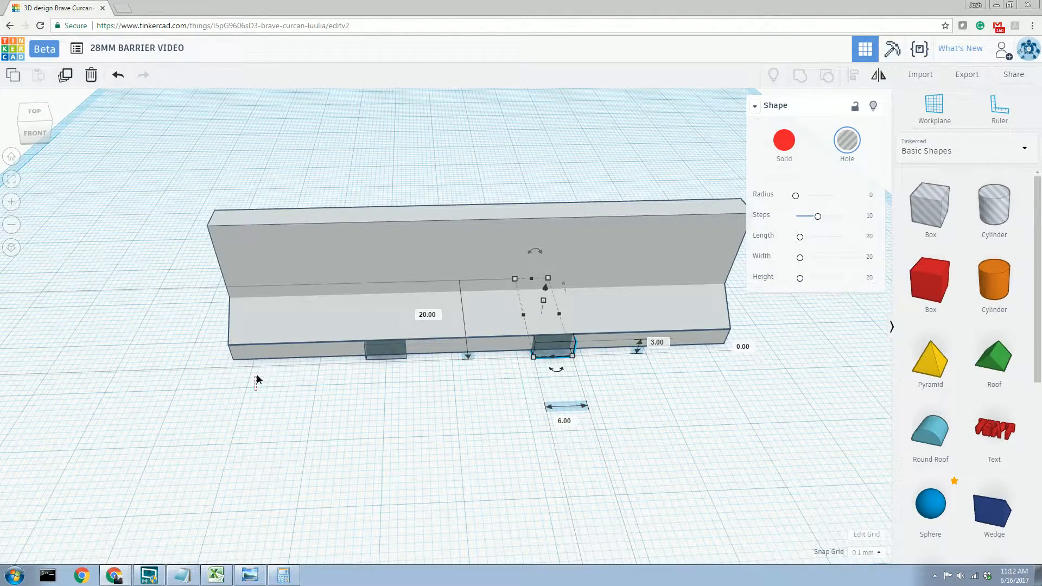
pyautogui.moveTo(274, 362); pyautogui.dragTo(703, 361)
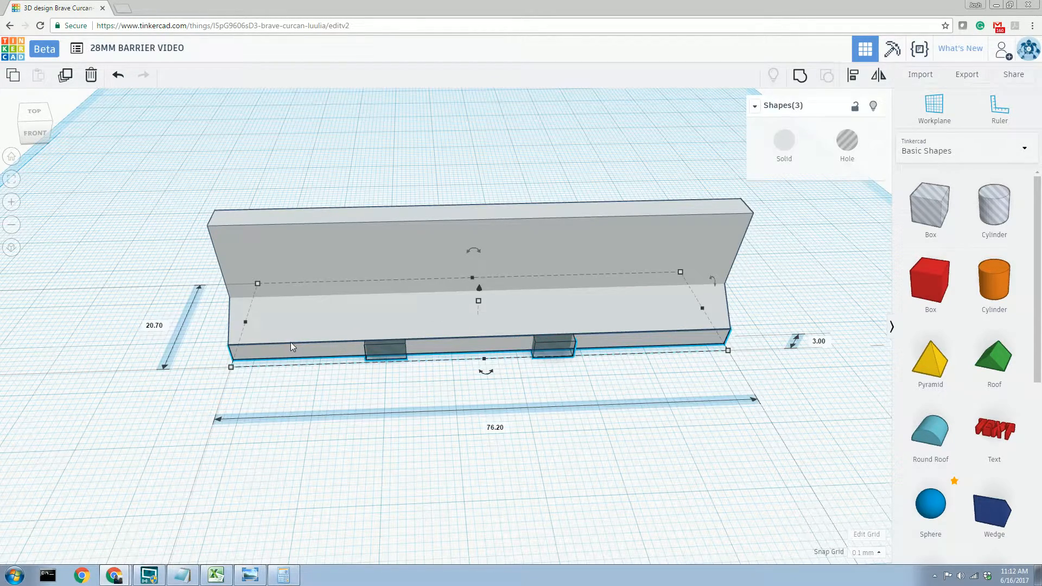
pyautogui.click(307, 398)
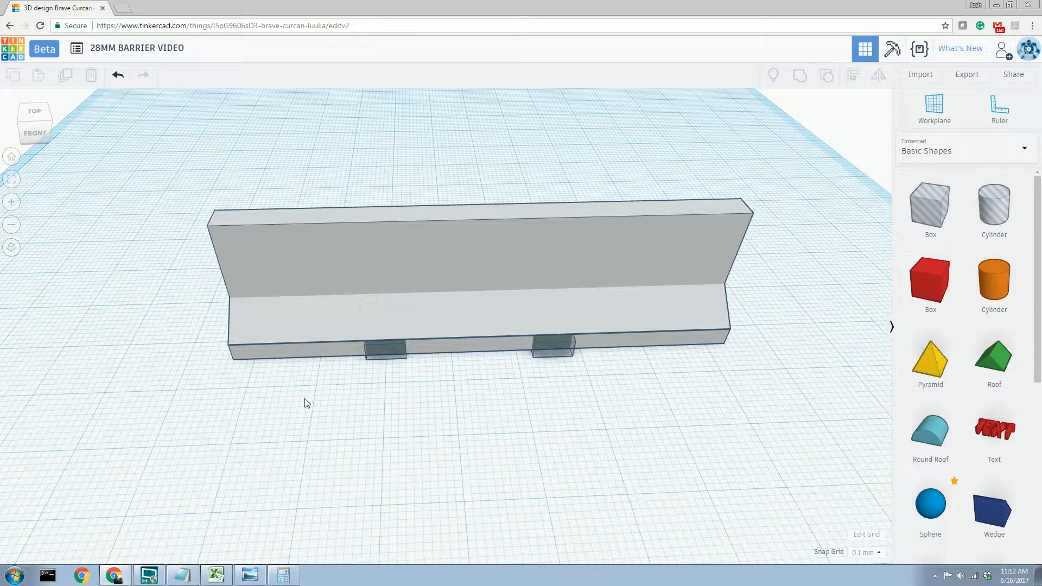
# Step: Select the base box and both hole boxes, and align their centres along the barrier's length
pyautogui.click(330, 353)
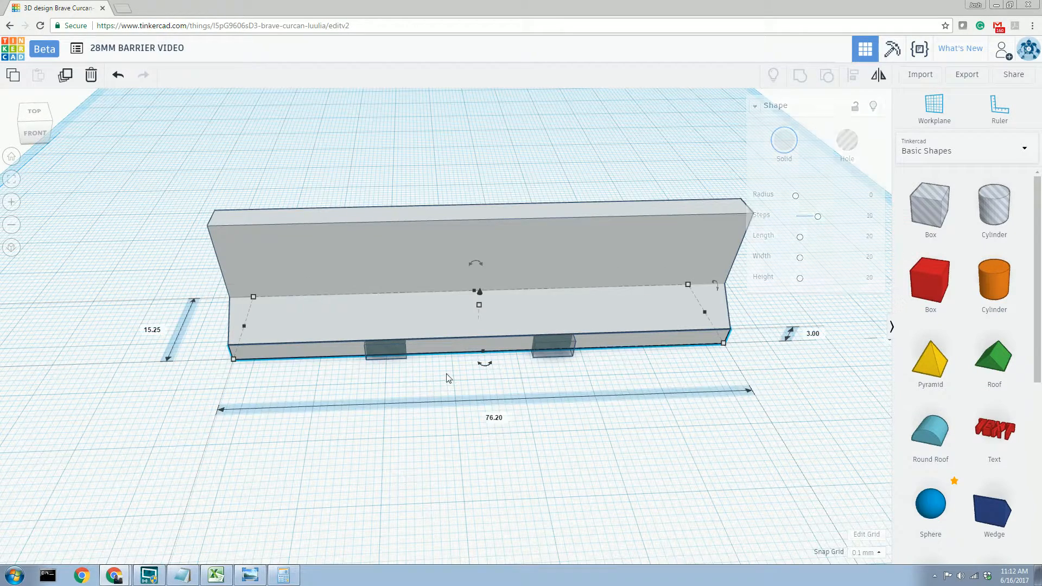
pyautogui.keyDown('shift'); pyautogui.click(399, 347); pyautogui.keyUp('shift')
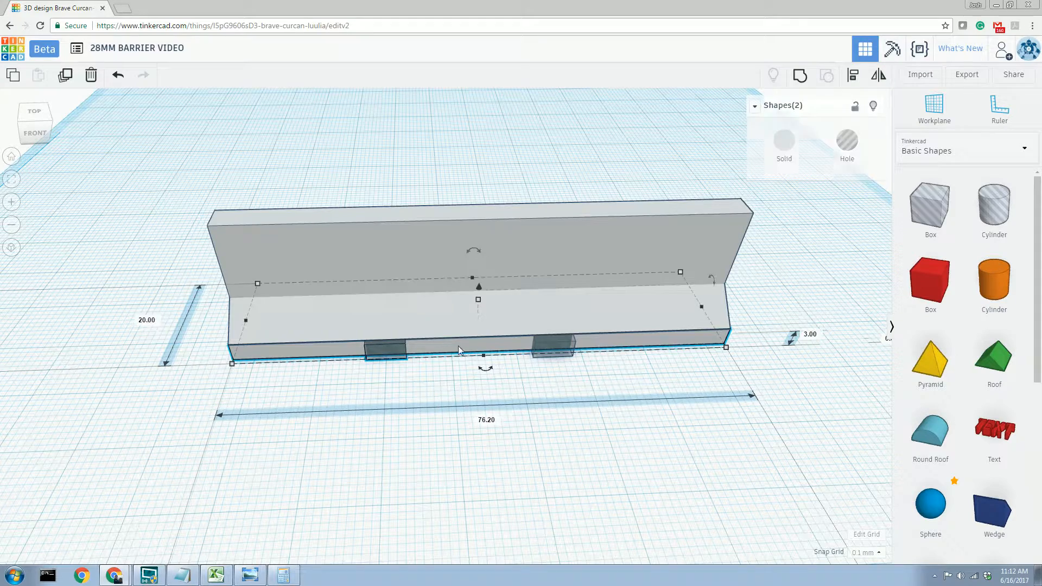
pyautogui.keyDown('shift'); pyautogui.click(542, 342); pyautogui.keyUp('shift')
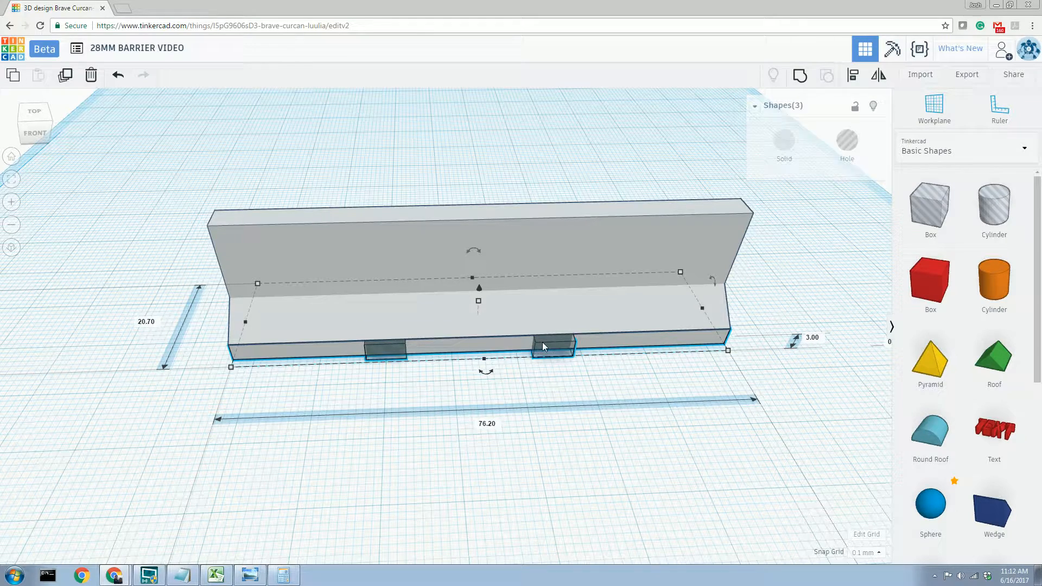
pyautogui.click(851, 75)
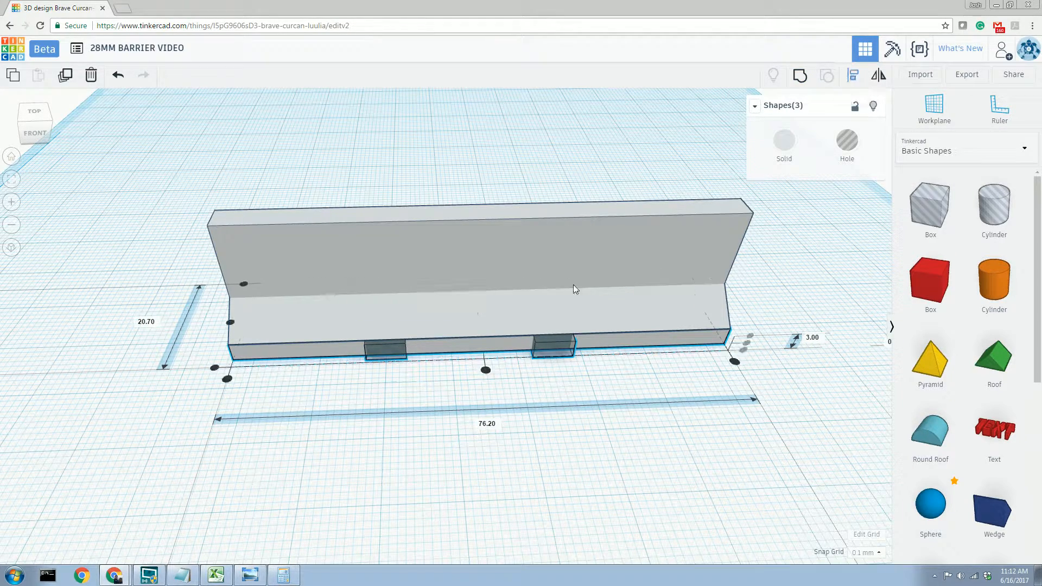
pyautogui.click(486, 370)
pyautogui.scroll(5, 486, 369)
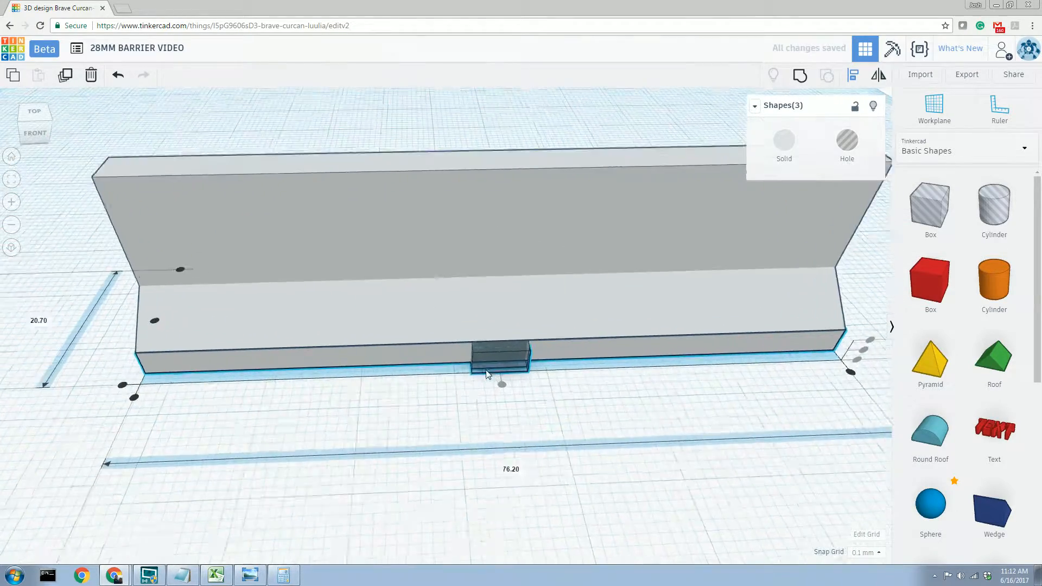
pyautogui.moveTo(534, 408); pyautogui.dragTo(499, 397, button='right')
pyautogui.scroll(-5, 503, 399)
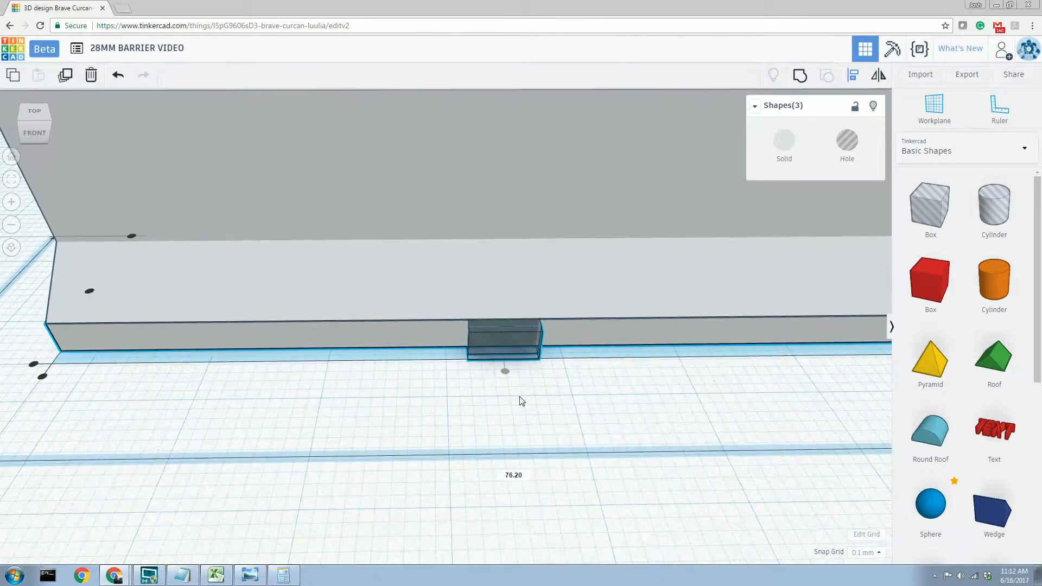
pyautogui.scroll(3, 520, 401)
pyautogui.scroll(2, 521, 401)
pyautogui.click(533, 361)
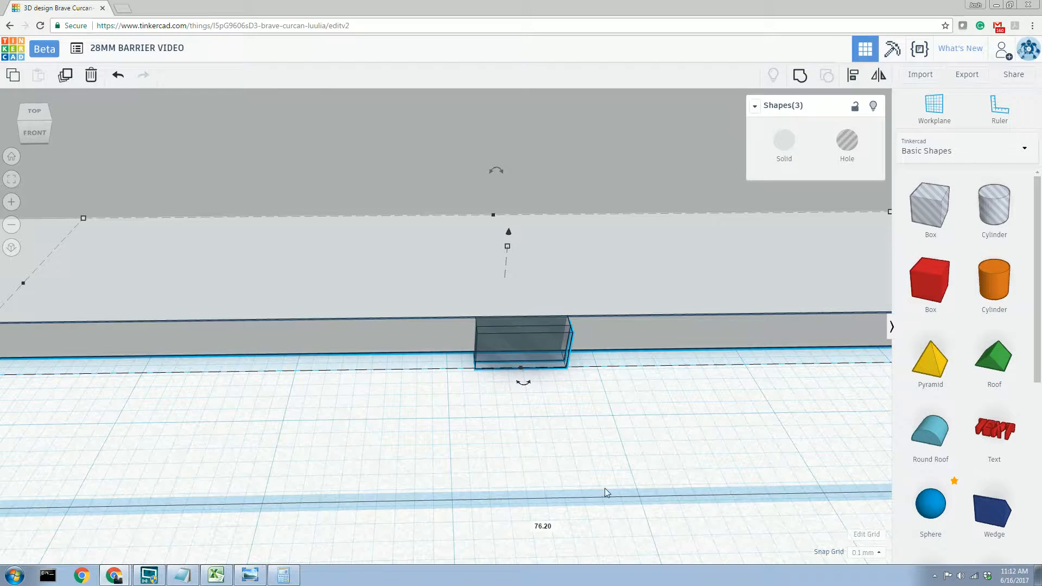
# Step: Set the snap grid to 1.0 mm and move one of the two overlapping hole boxes about 12 mm toward the barrier's right end
pyautogui.scroll(-5, 471, 329)
pyautogui.click(471, 329)
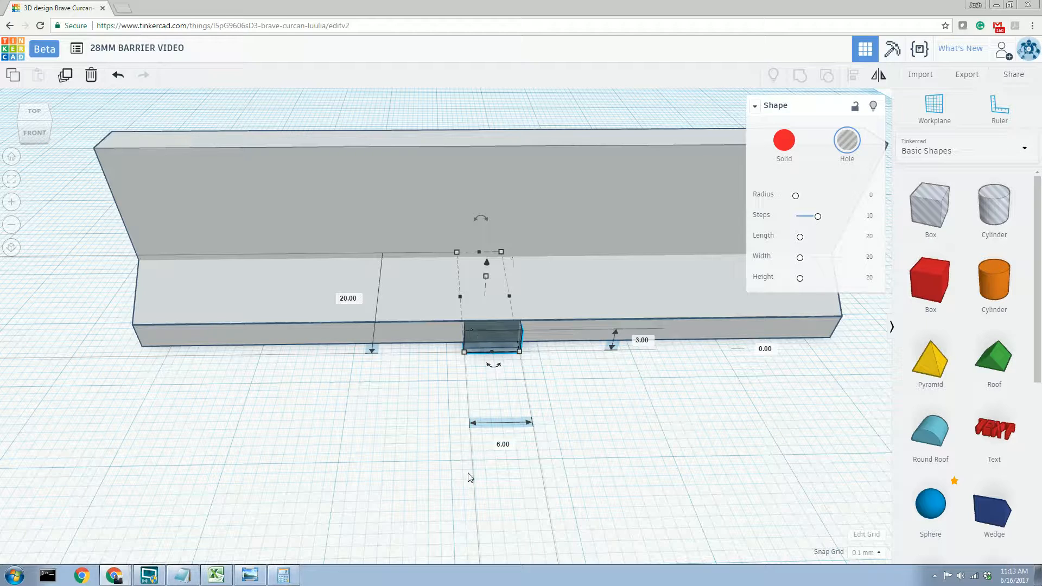
pyautogui.click(881, 552)
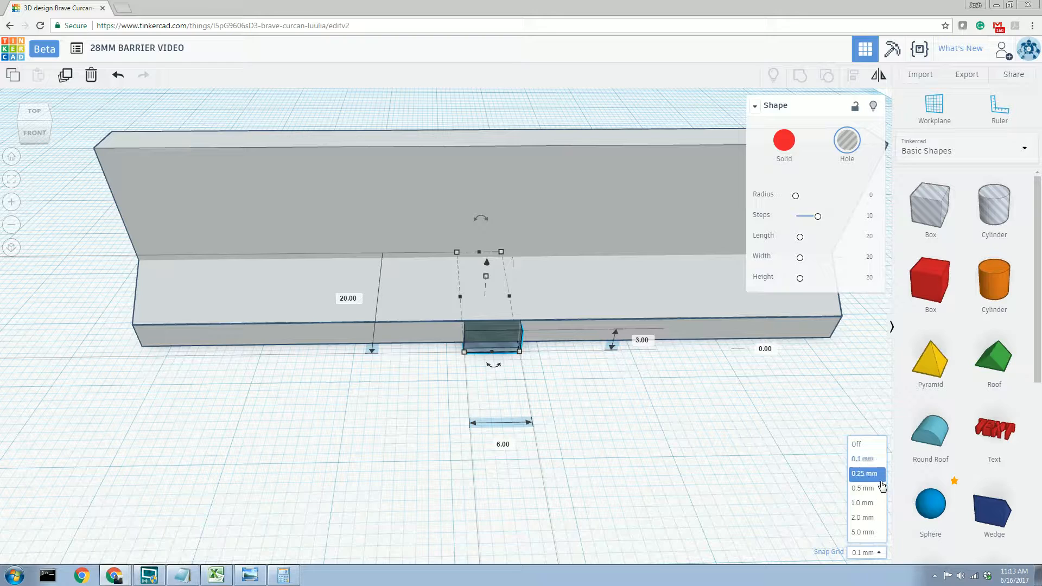
pyautogui.click(868, 502)
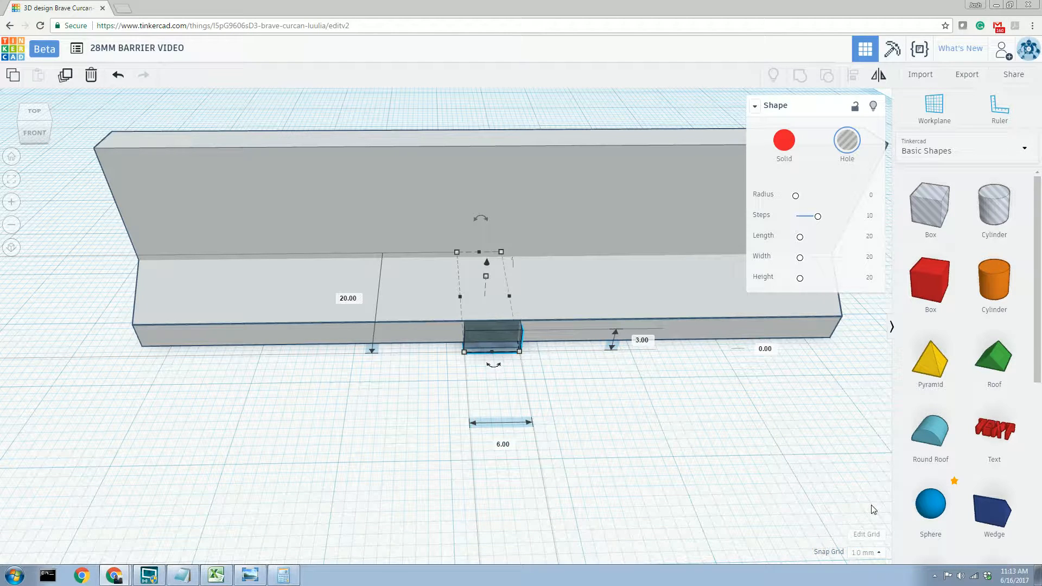
pyautogui.press('Right')
pyautogui.press('Right')
pyautogui.press('Right')
pyautogui.press('Right')
pyautogui.press('Right')
pyautogui.press('Right')
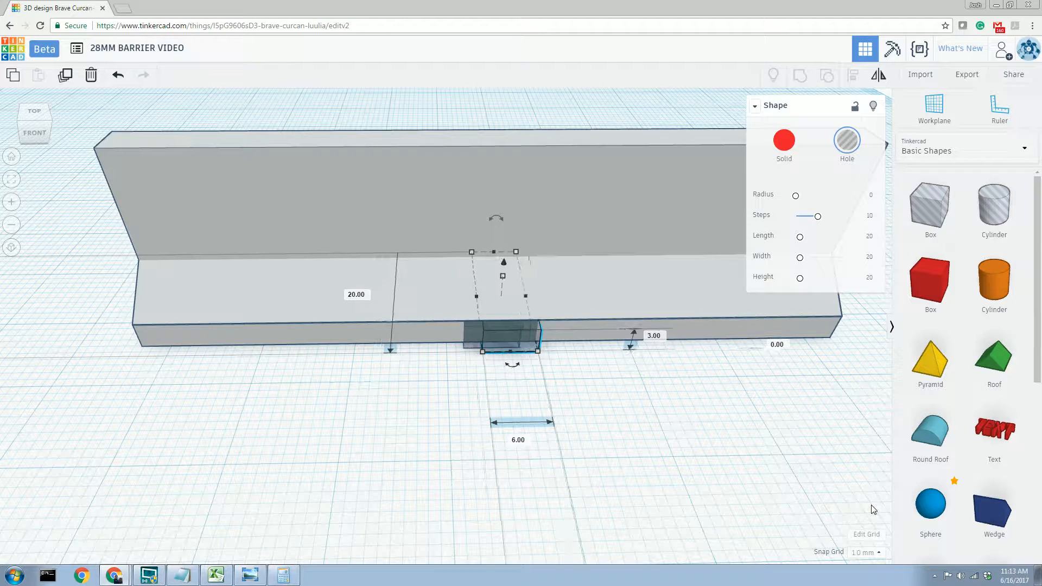
pyautogui.press('Right')
pyautogui.press('Right')
pyautogui.press('Right')
pyautogui.press('Right')
pyautogui.press('Right')
pyautogui.press('Right')
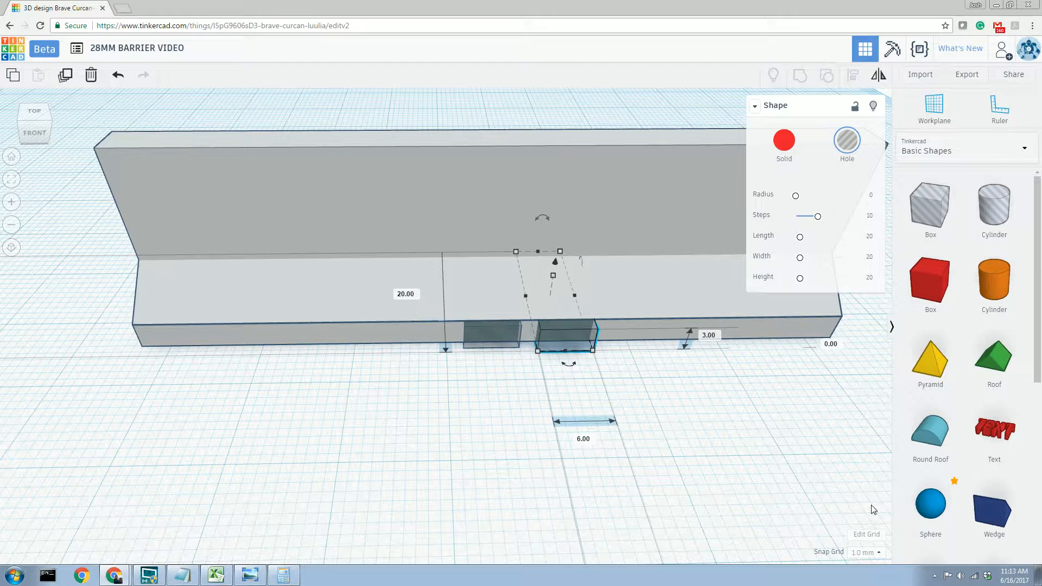
pyautogui.press('Right')
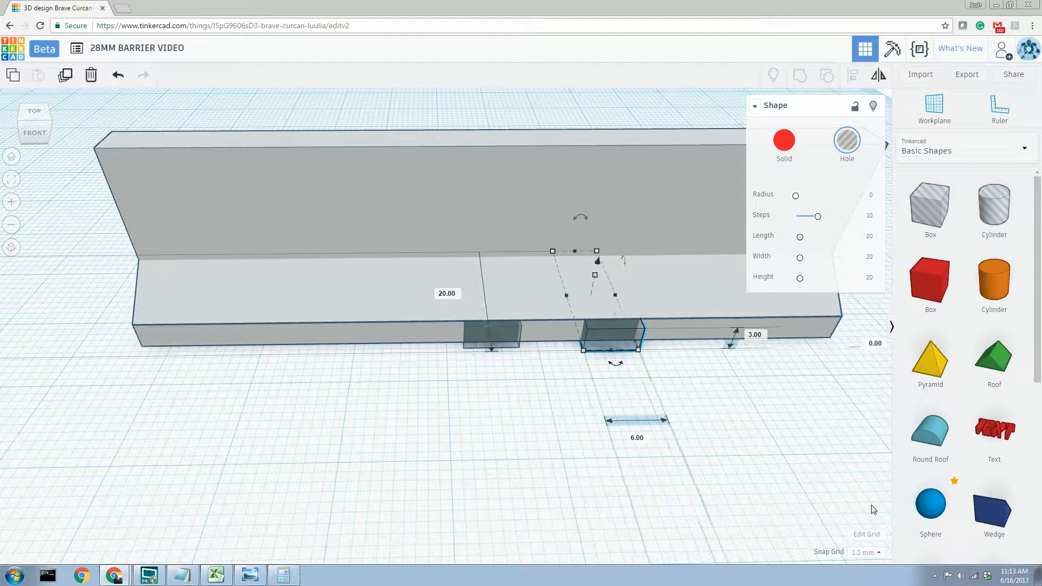
# Step: Move the other hole box about 12 mm from the barrier's centre toward its left end
pyautogui.click(479, 340)
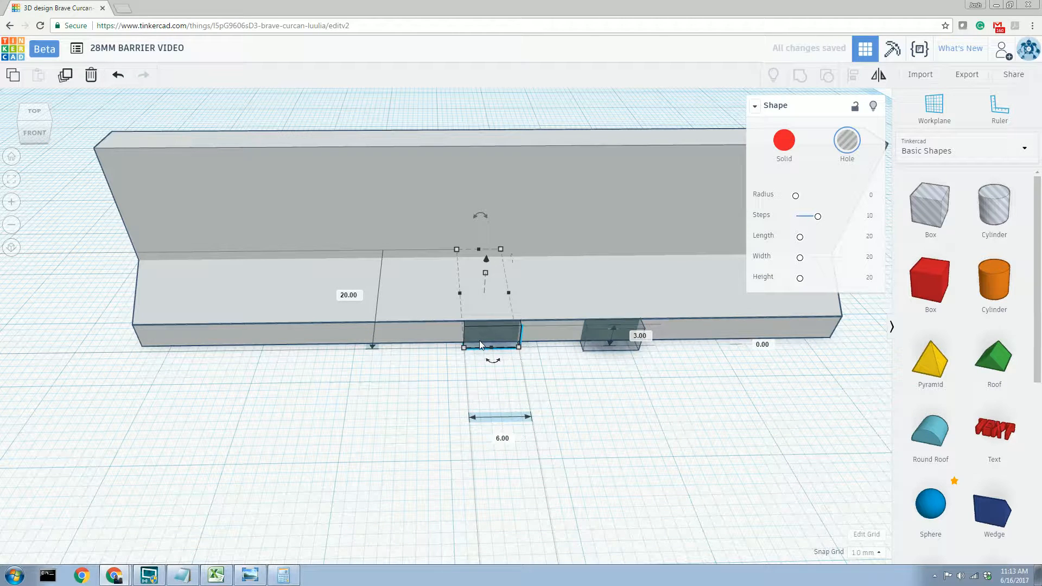
pyautogui.press('Left')
pyautogui.press('Left')
pyautogui.press('Left')
pyautogui.press('Left')
pyautogui.press('Left')
pyautogui.press('Left')
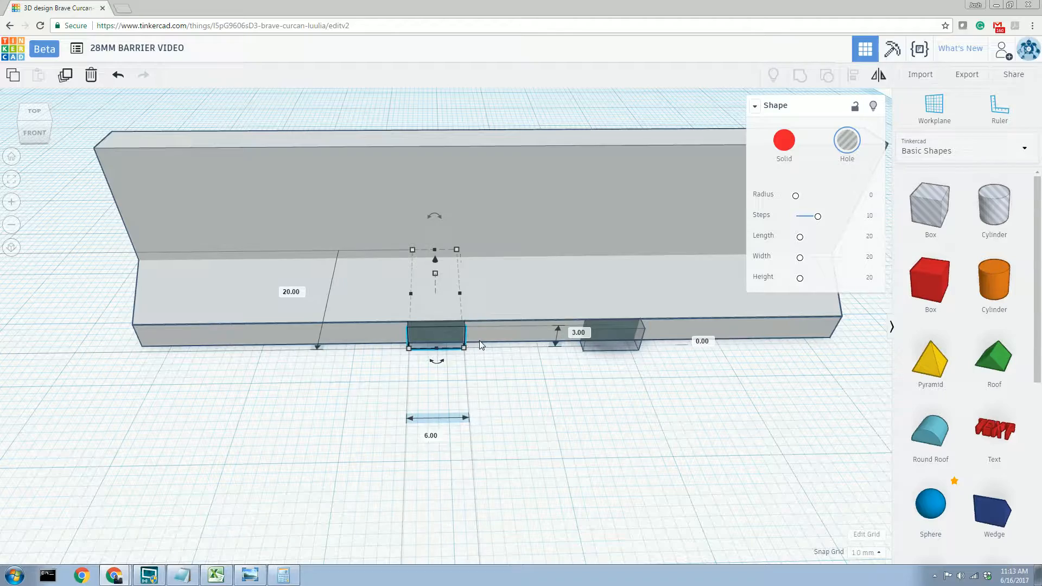
pyautogui.press('Left')
pyautogui.press('Left')
pyautogui.press('Left')
pyautogui.press('Left')
pyautogui.press('Left')
pyautogui.press('Left')
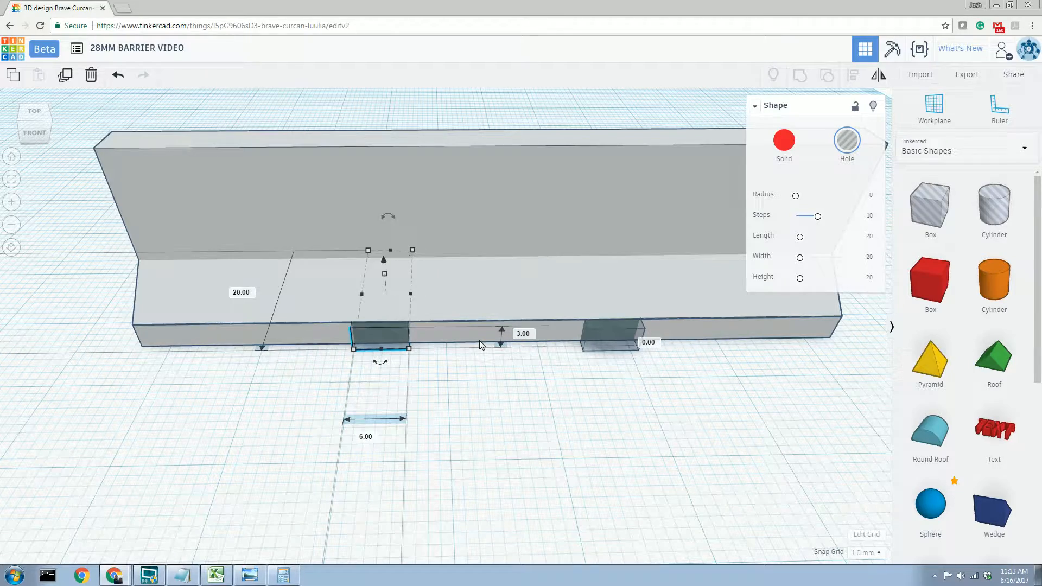
pyautogui.scroll(-4, 474, 367)
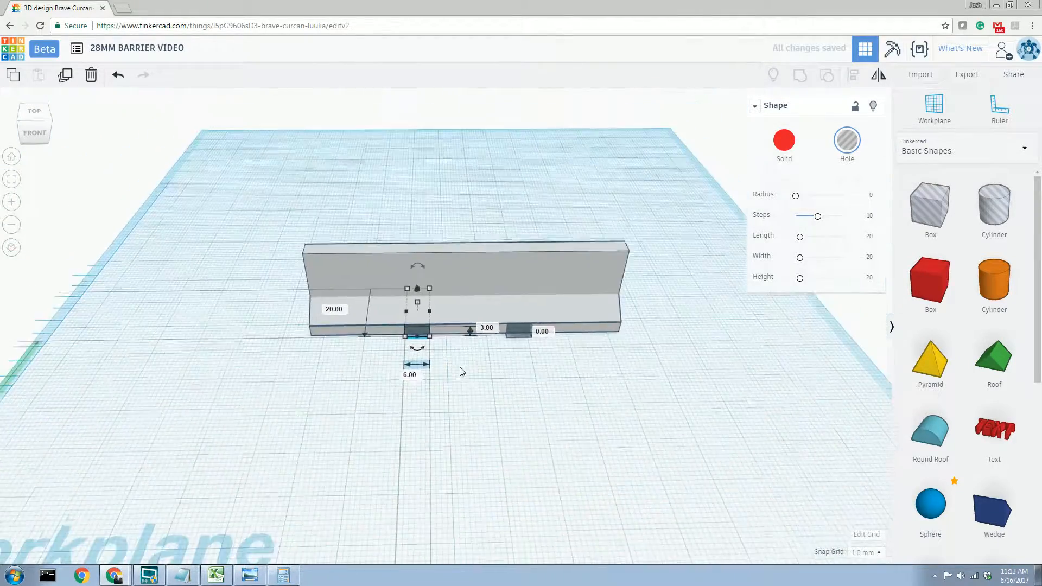
pyautogui.scroll(-3, 451, 424)
pyautogui.scroll(8, 438, 250)
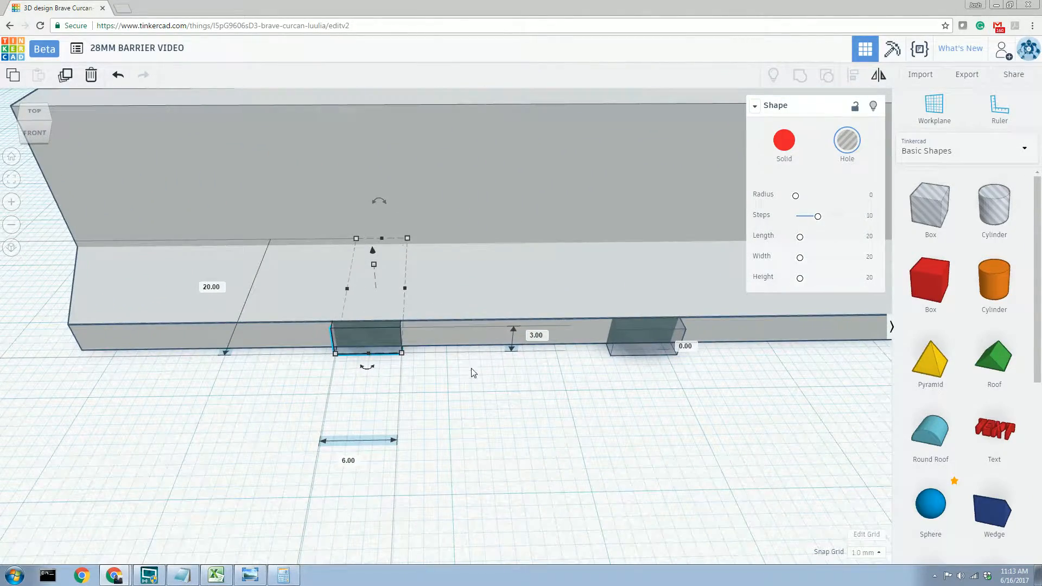
pyautogui.scroll(-3, 473, 387)
pyautogui.click(480, 399)
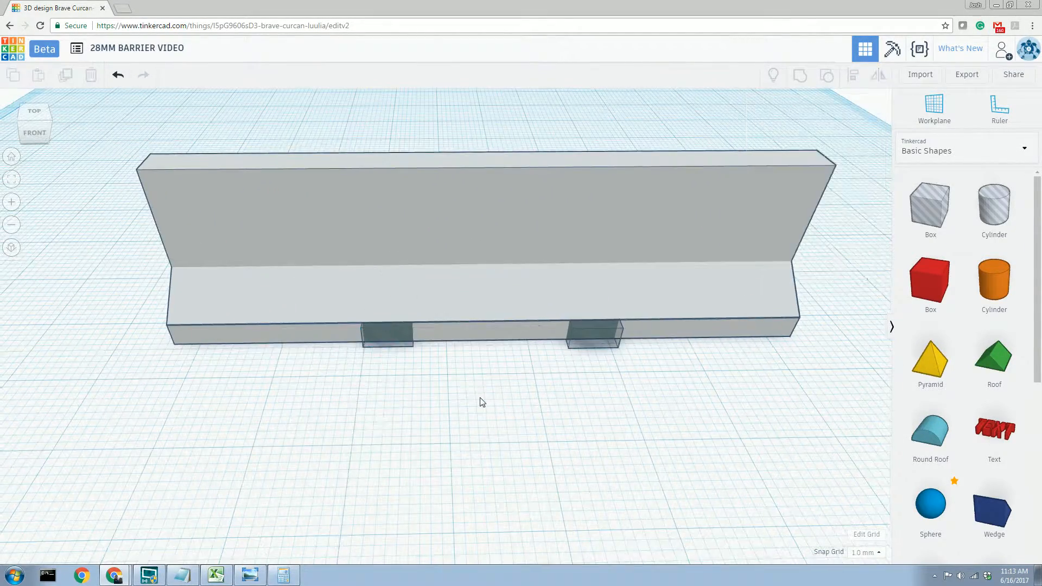
# Step: Place a solid box in front of the barrier as a spacer and set its length along the barrier to 26 mm
pyautogui.scroll(-3, 493, 385)
pyautogui.scroll(5, 498, 385)
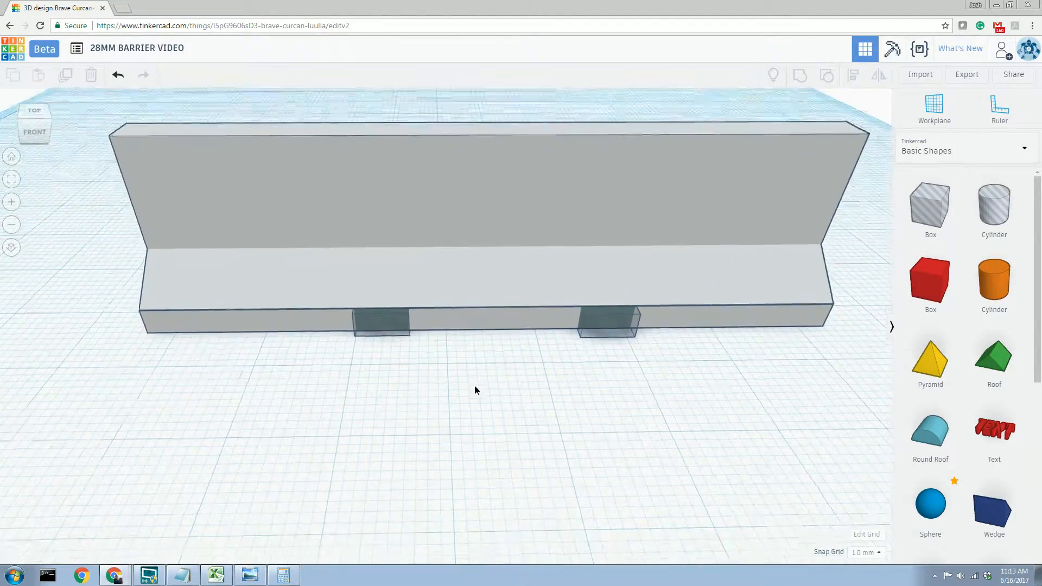
pyautogui.moveTo(926, 287); pyautogui.dragTo(510, 400)
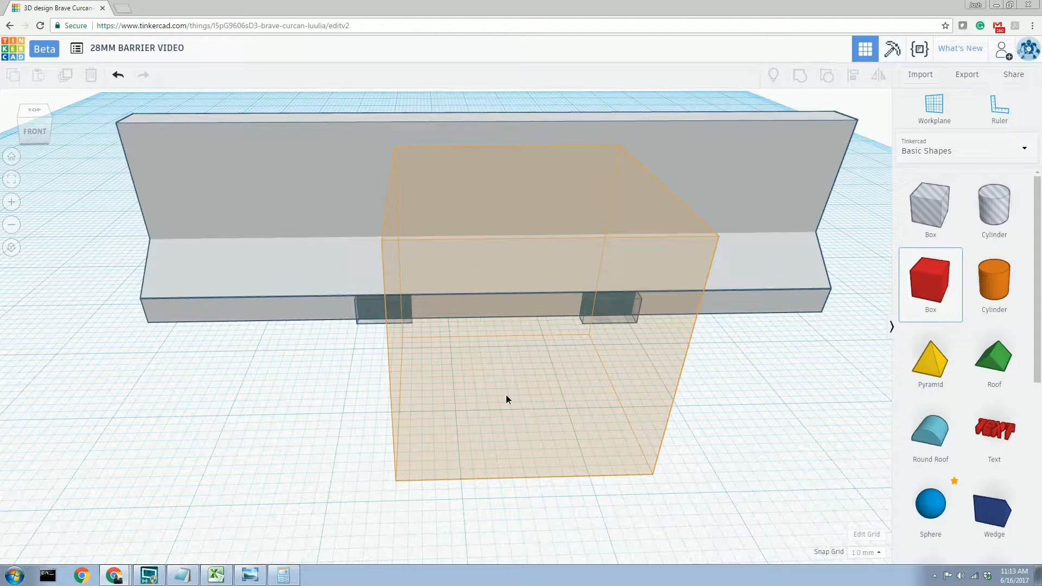
pyautogui.moveTo(506, 398); pyautogui.dragTo(506, 398)
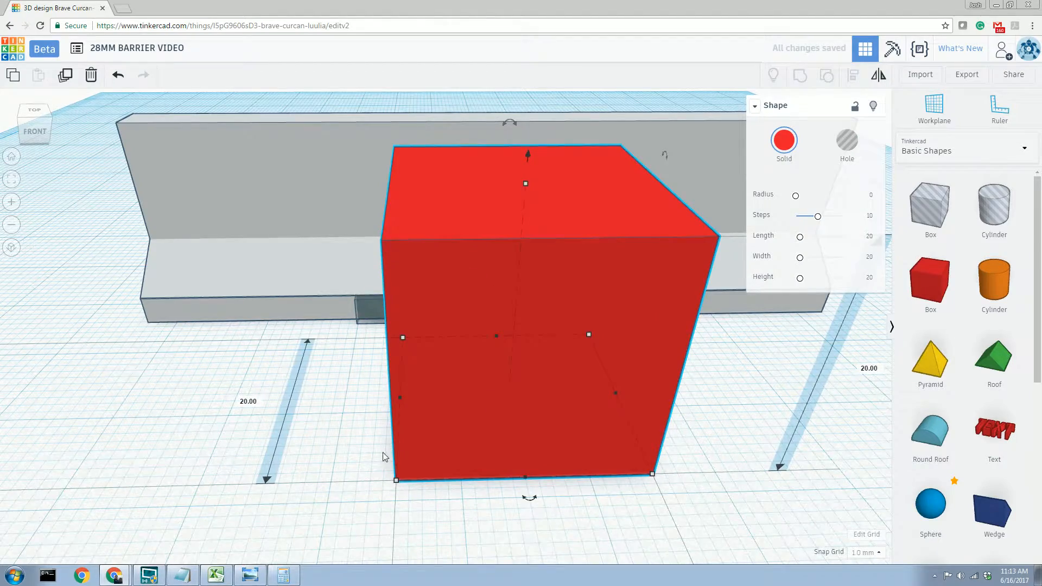
pyautogui.scroll(-5, 382, 453)
pyautogui.click(488, 467)
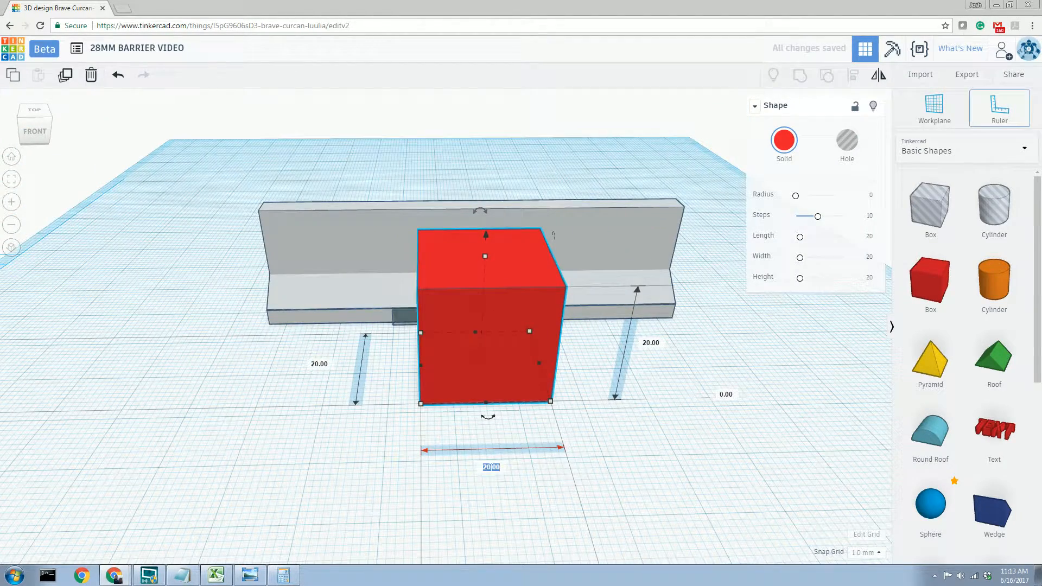
pyautogui.press('BackSpace')
pyautogui.press('Return')
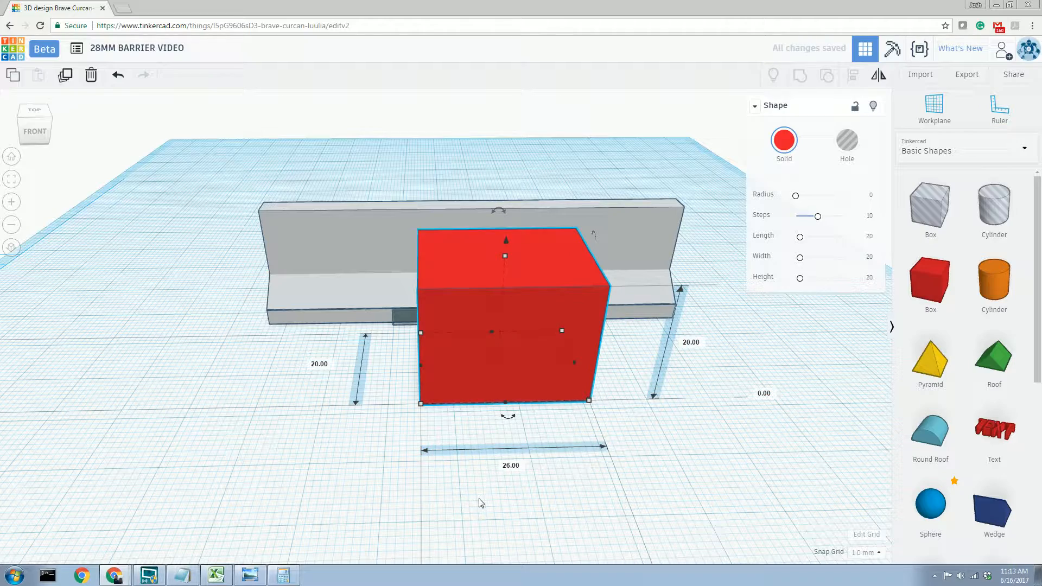
# Step: Select the base box and the red spacer box, and align their centres along the barrier's length
pyautogui.moveTo(479, 498); pyautogui.dragTo(435, 400, button='right')
pyautogui.click(456, 378)
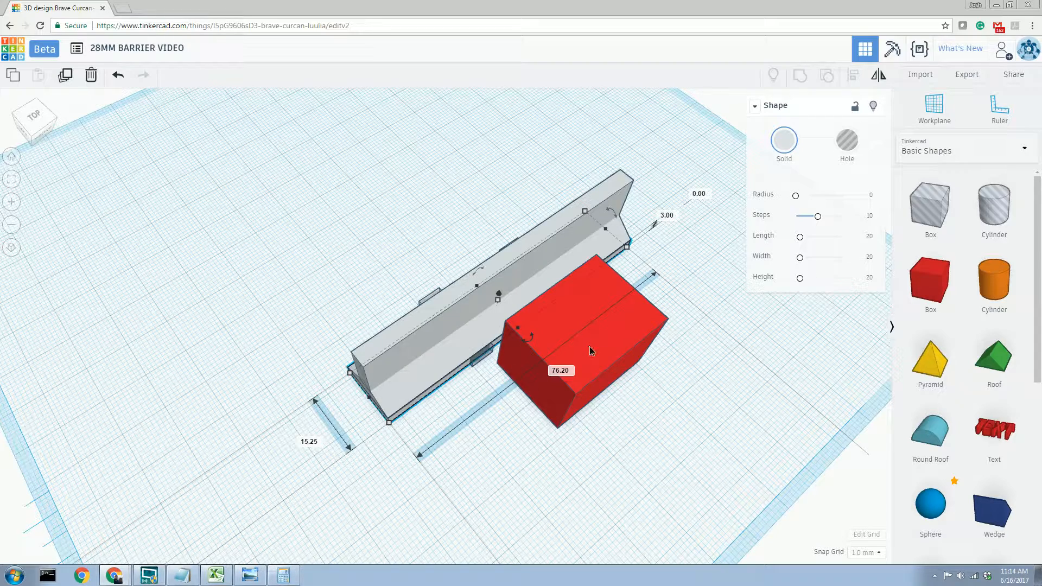
pyautogui.keyDown('shift'); pyautogui.click(626, 362); pyautogui.keyUp('shift')
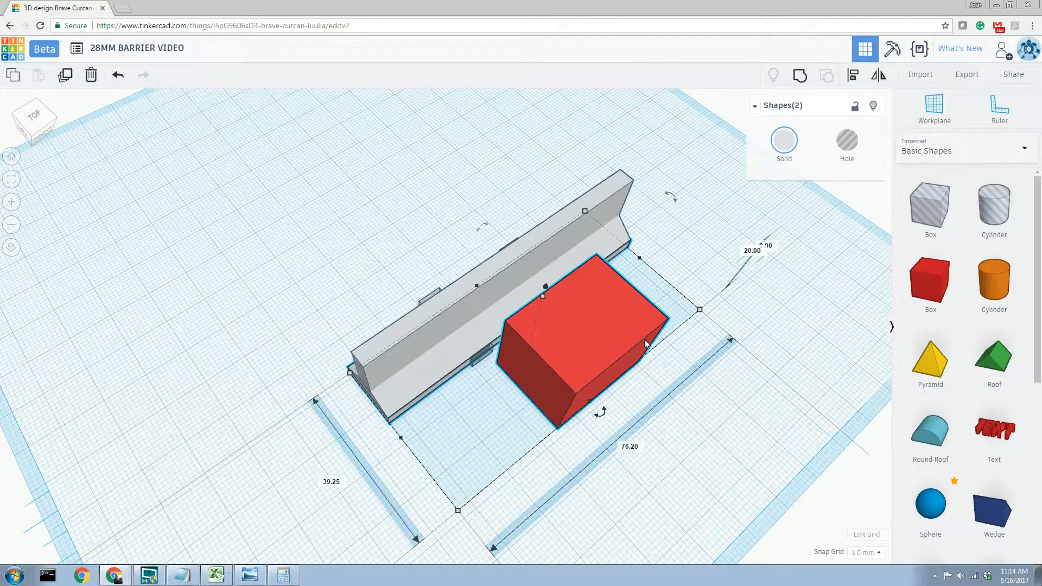
pyautogui.click(849, 77)
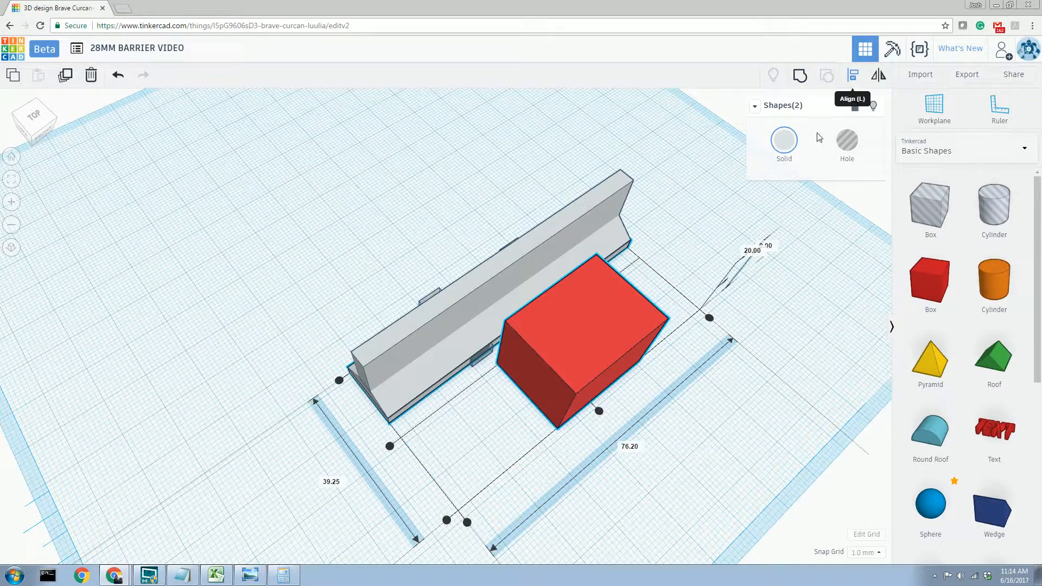
pyautogui.click(599, 412)
pyautogui.click(652, 481)
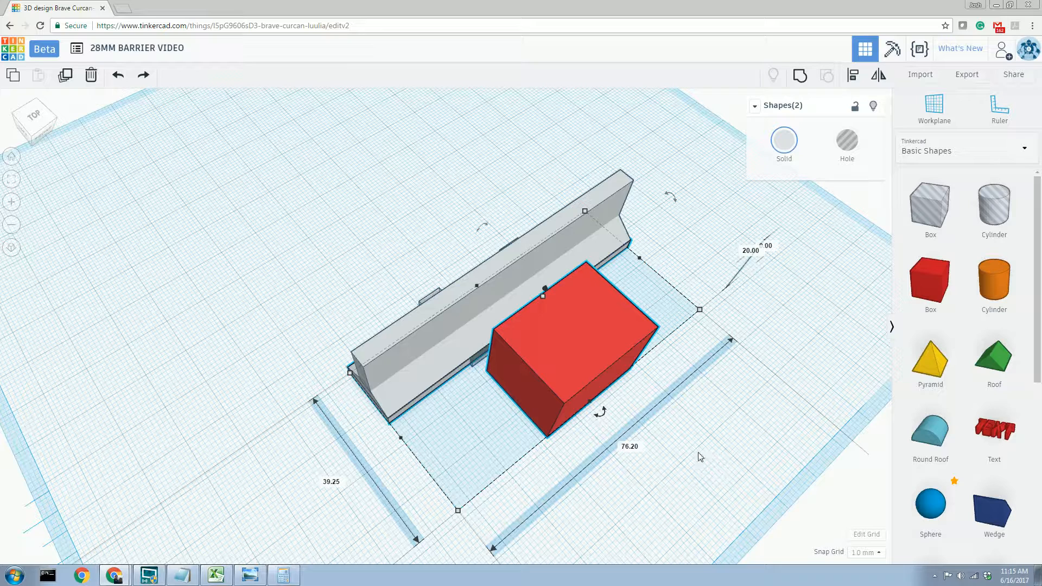
pyautogui.click(657, 440)
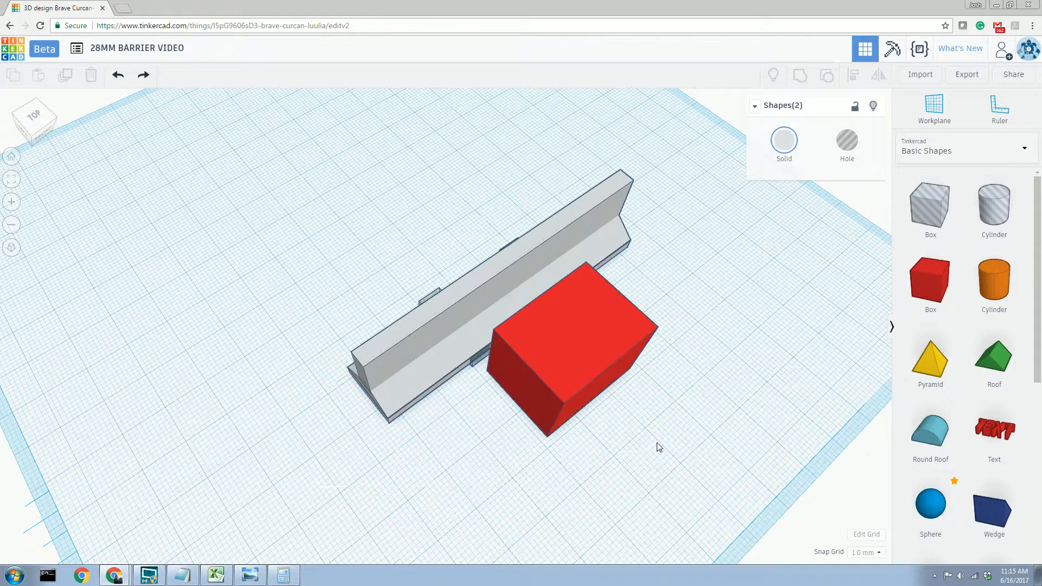
# Step: Move the red spacer box straight back into the barrier until it straddles the barrier between the hole boxes
pyautogui.click(591, 381)
pyautogui.press('Up')
pyautogui.press('Up')
pyautogui.press('Up')
pyautogui.press('Up')
pyautogui.press('Up')
pyautogui.press('Up')
pyautogui.press('Up')
pyautogui.press('Up')
pyautogui.press('Up')
pyautogui.press('Up')
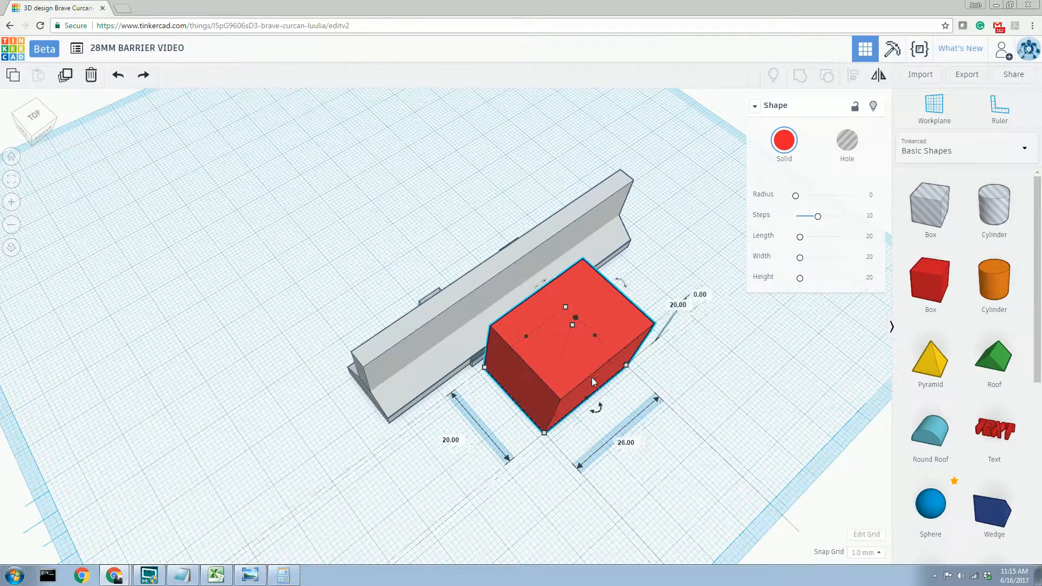
pyautogui.press('Up')
pyautogui.press('Up')
pyautogui.press('Up')
pyautogui.press('Up')
pyautogui.press('Up')
pyautogui.press('Up')
pyautogui.press('Up')
pyautogui.press('Up')
pyautogui.press('Up')
pyautogui.press('Up')
pyautogui.press('Up')
pyautogui.press('Up')
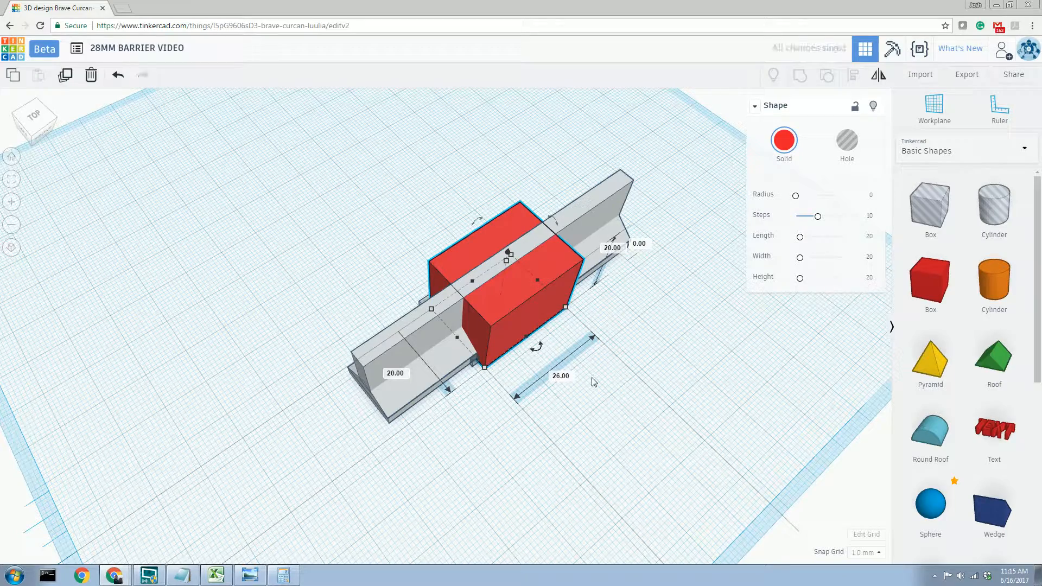
# Step: Compare the hole boxes with the spacer's edges and move the left hole box 1 mm farther outward
pyautogui.moveTo(591, 380); pyautogui.dragTo(445, 343, button='right')
pyautogui.scroll(10, 446, 343)
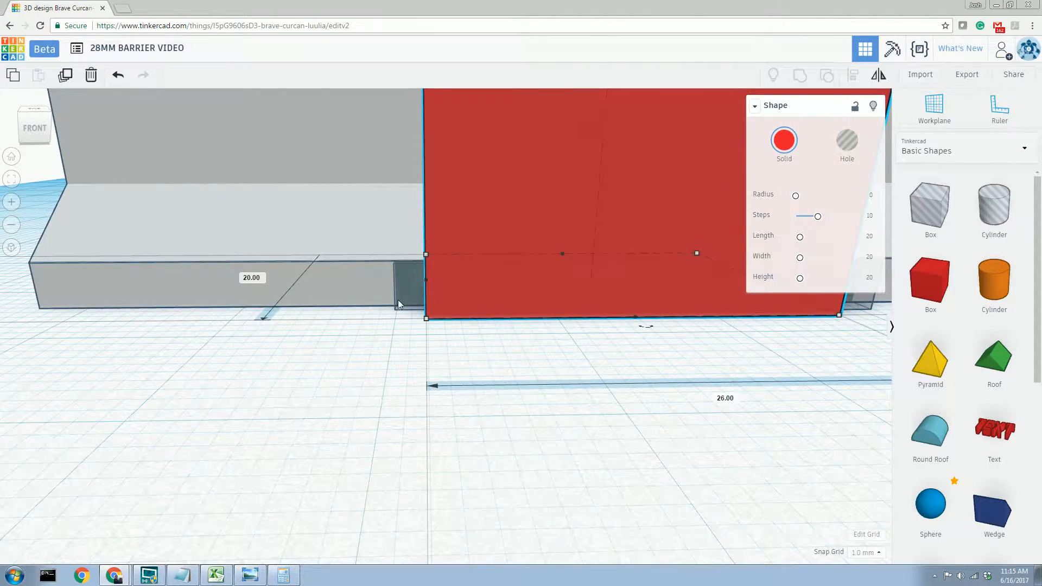
pyautogui.scroll(-3, 641, 373)
pyautogui.moveTo(749, 354)
pyautogui.mouseDown(button='right')
pyautogui.moveTo(655, 374)
pyautogui.moveTo(750, 357)
pyautogui.mouseUp(button='right')
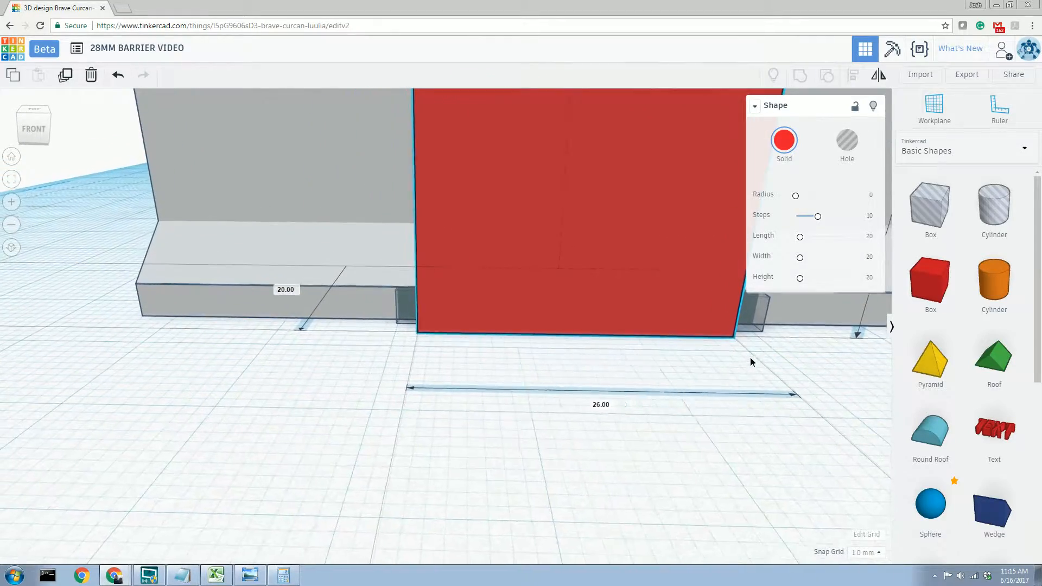
pyautogui.scroll(-3, 751, 359)
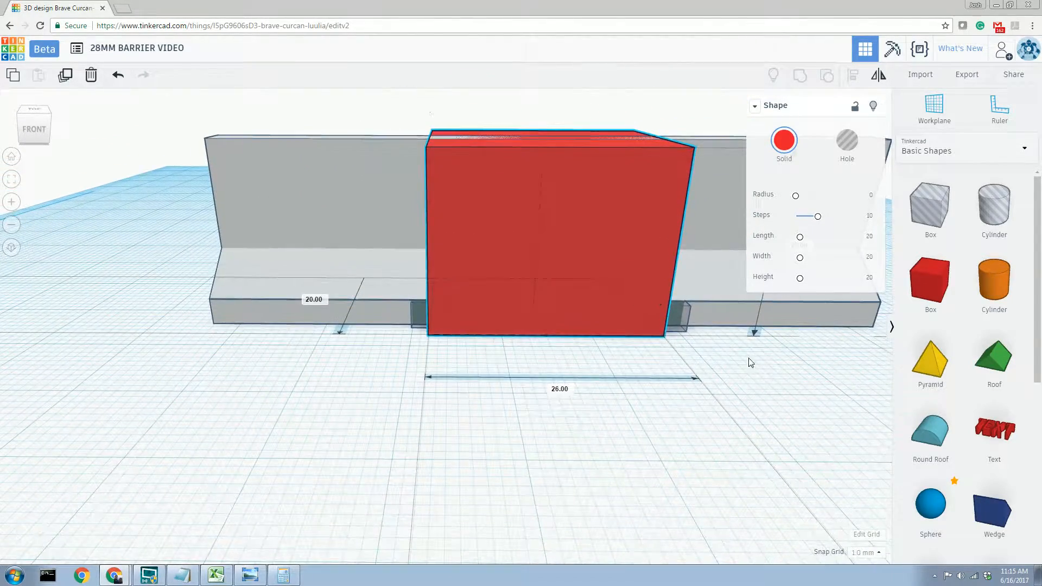
pyautogui.click(419, 307)
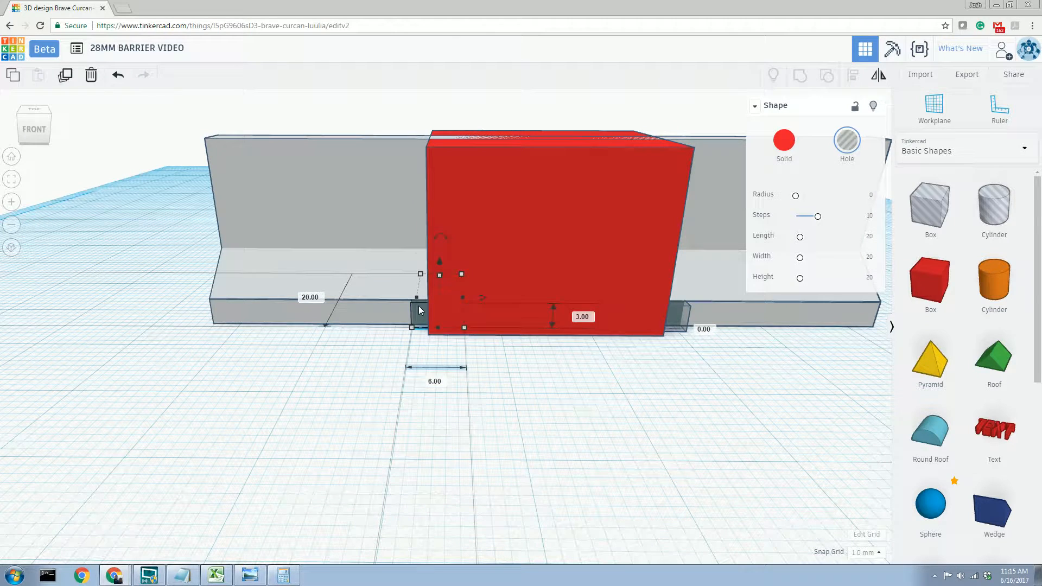
pyautogui.press('Left')
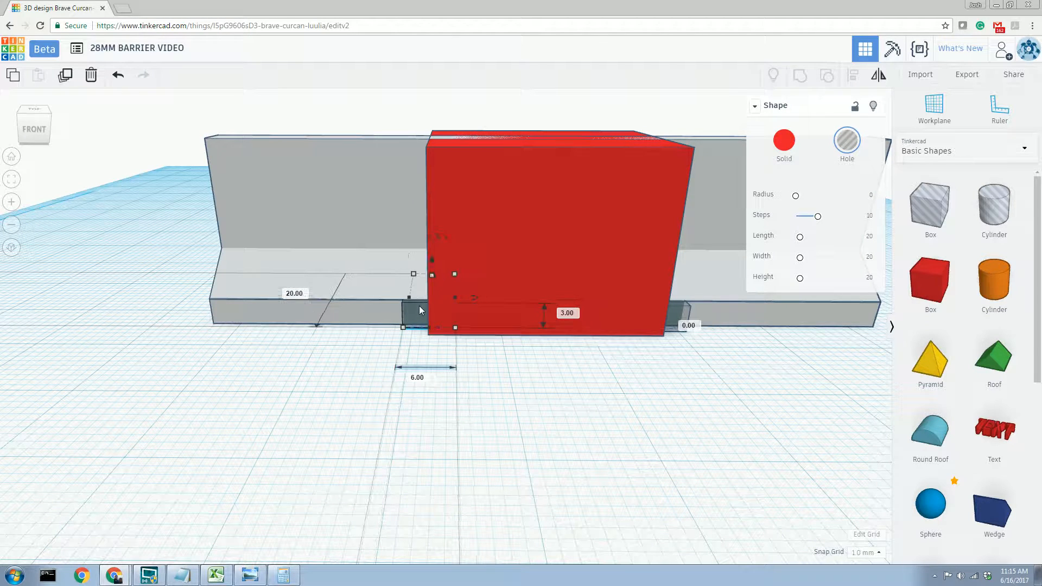
# Step: Delete the red spacer box from the middle of the barrier
pyautogui.moveTo(513, 392); pyautogui.dragTo(531, 417, button='right')
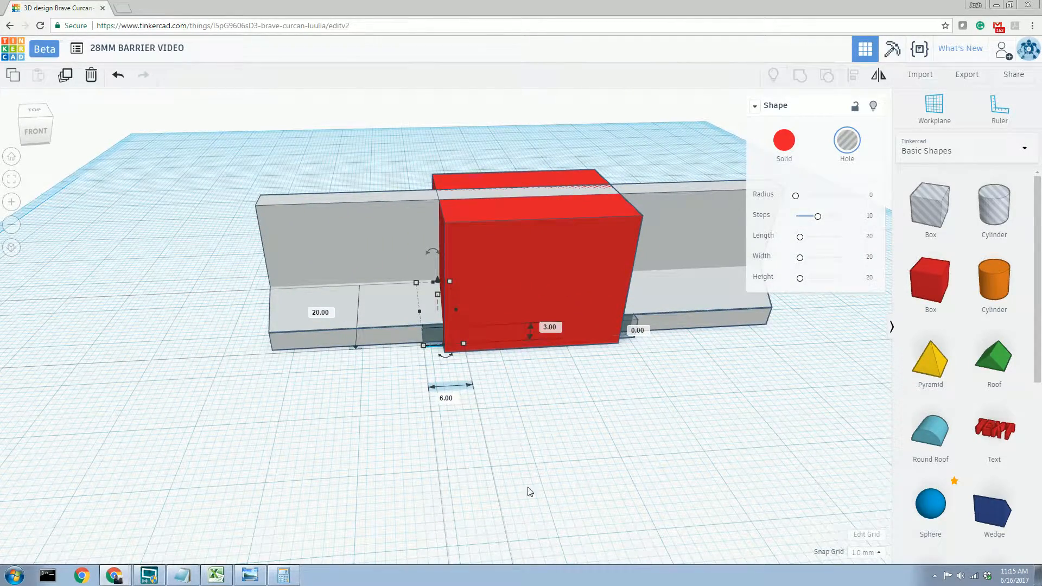
pyautogui.scroll(5, 526, 441)
pyautogui.click(618, 382)
pyautogui.click(596, 223)
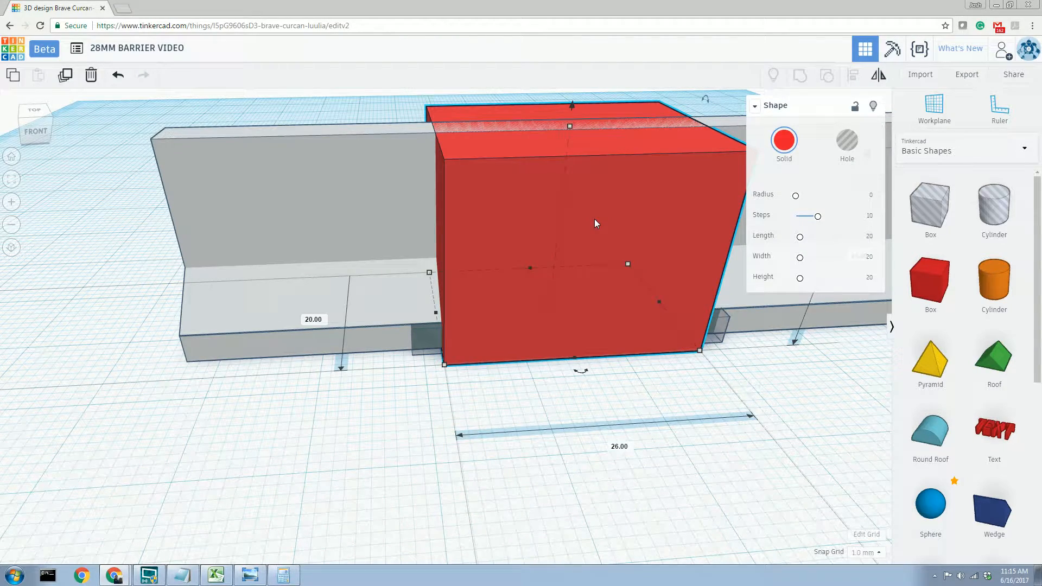
pyautogui.press('Delete')
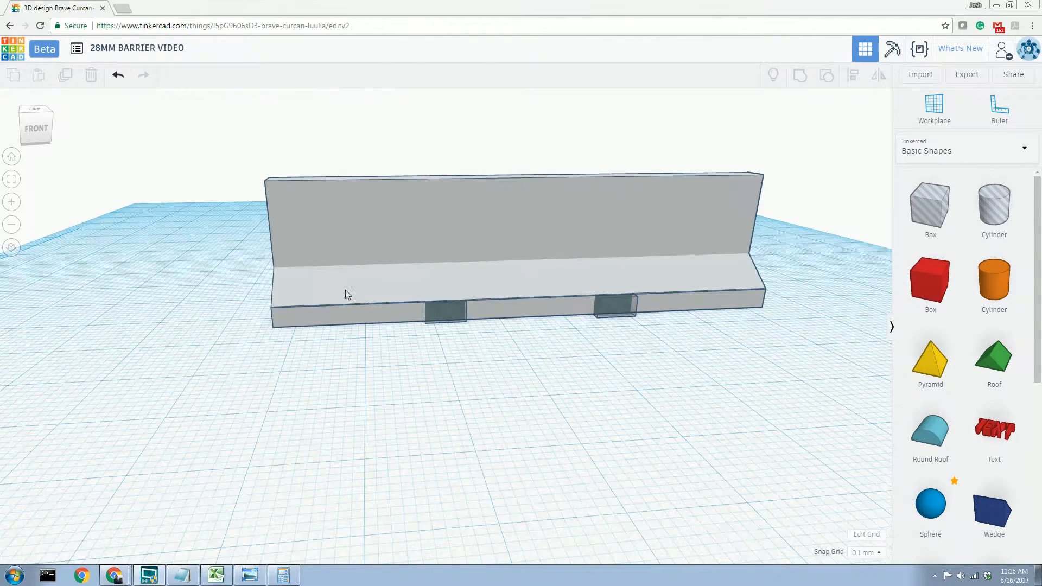
# Step: Examine the two hole boxes along the barrier's base from the end and the front
pyautogui.moveTo(502, 401); pyautogui.dragTo(701, 481, button='right')
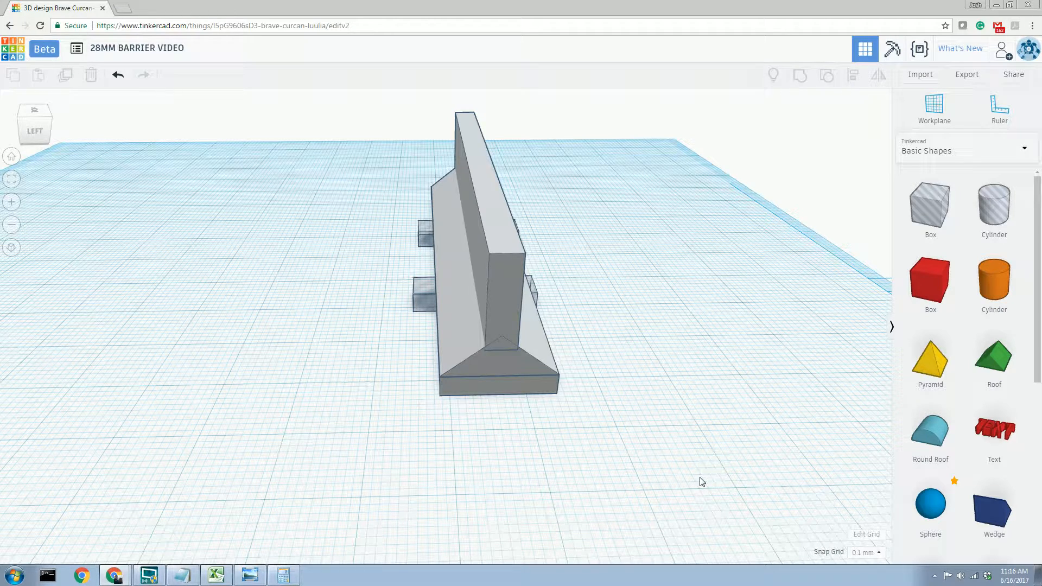
pyautogui.moveTo(613, 351); pyautogui.dragTo(510, 359, button='right')
pyautogui.scroll(2, 540, 472)
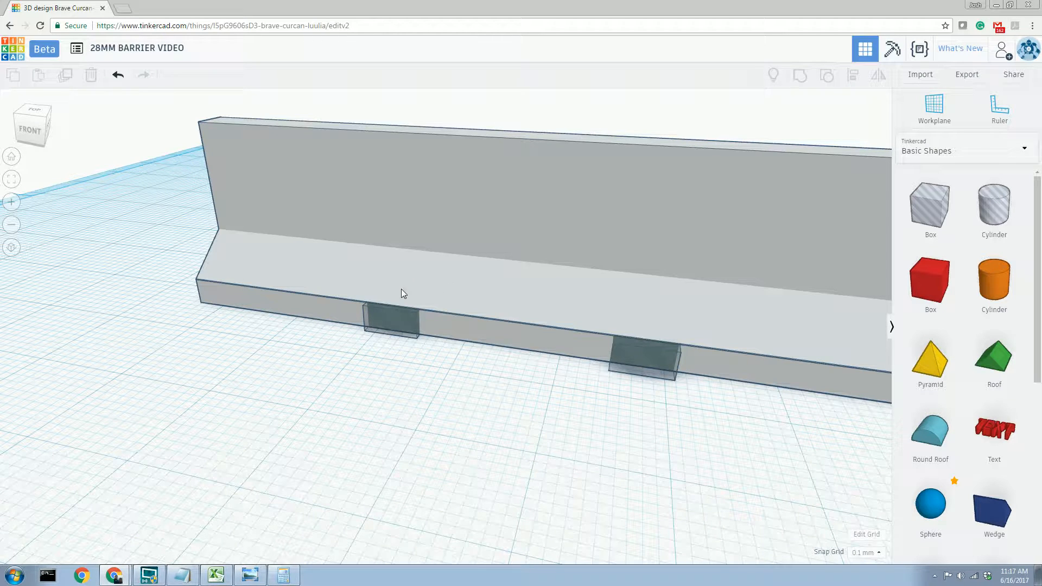
pyautogui.moveTo(508, 341); pyautogui.dragTo(603, 253, button='right')
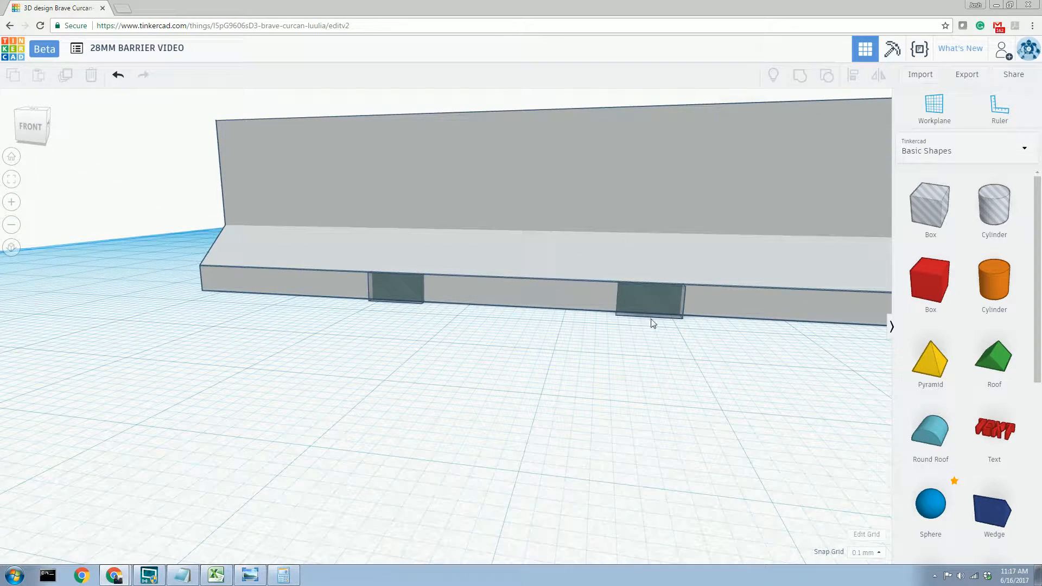
# Step: Examine the two hole boxes along the barrier's base from the front, the end and above
pyautogui.moveTo(636, 323); pyautogui.dragTo(473, 331, button='right')
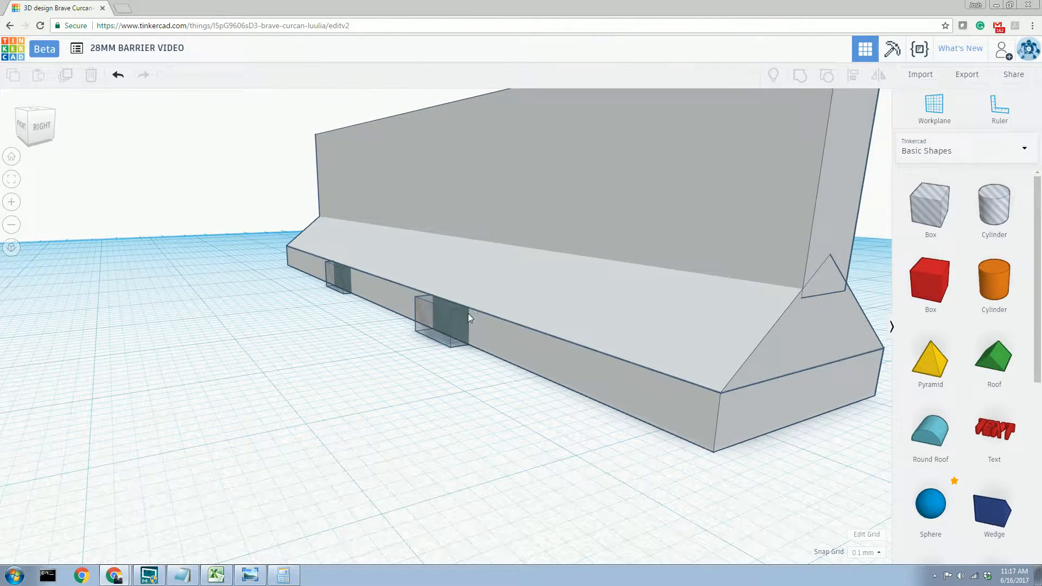
pyautogui.moveTo(439, 325); pyautogui.dragTo(322, 282, button='right')
pyautogui.scroll(-2, 522, 373)
pyautogui.scroll(3, 526, 378)
pyautogui.moveTo(528, 379); pyautogui.dragTo(344, 334, button='right')
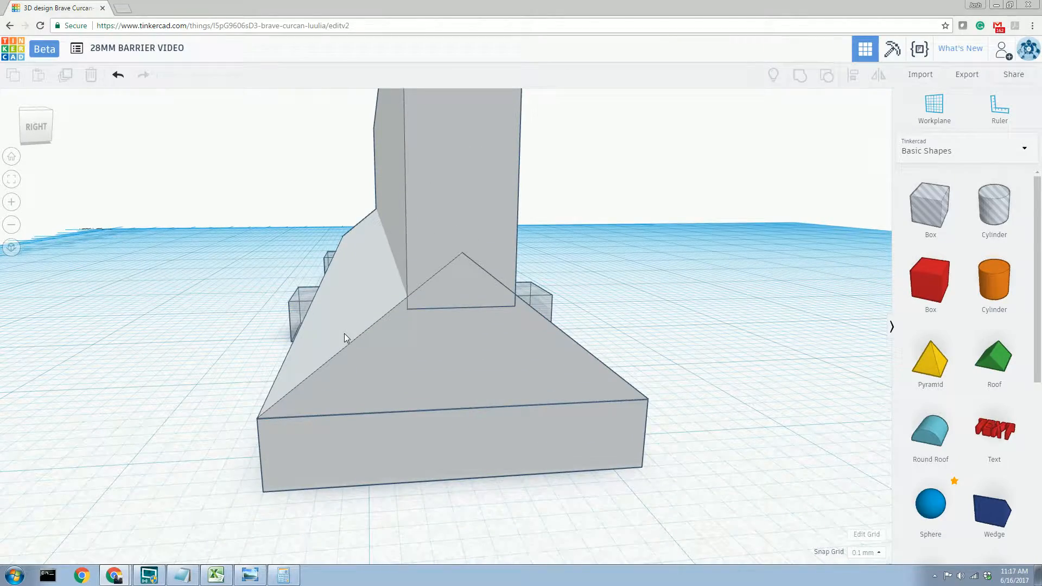
pyautogui.moveTo(495, 407); pyautogui.dragTo(445, 415, button='right')
pyautogui.moveTo(451, 407); pyautogui.dragTo(437, 432, button='right')
pyautogui.scroll(-2, 437, 432)
pyautogui.moveTo(416, 395); pyautogui.dragTo(493, 428, button='right')
pyautogui.scroll(3, 492, 427)
pyautogui.scroll(-2, 492, 429)
pyautogui.scroll(-1, 412, 400)
# Step: Move the left hole box straight forward about 15 mm in top view, leaving only its rear end inside the barrier's base
pyautogui.click(419, 392)
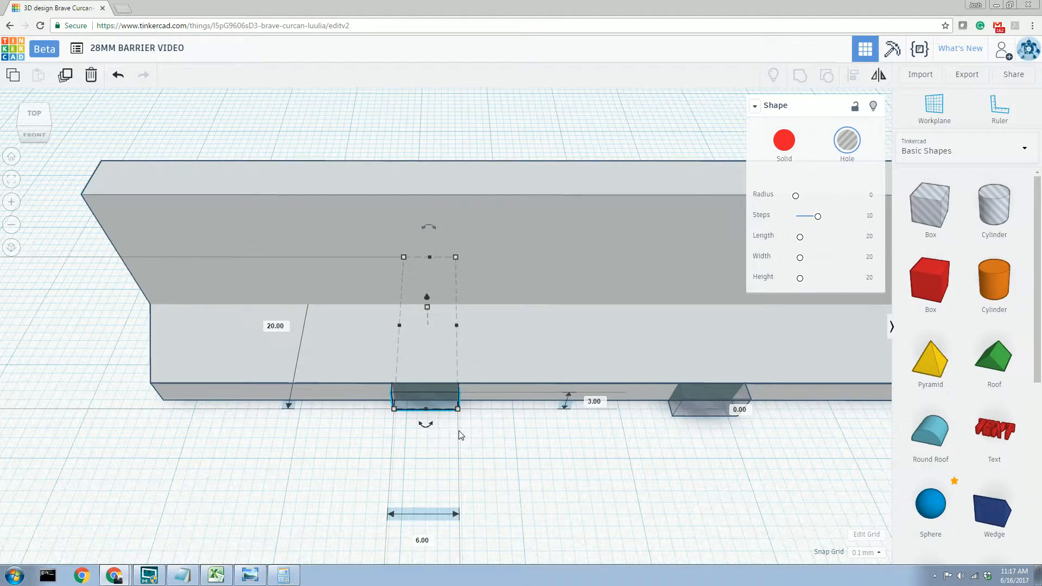
pyautogui.scroll(5, 459, 431)
pyautogui.scroll(-5, 458, 431)
pyautogui.moveTo(458, 432); pyautogui.dragTo(467, 463, button='right')
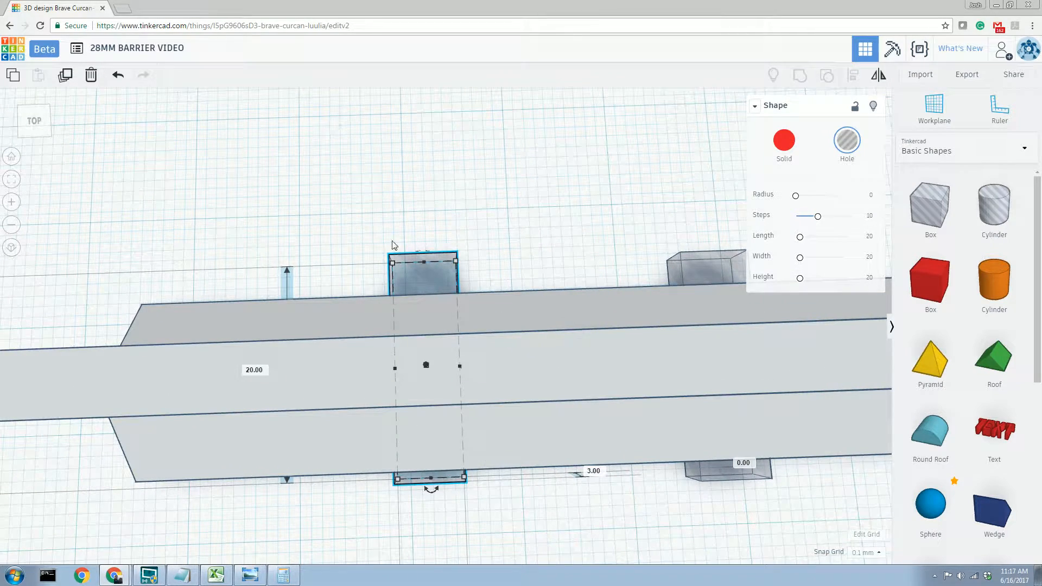
pyautogui.click(33, 121)
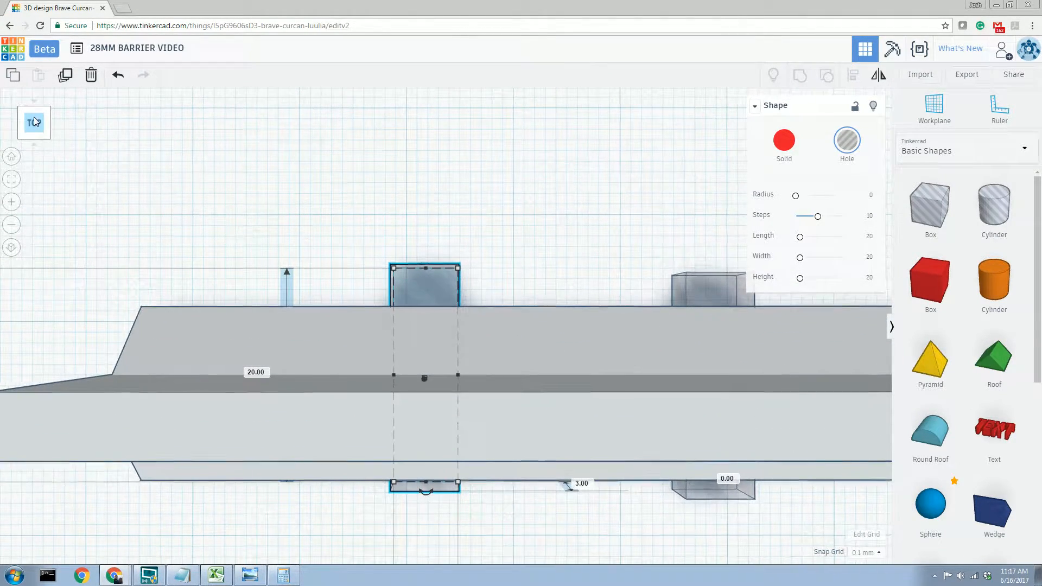
pyautogui.click(11, 248)
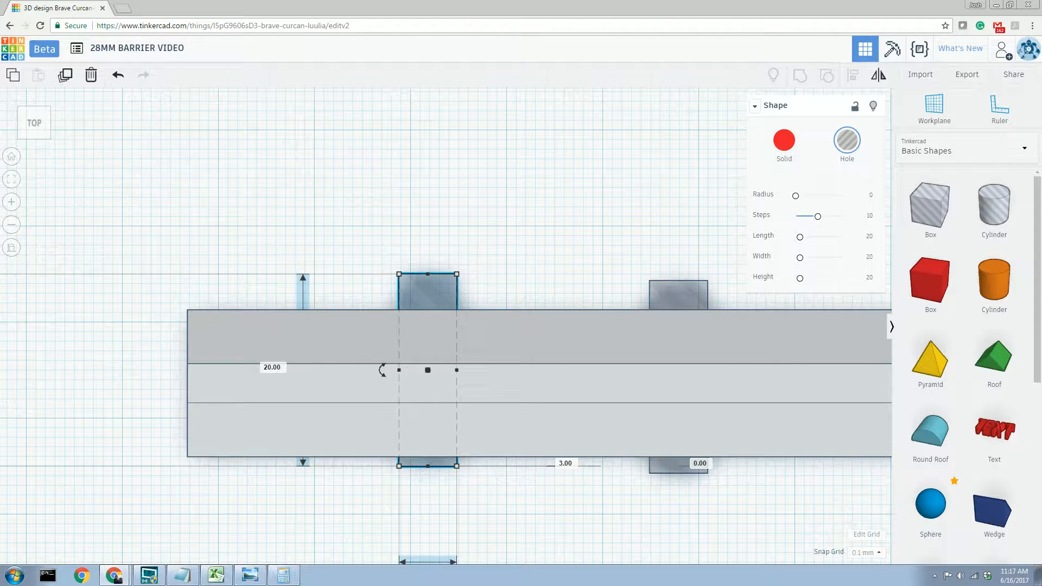
pyautogui.press('Down')
pyautogui.press('Down')
pyautogui.press('Down')
pyautogui.press('Down')
pyautogui.press('Down')
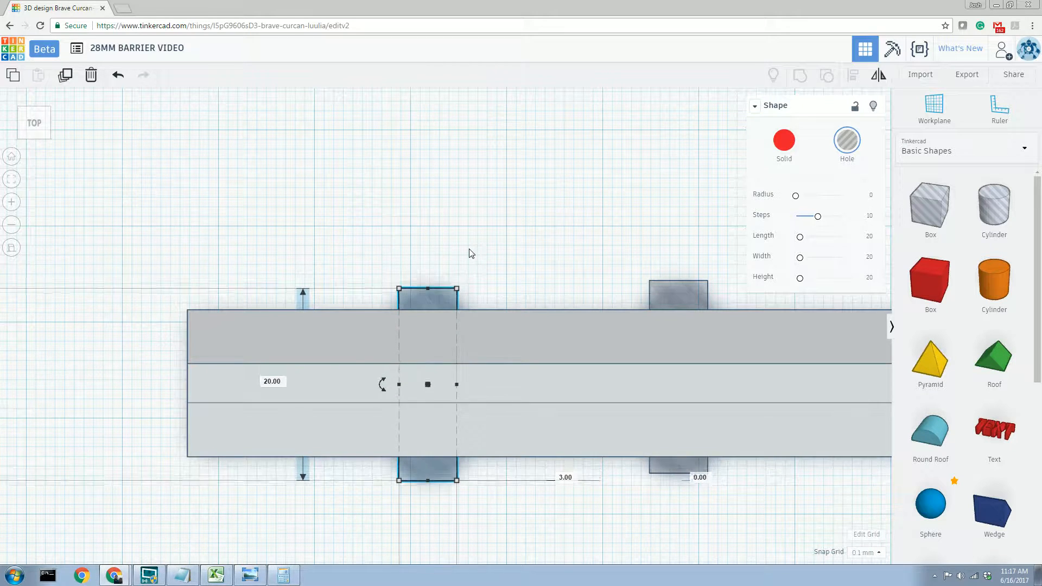
pyautogui.press('Down')
pyautogui.press('Down')
pyautogui.press('Down')
pyautogui.press('Down')
pyautogui.press('Down')
pyautogui.press('Down')
pyautogui.press('Down')
pyautogui.press('Down')
pyautogui.press('Down')
pyautogui.press('Down')
pyautogui.press('Down')
pyautogui.press('Down')
pyautogui.press('Down')
pyautogui.press('Down')
pyautogui.press('Down')
pyautogui.press('Down')
pyautogui.press('Down')
pyautogui.press('Down')
pyautogui.press('Down')
pyautogui.press('Down')
pyautogui.press('Down')
pyautogui.press('Down')
pyautogui.press('Down')
pyautogui.press('Down')
pyautogui.press('Down')
pyautogui.press('Down')
pyautogui.press('Down')
pyautogui.press('Down')
pyautogui.press('Down')
pyautogui.press('Down')
pyautogui.press('Down')
pyautogui.press('Down')
pyautogui.press('Down')
pyautogui.press('Down')
pyautogui.press('Down')
pyautogui.press('Down')
pyautogui.press('Down')
pyautogui.press('Down')
pyautogui.press('Down')
pyautogui.press('Down')
pyautogui.press('Down')
pyautogui.press('Down')
pyautogui.press('Down')
pyautogui.press('Down')
pyautogui.press('Down')
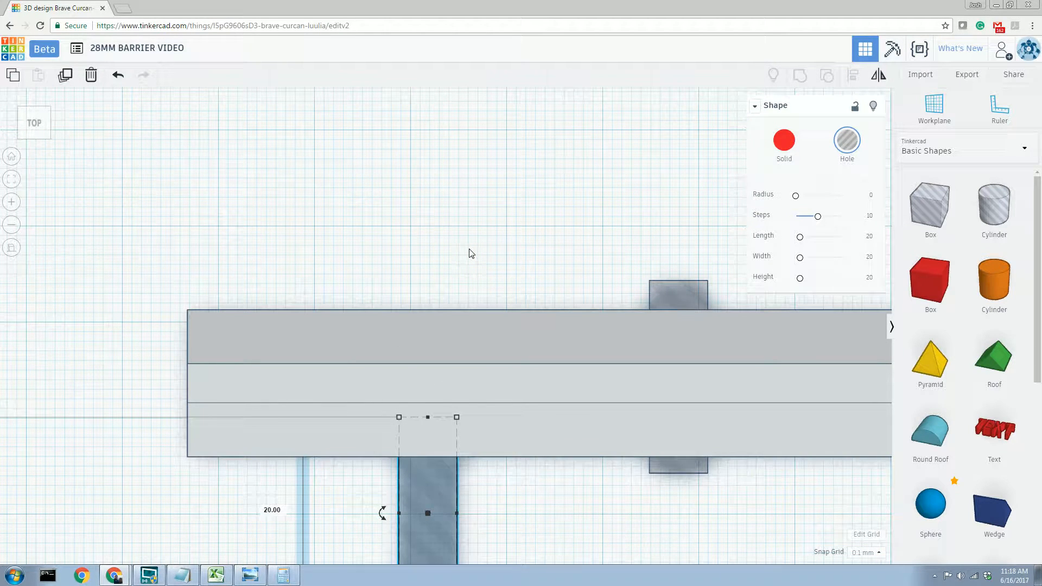
# Step: Move the left hole box about 2 mm farther forward, keeping a small part inside the barrier's front edge
pyautogui.scroll(2, 470, 142)
pyautogui.scroll(-3, 469, 142)
pyautogui.moveTo(469, 142); pyautogui.dragTo(468, 110)
pyautogui.moveTo(426, 162); pyautogui.dragTo(421, 132)
pyautogui.moveTo(403, 188); pyautogui.dragTo(402, 142, button='right')
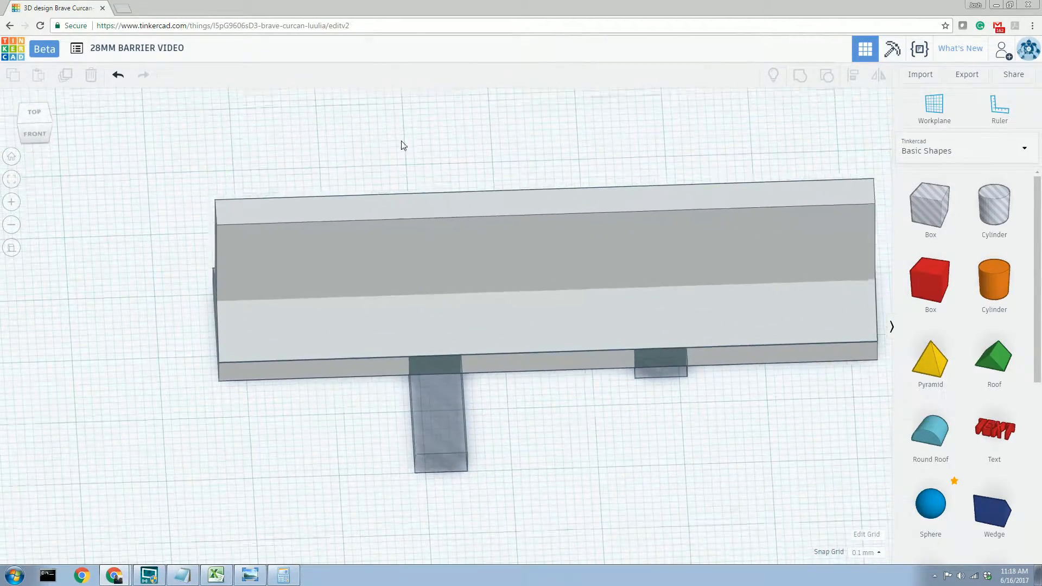
pyautogui.click(11, 248)
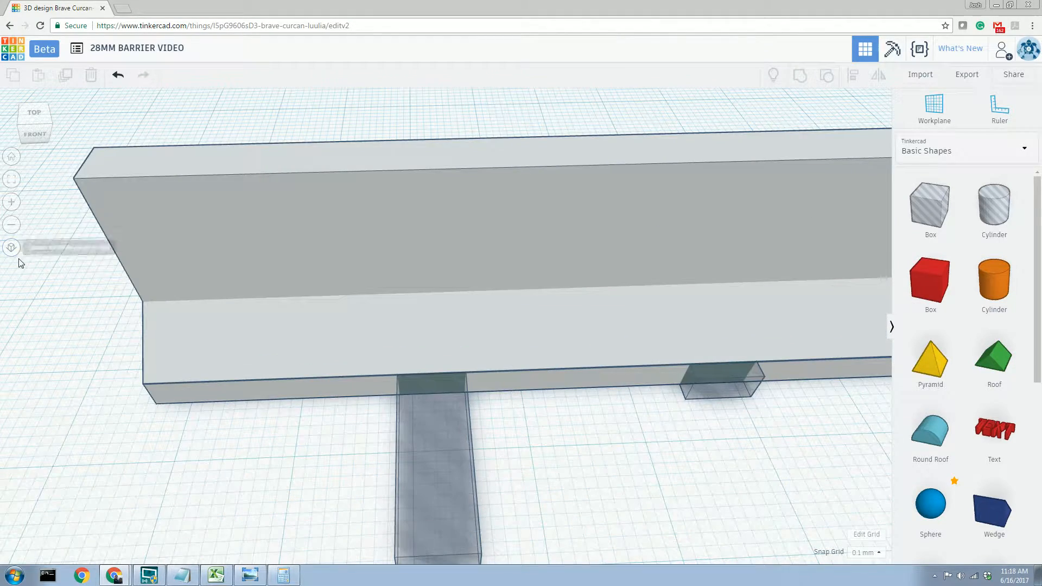
pyautogui.click(42, 121)
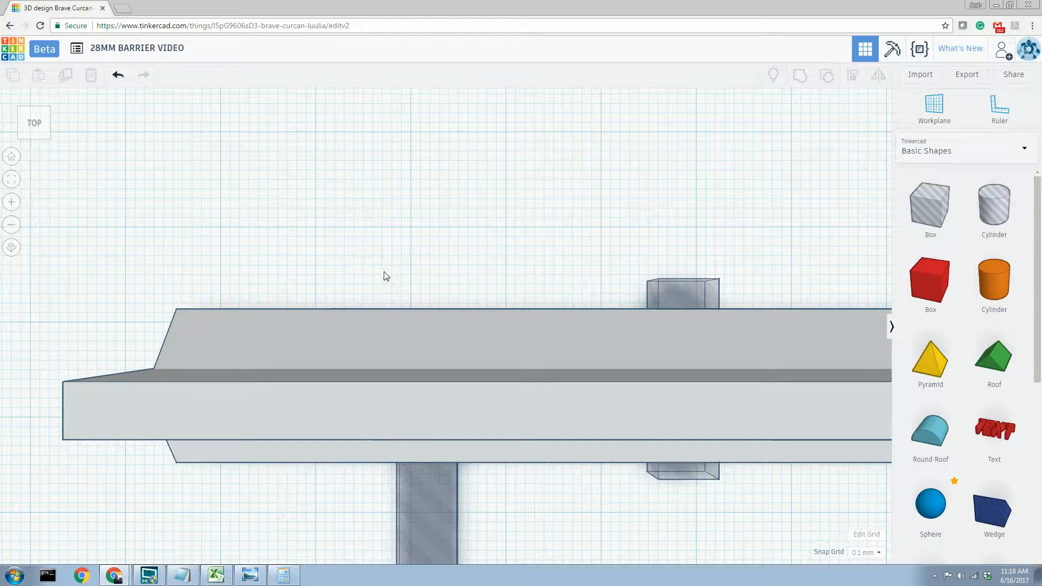
pyautogui.moveTo(428, 215); pyautogui.dragTo(475, 69, button='right')
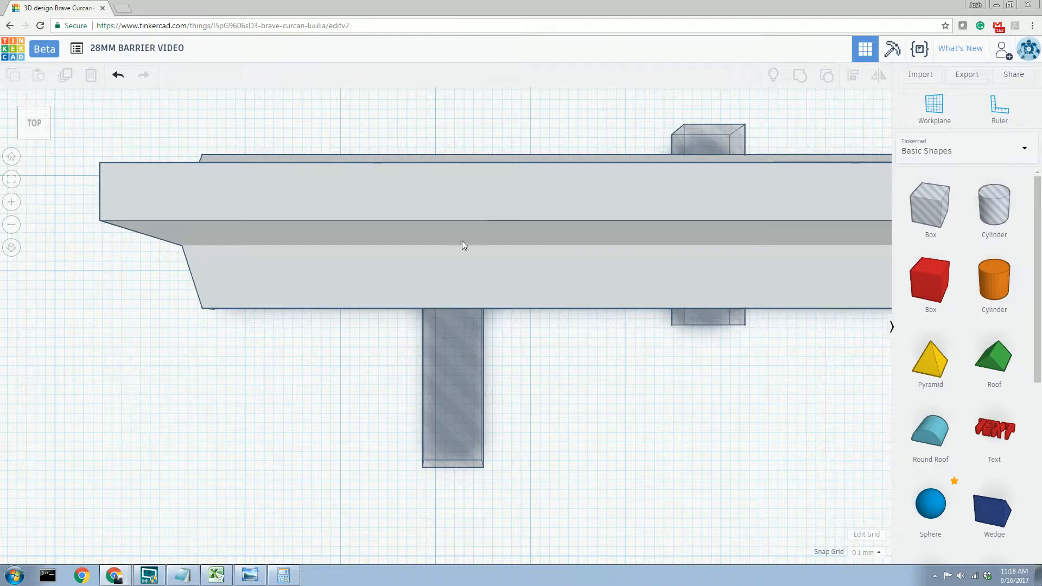
pyautogui.moveTo(514, 400); pyautogui.dragTo(488, 385, button='middle')
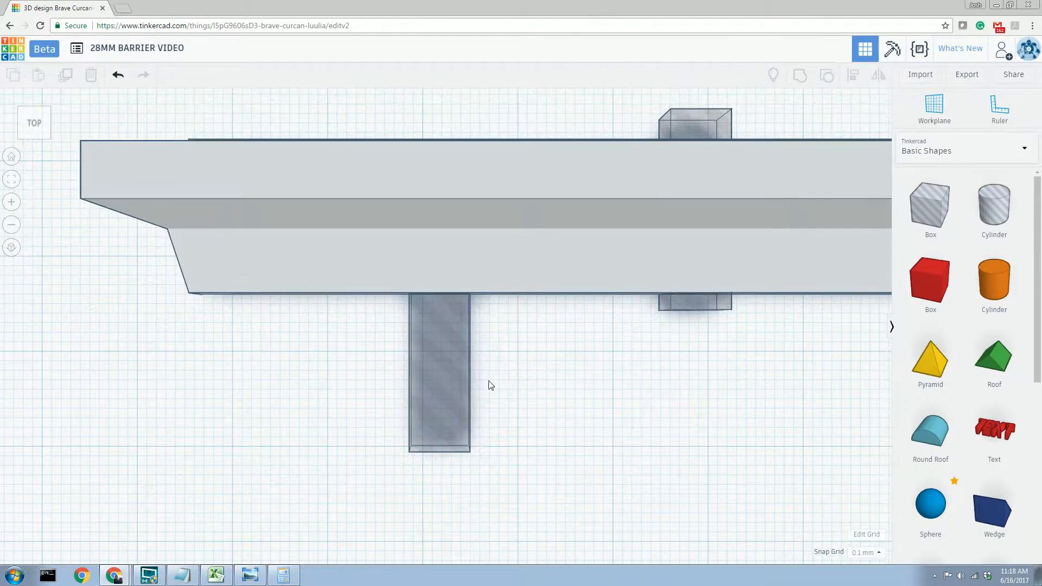
pyautogui.click(11, 247)
pyautogui.moveTo(490, 232); pyautogui.dragTo(400, 311, button='middle')
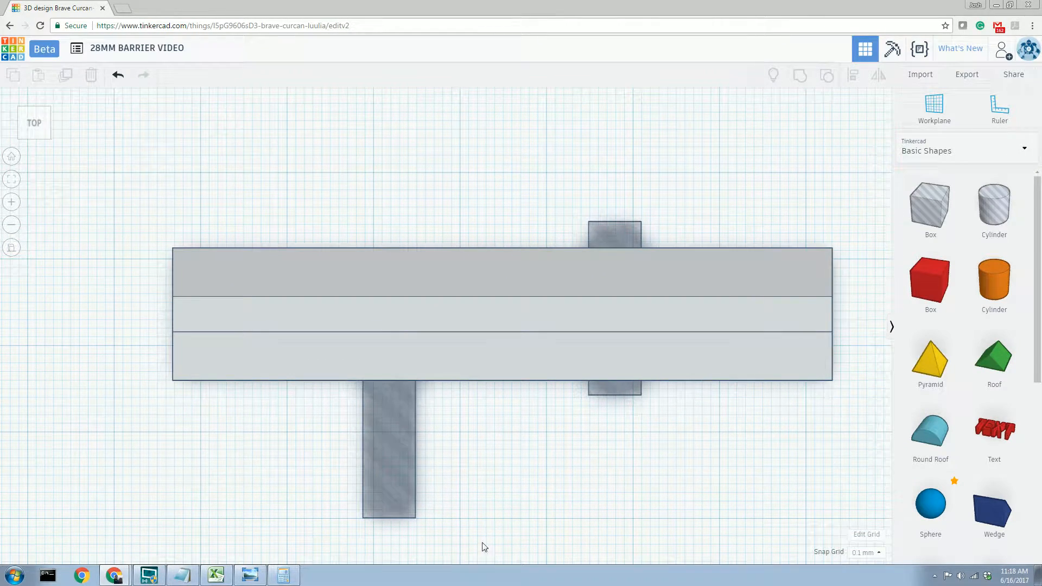
pyautogui.click(370, 473)
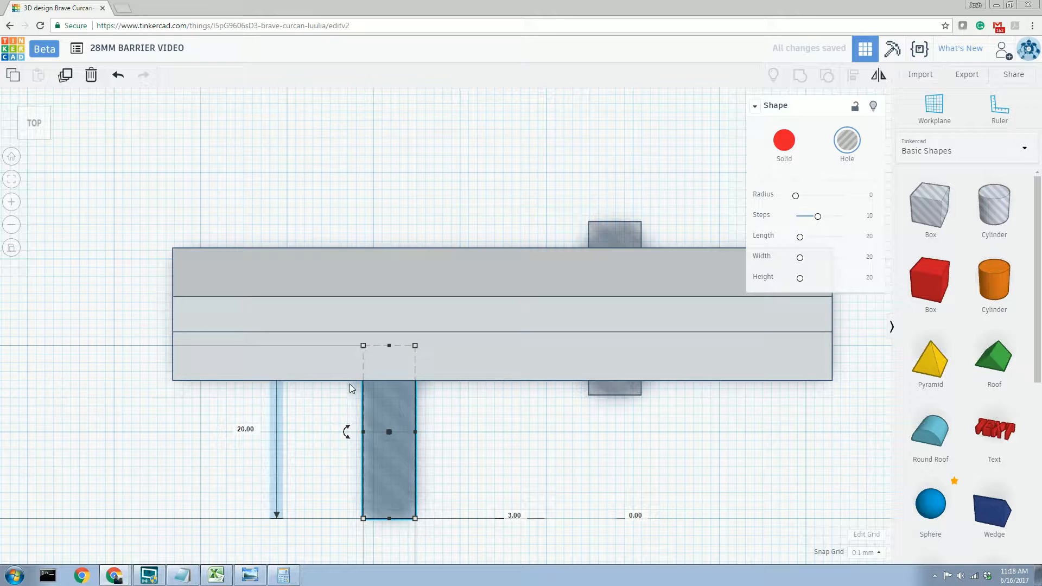
pyautogui.press('Down')
pyautogui.press('Down')
pyautogui.press('Down')
pyautogui.press('Down')
pyautogui.press('Down')
pyautogui.press('Down')
pyautogui.press('Down')
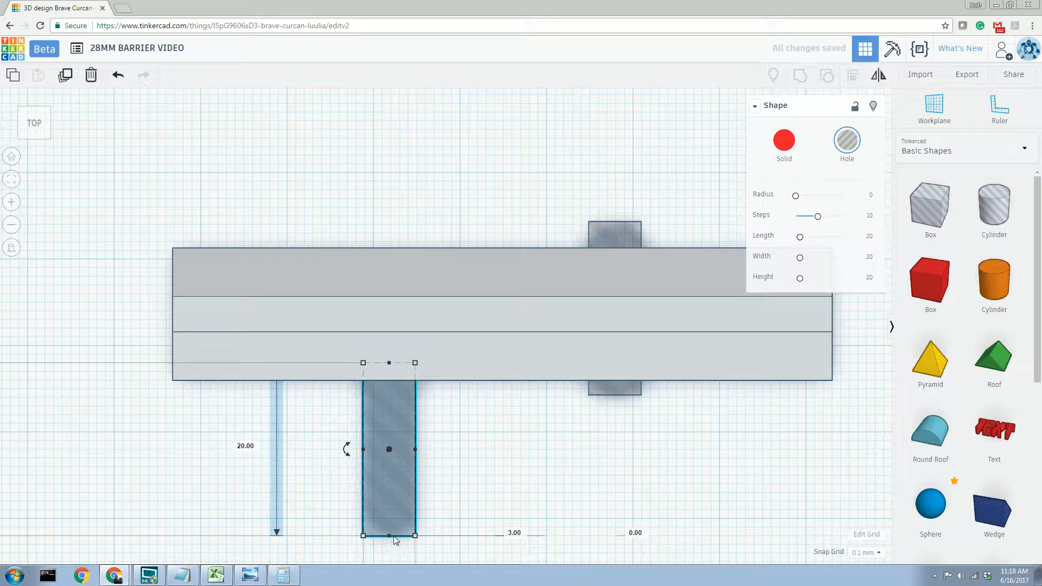
# Step: Shorten the left hole box so it ends at the barrier's front face and set its depth to 1 mm
pyautogui.moveTo(393, 539); pyautogui.dragTo(399, 380)
pyautogui.moveTo(417, 402)
pyautogui.mouseDown(button='right')
pyautogui.moveTo(434, 353)
pyautogui.moveTo(413, 403)
pyautogui.moveTo(413, 373)
pyautogui.moveTo(415, 421)
pyautogui.mouseUp(button='right')
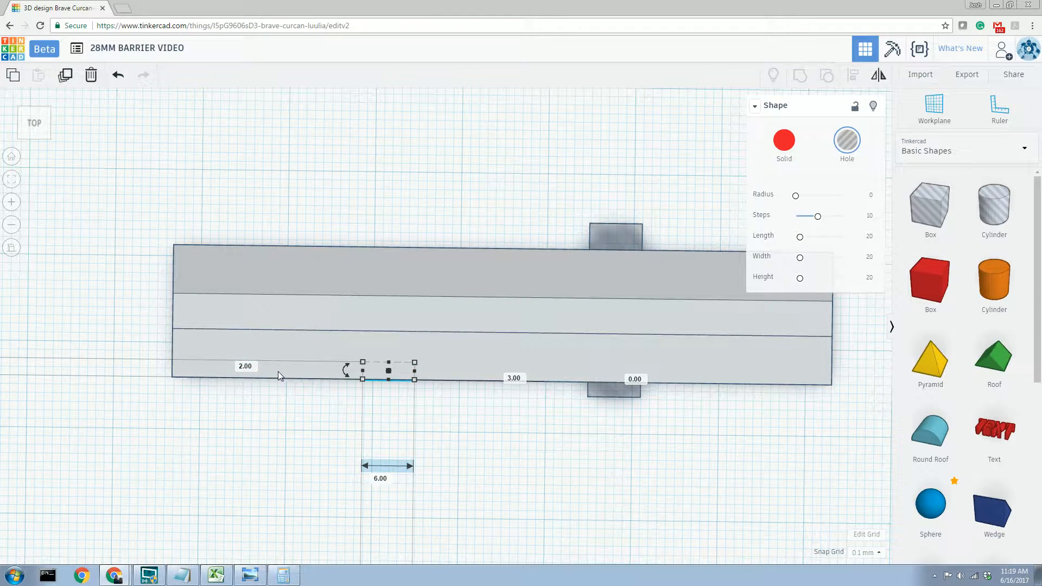
pyautogui.click(247, 366)
pyautogui.press('Return')
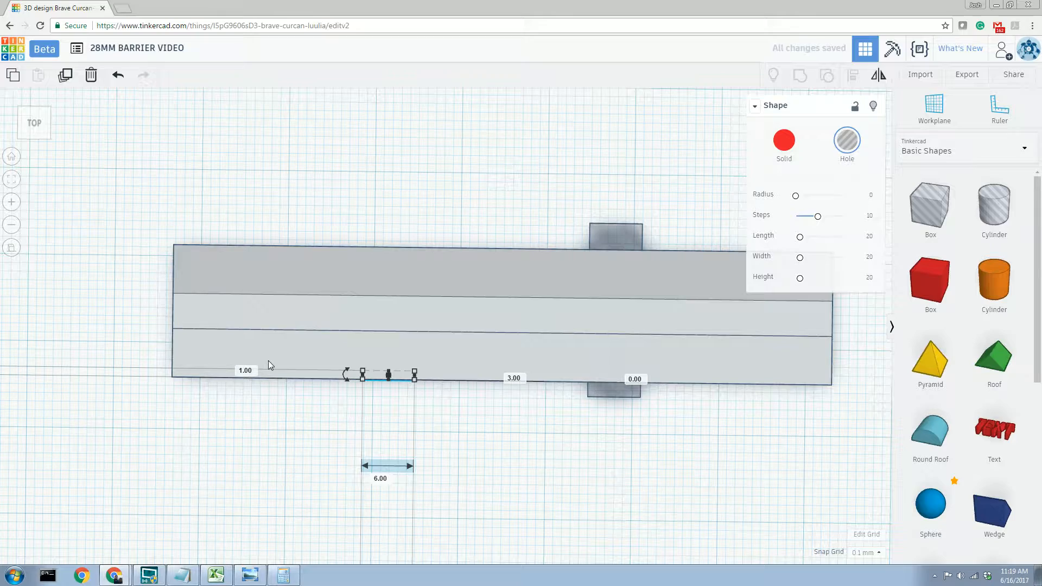
# Step: Shorten the right hole box to a shallow pocket at the barrier's front face and set its depth to 1 mm
pyautogui.moveTo(339, 352)
pyautogui.mouseDown(button='right')
pyautogui.moveTo(345, 310)
pyautogui.moveTo(337, 356)
pyautogui.moveTo(354, 365)
pyautogui.mouseUp(button='right')
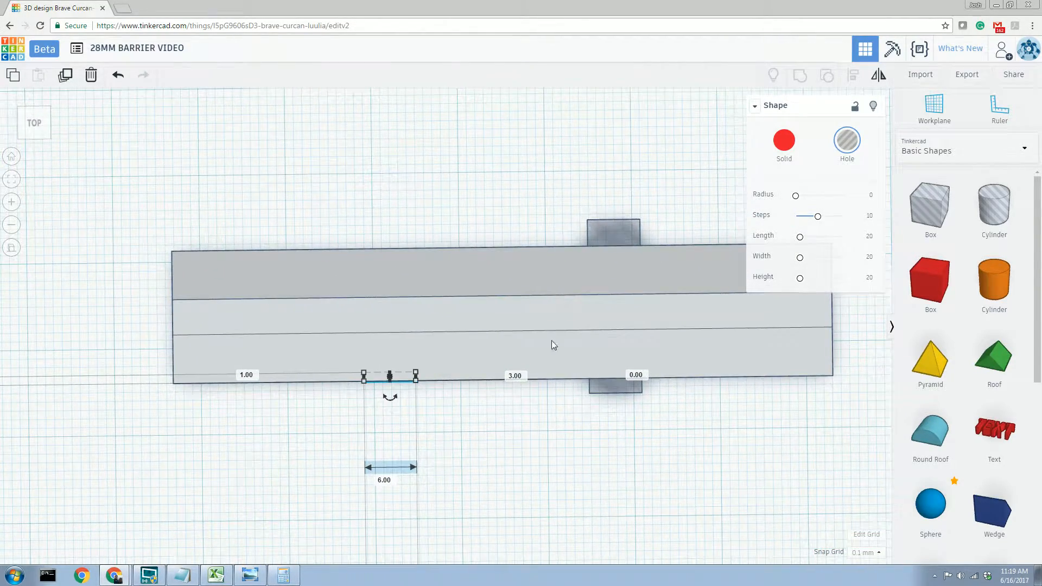
pyautogui.click(620, 241)
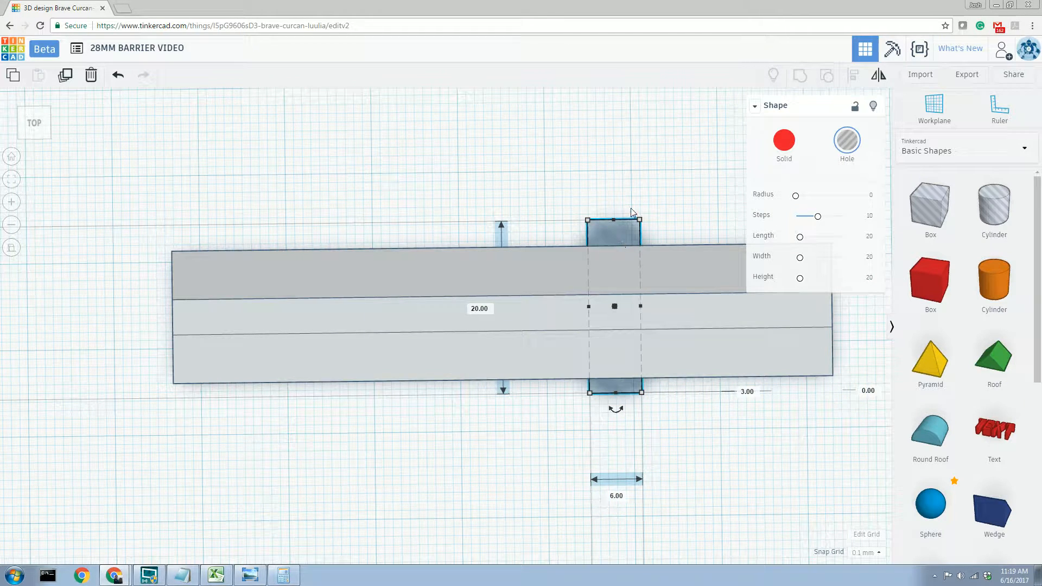
pyautogui.moveTo(613, 222); pyautogui.dragTo(623, 378)
pyautogui.moveTo(681, 419)
pyautogui.mouseDown(button='right')
pyautogui.moveTo(690, 388)
pyautogui.moveTo(666, 421)
pyautogui.mouseUp(button='right')
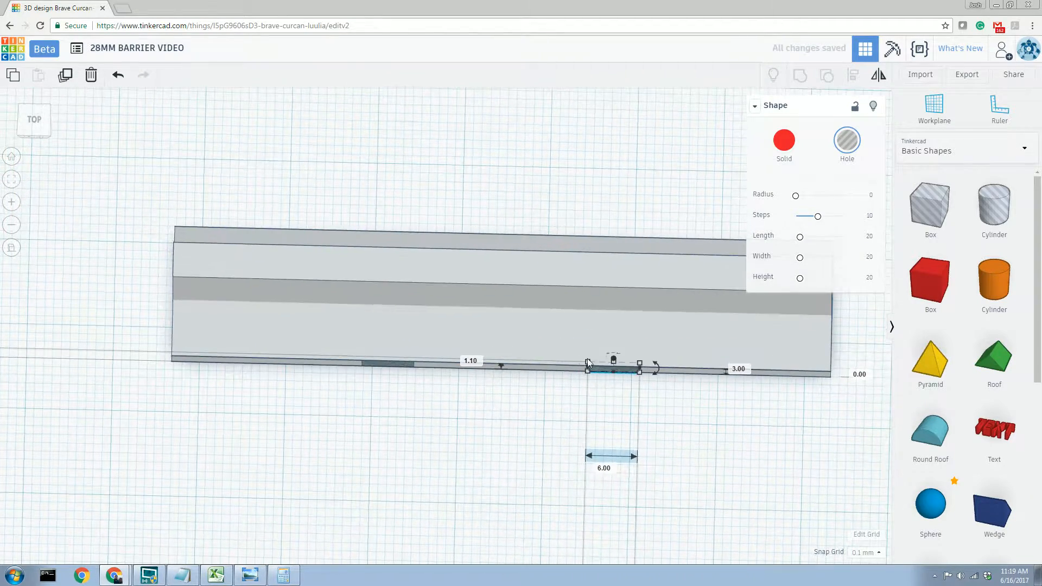
pyautogui.click(474, 359)
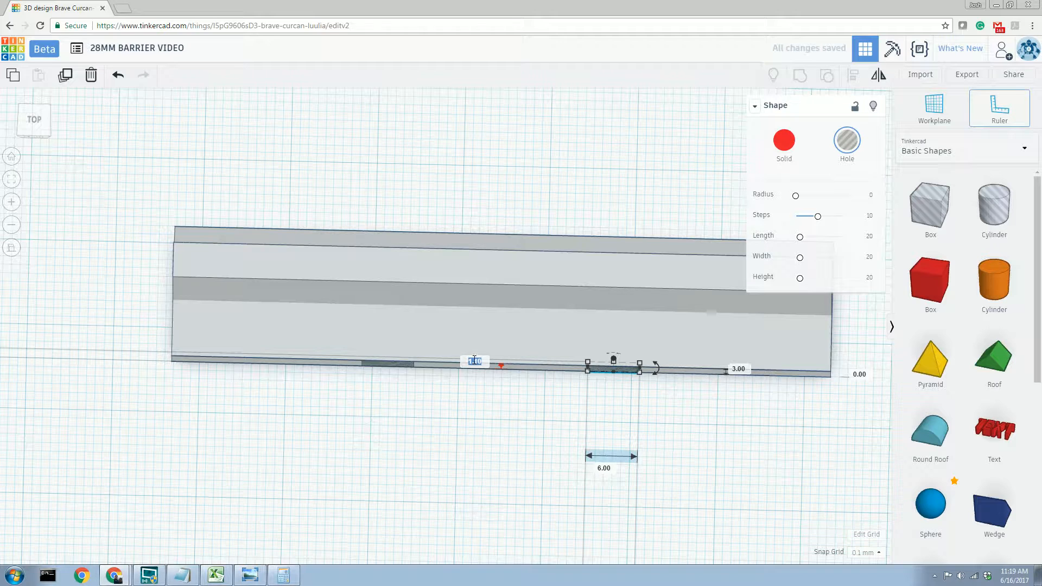
pyautogui.write('1')
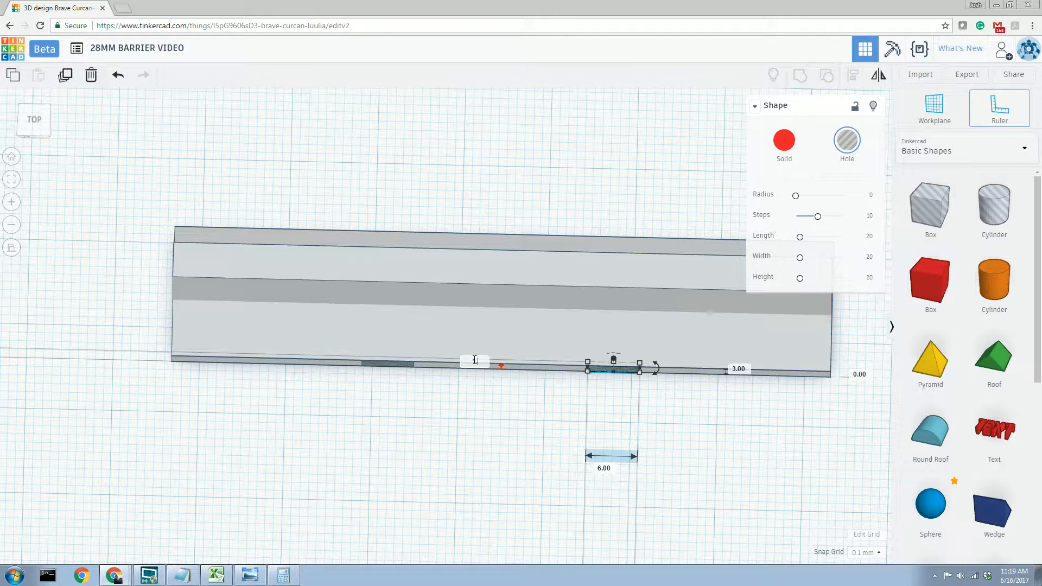
pyautogui.press('Return')
# Step: Duplicate both front hole boxes and move the copies straight back to the barrier's rear edge
pyautogui.click(467, 407)
pyautogui.moveTo(467, 407); pyautogui.dragTo(389, 379, button='right')
pyautogui.click(393, 369)
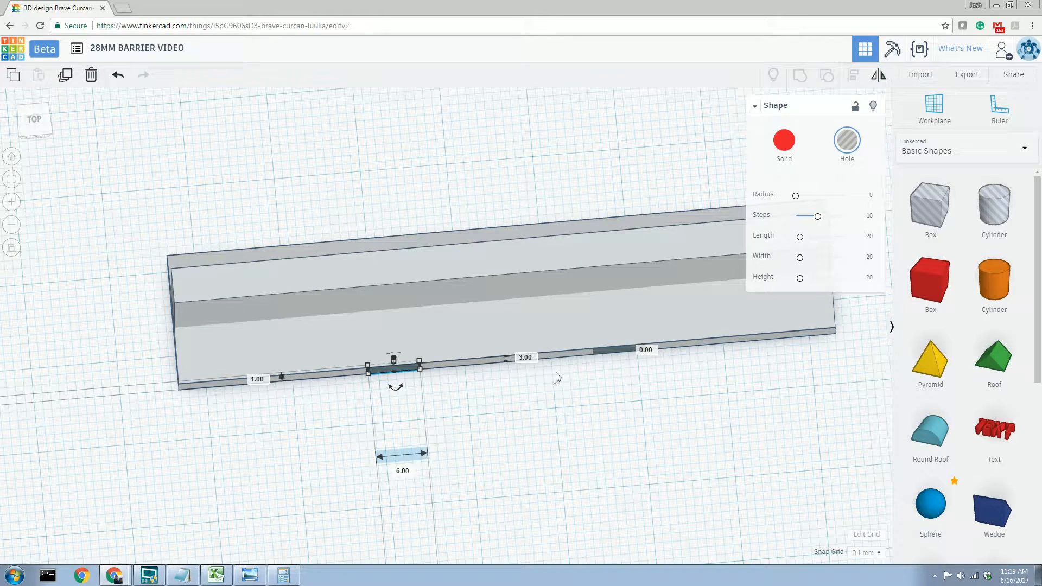
pyautogui.keyDown('shift'); pyautogui.click(606, 356); pyautogui.keyUp('shift')
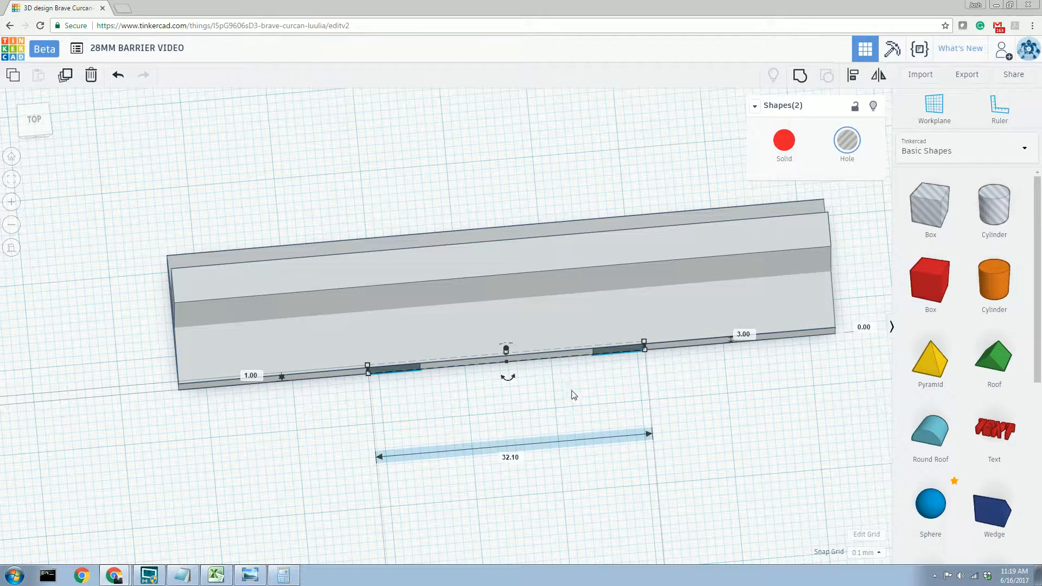
pyautogui.moveTo(699, 434); pyautogui.dragTo(688, 496, button='right')
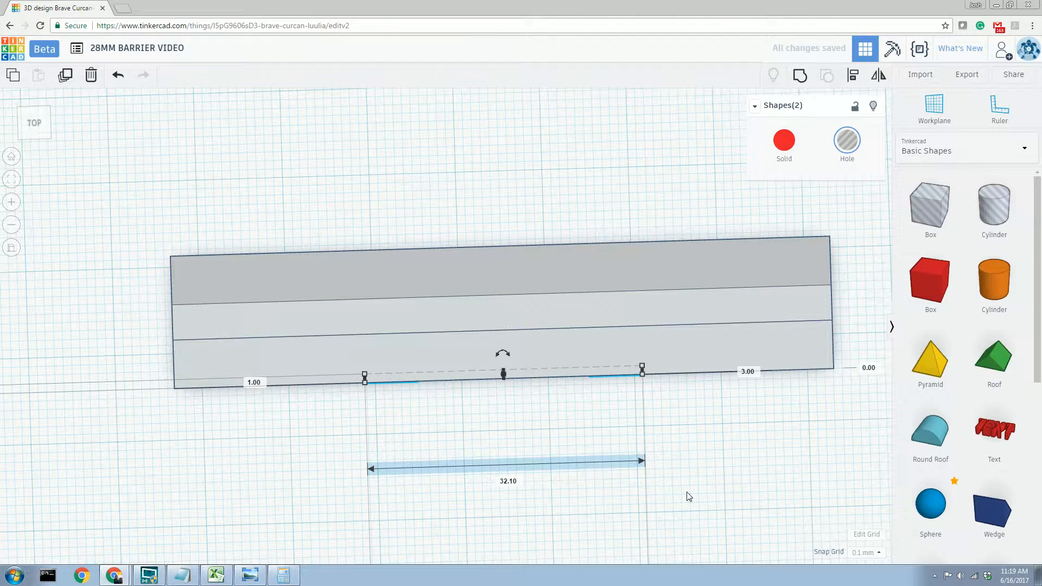
pyautogui.press('Up')
pyautogui.press('Up')
pyautogui.press('Up')
pyautogui.press('Up')
pyautogui.press('Up')
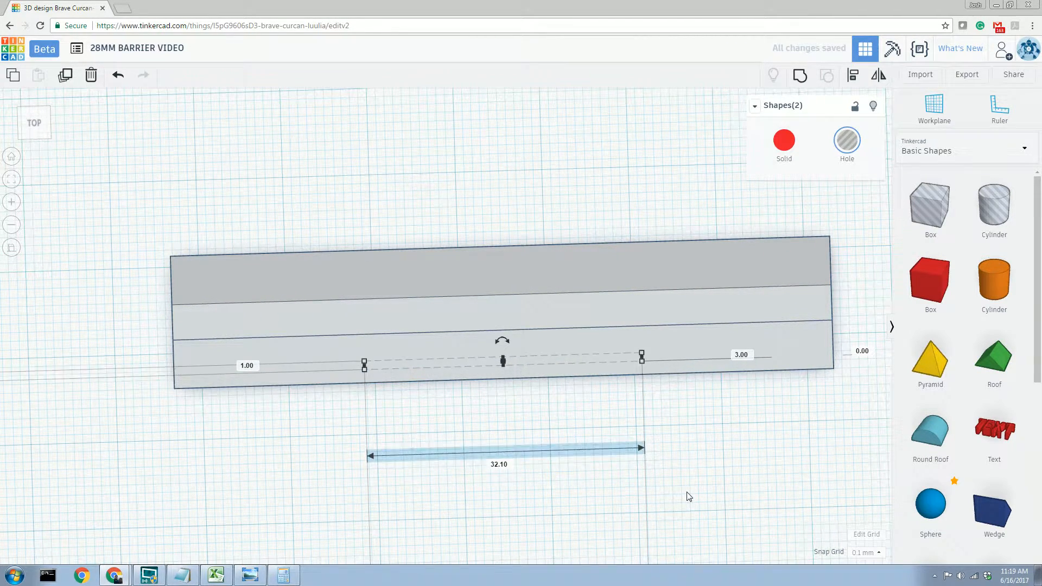
pyautogui.press('Up')
pyautogui.press('Up')
pyautogui.press('Up')
pyautogui.press('Up')
pyautogui.press('Up')
pyautogui.press('Up')
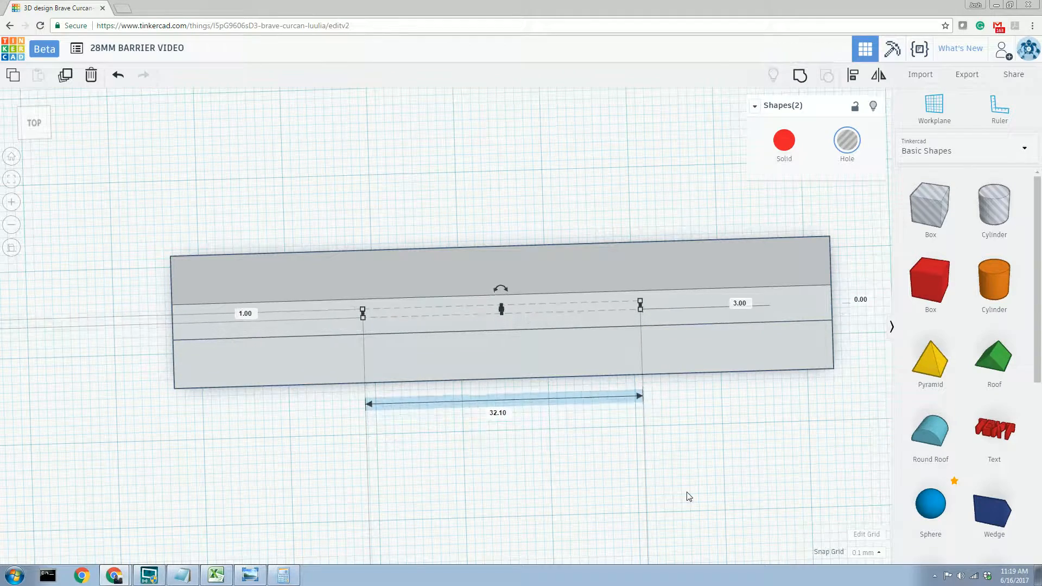
pyautogui.press('Up')
pyautogui.press('Up')
pyautogui.press('Up')
pyautogui.press('Up')
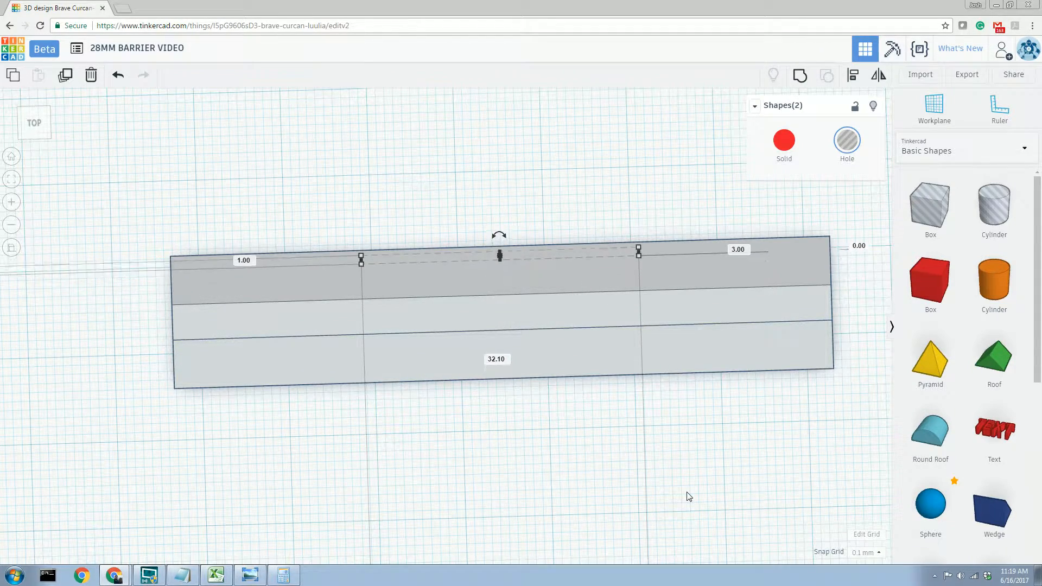
# Step: Nudge the two copied hole boxes outward until they are flush with the barrier's rear face
pyautogui.moveTo(125, 451); pyautogui.dragTo(574, 494, button='right')
pyautogui.scroll(4, 574, 494)
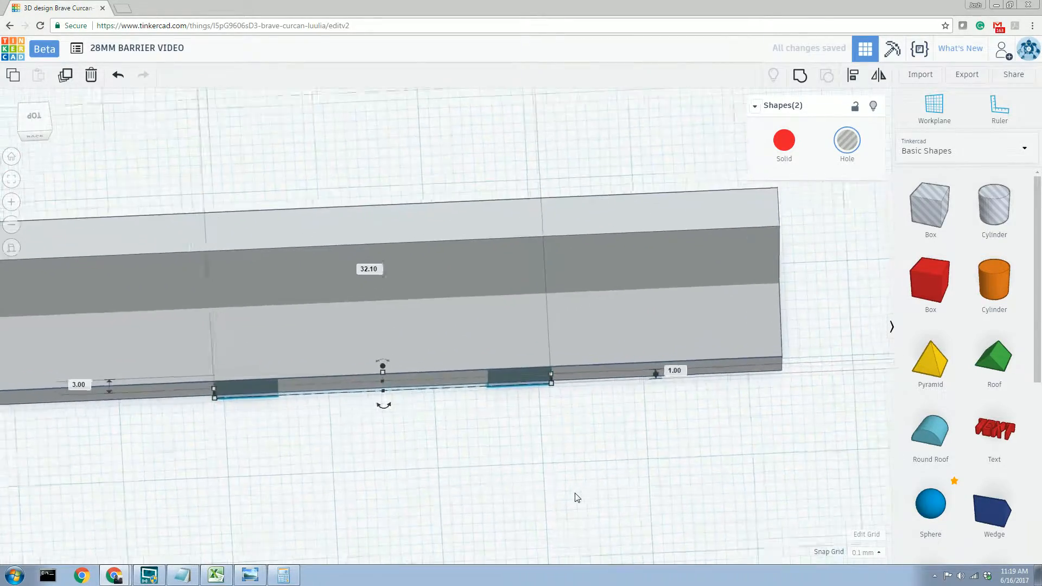
pyautogui.press('Up')
pyautogui.press('Up')
pyautogui.press('Up')
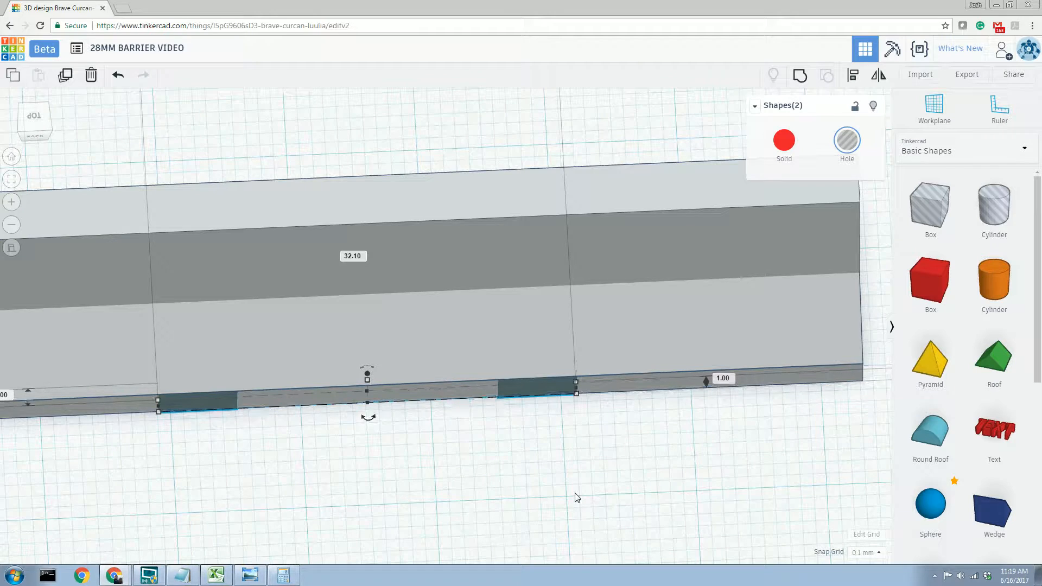
# Step: Examine the hole boxes on the barrier's rear face and underside for their alignment with the edges
pyautogui.moveTo(553, 481); pyautogui.dragTo(612, 486, button='right')
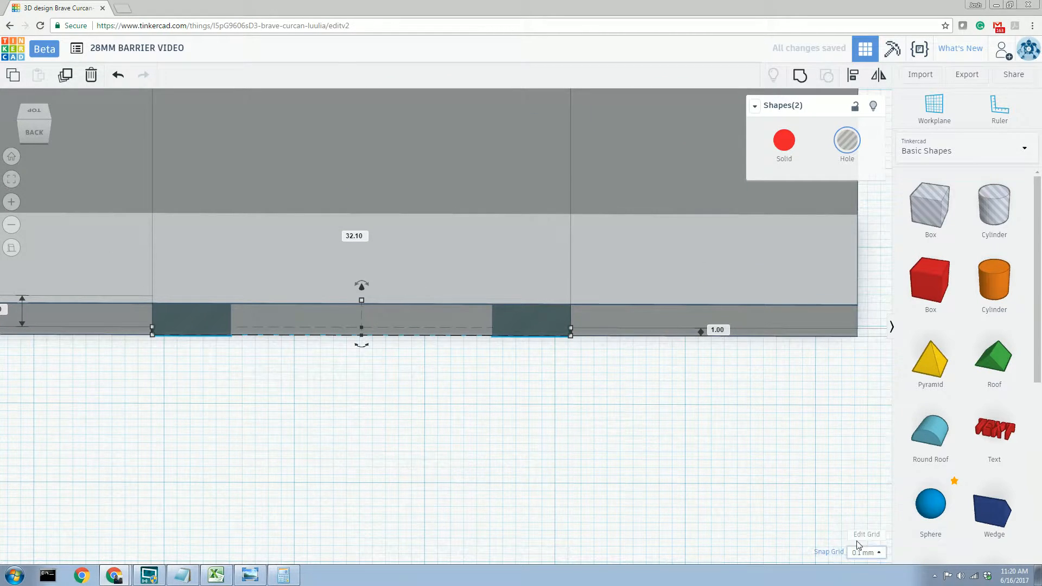
pyautogui.moveTo(542, 398); pyautogui.dragTo(535, 438, button='right')
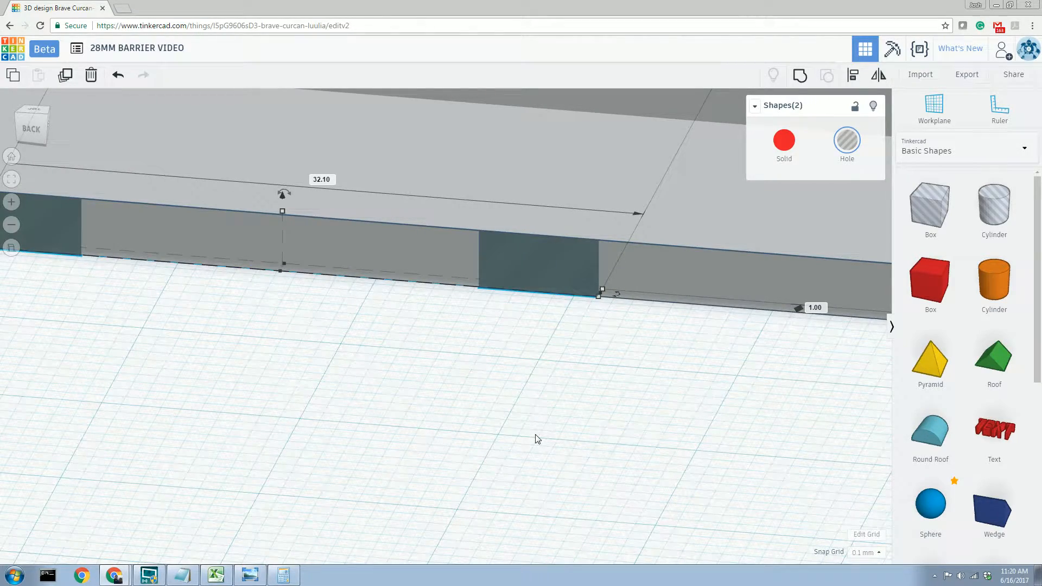
pyautogui.moveTo(530, 412); pyautogui.dragTo(415, 252, button='right')
pyautogui.scroll(2, 415, 253)
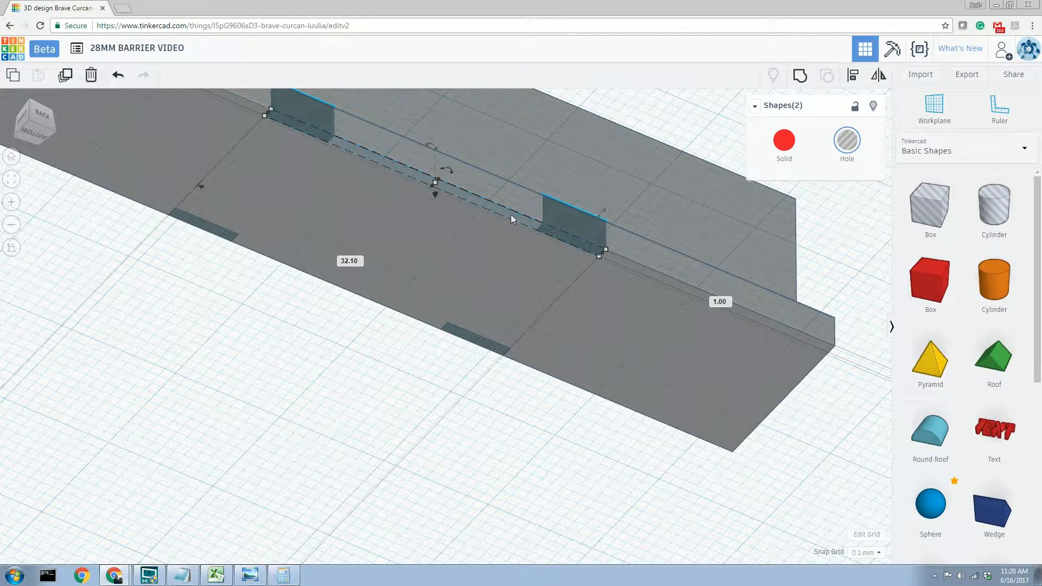
pyautogui.moveTo(564, 245); pyautogui.dragTo(402, 386, button='right')
pyautogui.moveTo(500, 387); pyautogui.dragTo(613, 534, button='middle')
pyautogui.moveTo(616, 539); pyautogui.dragTo(626, 523, button='right')
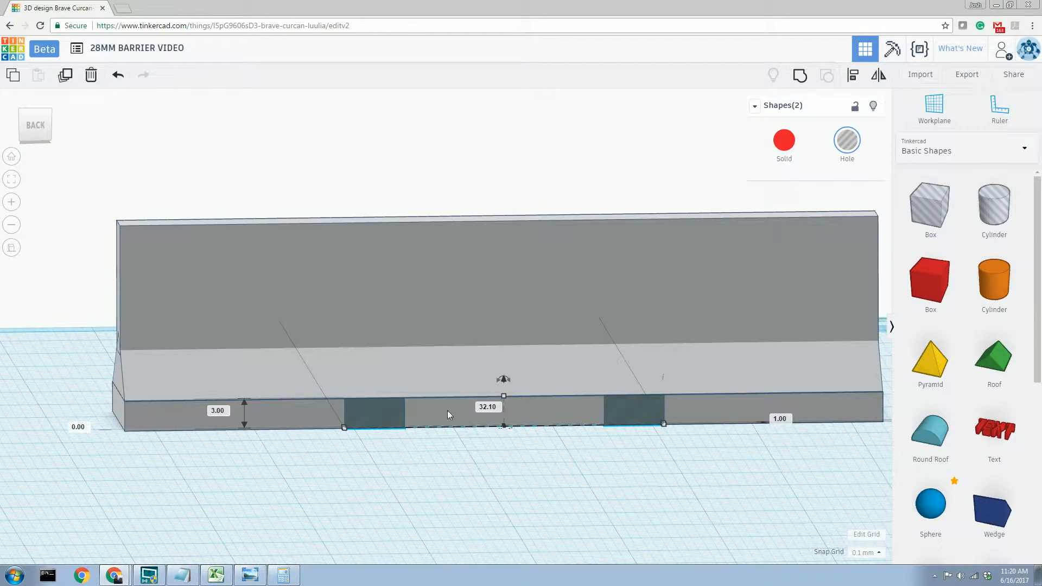
# Step: Place a solid cylinder on the workplane behind the barrier and set its sides to 64
pyautogui.moveTo(397, 482); pyautogui.dragTo(372, 483, button='right')
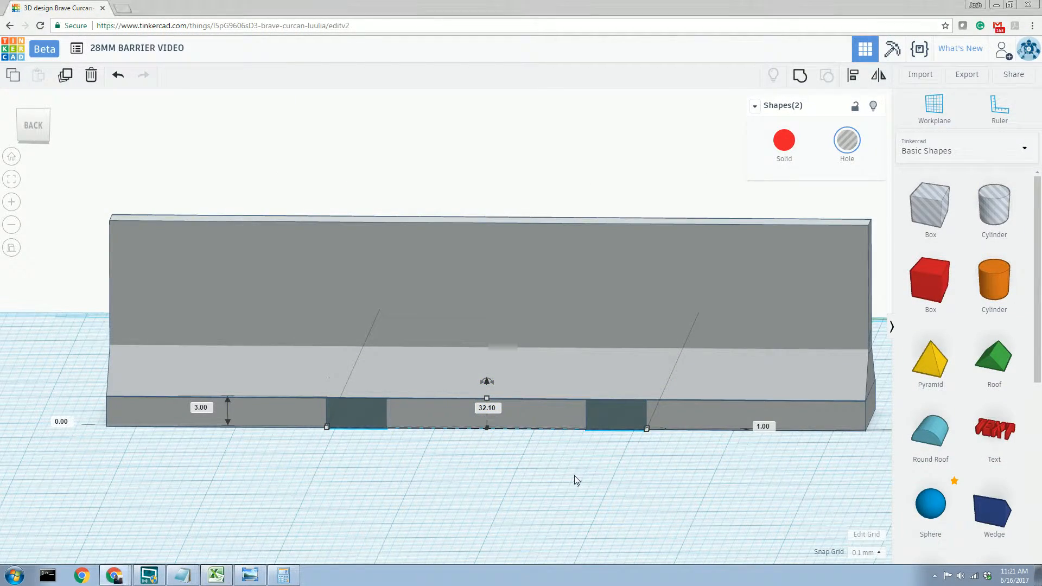
pyautogui.scroll(-5, 574, 476)
pyautogui.moveTo(1009, 290); pyautogui.dragTo(651, 496)
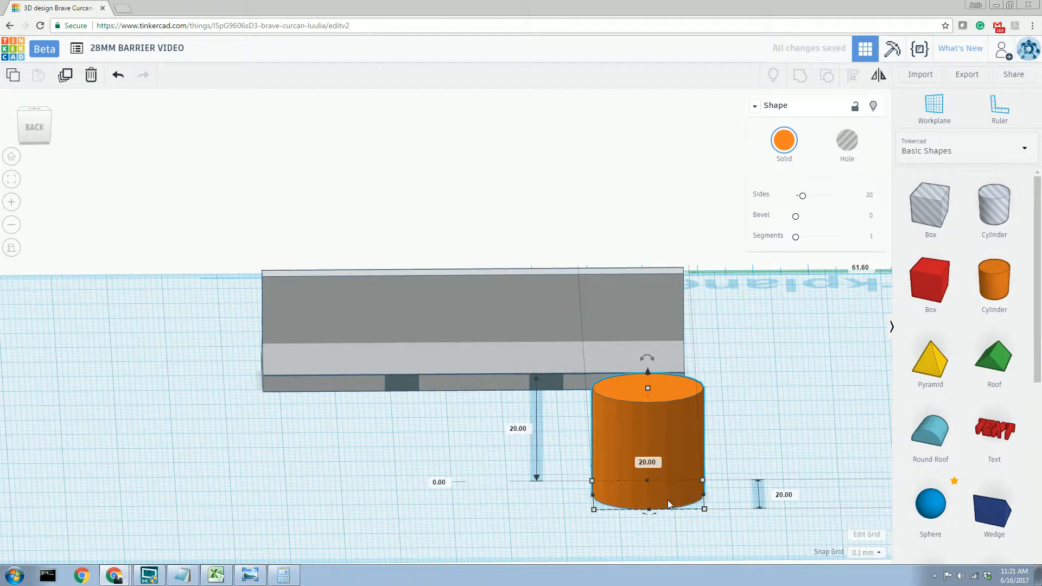
pyautogui.moveTo(689, 428); pyautogui.dragTo(630, 478, button='right')
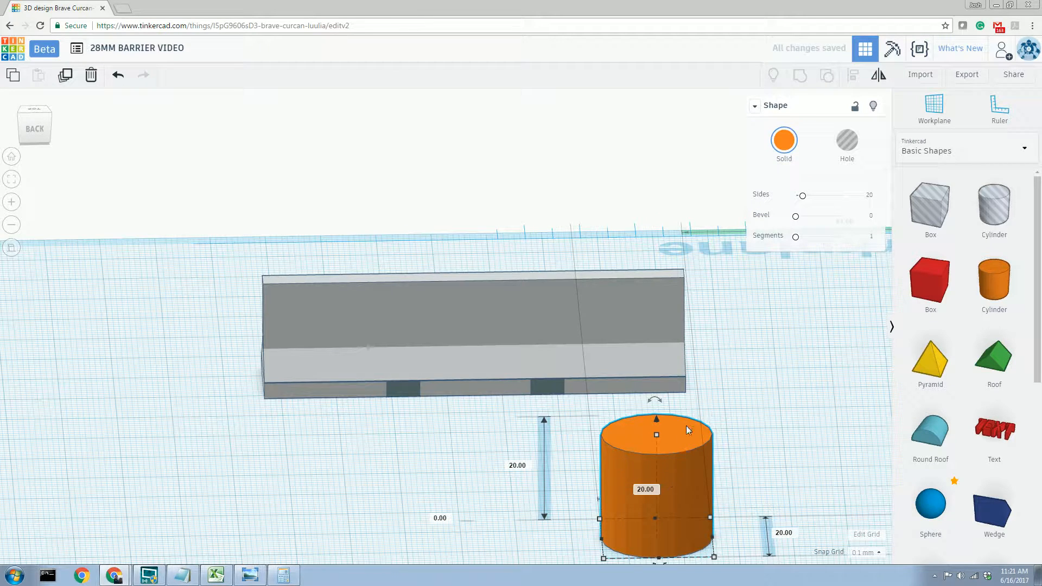
pyautogui.moveTo(799, 195); pyautogui.dragTo(850, 202)
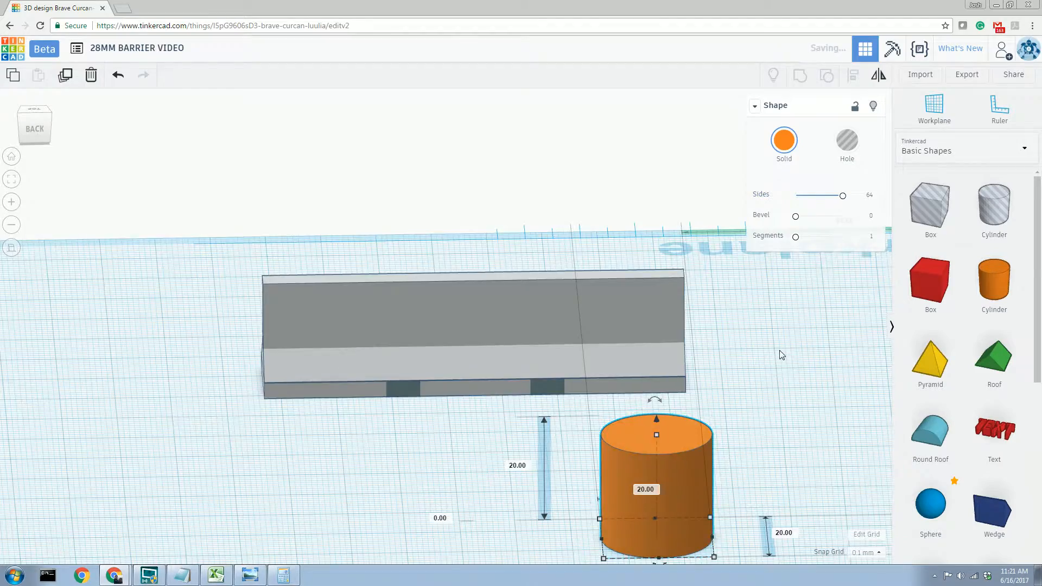
pyautogui.scroll(5, 782, 355)
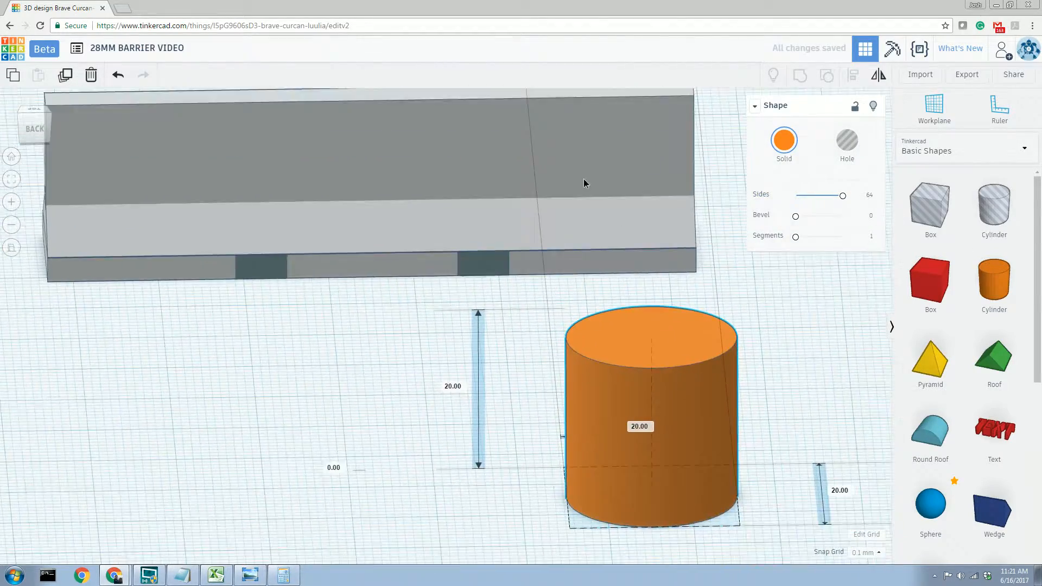
# Step: Rotate the cylinder onto its side so its axis runs across the barrier's length, and position it near the rear face
pyautogui.moveTo(603, 340)
pyautogui.mouseDown(button='right')
pyautogui.moveTo(632, 360)
pyautogui.moveTo(530, 349)
pyautogui.moveTo(592, 356)
pyautogui.mouseUp(button='right')
pyautogui.scroll(-1, 644, 341)
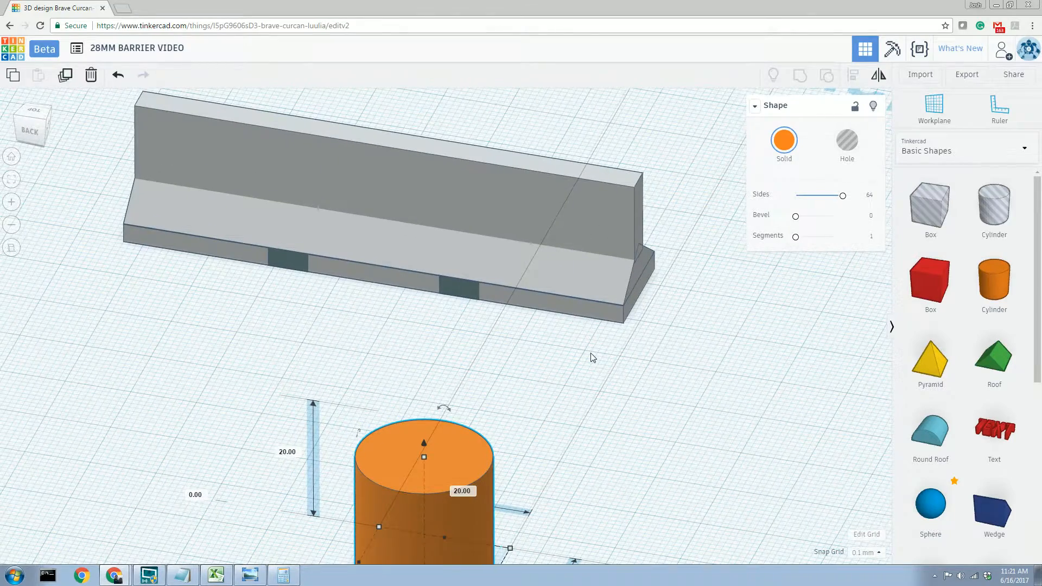
pyautogui.moveTo(587, 388); pyautogui.dragTo(644, 368)
pyautogui.moveTo(628, 402)
pyautogui.mouseDown(button='right')
pyautogui.moveTo(648, 414)
pyautogui.moveTo(662, 400)
pyautogui.moveTo(611, 405)
pyautogui.mouseUp(button='right')
pyautogui.click(519, 463)
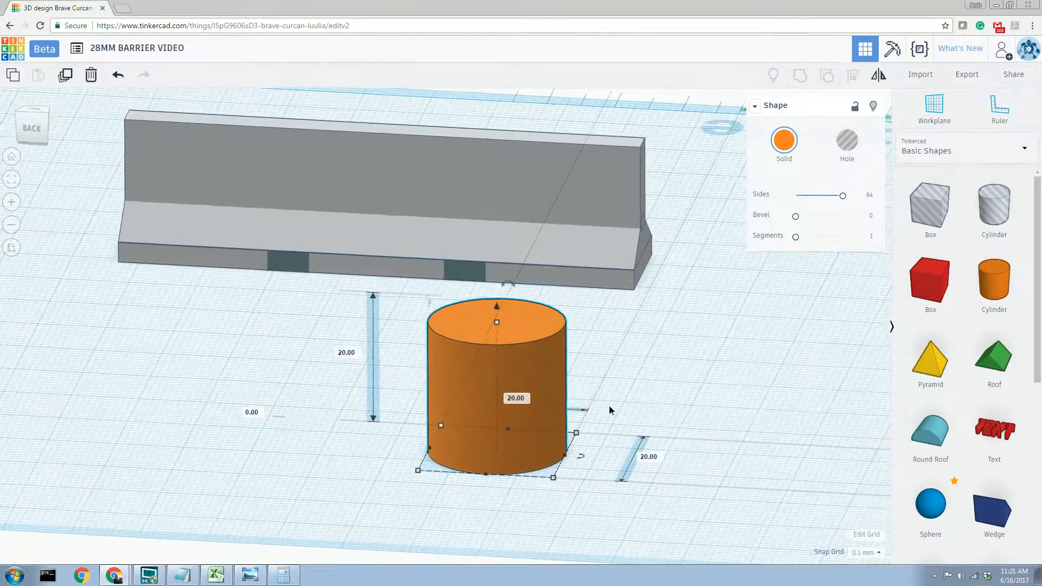
pyautogui.moveTo(550, 324); pyautogui.dragTo(596, 343, button='right')
pyautogui.moveTo(597, 402); pyautogui.dragTo(521, 393, button='right')
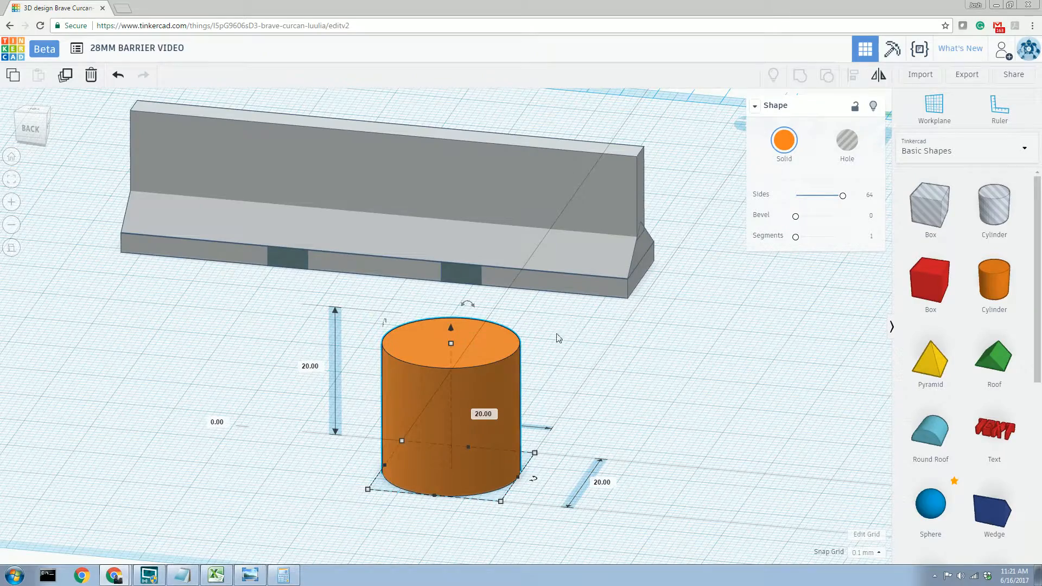
pyautogui.moveTo(470, 308)
pyautogui.moveTo(522, 327); pyautogui.dragTo(384, 351, button='right')
pyautogui.moveTo(293, 310); pyautogui.dragTo(465, 255, button='middle')
pyautogui.moveTo(161, 337); pyautogui.dragTo(135, 347, button='right')
pyautogui.moveTo(145, 199); pyautogui.dragTo(198, 258)
pyautogui.moveTo(335, 375); pyautogui.dragTo(591, 413, button='right')
pyautogui.moveTo(593, 418); pyautogui.dragTo(516, 261)
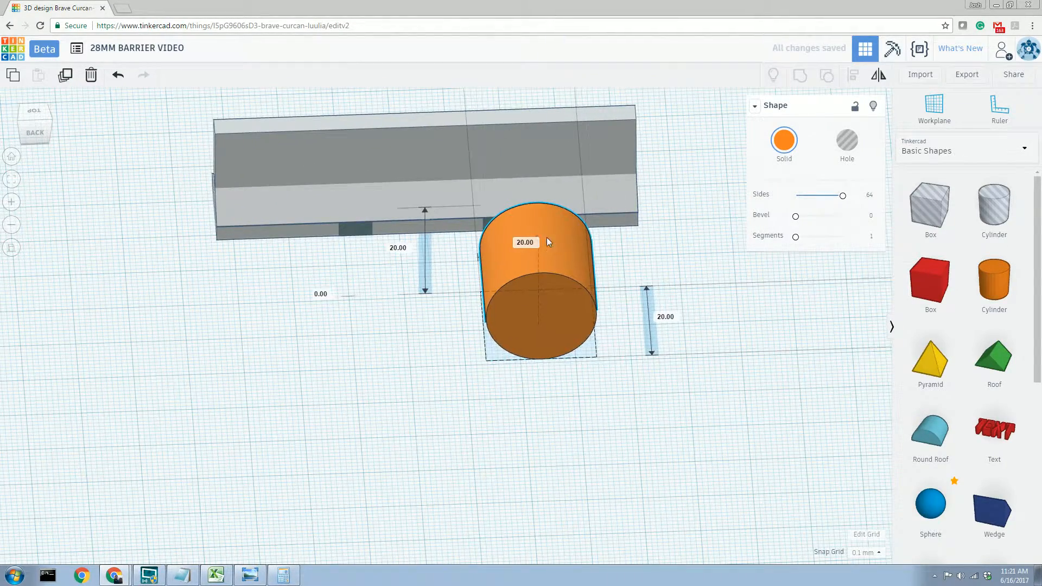
# Step: Set the lying cylinder's width to 10 mm
pyautogui.moveTo(514, 406); pyautogui.dragTo(646, 287, button='right')
pyautogui.moveTo(383, 315); pyautogui.dragTo(465, 342, button='right')
pyautogui.moveTo(508, 415); pyautogui.dragTo(563, 313, button='right')
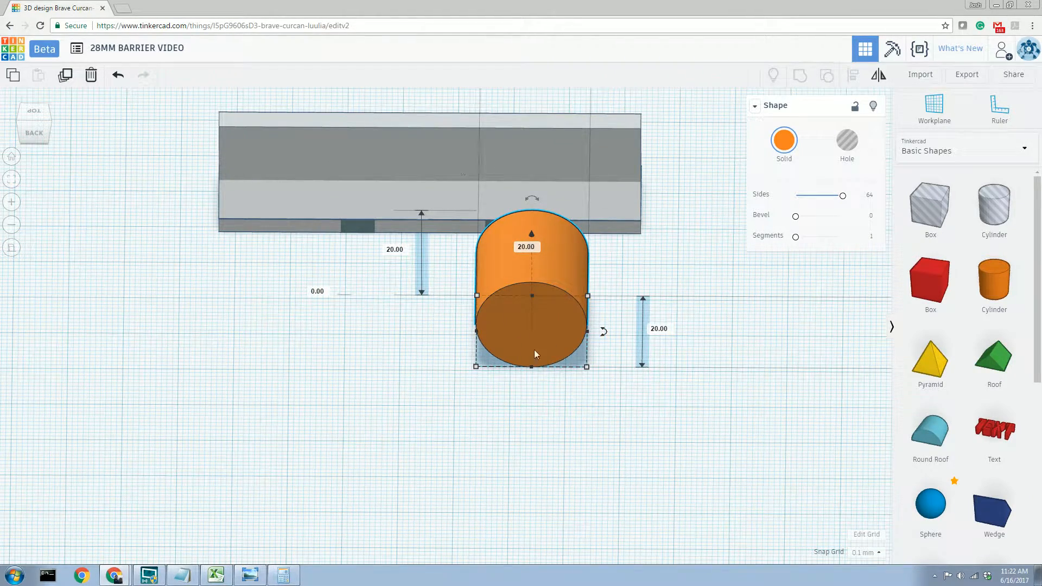
pyautogui.moveTo(630, 137); pyautogui.dragTo(461, 329, button='right')
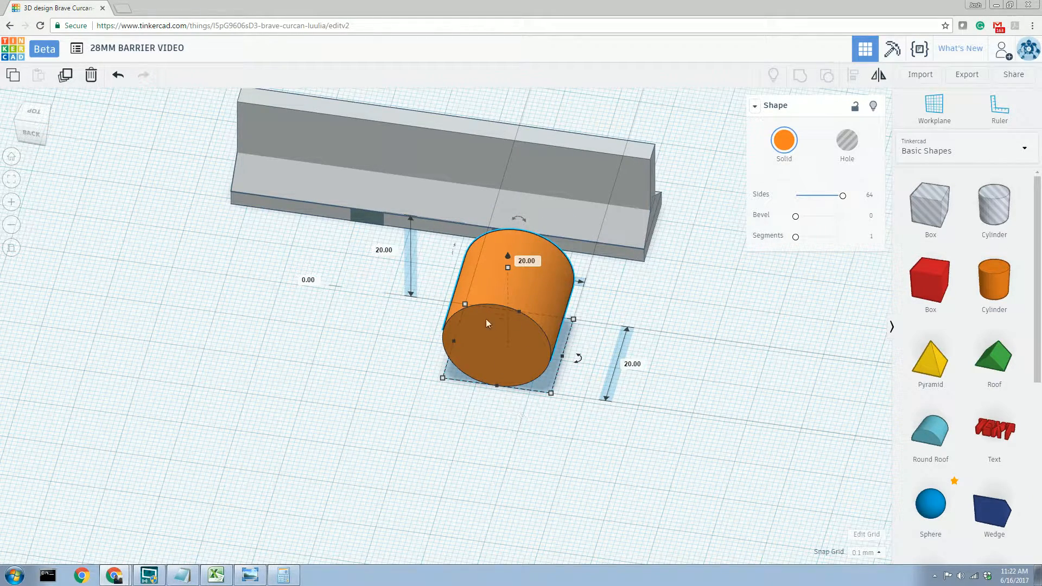
pyautogui.moveTo(486, 362); pyautogui.dragTo(553, 306, button='right')
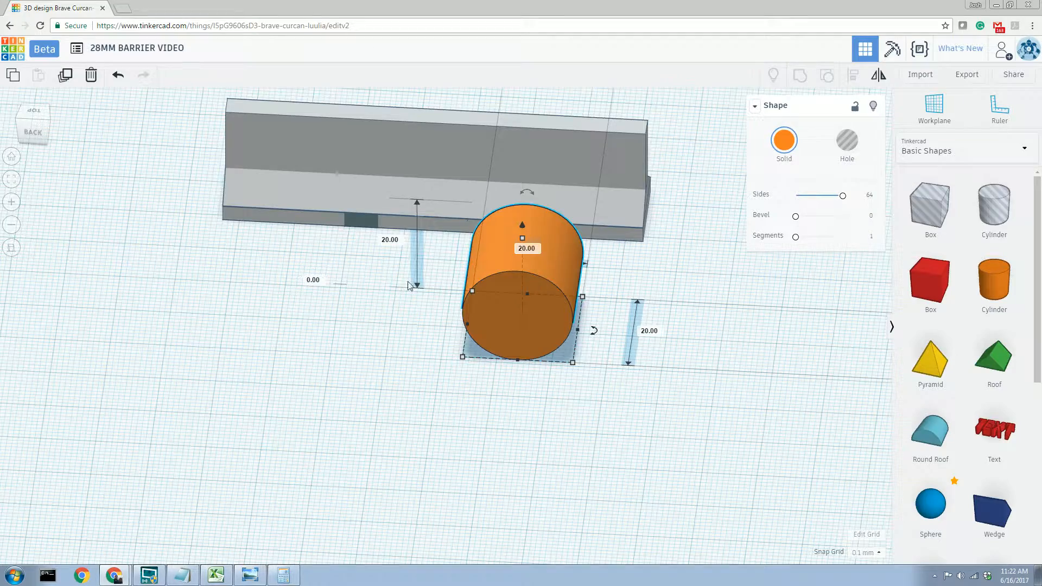
pyautogui.moveTo(480, 340); pyautogui.dragTo(476, 402, button='right')
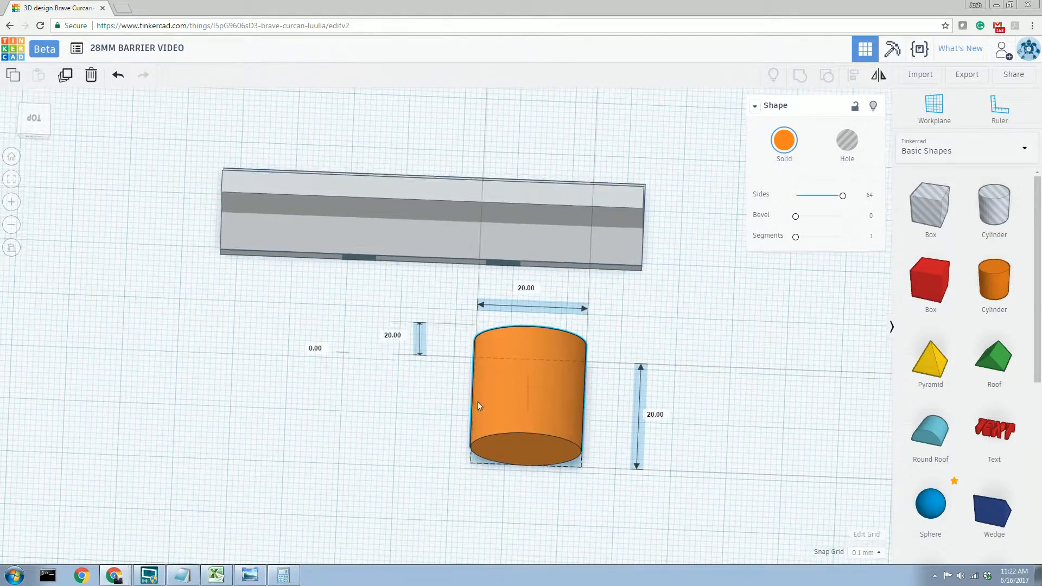
pyautogui.click(525, 289)
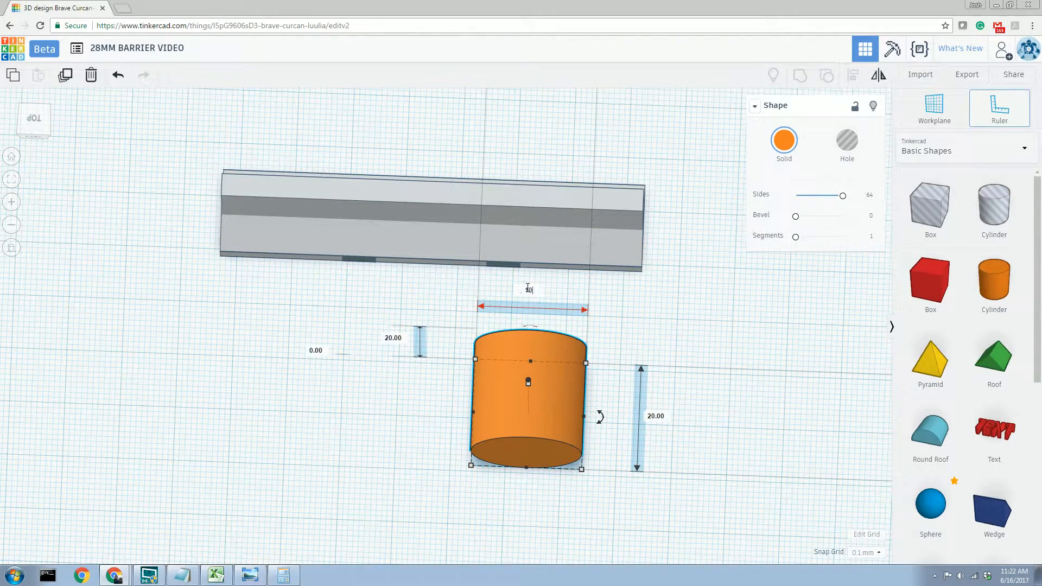
pyautogui.write('10')
pyautogui.press('Return')
# Step: Set the lying cylinder's width and height to 2.5 mm each
pyautogui.moveTo(534, 312); pyautogui.dragTo(613, 347, button='right')
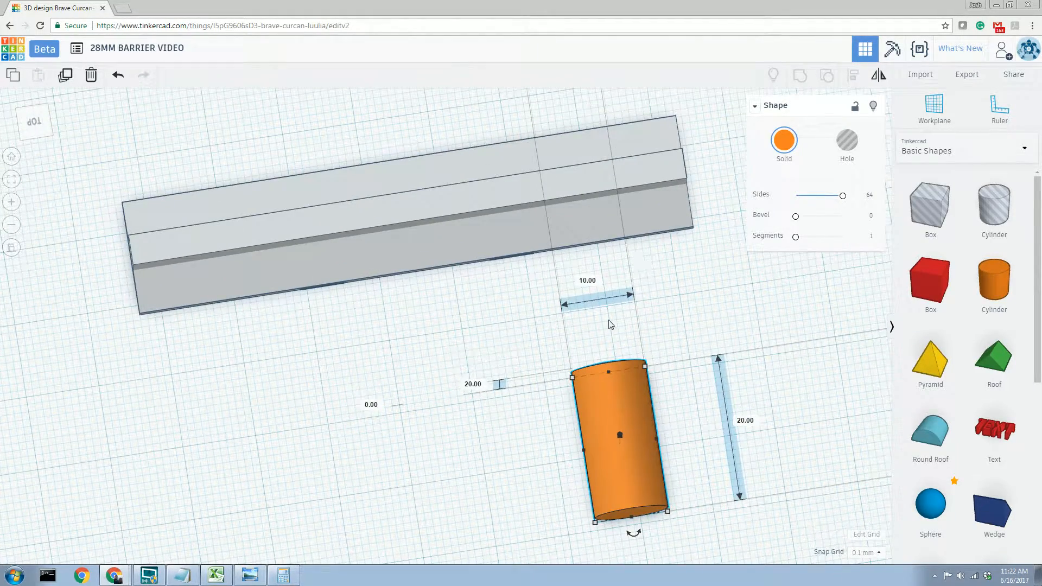
pyautogui.moveTo(647, 446); pyautogui.dragTo(602, 304, button='right')
pyautogui.click(591, 258)
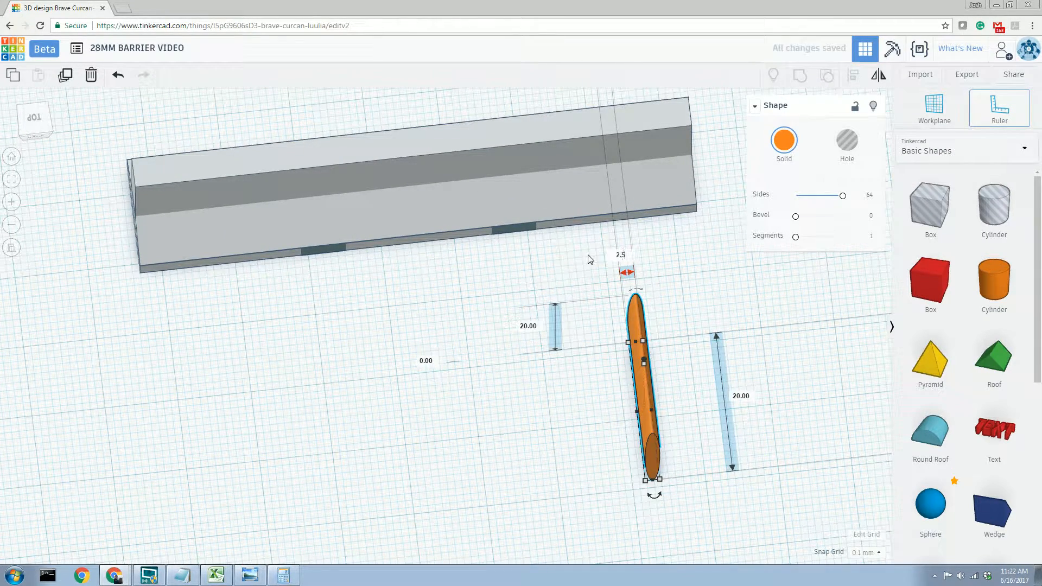
pyautogui.write('2.5')
pyautogui.press('Return')
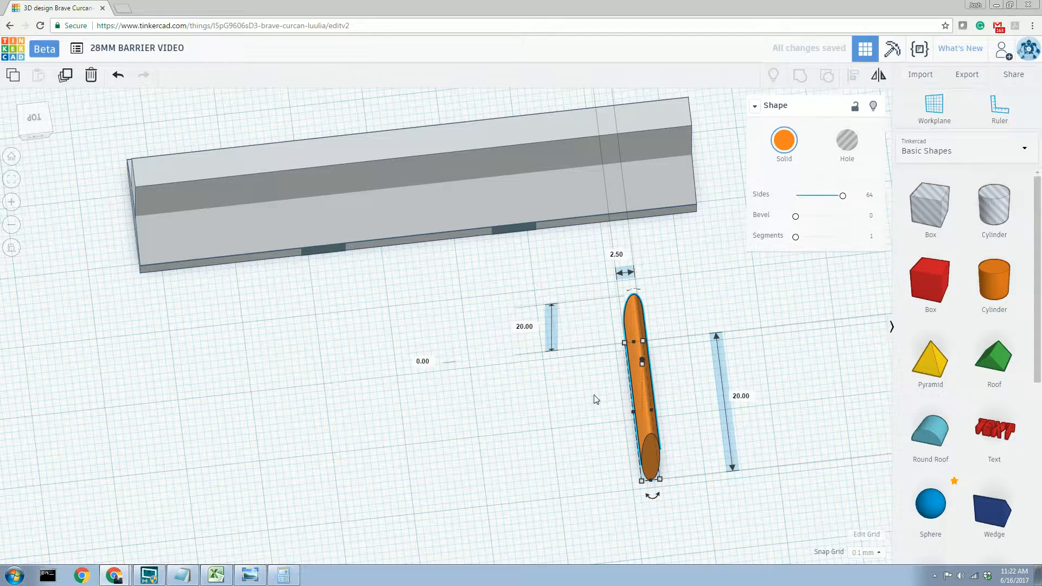
pyautogui.moveTo(551, 344); pyautogui.dragTo(527, 288, button='right')
pyautogui.click(526, 276)
pyautogui.write('2')
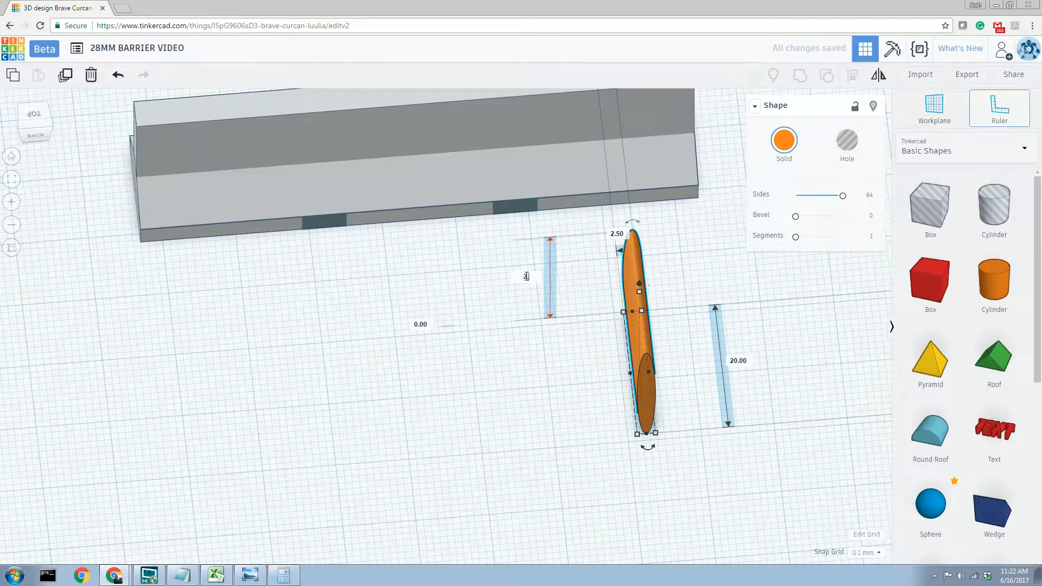
pyautogui.write('.5')
pyautogui.press('Return')
# Step: Move the thin cylinder into the barrier above the right rear slot and raise it about 12.4 mm off the workplane
pyautogui.moveTo(527, 280); pyautogui.dragTo(551, 369, button='right')
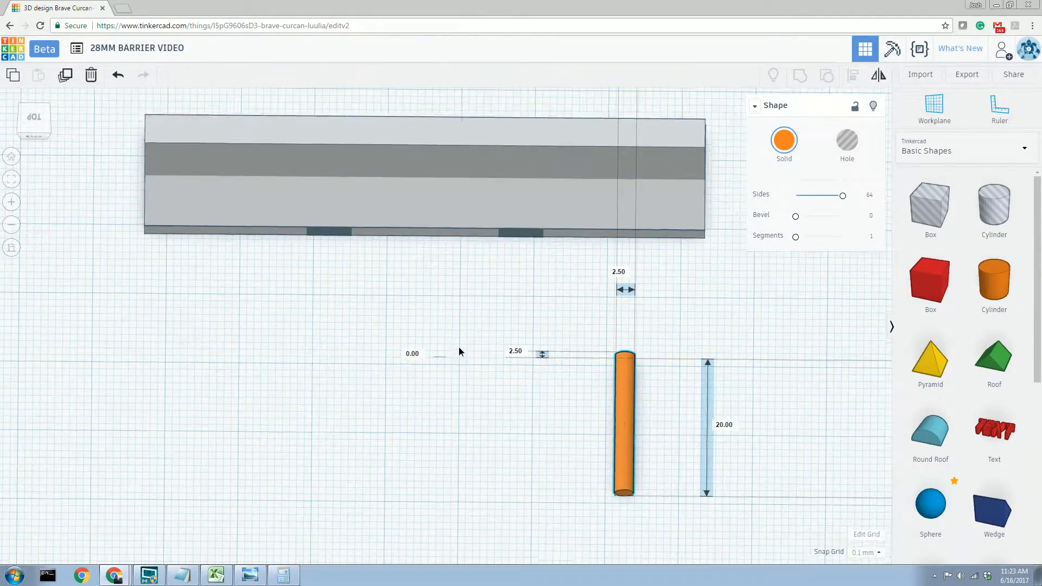
pyautogui.moveTo(624, 422); pyautogui.dragTo(519, 204)
pyautogui.scroll(3, 523, 220)
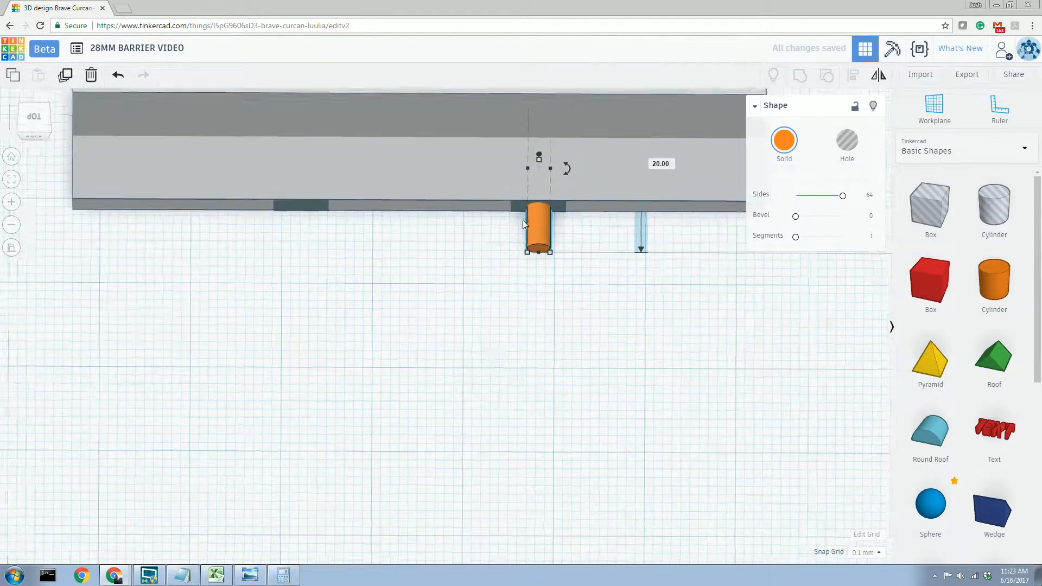
pyautogui.moveTo(426, 219); pyautogui.dragTo(394, 466, button='middle')
pyautogui.moveTo(397, 471); pyautogui.dragTo(445, 302, button='right')
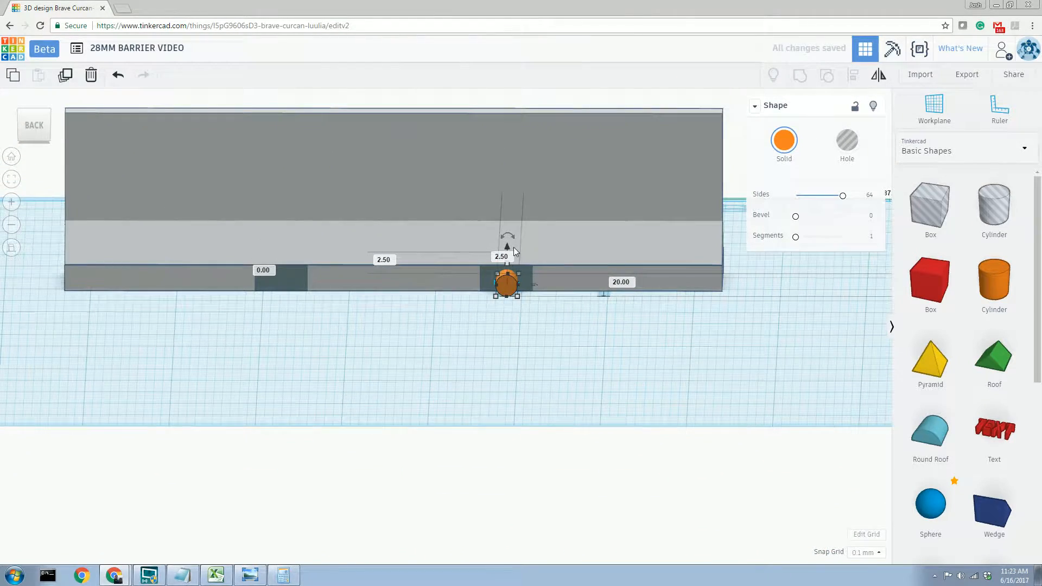
pyautogui.moveTo(508, 250); pyautogui.dragTo(510, 143)
pyautogui.moveTo(518, 175); pyautogui.dragTo(491, 274, button='right')
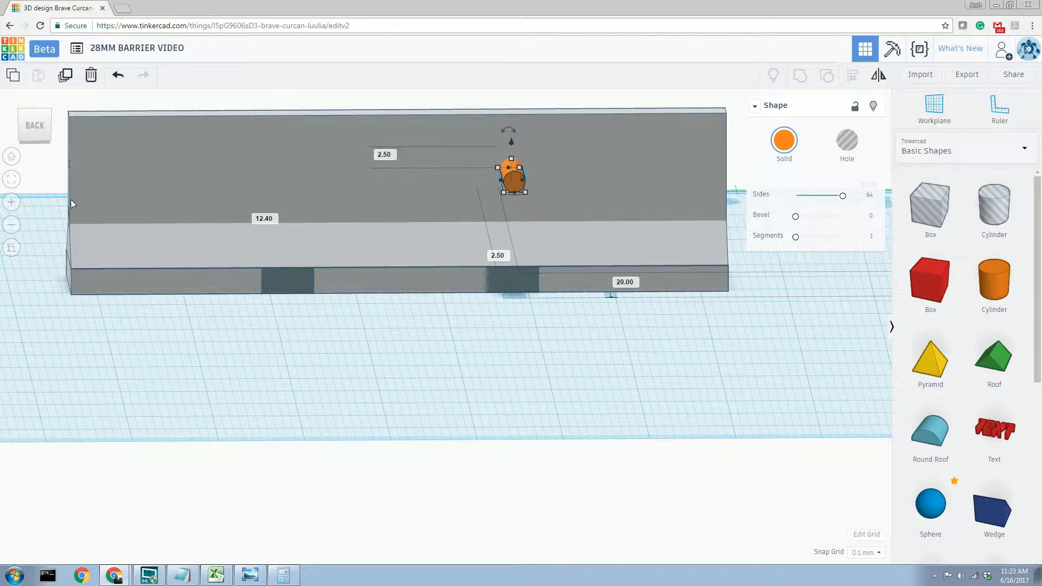
# Step: Turn the raised cylinder into a hole through the barrier's upper wall
pyautogui.moveTo(657, 197); pyautogui.dragTo(471, 194, button='right')
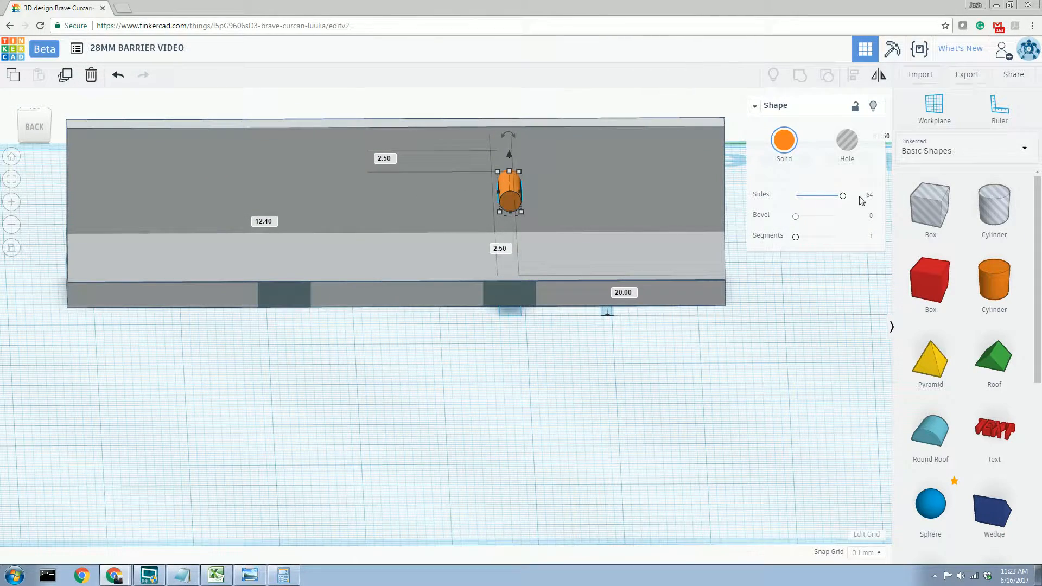
pyautogui.click(841, 146)
pyautogui.moveTo(562, 208); pyautogui.dragTo(554, 190, button='right')
pyautogui.scroll(1, 554, 190)
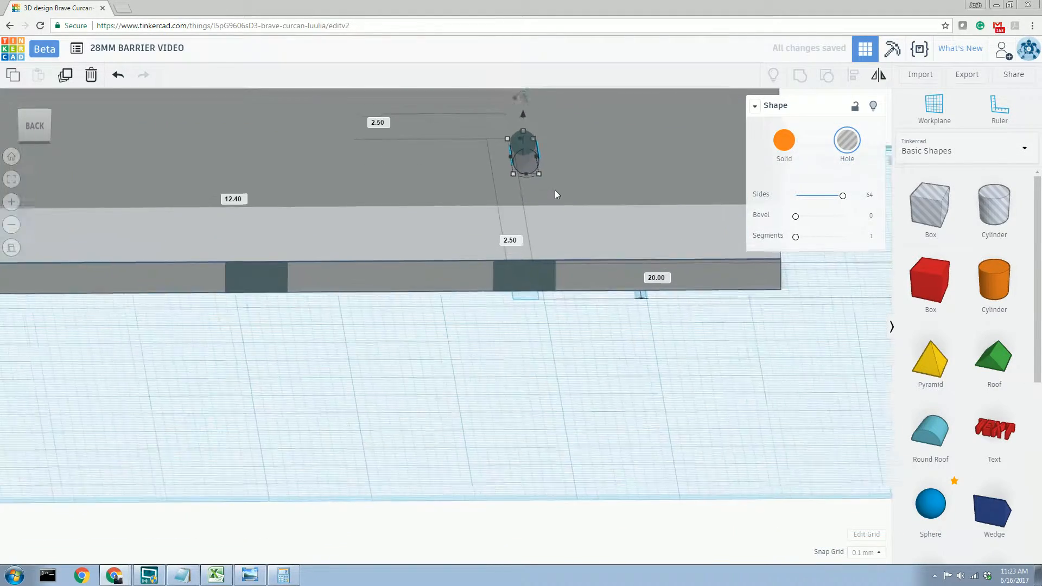
pyautogui.scroll(-1, 554, 190)
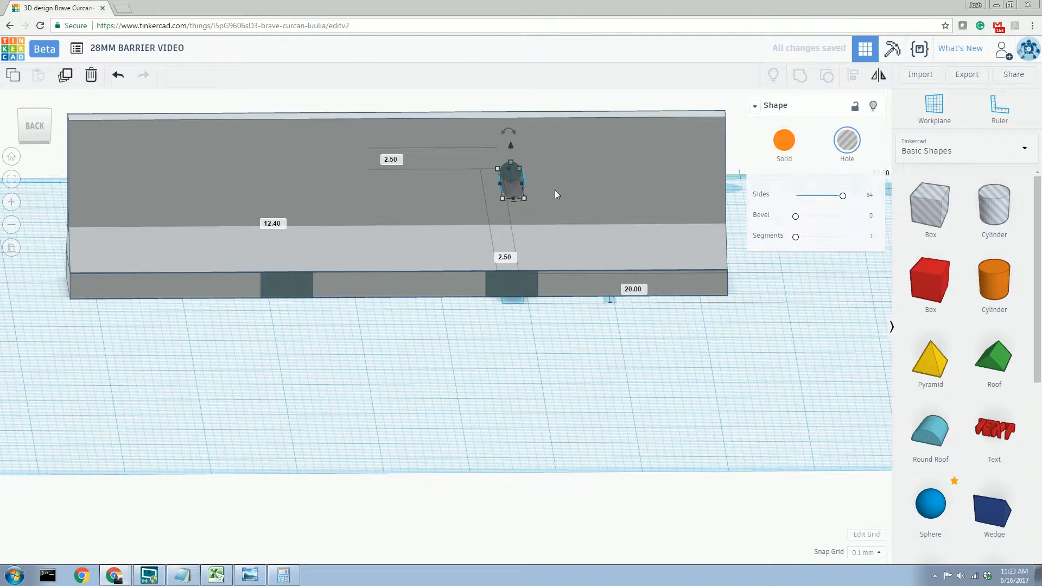
# Step: Duplicate the cylinder hole and move the copy along the barrier to above the left rear slot
pyautogui.moveTo(552, 195); pyautogui.dragTo(554, 199, button='right')
pyautogui.hotkey('ctrl', 'd')
pyautogui.moveTo(516, 190); pyautogui.dragTo(286, 192)
pyautogui.moveTo(287, 195); pyautogui.dragTo(432, 337, button='right')
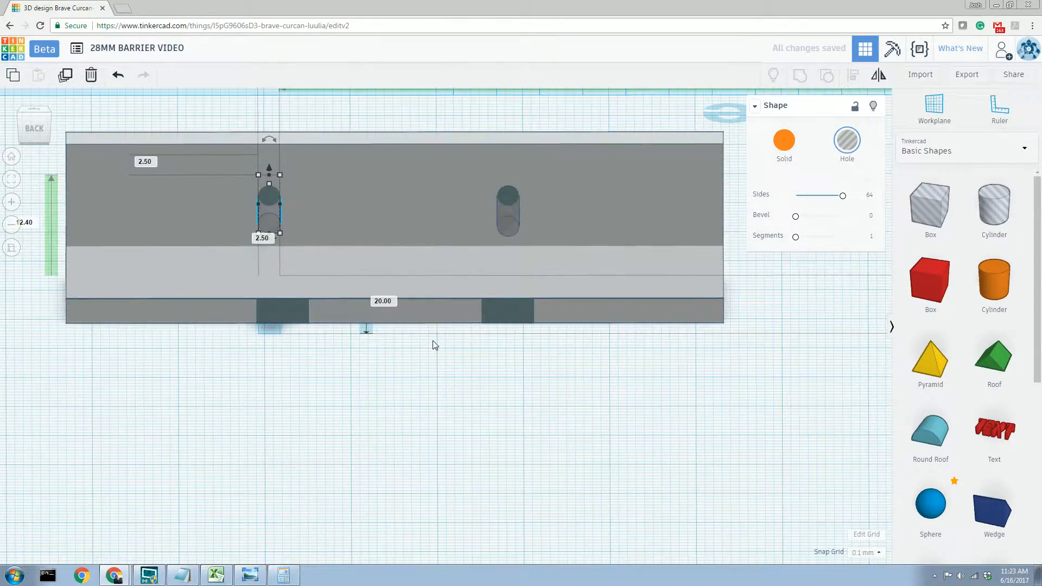
# Step: Switch to perspective view and compare the positions of both cylinder holes with the slots below
pyautogui.scroll(2, 434, 345)
pyautogui.moveTo(432, 344); pyautogui.dragTo(585, 529, button='middle')
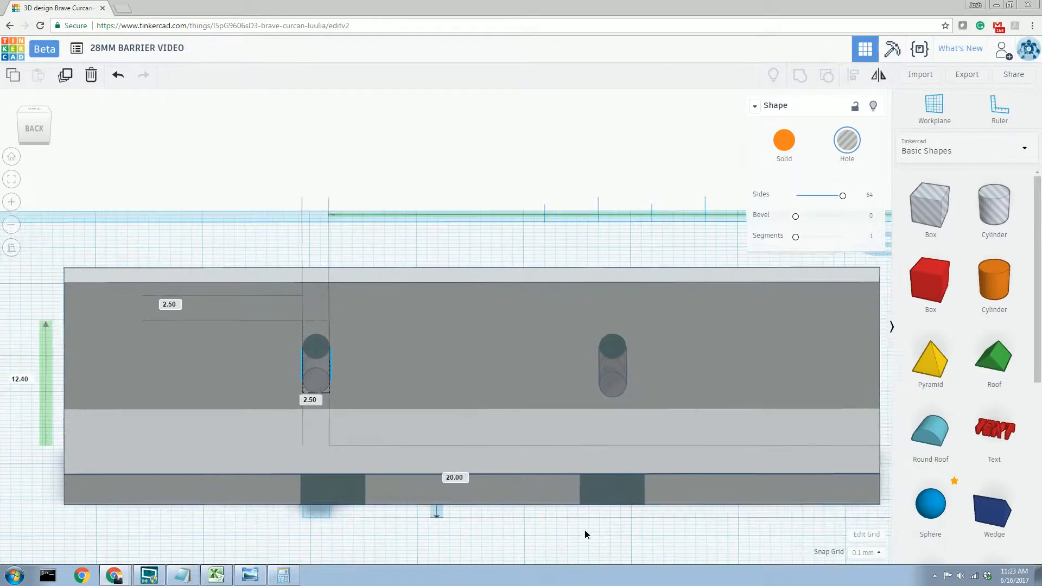
pyautogui.moveTo(572, 495)
pyautogui.mouseDown(button='right')
pyautogui.moveTo(563, 447)
pyautogui.moveTo(581, 471)
pyautogui.moveTo(525, 479)
pyautogui.moveTo(577, 476)
pyautogui.mouseUp(button='right')
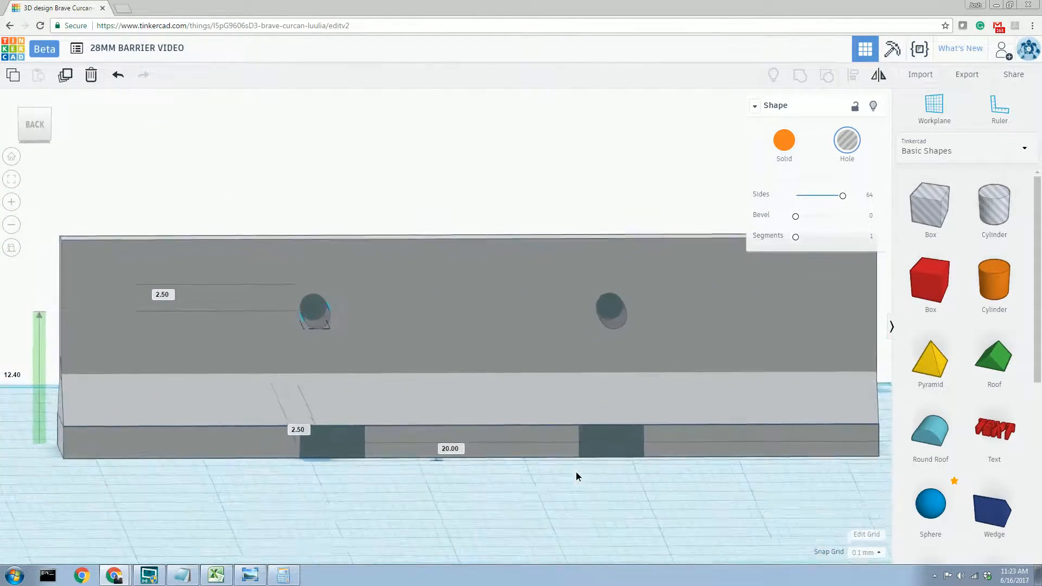
pyautogui.click(18, 247)
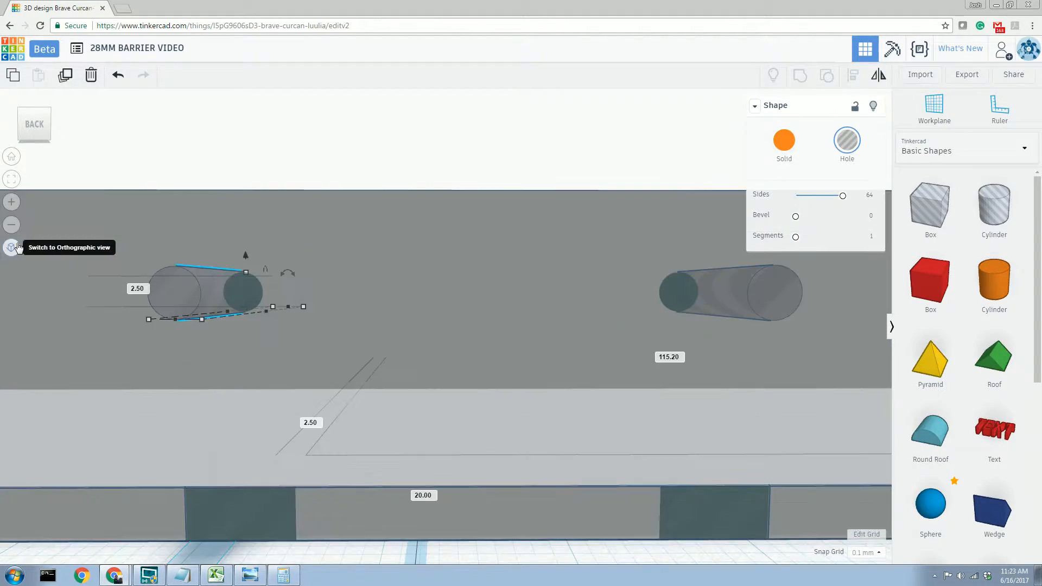
pyautogui.click(19, 248)
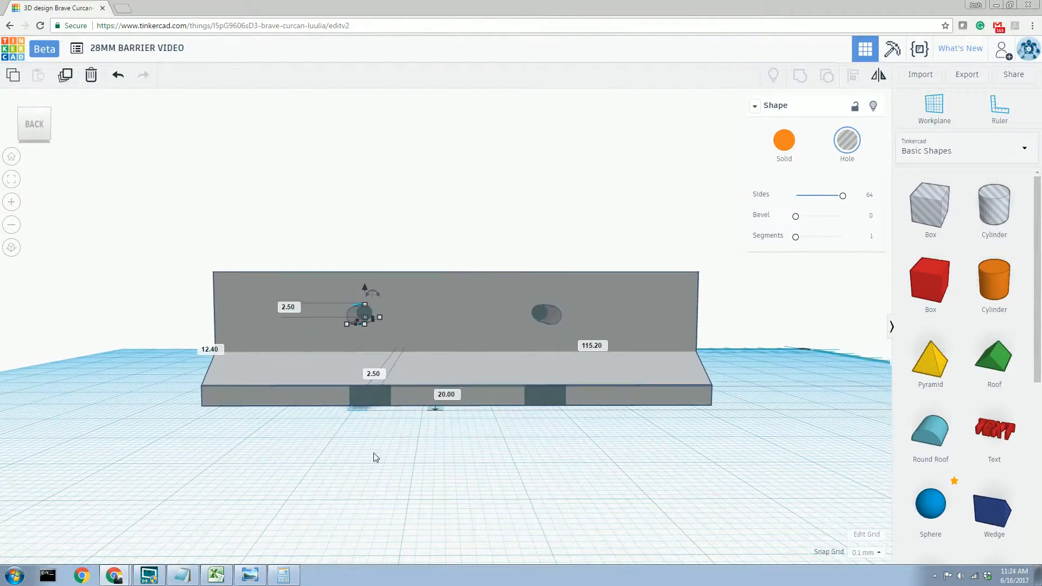
pyautogui.click(434, 502)
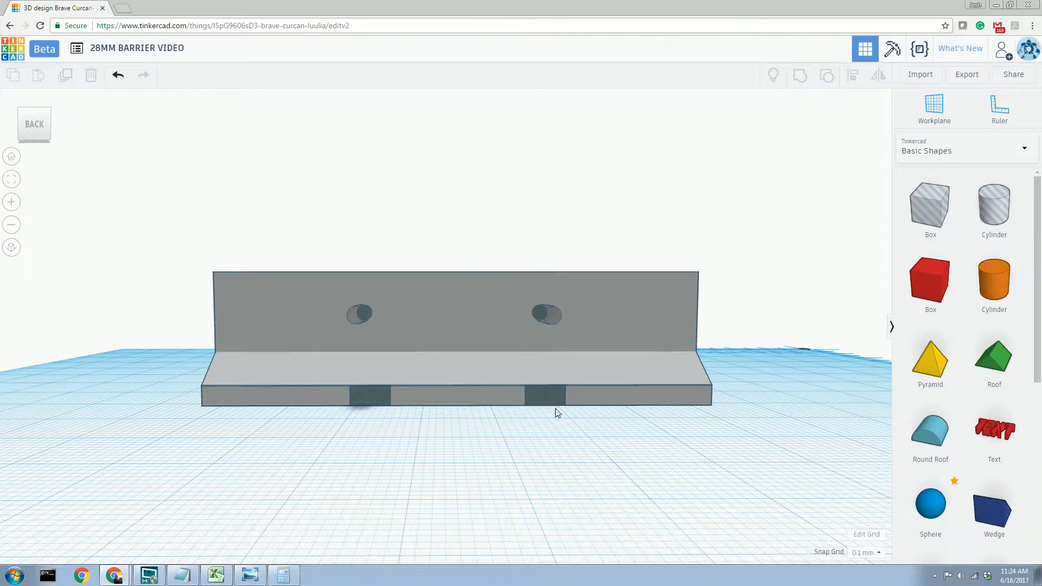
# Step: Align the right cylinder hole with the right rear hole box, centred along the barrier's length
pyautogui.click(543, 400)
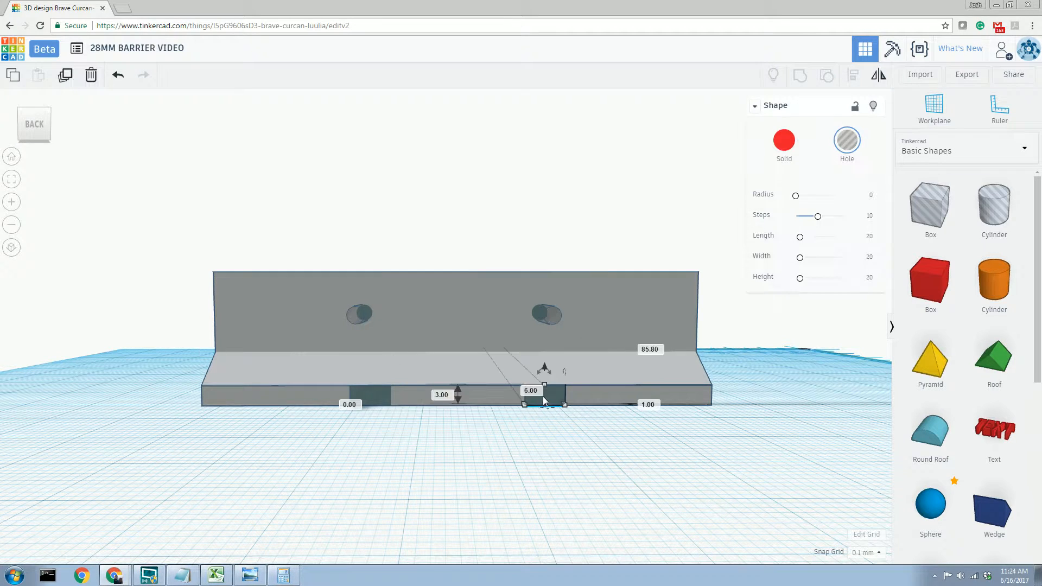
pyautogui.keyDown('shift'); pyautogui.click(551, 318); pyautogui.keyUp('shift')
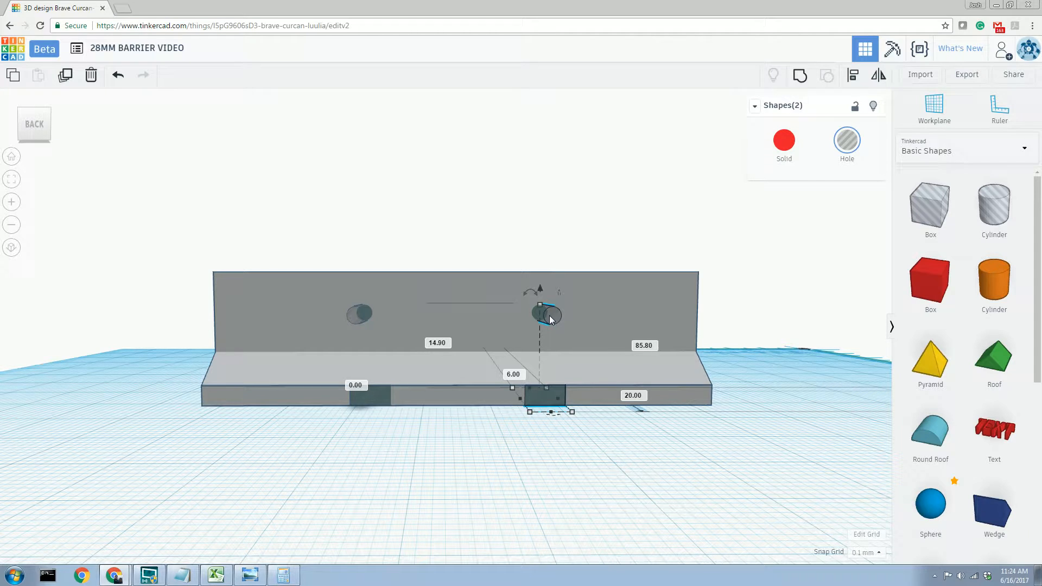
pyautogui.click(854, 78)
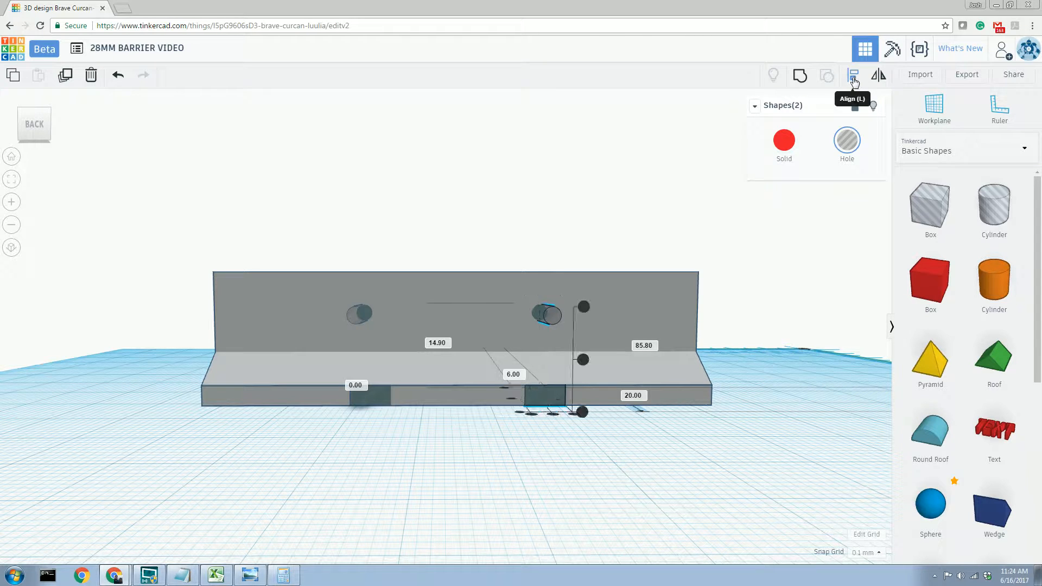
pyautogui.click(553, 415)
pyautogui.click(552, 416)
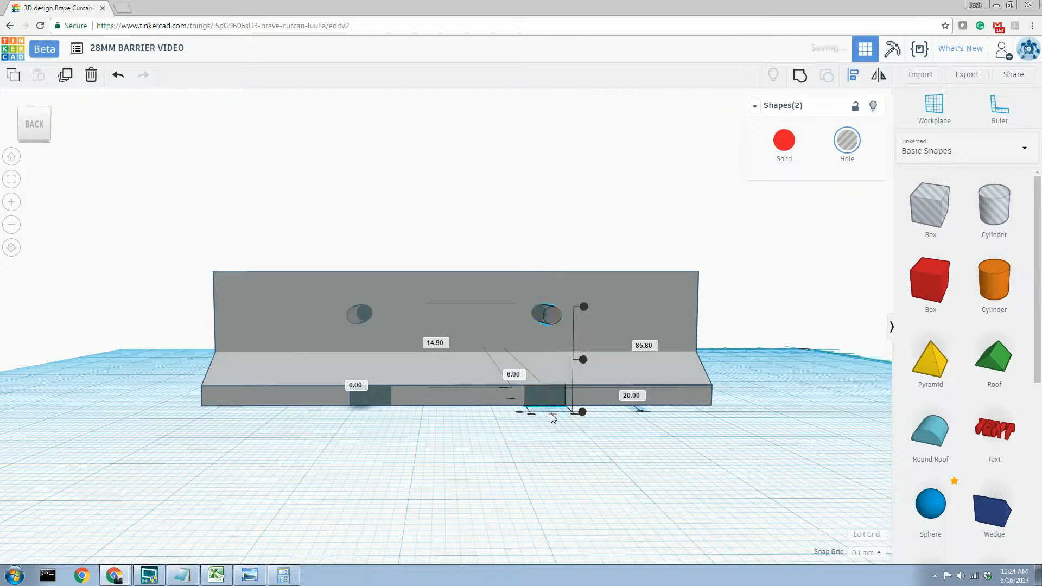
# Step: Align the left cylinder hole with the left rear hole box, centred along the barrier's length
pyautogui.click(510, 477)
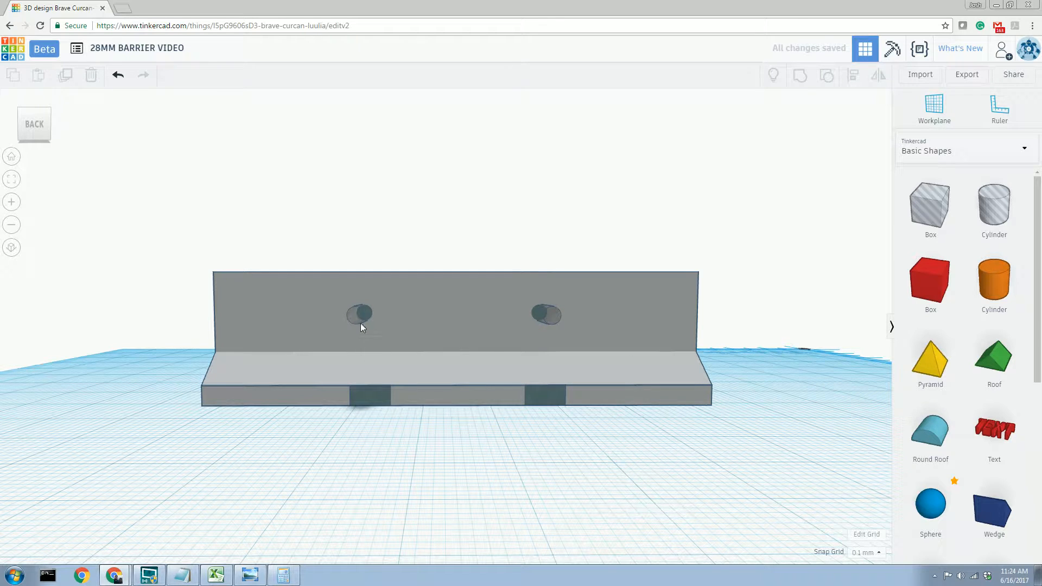
pyautogui.click(372, 400)
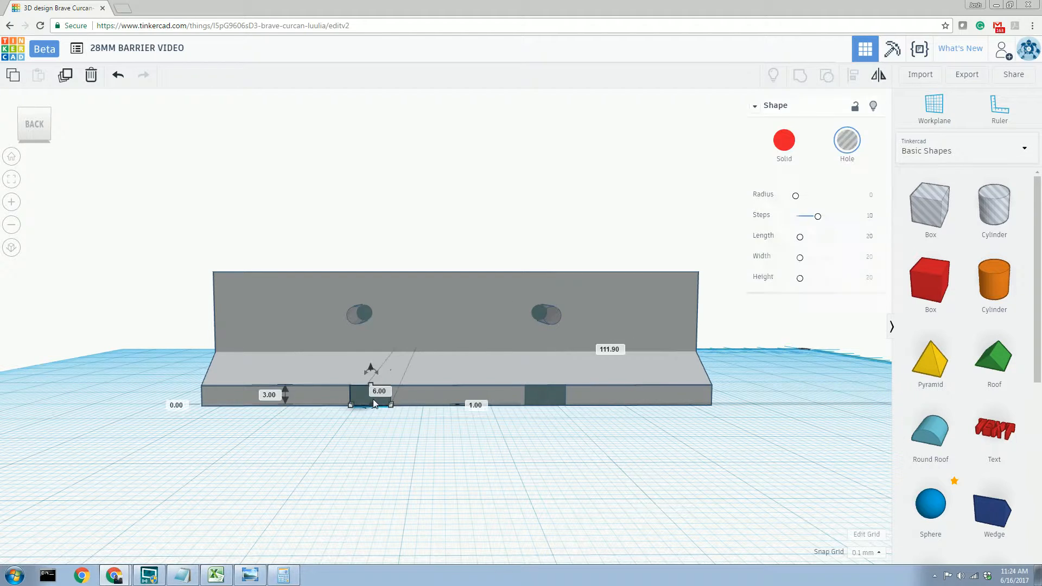
pyautogui.keyDown('shift'); pyautogui.click(363, 315); pyautogui.keyUp('shift')
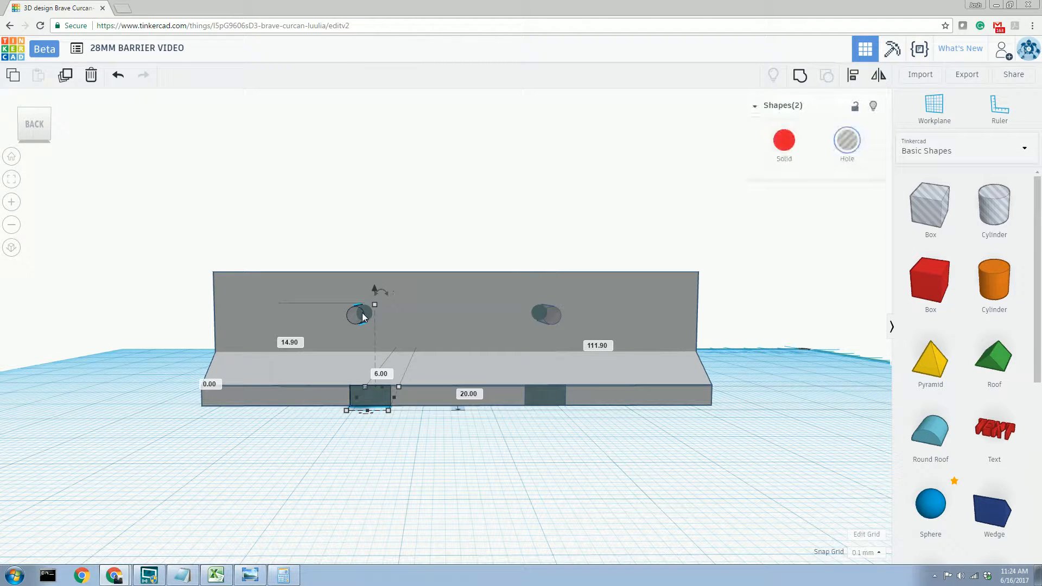
pyautogui.click(852, 75)
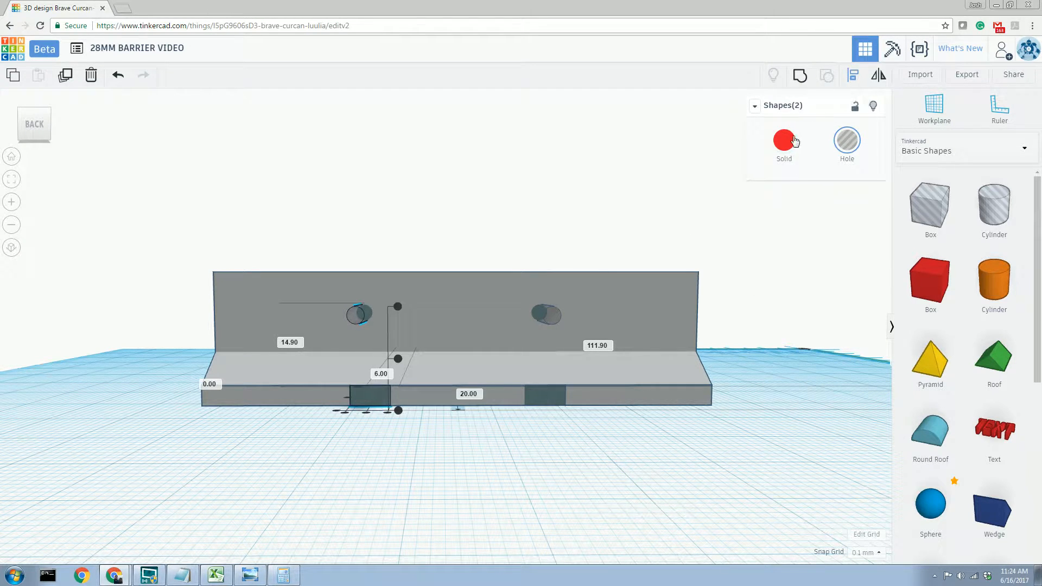
pyautogui.click(366, 413)
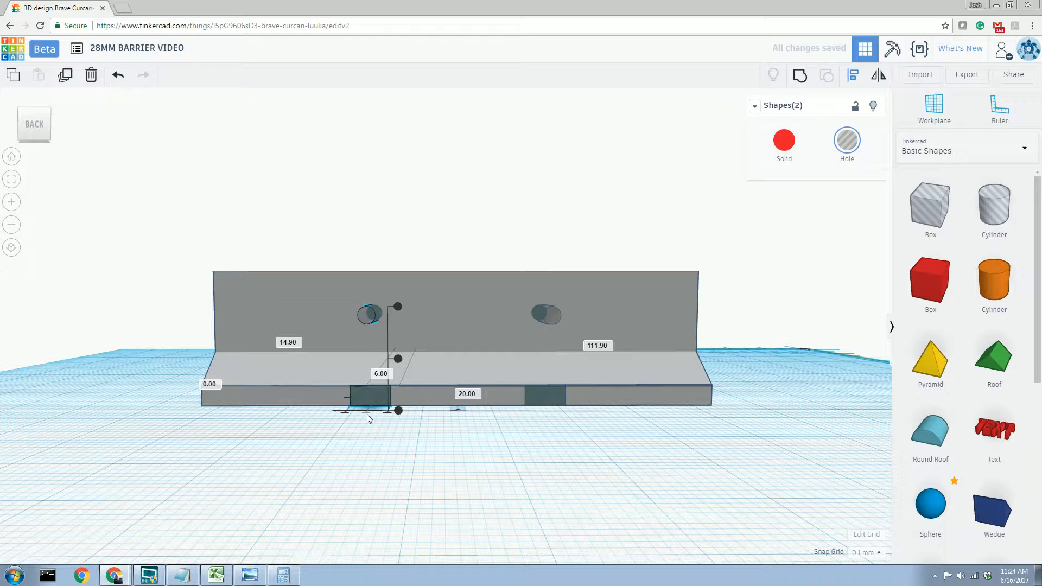
pyautogui.moveTo(366, 440); pyautogui.dragTo(390, 465, button='right')
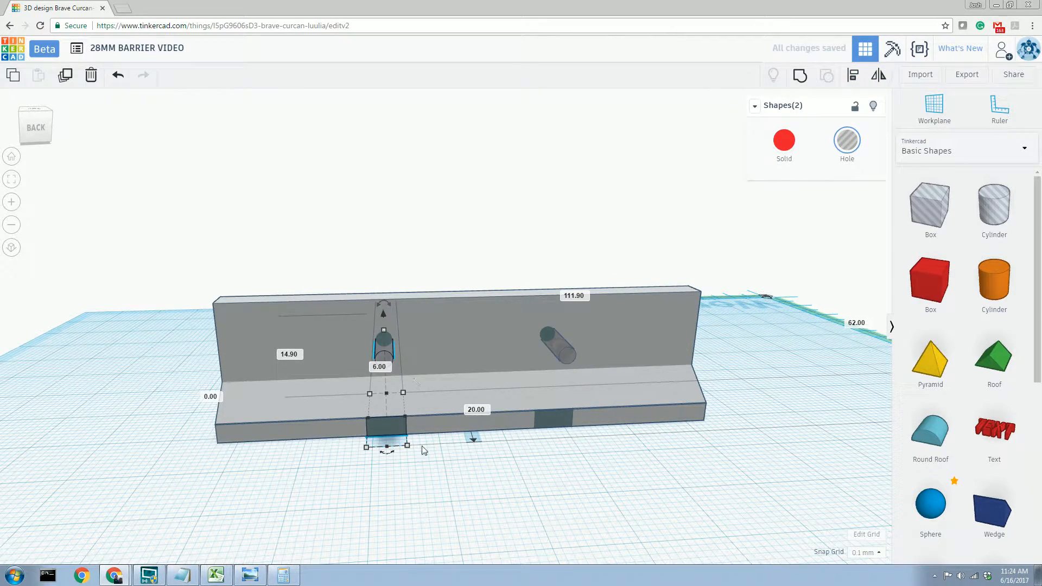
pyautogui.moveTo(454, 495)
pyautogui.mouseDown(button='right')
pyautogui.moveTo(447, 473)
pyautogui.moveTo(455, 484)
pyautogui.mouseUp(button='right')
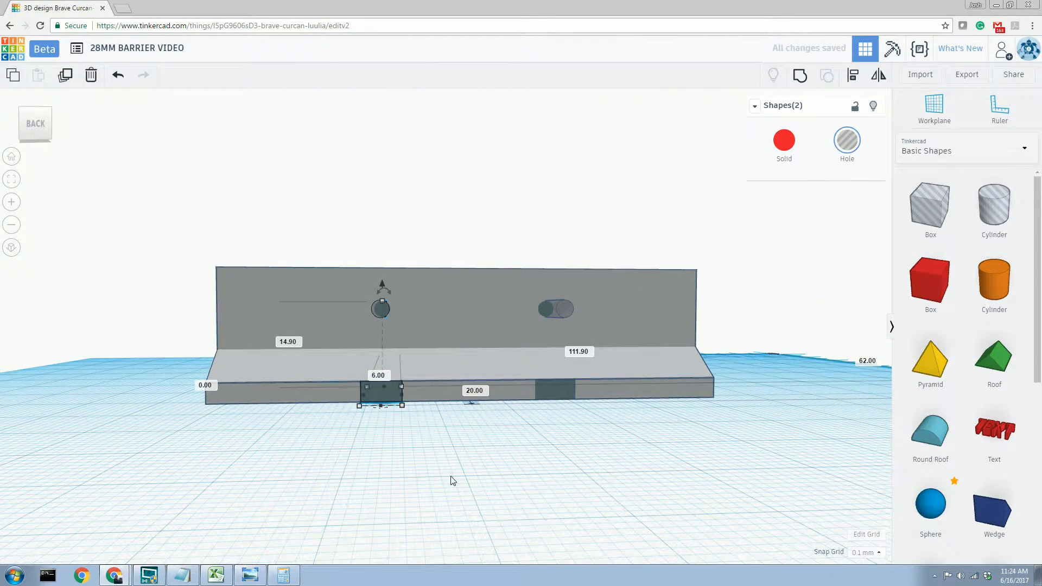
pyautogui.click(160, 249)
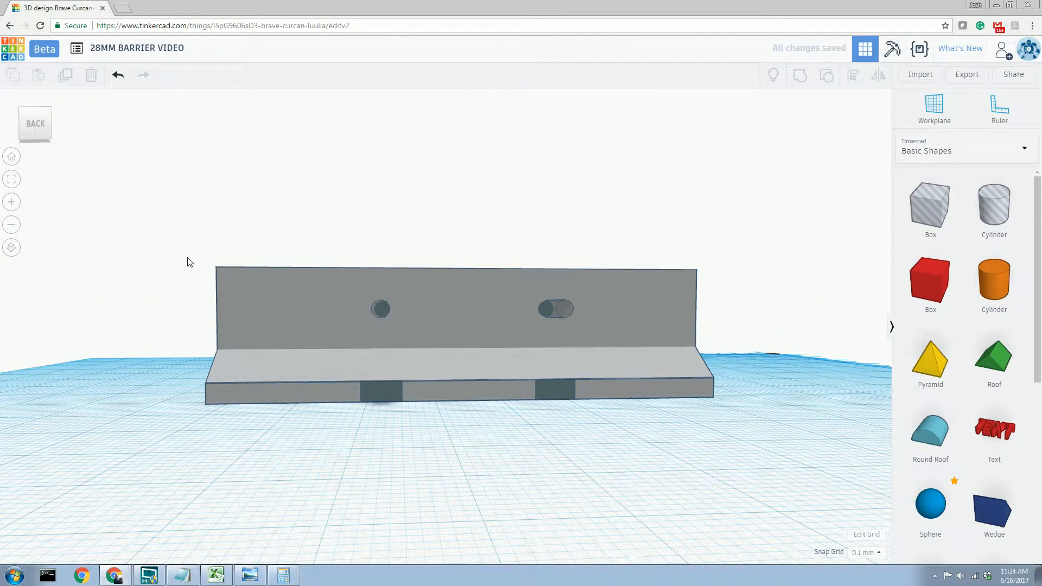
# Step: Centre both cylinder holes vertically on the barrier's upper wall with the Align tool
pyautogui.click(293, 309)
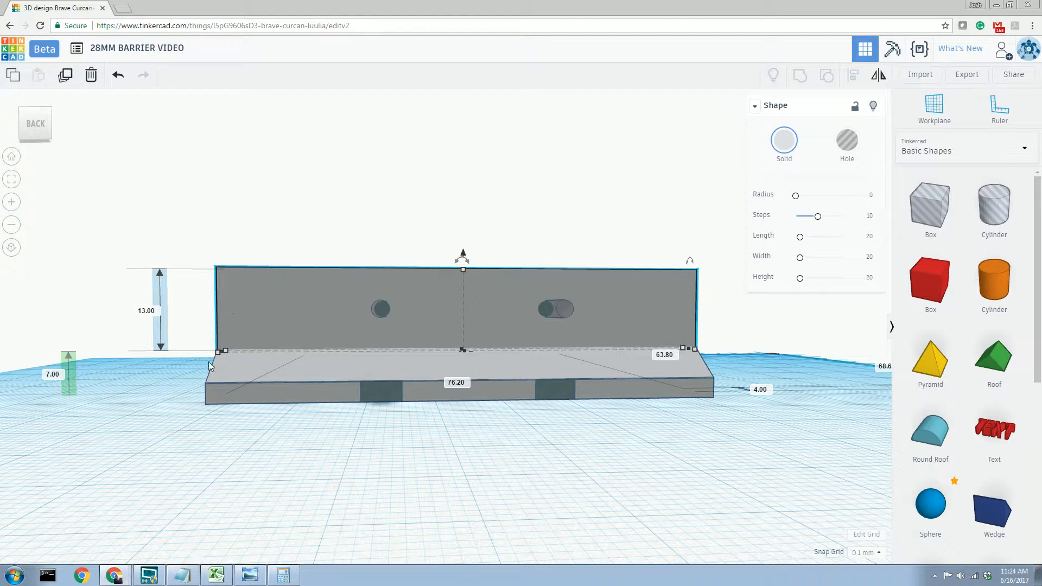
pyautogui.keyDown('shift'); pyautogui.click(380, 310); pyautogui.keyUp('shift')
pyautogui.keyDown('shift'); pyautogui.click(559, 314); pyautogui.keyUp('shift')
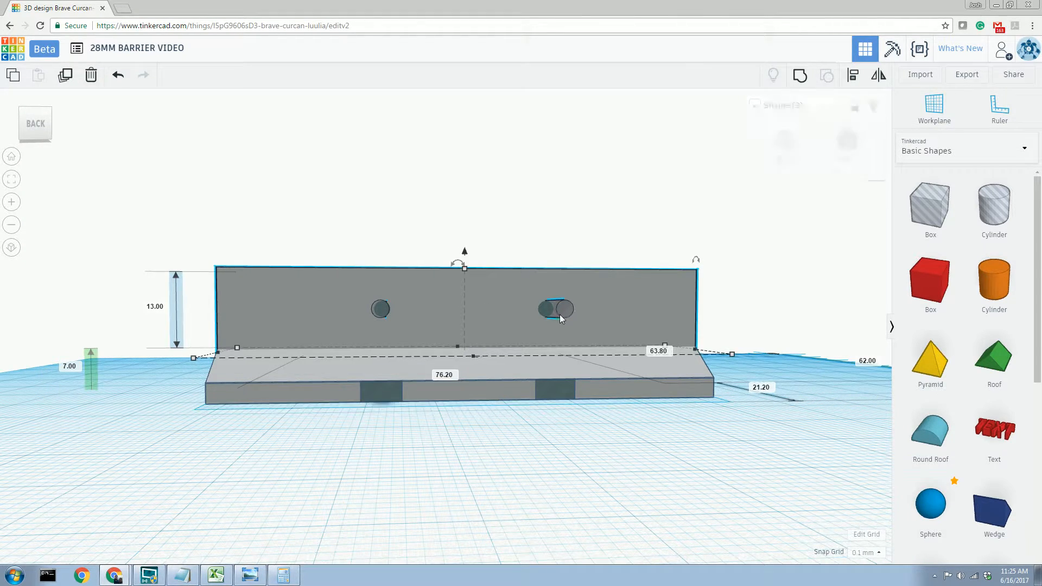
pyautogui.click(851, 72)
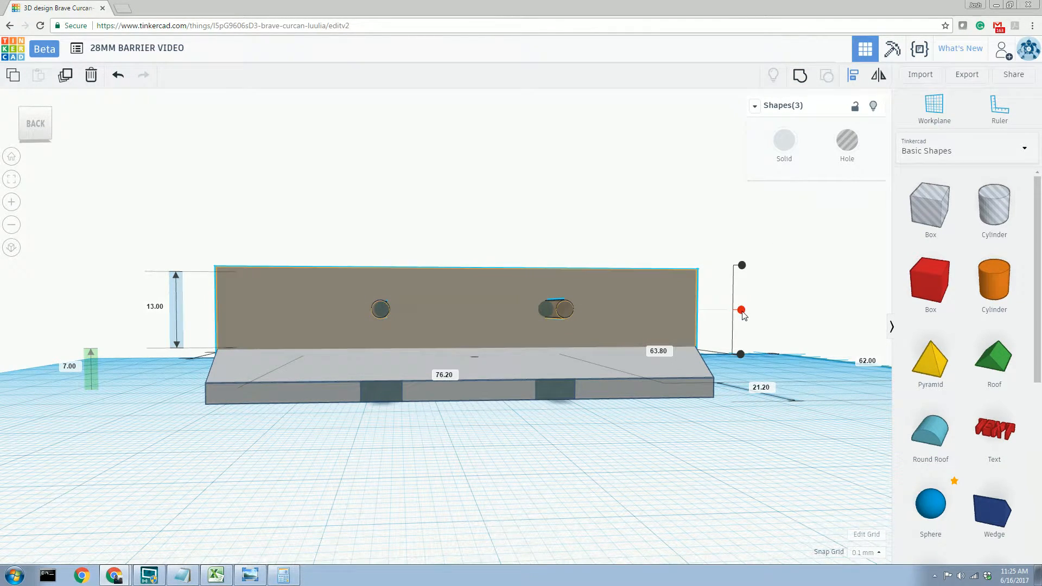
pyautogui.click(741, 311)
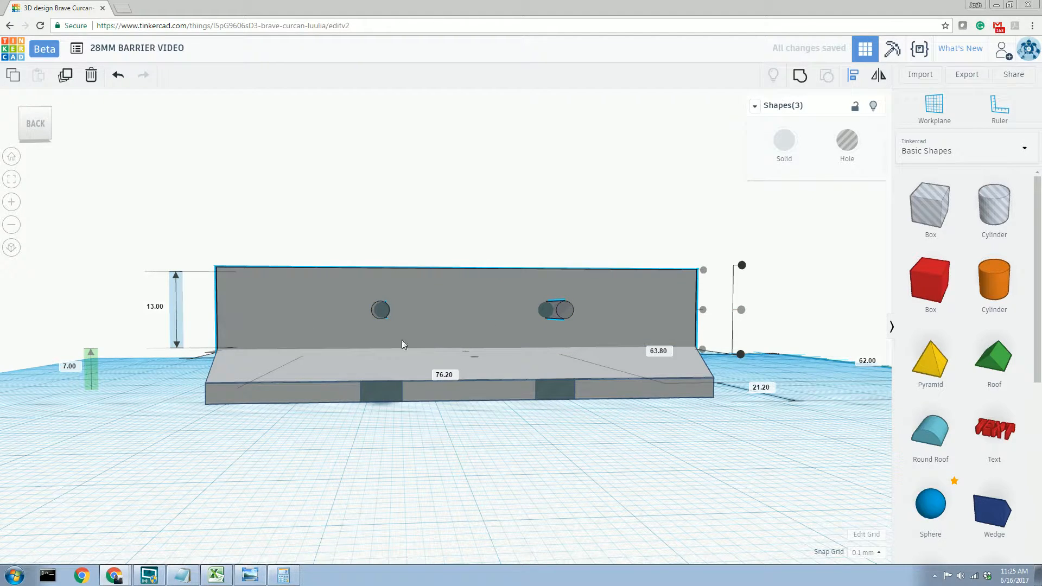
pyautogui.click(587, 461)
# Step: In orthographic top view, shorten the left cylinder hole from both ends to about 1.6 mm, inside the upper wall
pyautogui.moveTo(586, 465); pyautogui.dragTo(586, 585, button='right')
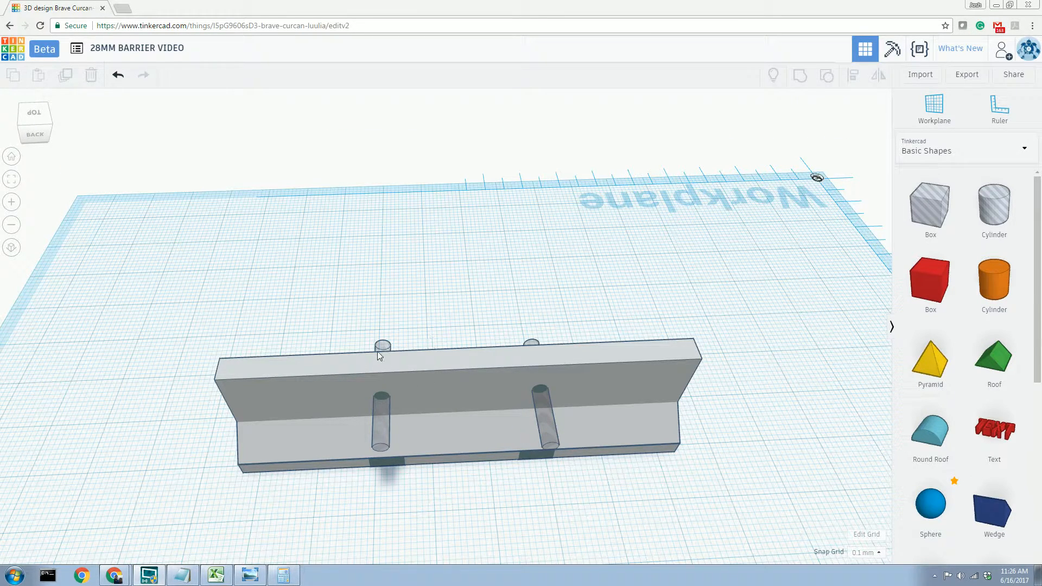
pyautogui.moveTo(372, 399); pyautogui.dragTo(358, 432, button='right')
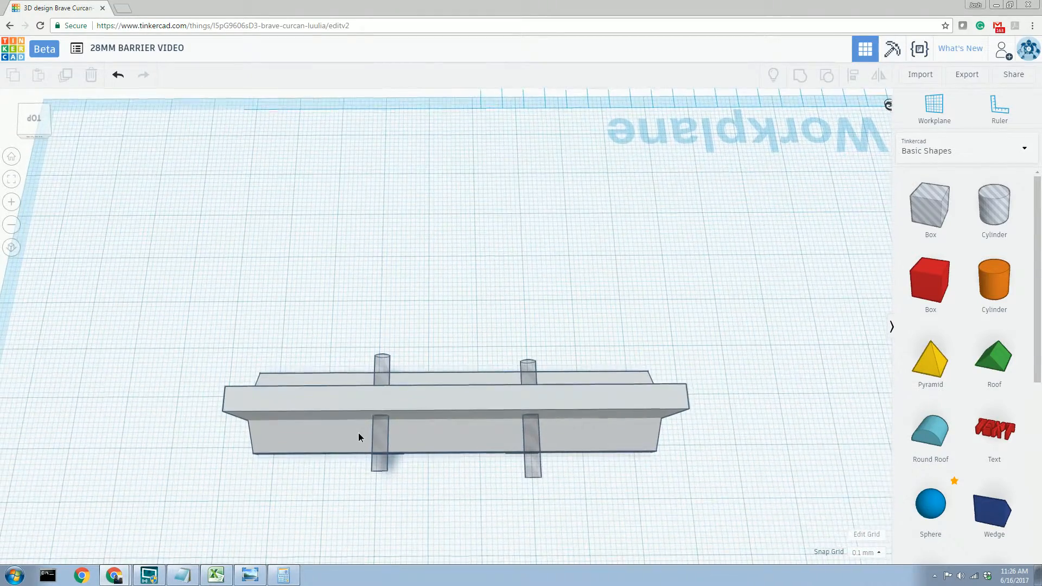
pyautogui.scroll(5, 358, 431)
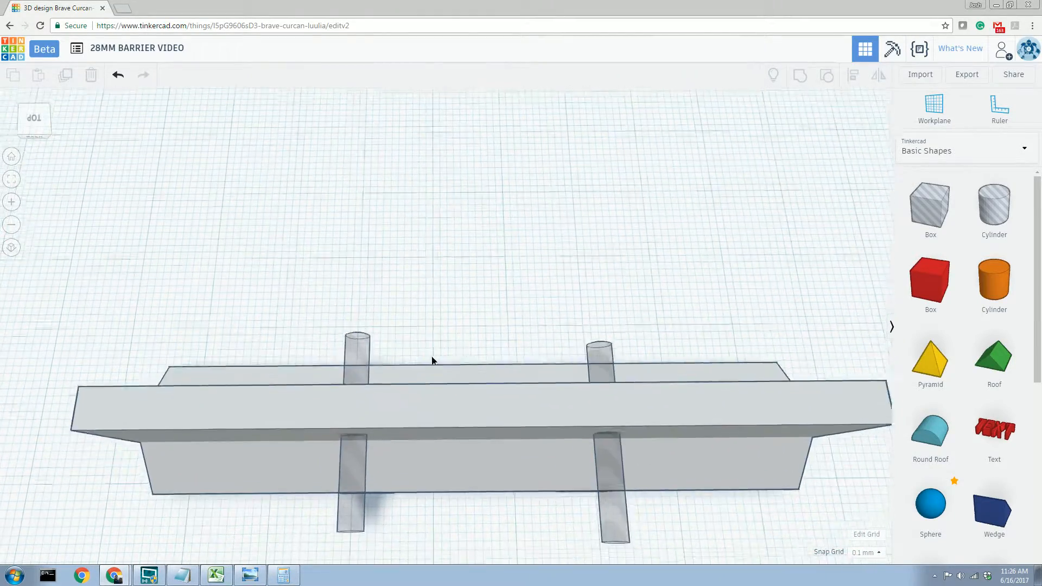
pyautogui.moveTo(433, 360); pyautogui.dragTo(462, 319, button='right')
pyautogui.moveTo(415, 533); pyautogui.dragTo(412, 551, button='right')
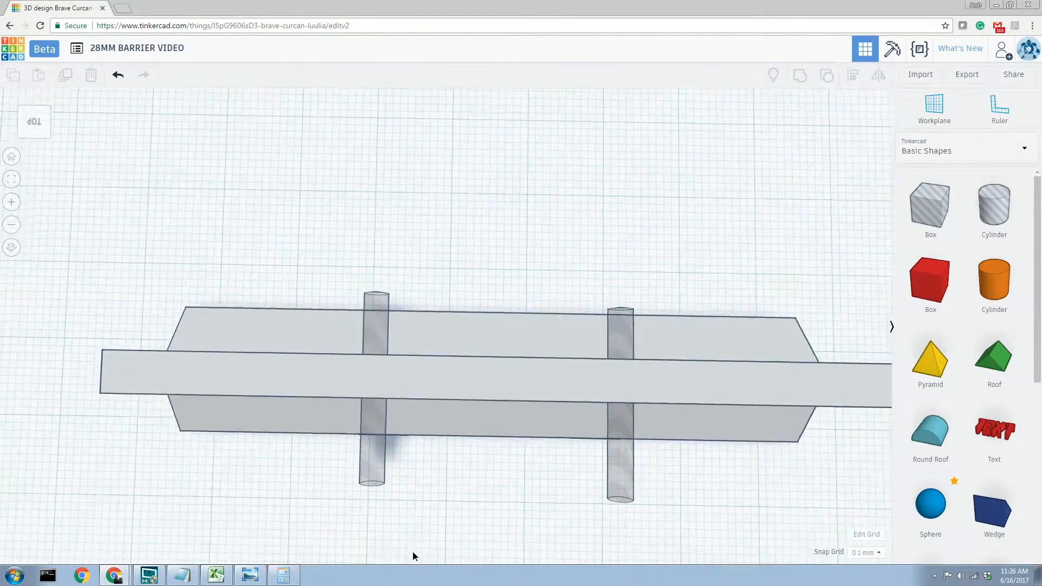
pyautogui.click(40, 115)
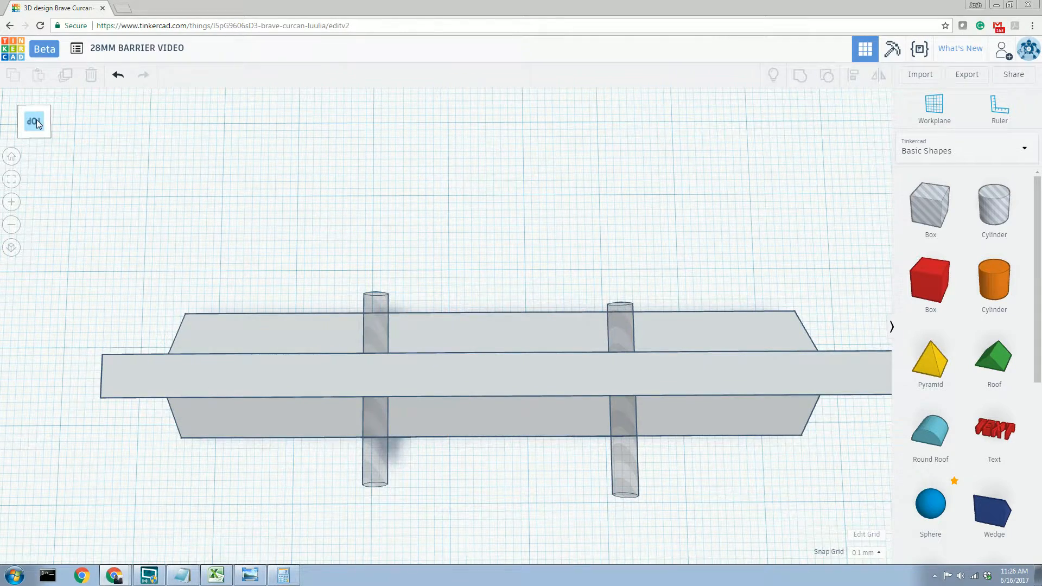
pyautogui.click(12, 248)
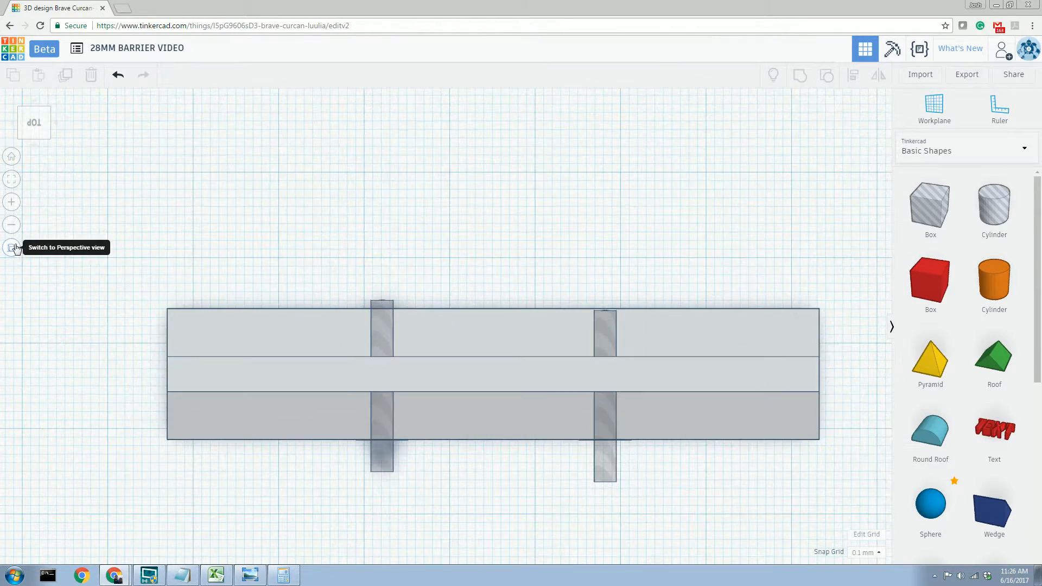
pyautogui.click(385, 326)
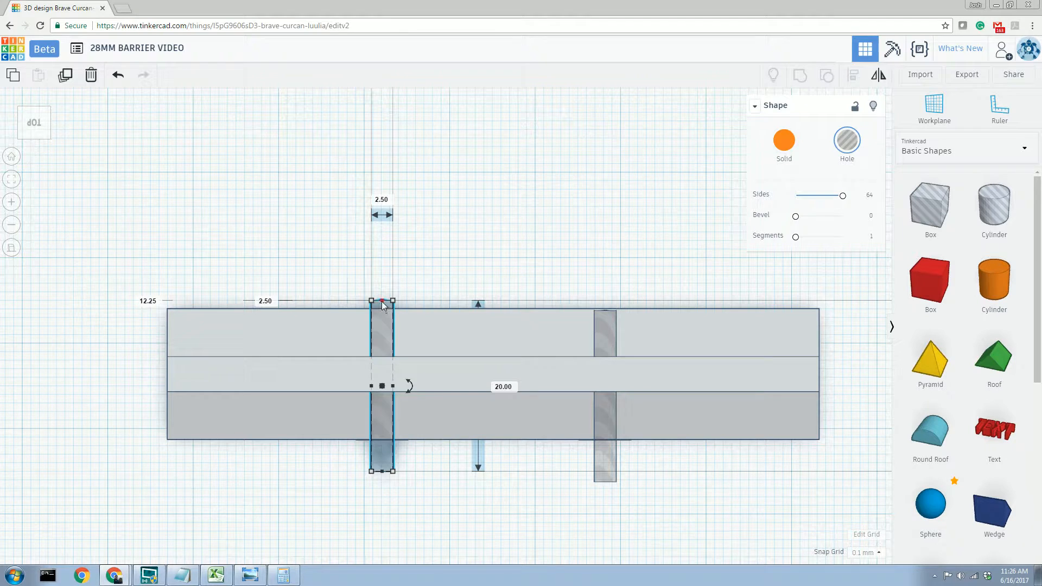
pyautogui.moveTo(382, 306); pyautogui.dragTo(381, 378)
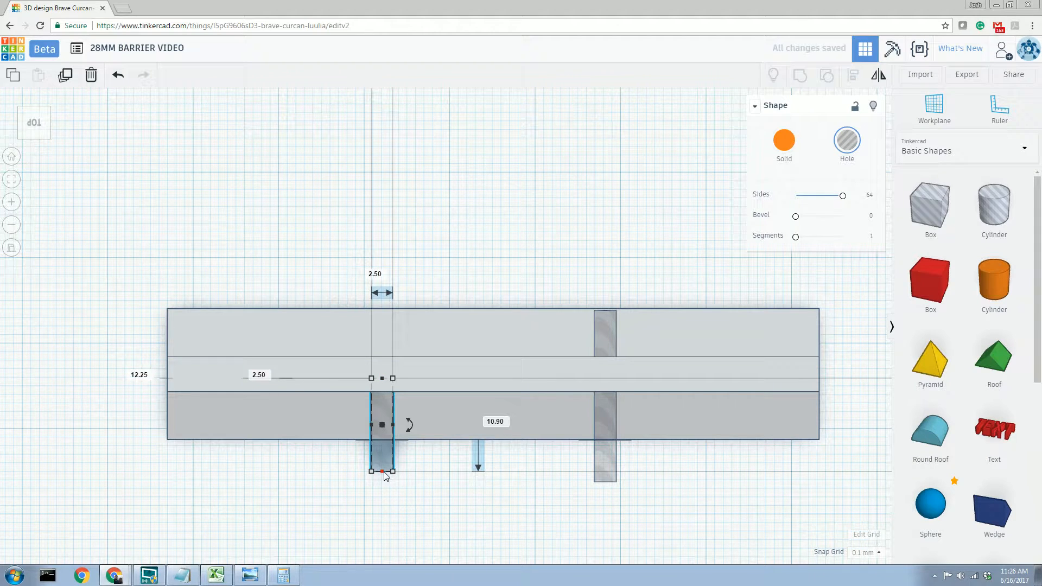
pyautogui.moveTo(384, 473); pyautogui.dragTo(388, 392)
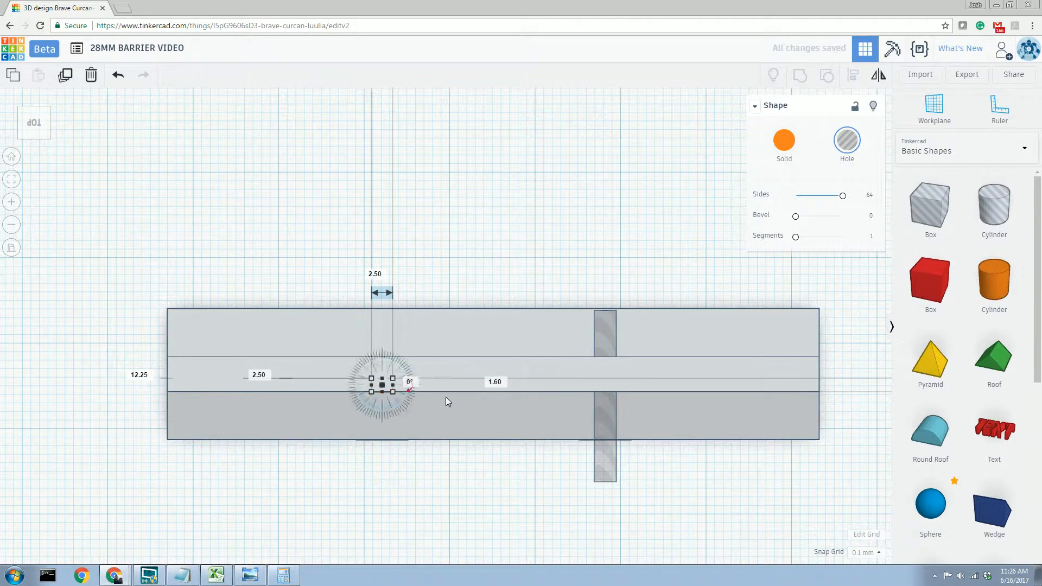
# Step: Shorten the right cylinder hole from both ends towards the wall's rear face and set its depth to 0.5 mm
pyautogui.click(599, 322)
pyautogui.moveTo(604, 311); pyautogui.dragTo(602, 389)
pyautogui.moveTo(606, 482); pyautogui.dragTo(607, 391)
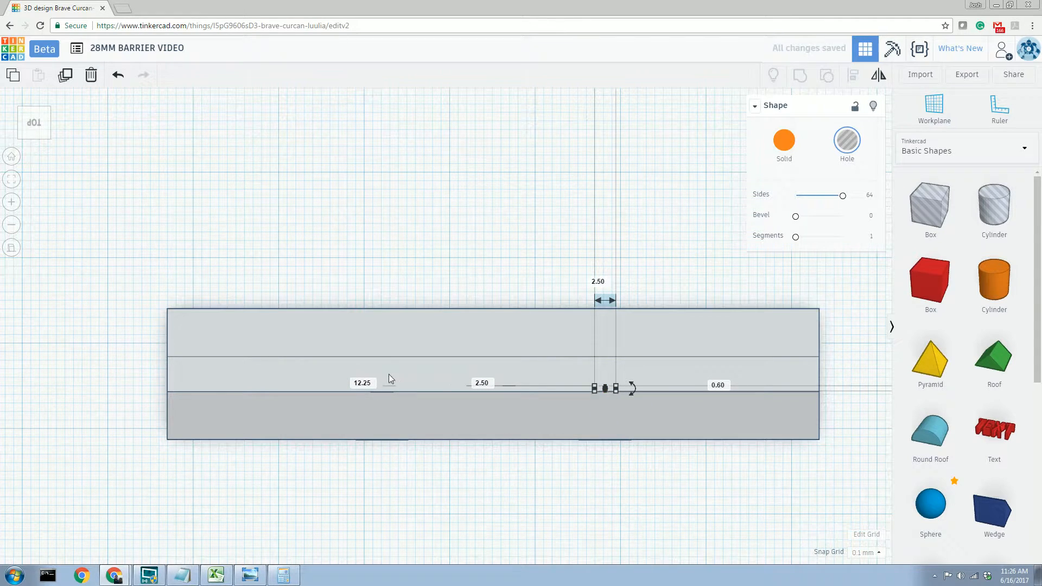
pyautogui.moveTo(512, 402); pyautogui.dragTo(535, 392, button='right')
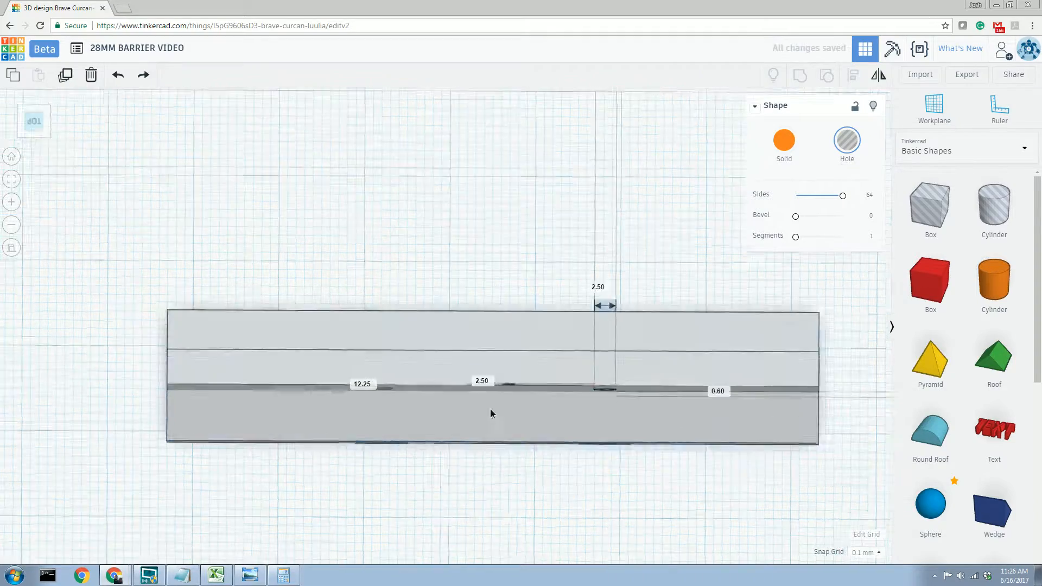
pyautogui.moveTo(489, 409); pyautogui.dragTo(502, 496, button='right')
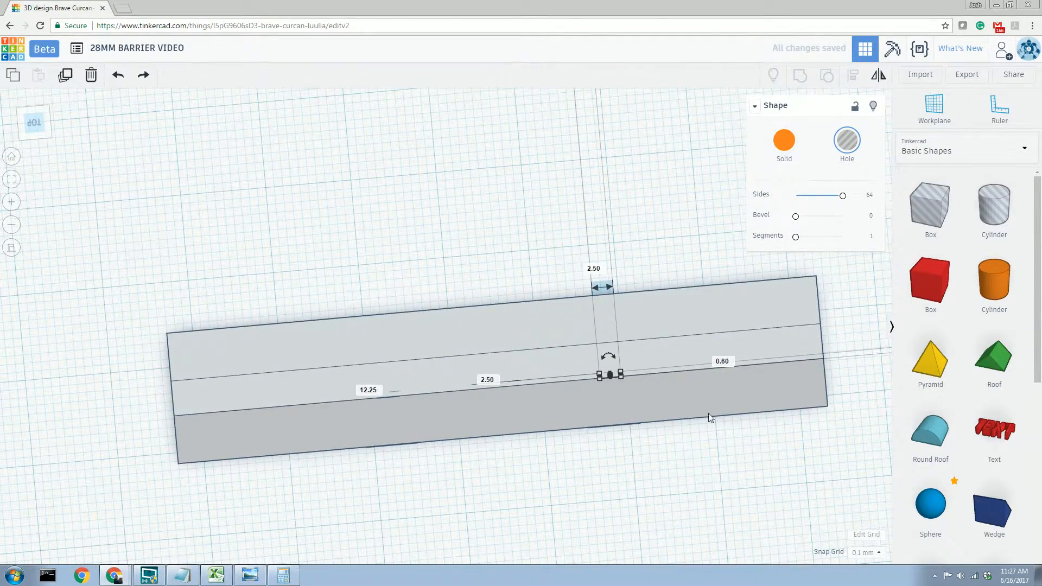
pyautogui.click(723, 363)
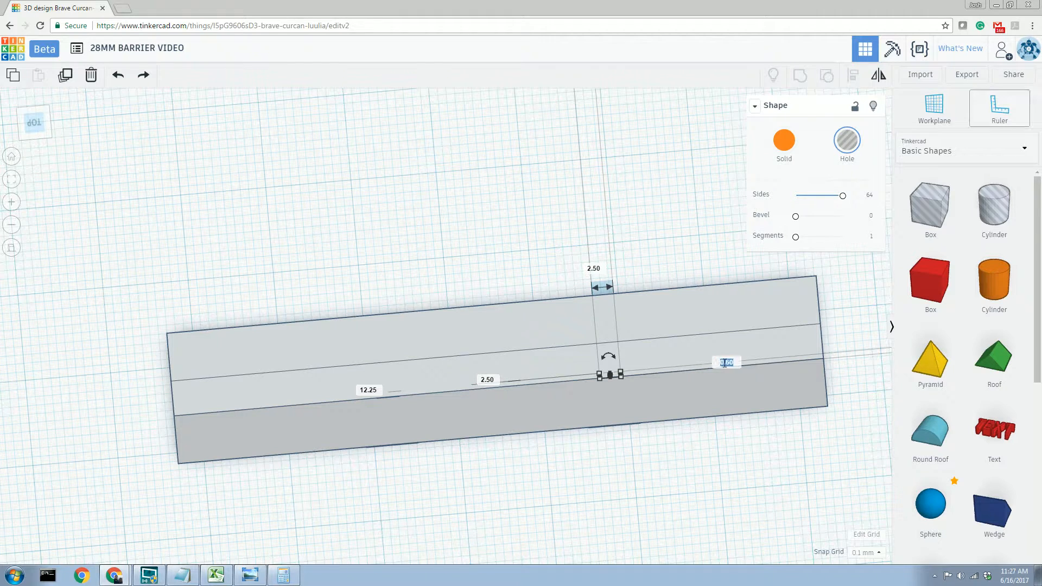
pyautogui.write('0.5')
pyautogui.press('Return')
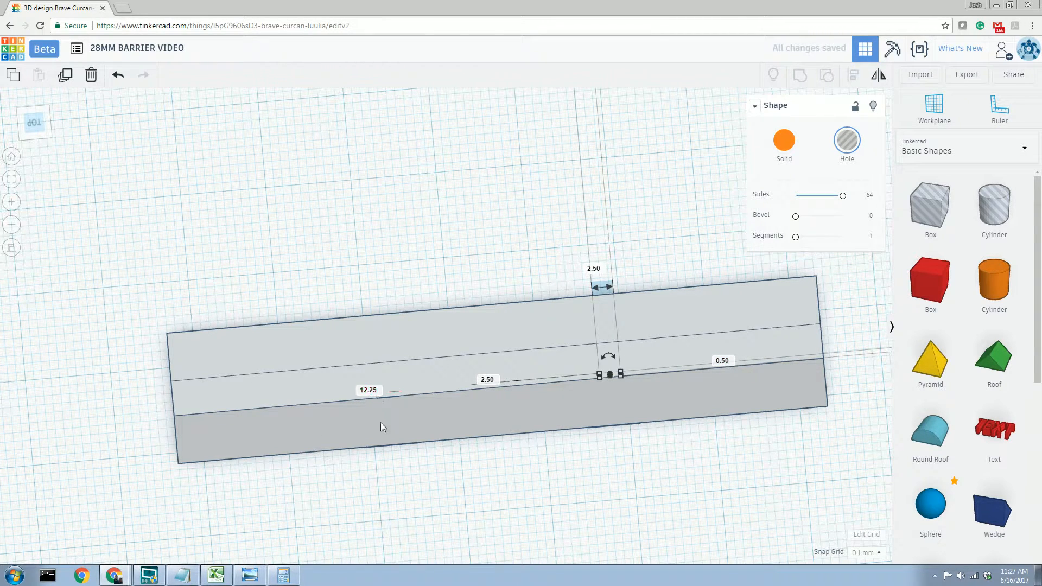
pyautogui.moveTo(380, 488); pyautogui.dragTo(377, 461, button='right')
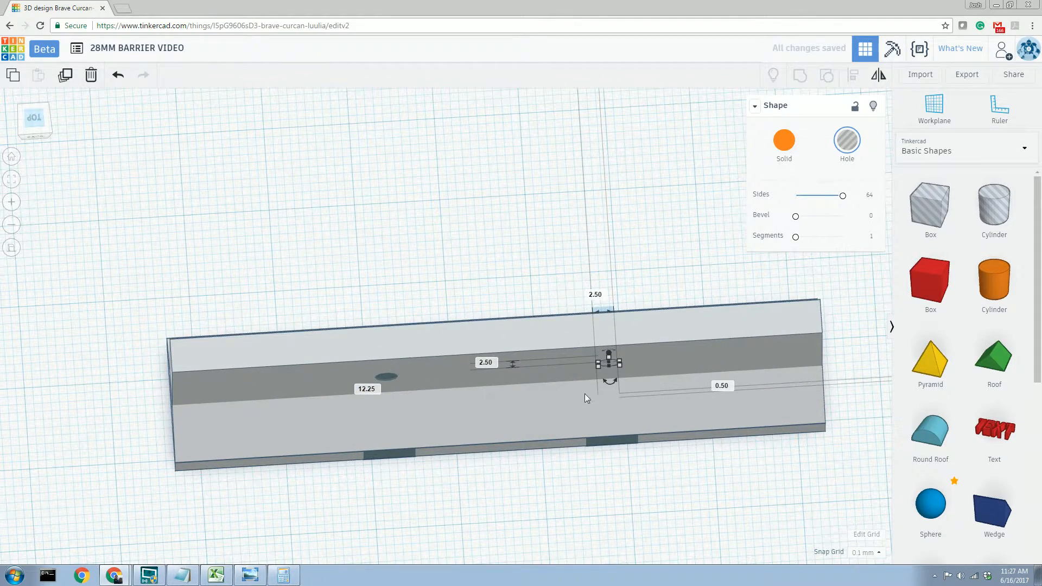
pyautogui.moveTo(556, 317); pyautogui.dragTo(551, 278, button='right')
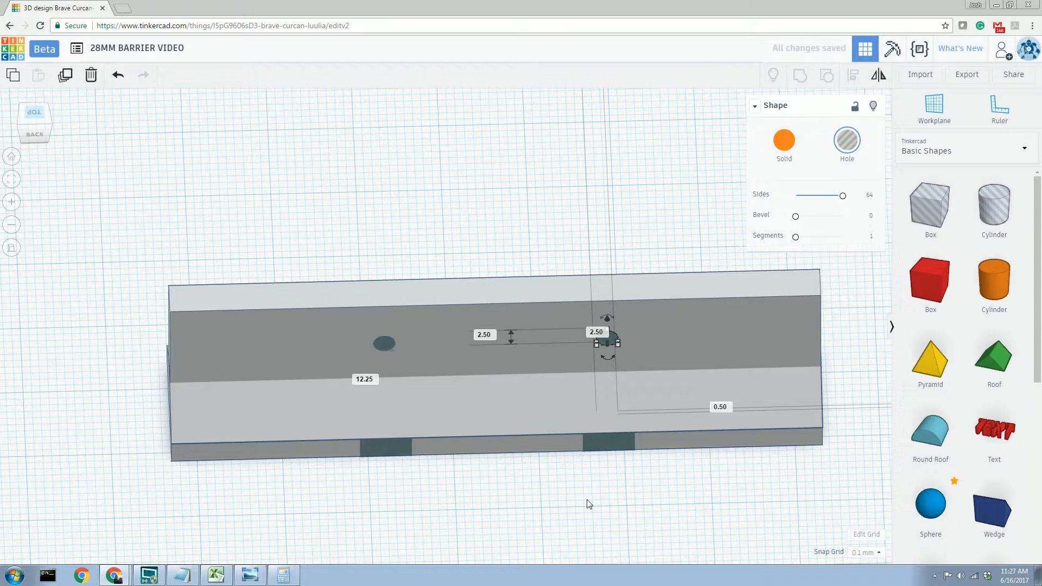
# Step: Set the left cylinder hole's depth to 0.5 mm
pyautogui.click(387, 342)
pyautogui.moveTo(493, 477); pyautogui.dragTo(498, 577, button='right')
pyautogui.moveTo(471, 511); pyautogui.dragTo(403, 492, button='right')
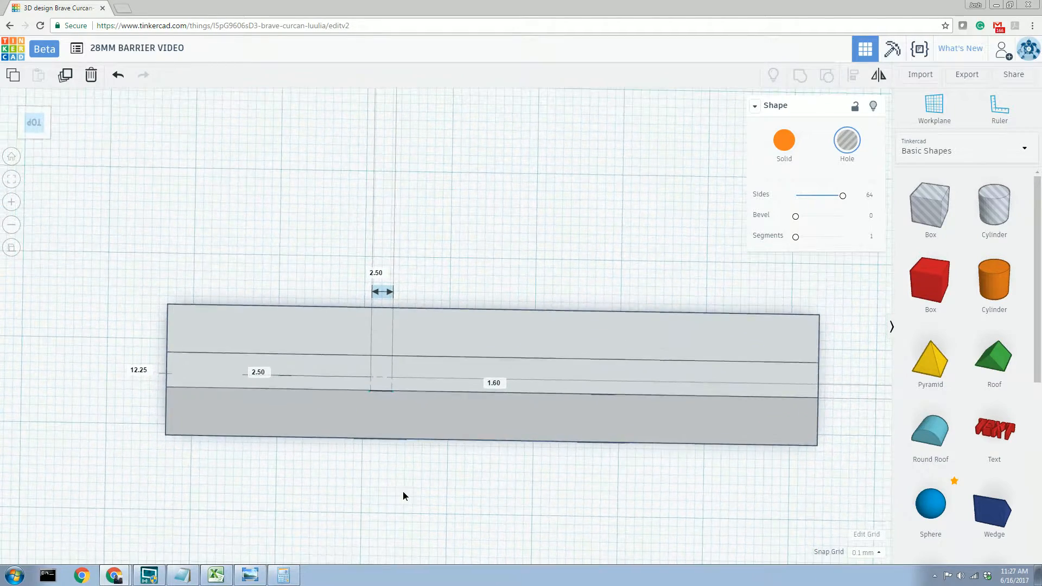
pyautogui.click(499, 383)
pyautogui.write('0.5')
pyautogui.press('Return')
# Step: Nudge the left cylinder hole through the wall until it sits at the rear face, level with the right one
pyautogui.moveTo(510, 190); pyautogui.dragTo(512, 152, button='right')
pyautogui.press('Down')
pyautogui.press('Down')
pyautogui.press('Down')
pyautogui.press('Down')
pyautogui.press('Down')
pyautogui.press('Down')
pyautogui.press('Down')
pyautogui.press('Down')
pyautogui.press('Down')
pyautogui.press('Down')
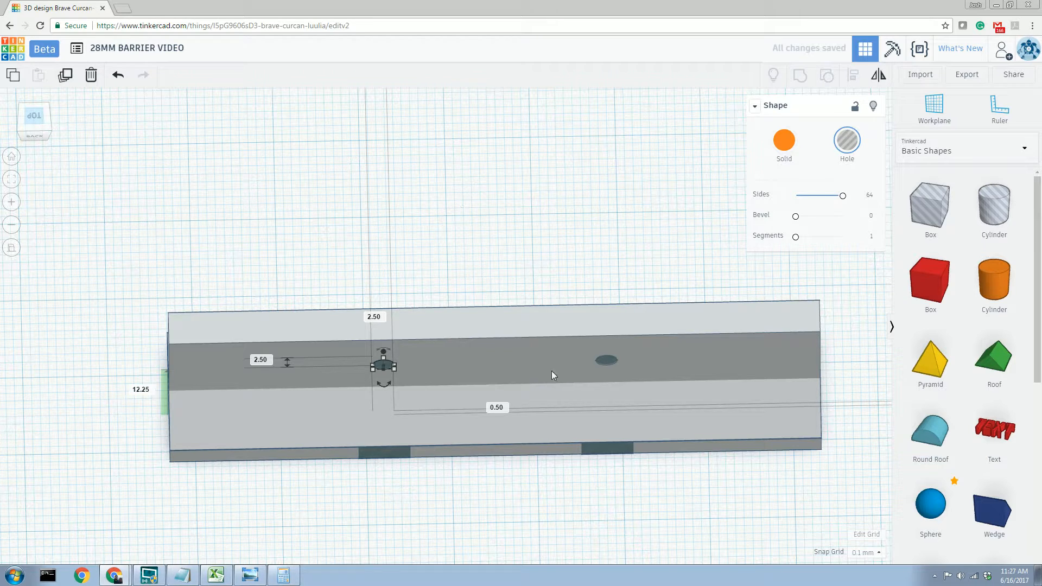
# Step: Duplicate both 0.5 mm cylinder holes and move the copies across the upper wall to its opposite face
pyautogui.keyDown('shift'); pyautogui.click(606, 360); pyautogui.keyUp('shift')
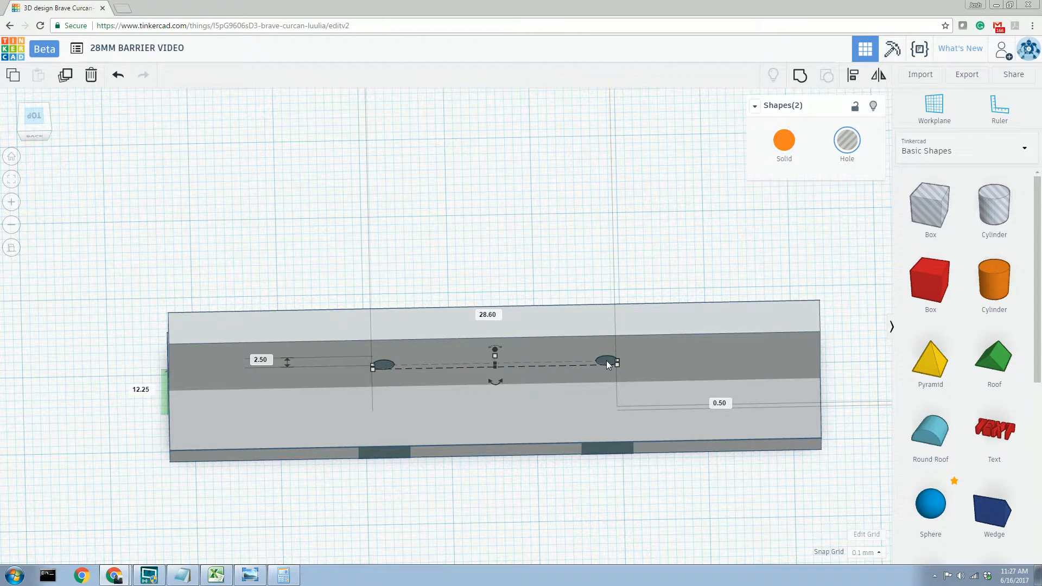
pyautogui.moveTo(516, 242); pyautogui.dragTo(512, 315, button='right')
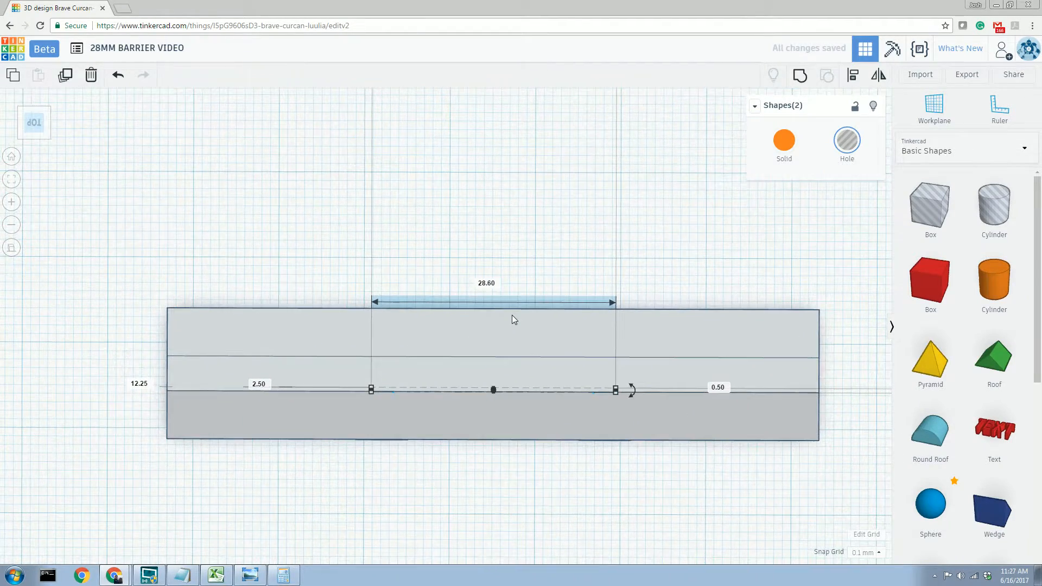
pyautogui.press('Up')
pyautogui.press('Up')
pyautogui.press('Up')
pyautogui.press('Up')
pyautogui.press('Up')
pyautogui.press('Up')
pyautogui.press('Up')
pyautogui.press('Up')
pyautogui.press('Up')
pyautogui.press('Up')
pyautogui.press('Up')
pyautogui.press('Up')
pyautogui.press('Up')
pyautogui.press('Up')
pyautogui.press('Up')
pyautogui.press('Up')
pyautogui.press('Up')
pyautogui.press('Up')
pyautogui.press('Up')
pyautogui.press('Up')
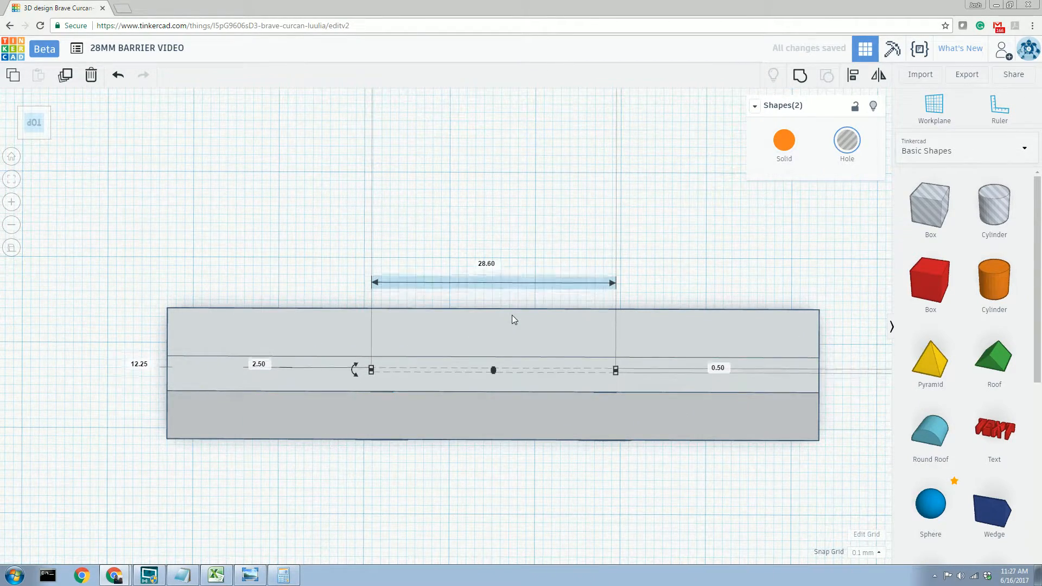
pyautogui.press('Up')
pyautogui.press('Up')
pyautogui.press('Up')
pyautogui.press('Up')
pyautogui.press('Up')
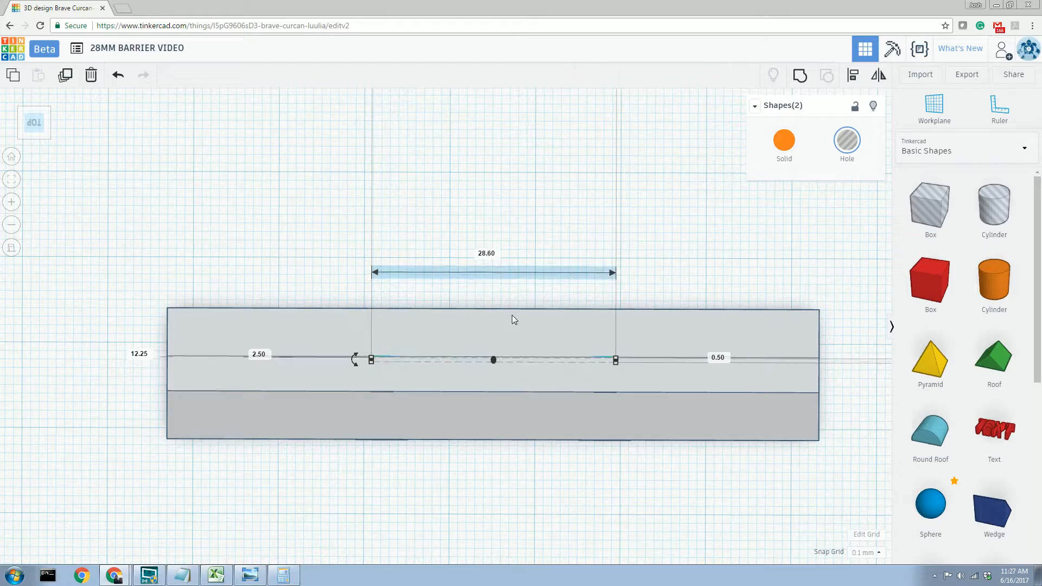
pyautogui.moveTo(242, 326); pyautogui.dragTo(731, 464, button='right')
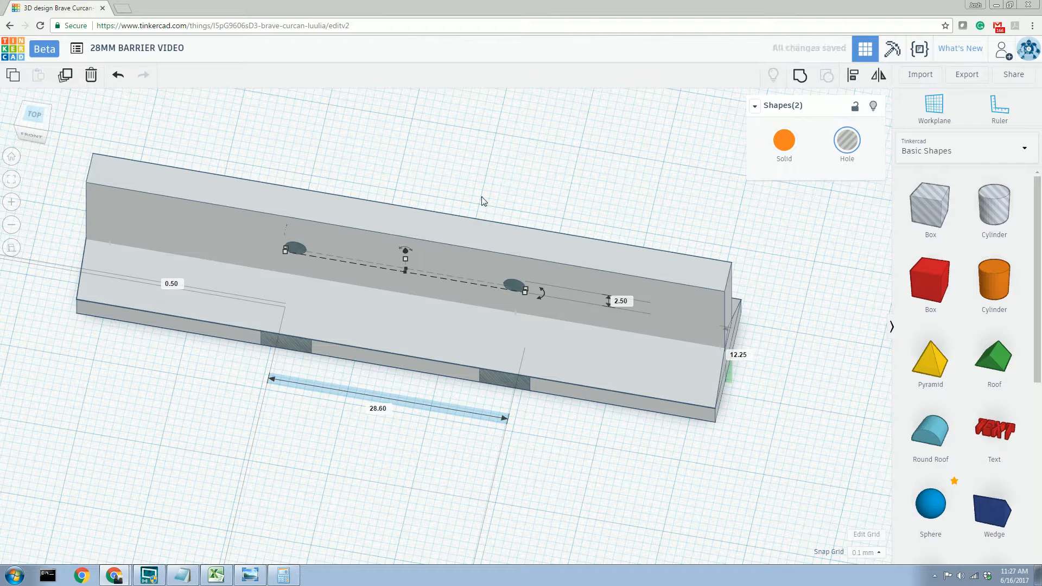
# Step: Select all the barrier's solids and hole shapes and group them into one solid, cutting the slots and round recesses
pyautogui.click(31, 135)
pyautogui.moveTo(92, 112); pyautogui.dragTo(801, 456)
pyautogui.moveTo(764, 470); pyautogui.dragTo(486, 509, button='right')
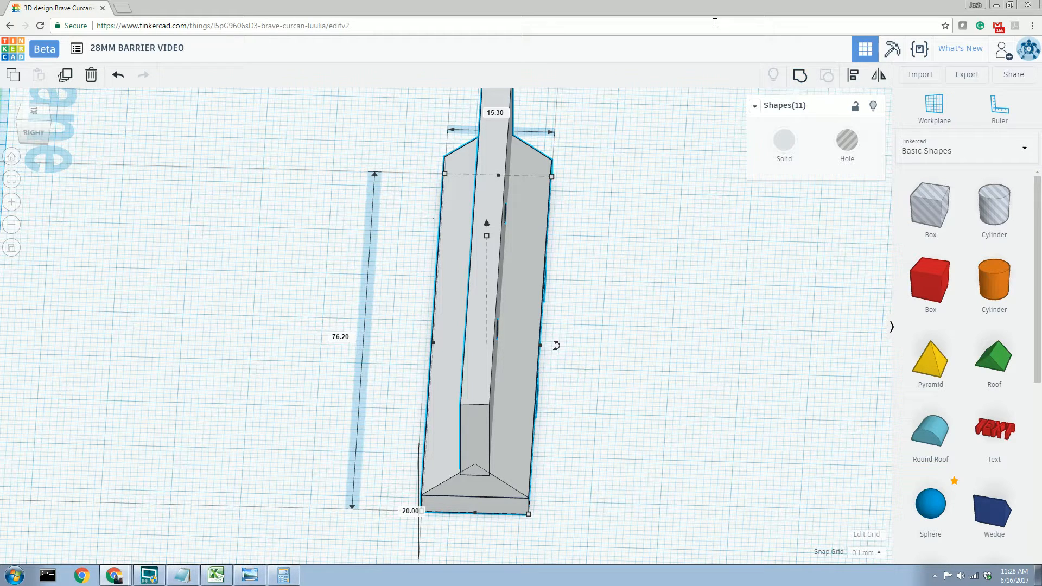
pyautogui.click(799, 77)
pyautogui.moveTo(602, 286); pyautogui.dragTo(653, 294, button='right')
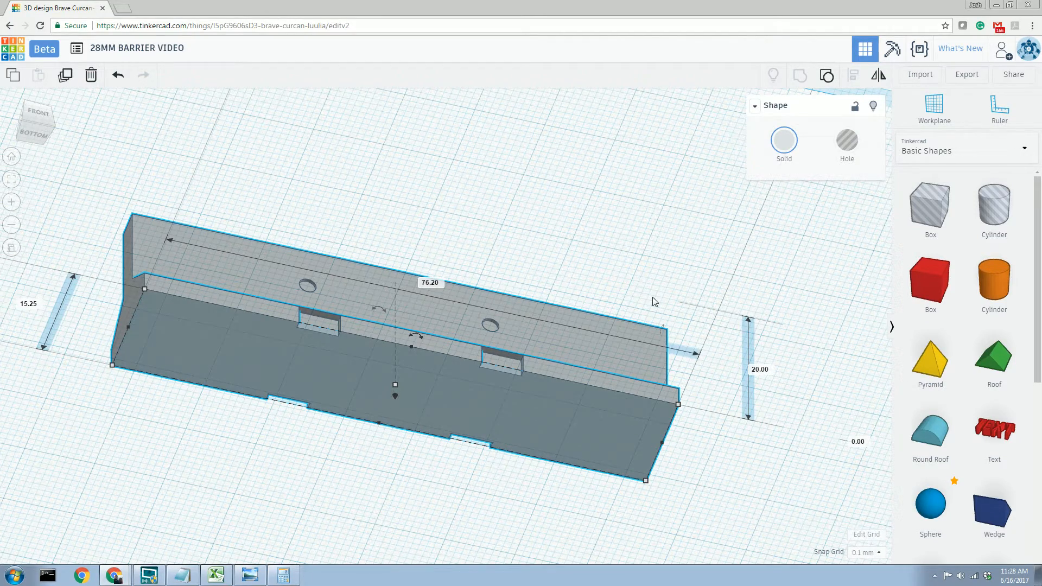
pyautogui.moveTo(623, 168); pyautogui.dragTo(613, 351, button='right')
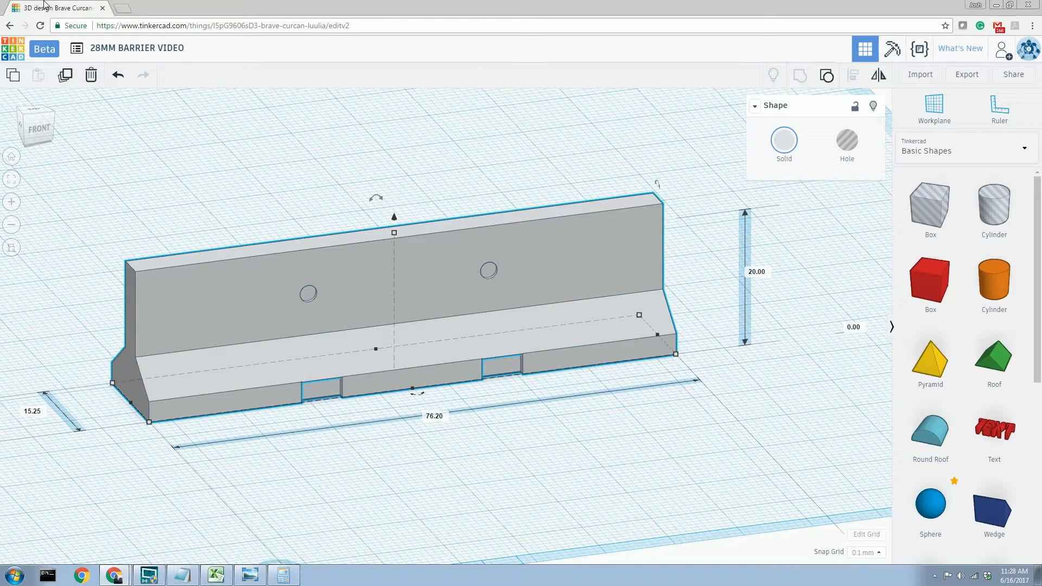
# Step: Start an STL export of everything in the design and dismiss the file save without saving
pyautogui.click(964, 76)
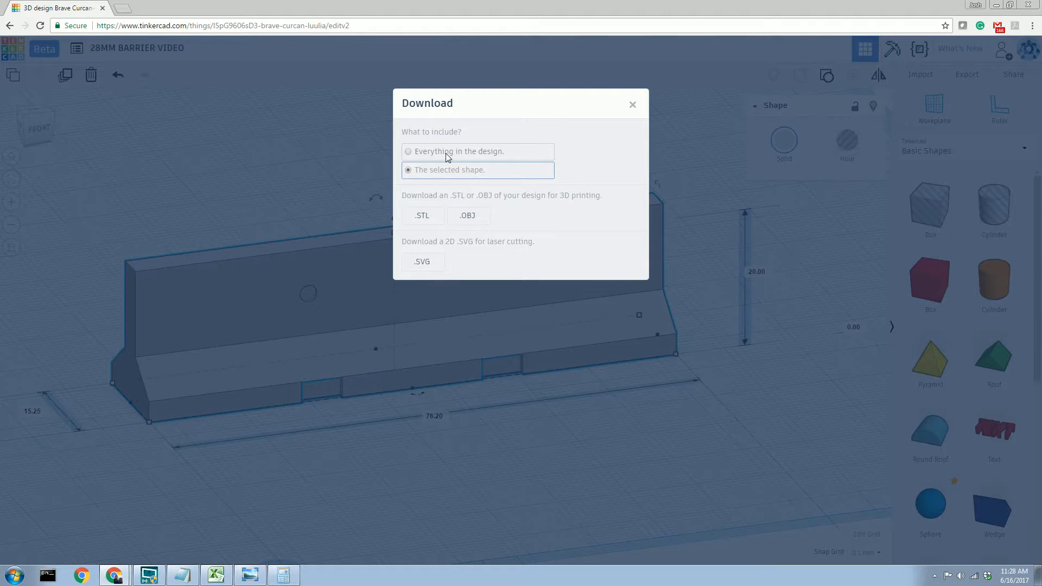
pyautogui.click(408, 152)
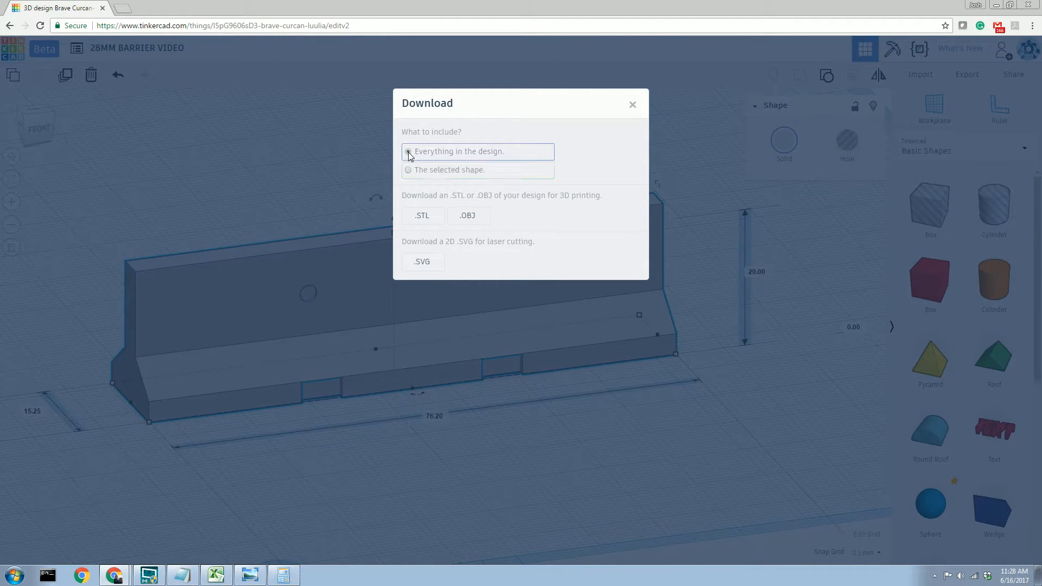
pyautogui.click(423, 217)
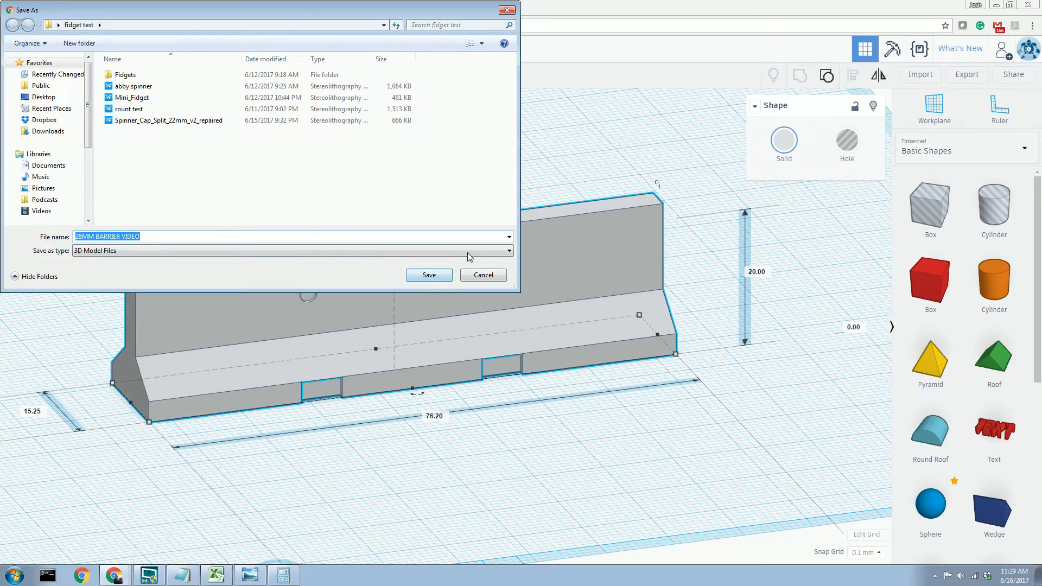
pyautogui.click(495, 12)
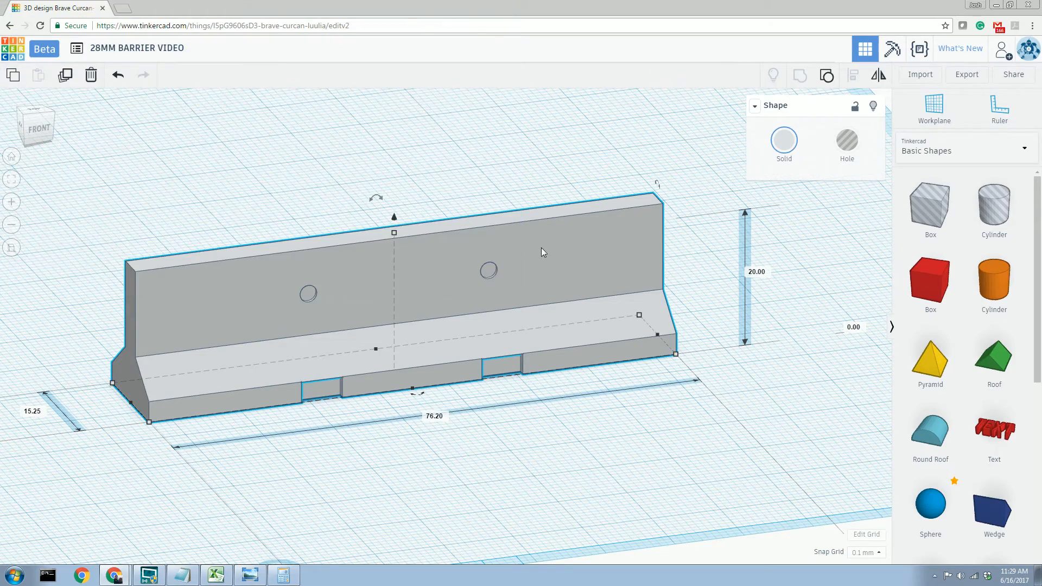